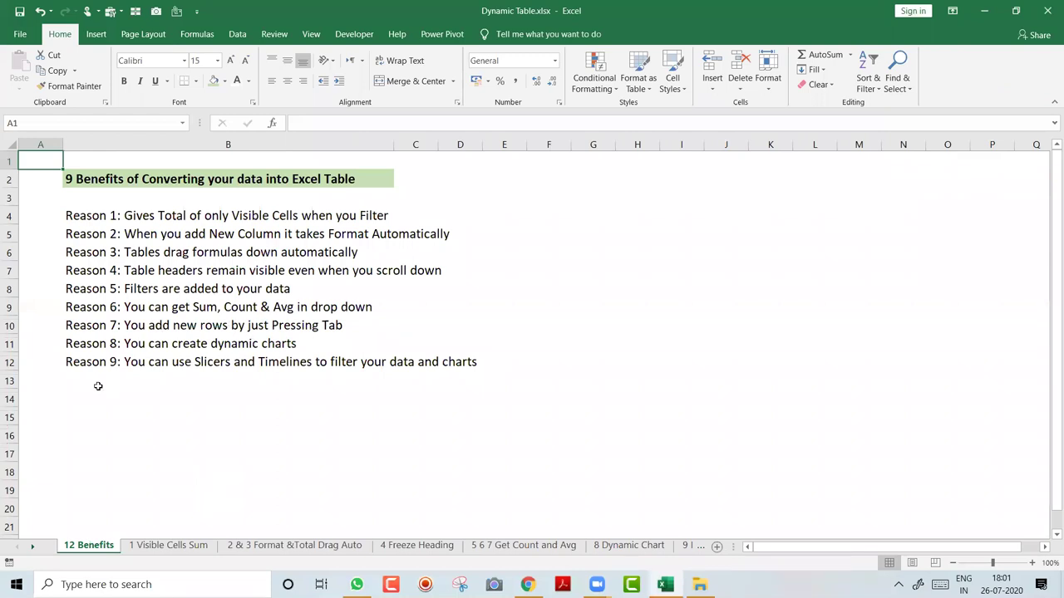
- Select cell B13 on the 12 Benefits sheet and zoom the view in
left_click(93, 389)
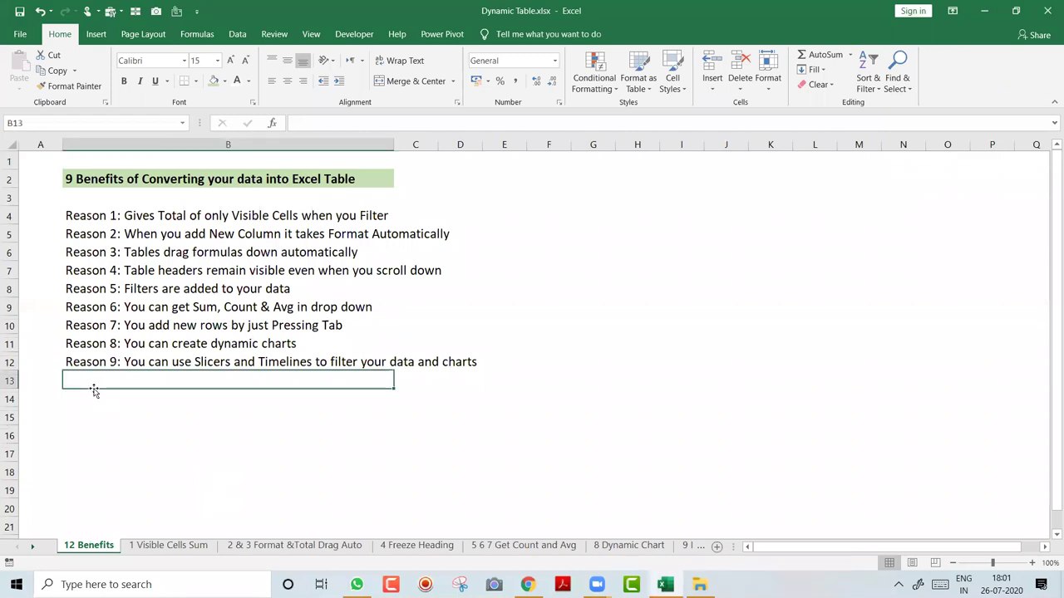
left_click(1031, 563)
left_click(1030, 563)
- Zoom to 150% and move to the 1 Visible Cells Sum sheet
left_click(1030, 562)
left_click(1030, 563)
left_click(1030, 562)
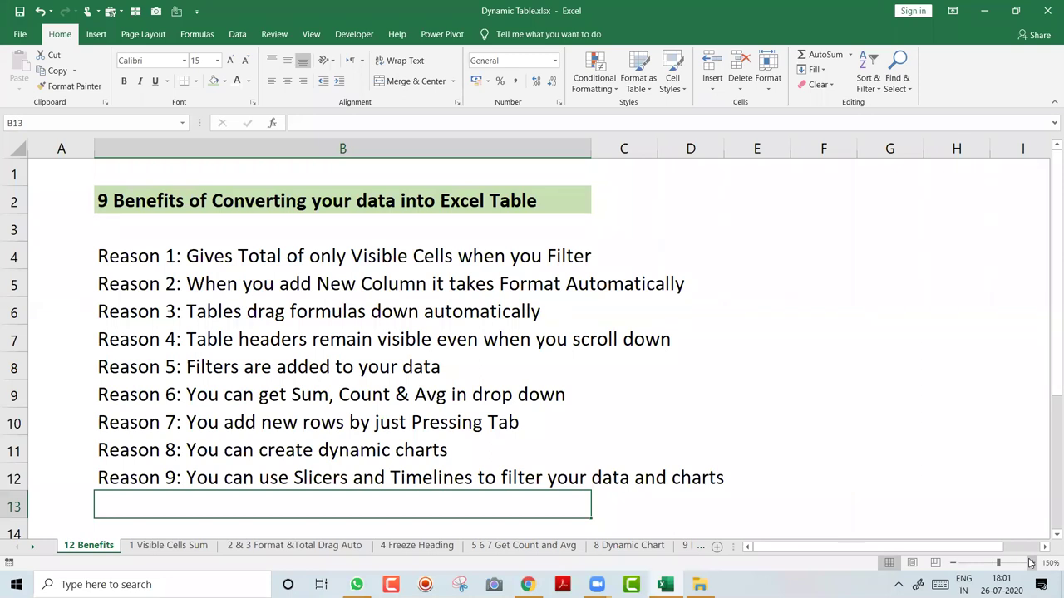
key("ctrl+Page_Down")
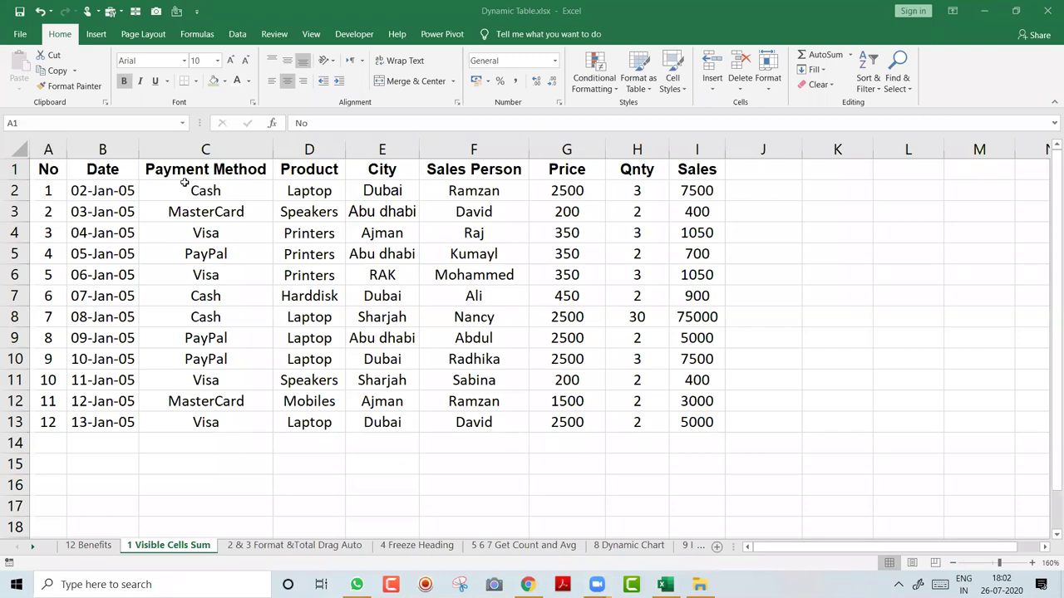
key("F2")
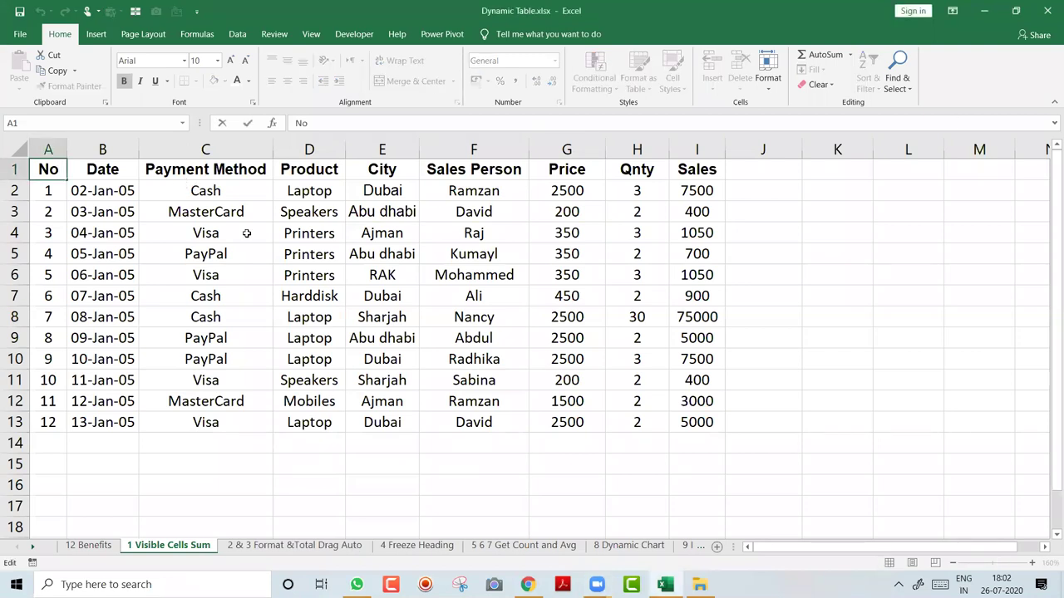
key("Return")
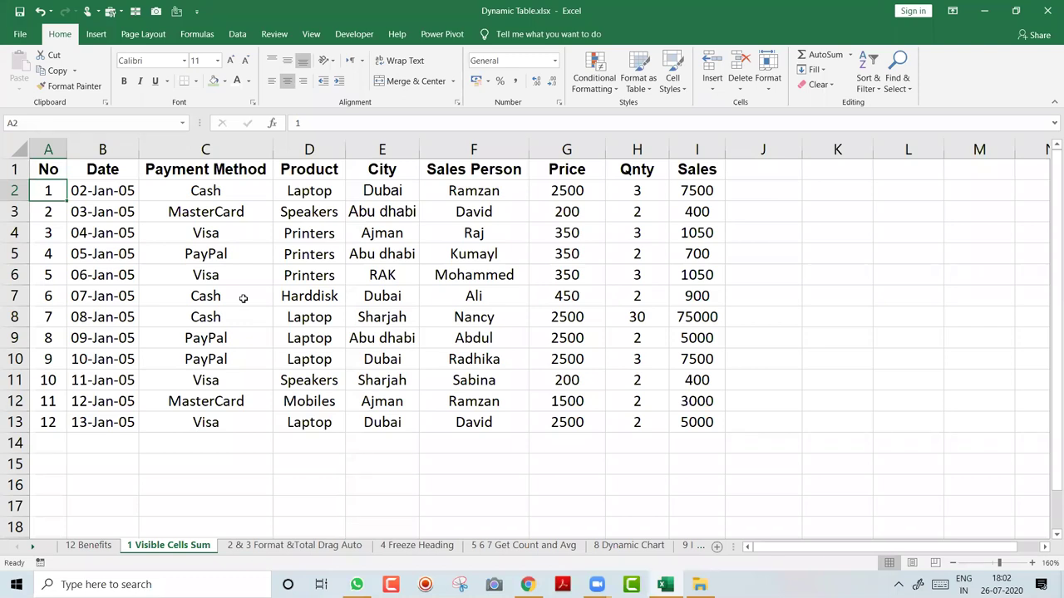
left_click(565, 464)
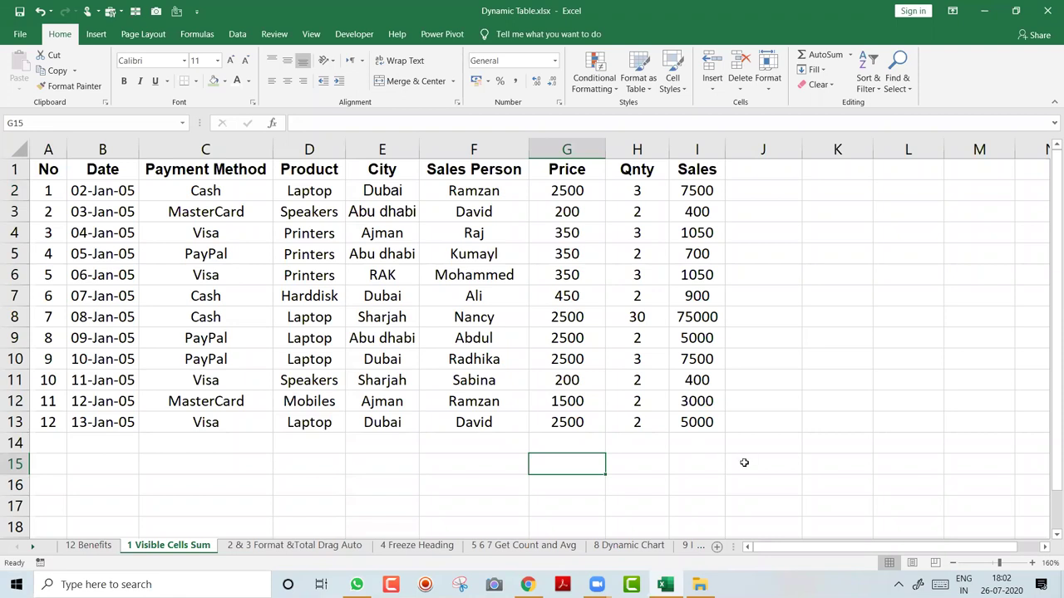
- Enter a bold, centred Total label in G15
type("Total")
key("Return")
key("Up")
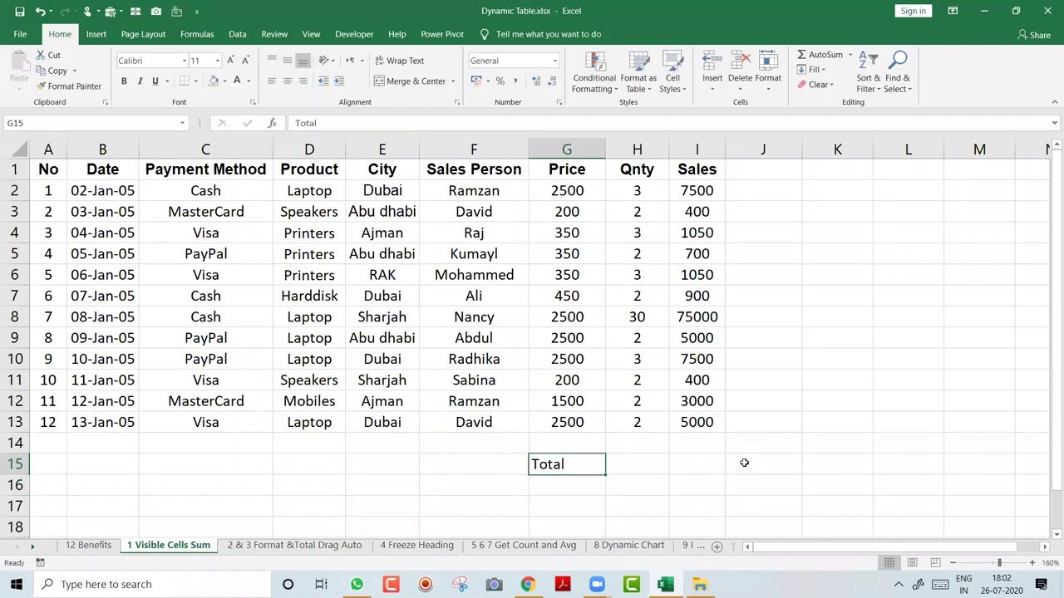
key("alt+h")
key("a")
key("c")
key("ctrl+b")
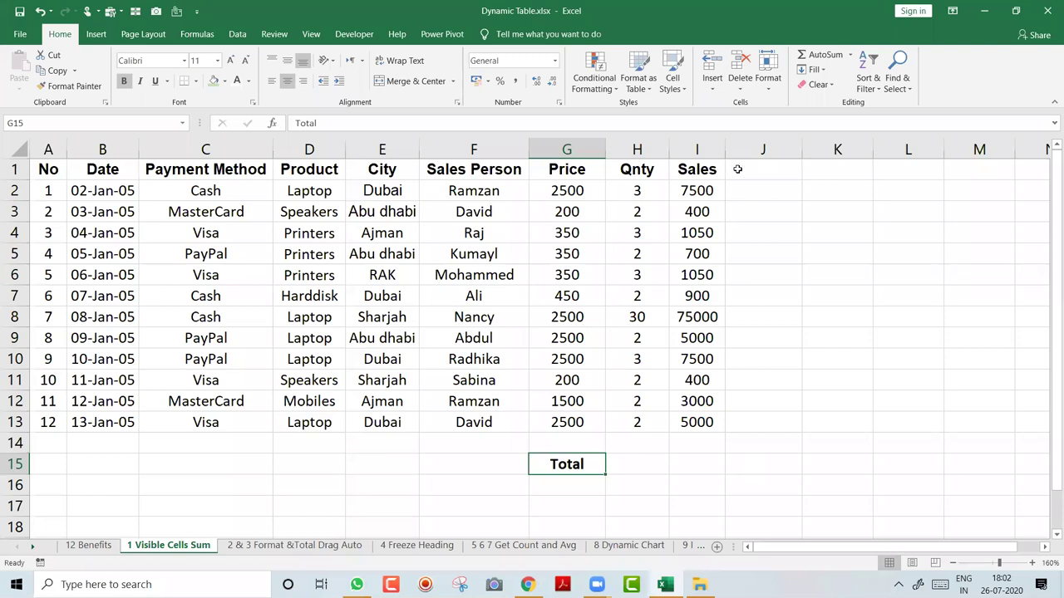
- Widen column I and enter =SUM(I2:I13) in I15
left_click_drag(725, 148, 757, 149)
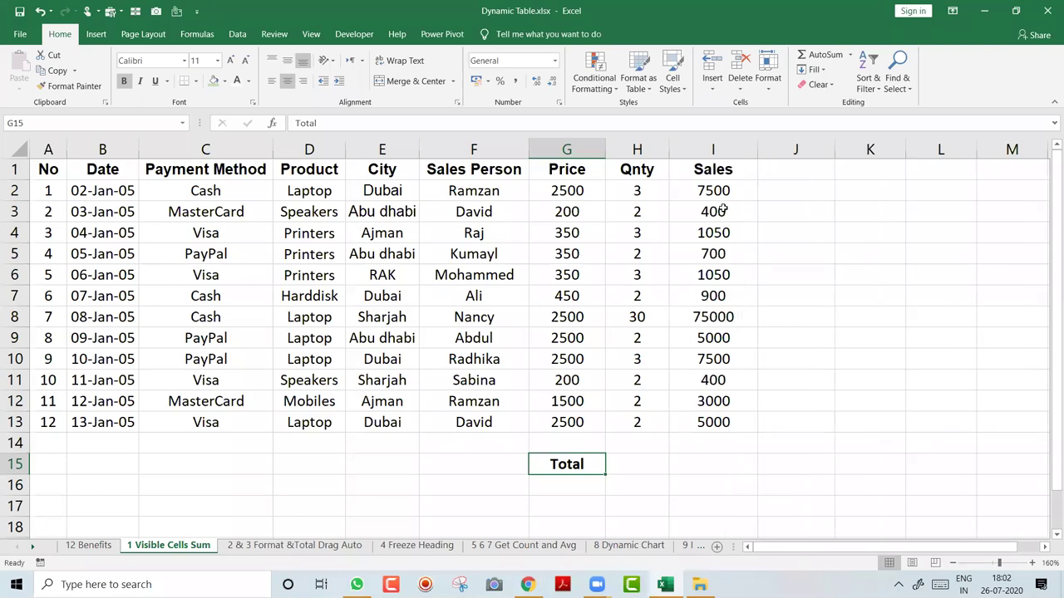
left_click_drag(723, 196, 727, 422)
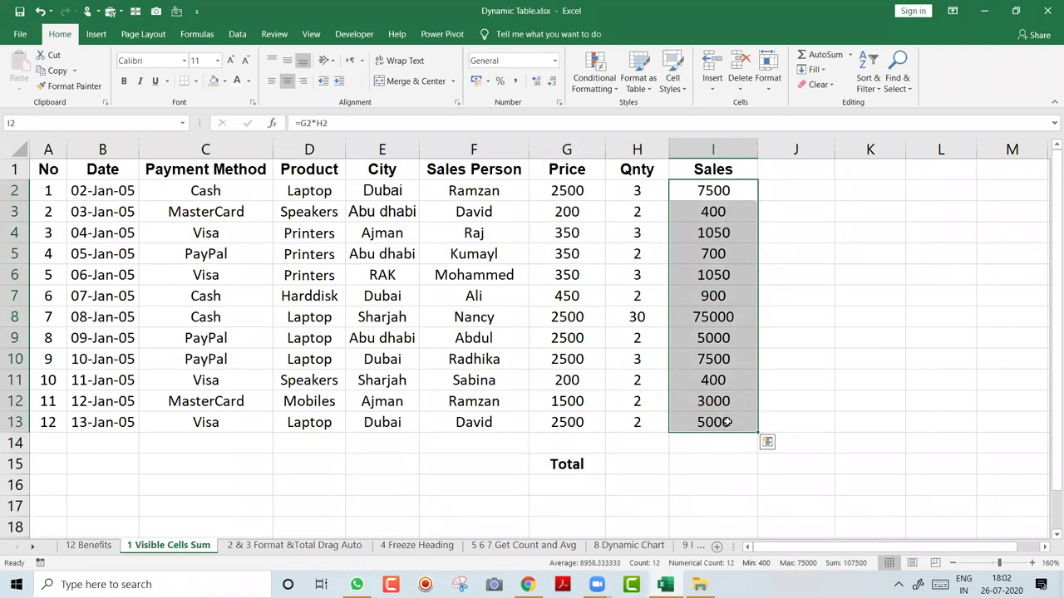
left_click(720, 464)
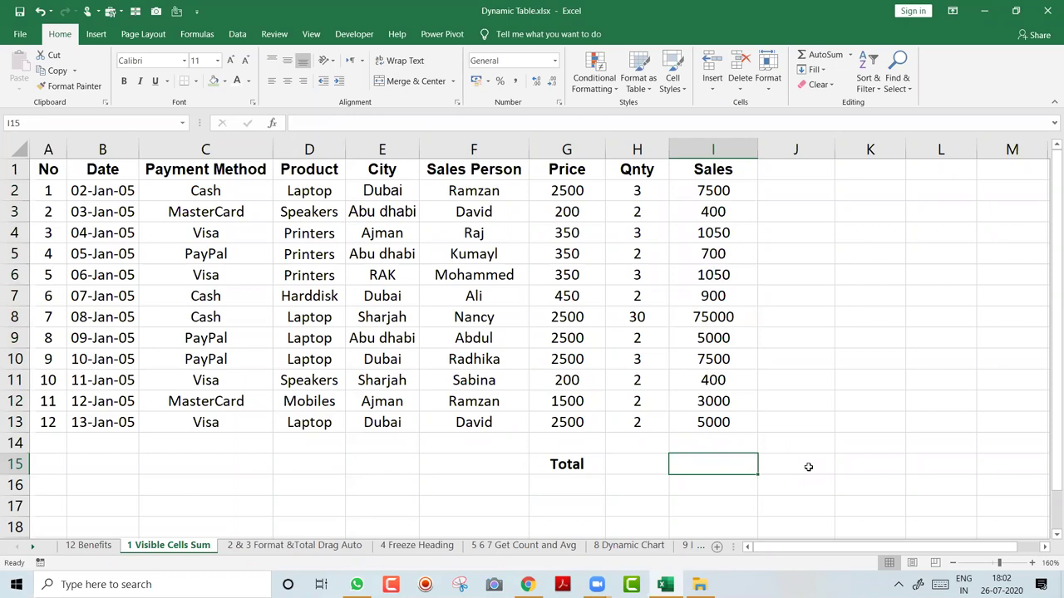
type("=sum(")
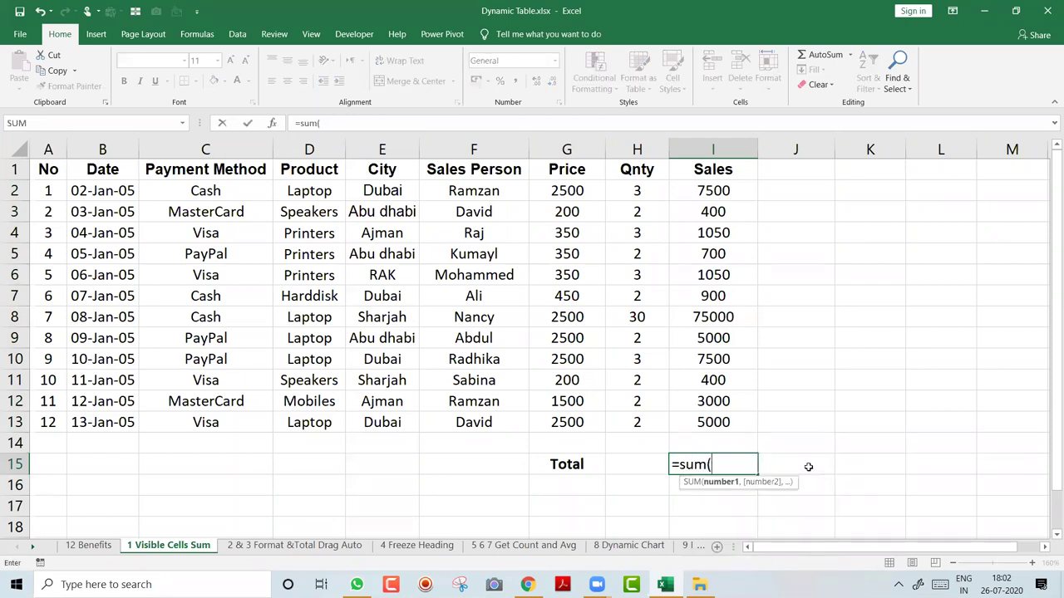
key("Up")
key("Up")
key("shift+Up")
key("shift+Up")
key("shift+Up")
key("shift+Up")
key("shift+Up")
key("shift+Up")
key("shift+Up")
key("shift+Up")
key("shift+Up")
key("shift+Up")
key("shift+Up")
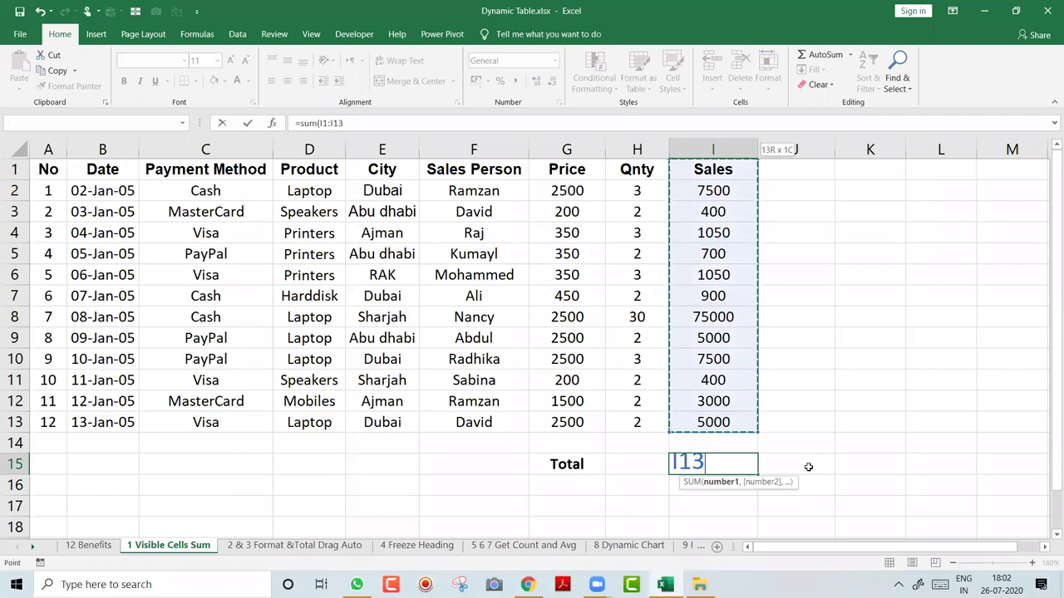
key("Return")
key("Up")
- Bold and centre the 107500 total in I15 and give it a light green fill
key("alt+h")
key("a")
key("r")
key("ctrl+b")
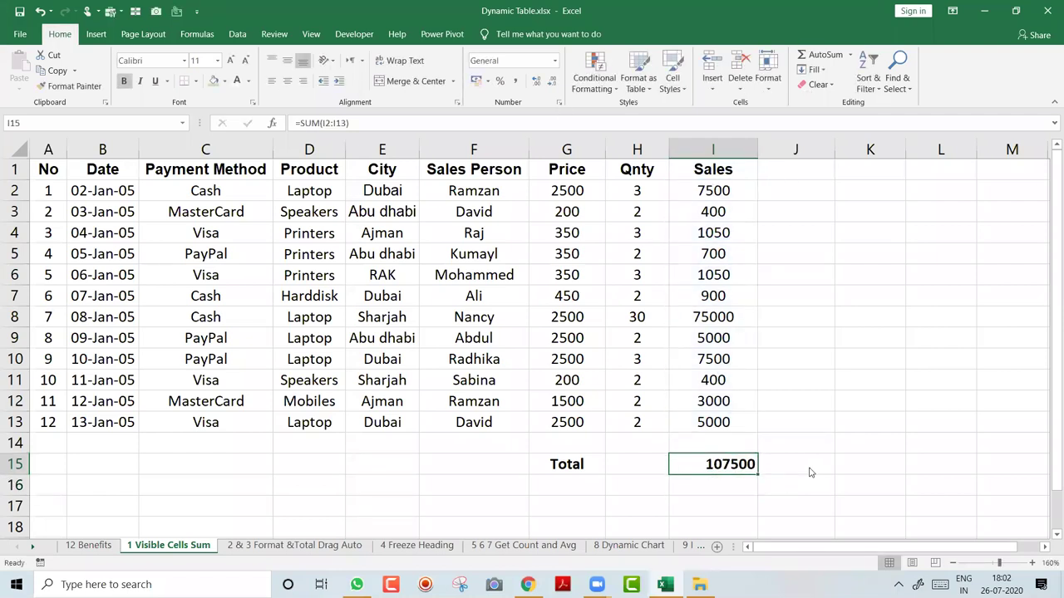
key("alt+h")
key("a")
key("c")
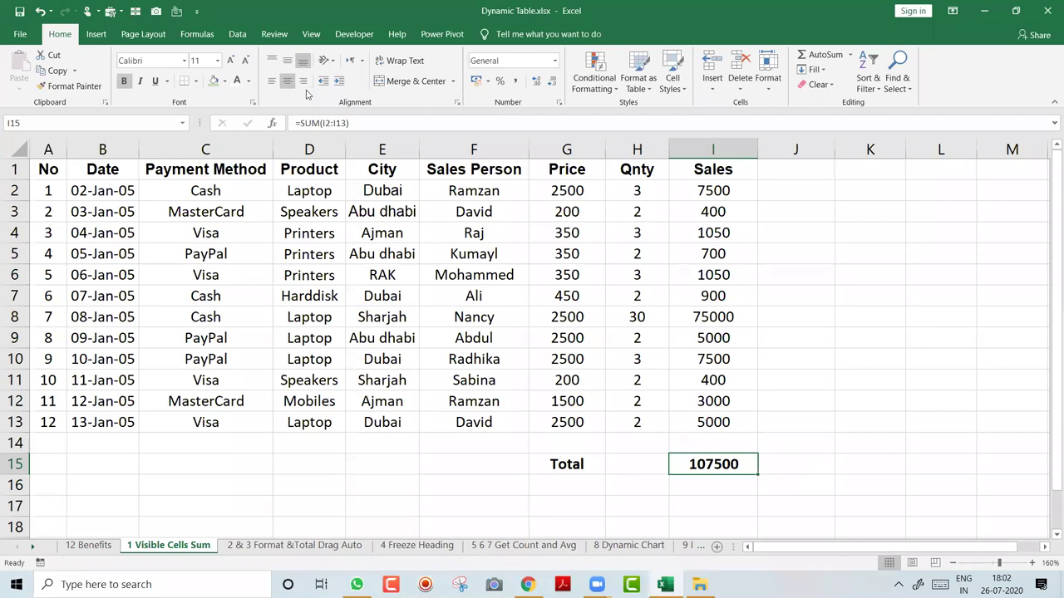
left_click(215, 83)
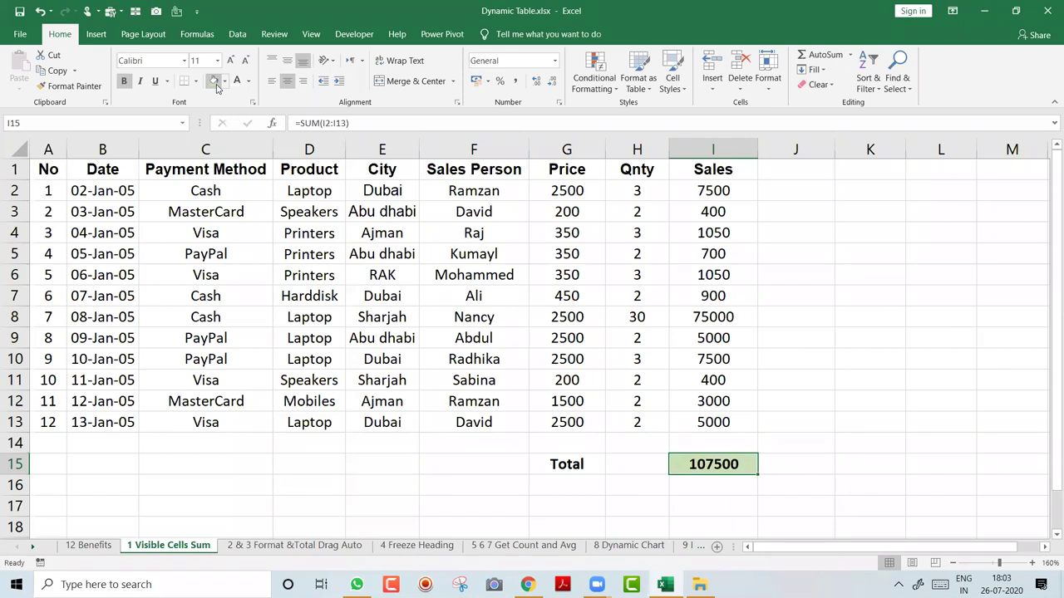
- Replace the I15 formula with an AutoSum of the Sales column
key("F2")
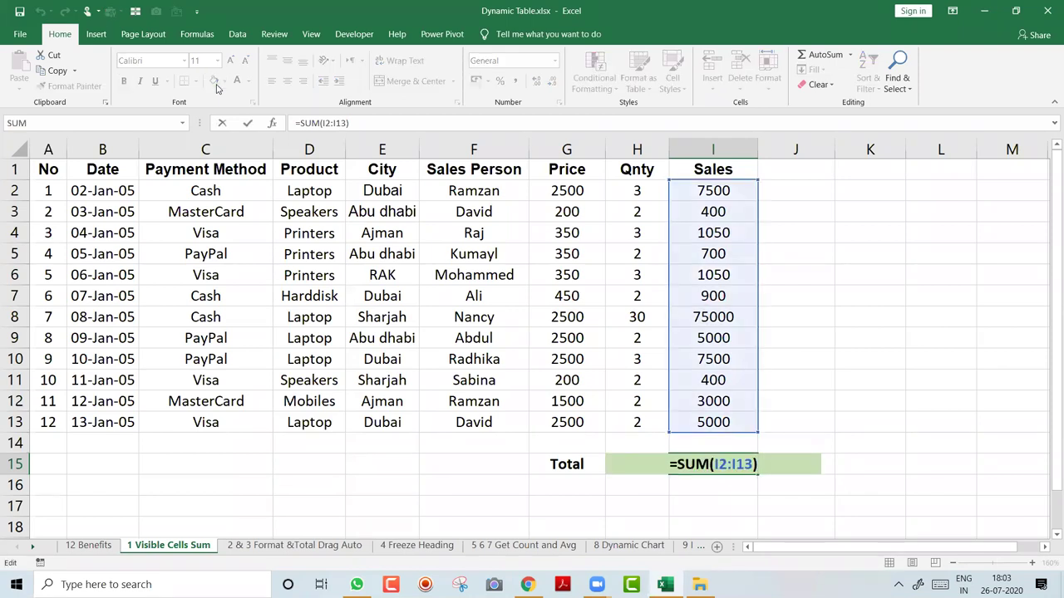
key("Escape")
key("Delete")
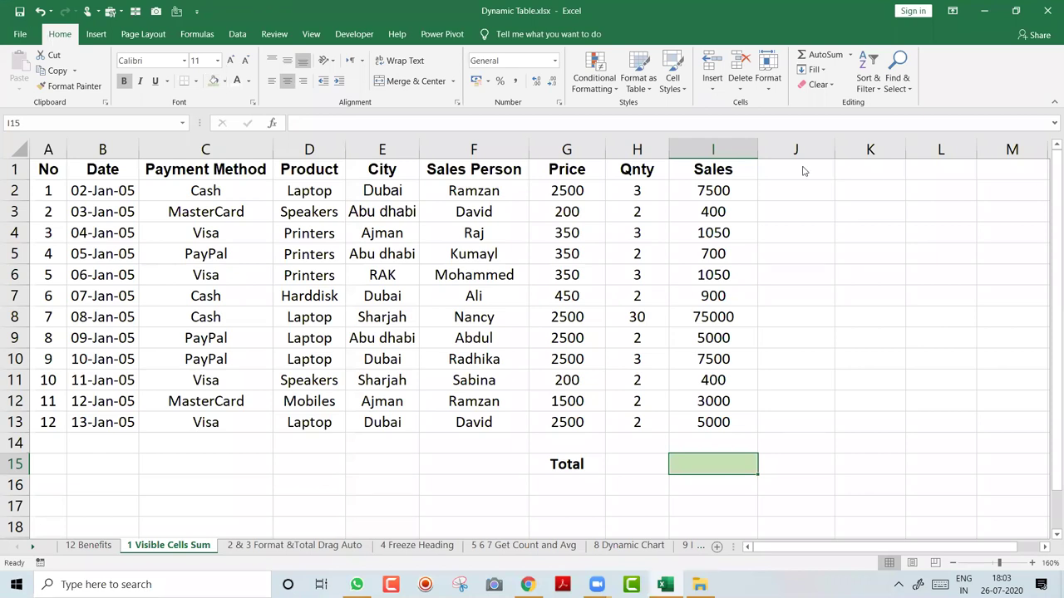
left_click(820, 56)
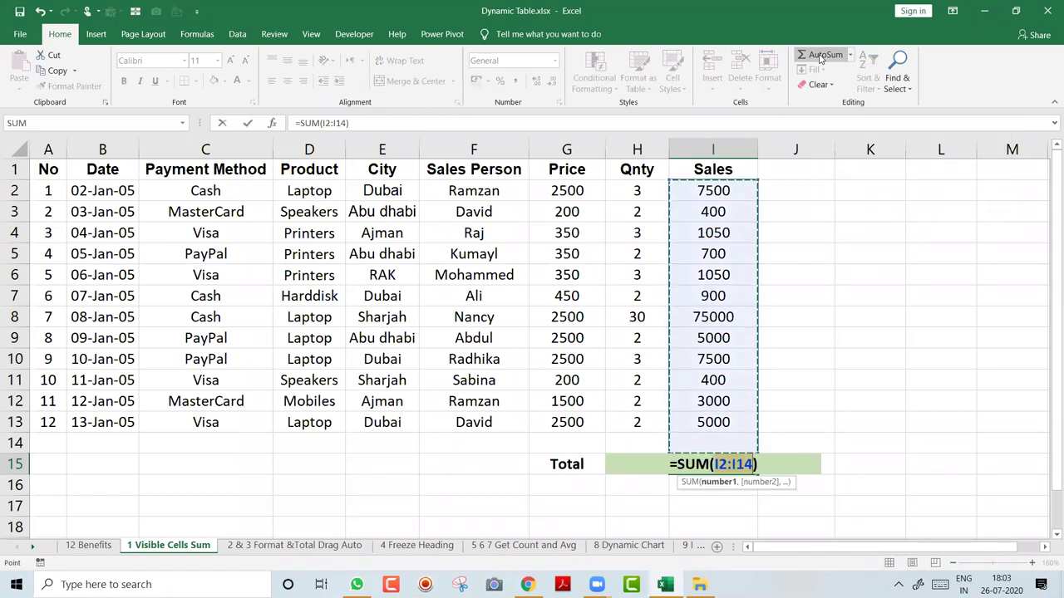
key("Return")
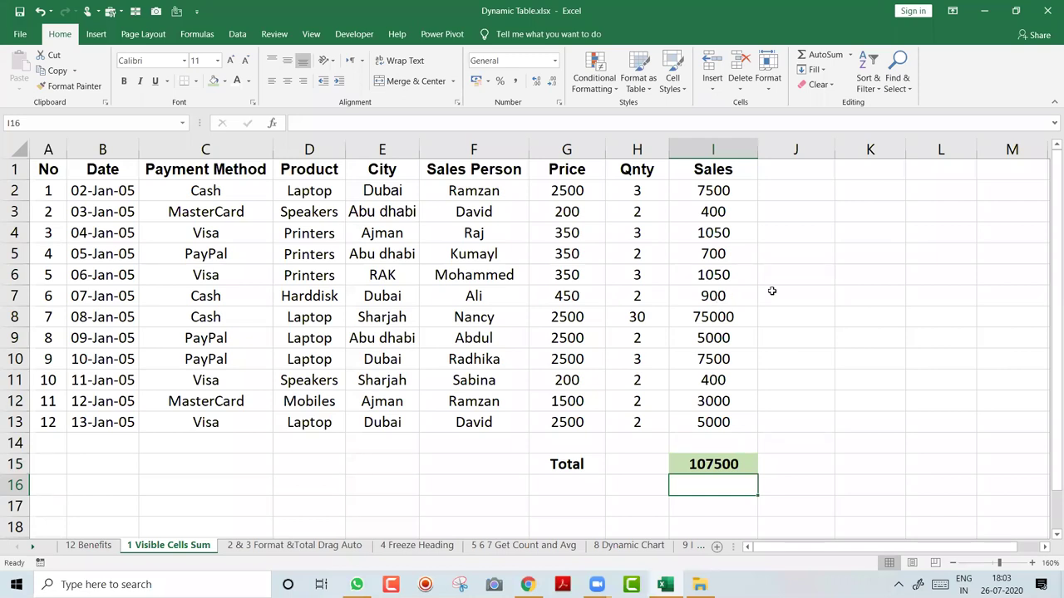
- Redo the I15 AutoSum with Alt+= so it reads =SUM(I2:I14), then return to A1
left_click(712, 466)
key("Delete")
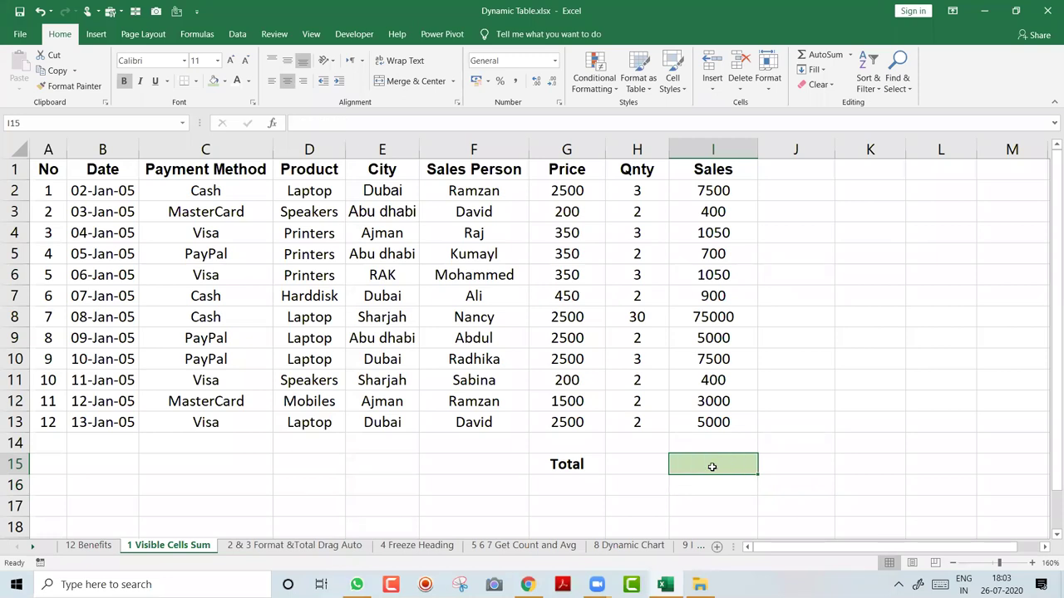
key("alt+equal")
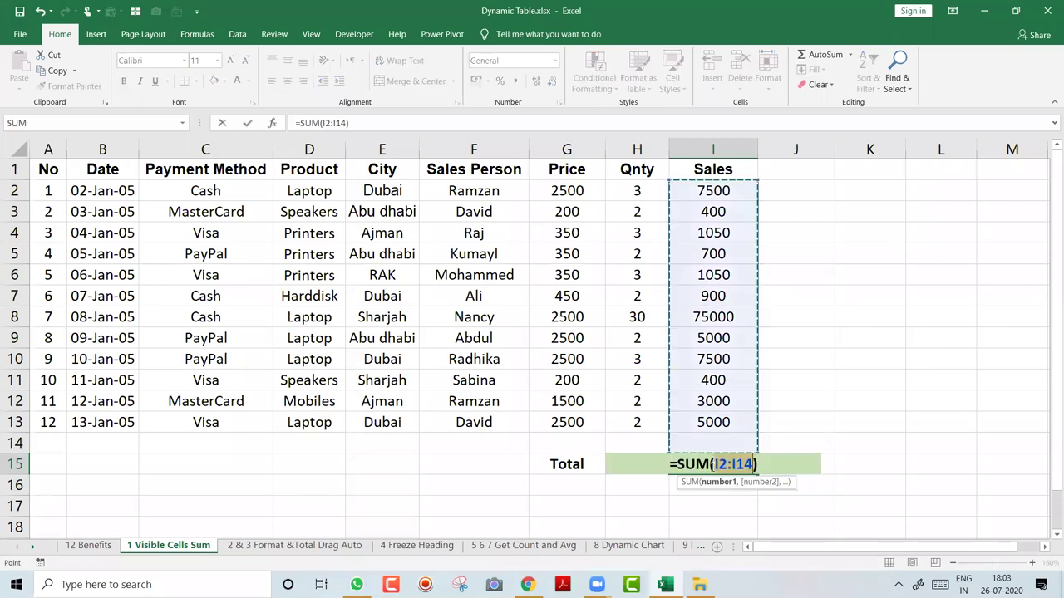
key("Return")
left_click(713, 466)
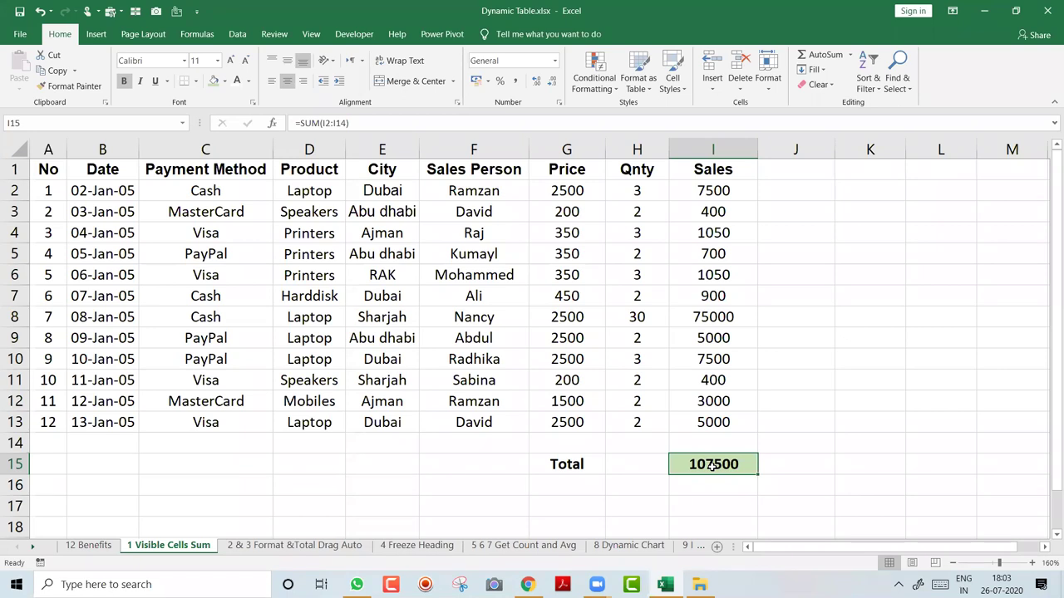
key("ctrl+Up")
key("ctrl+Up")
key("ctrl+Left")
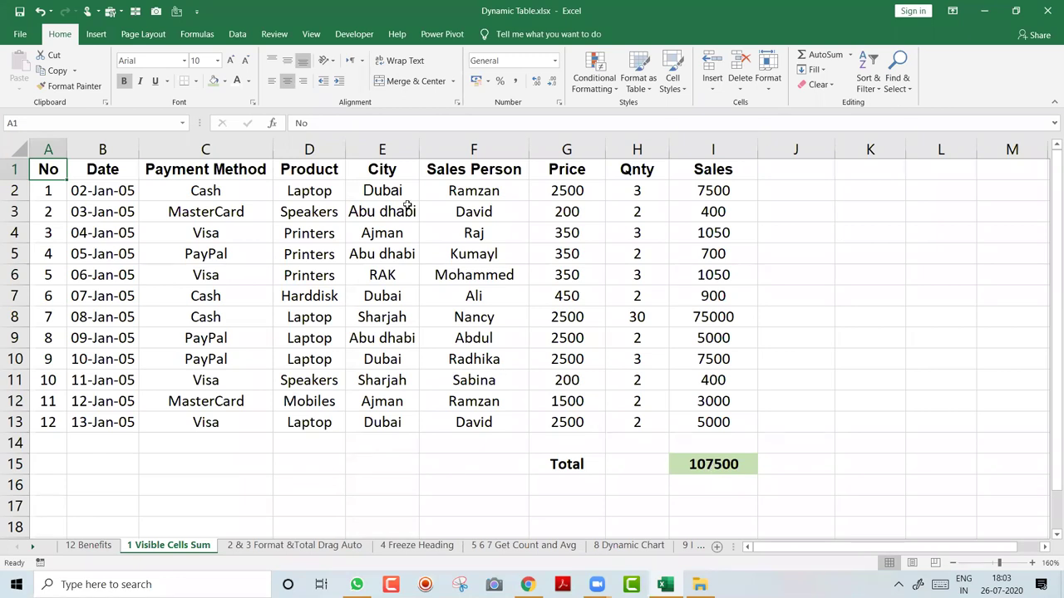
- Widen the City column and turn on AutoFilter for the headers
left_click_drag(420, 150, 440, 151)
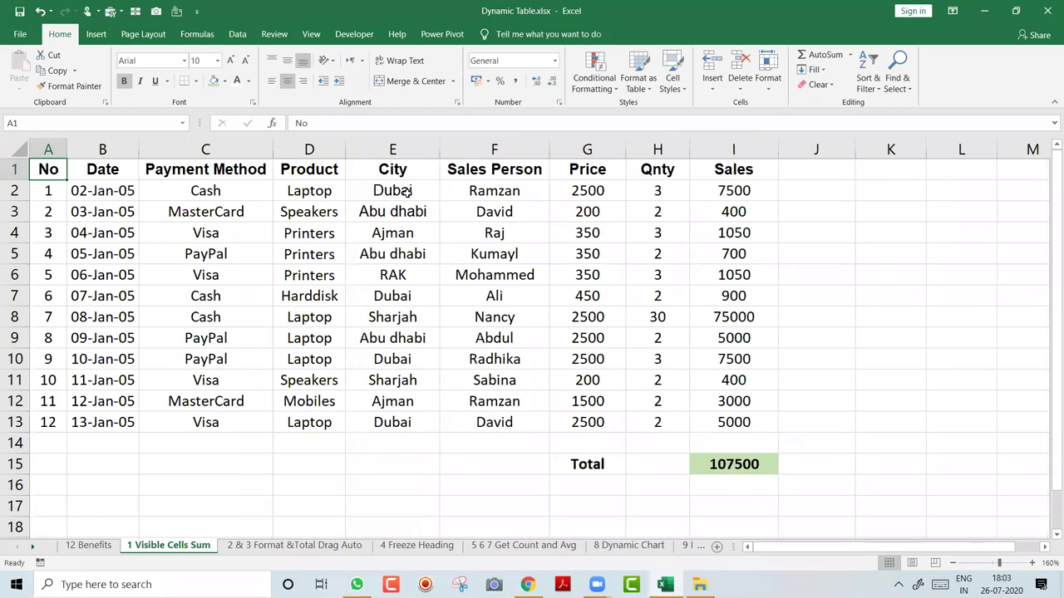
left_click(404, 190)
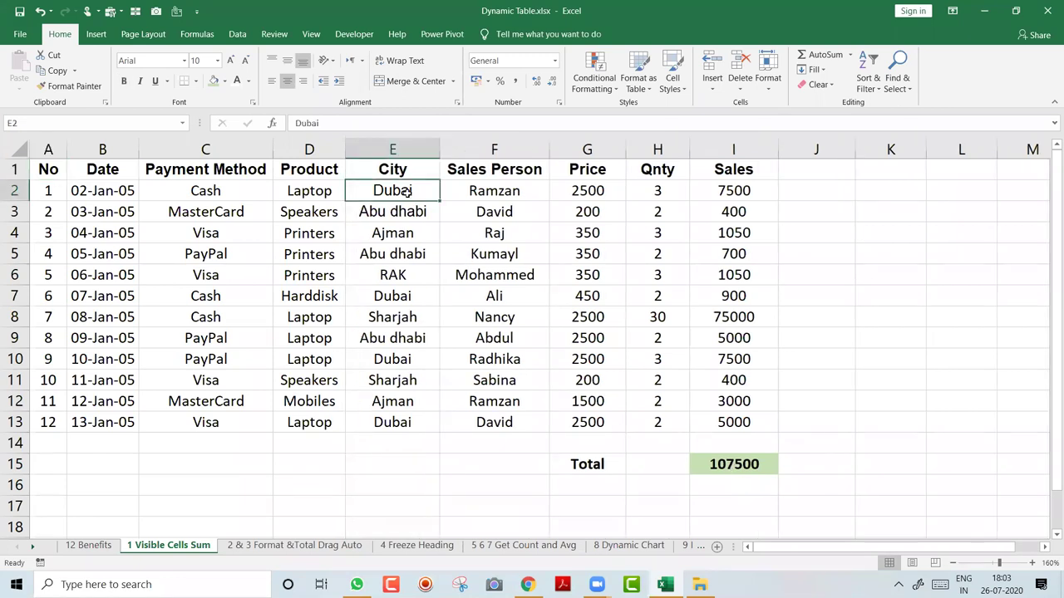
left_click(237, 37)
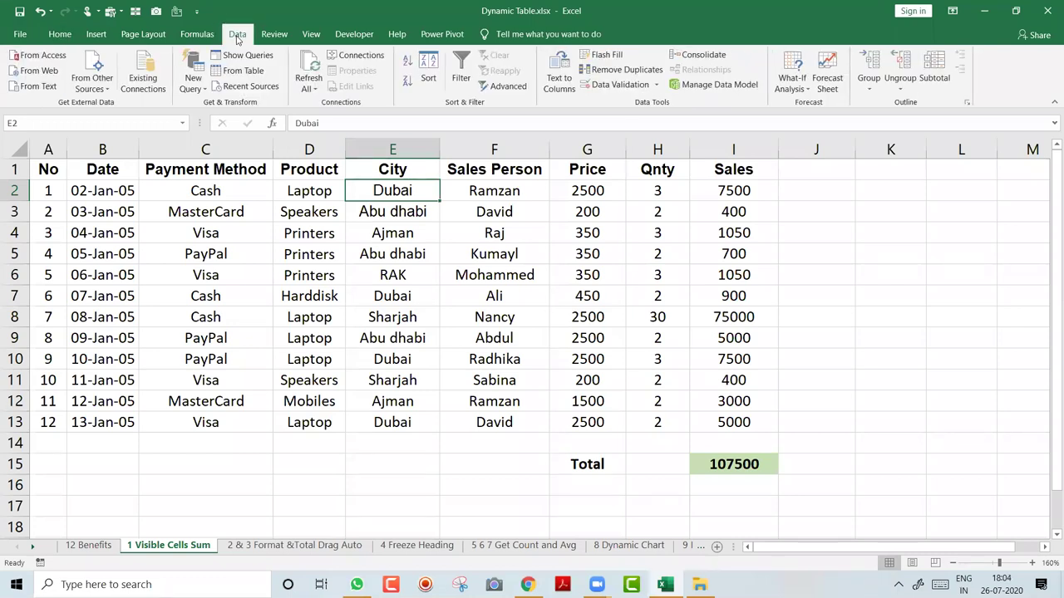
left_click(460, 68)
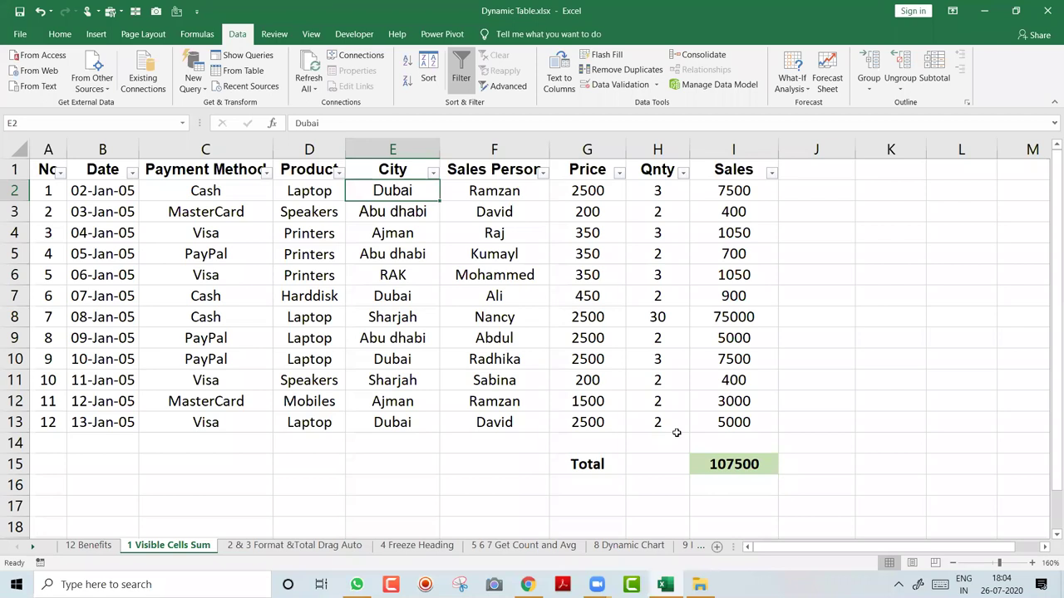
- Filter City to Dubai only and check the 107500 total in I15
left_click(433, 173)
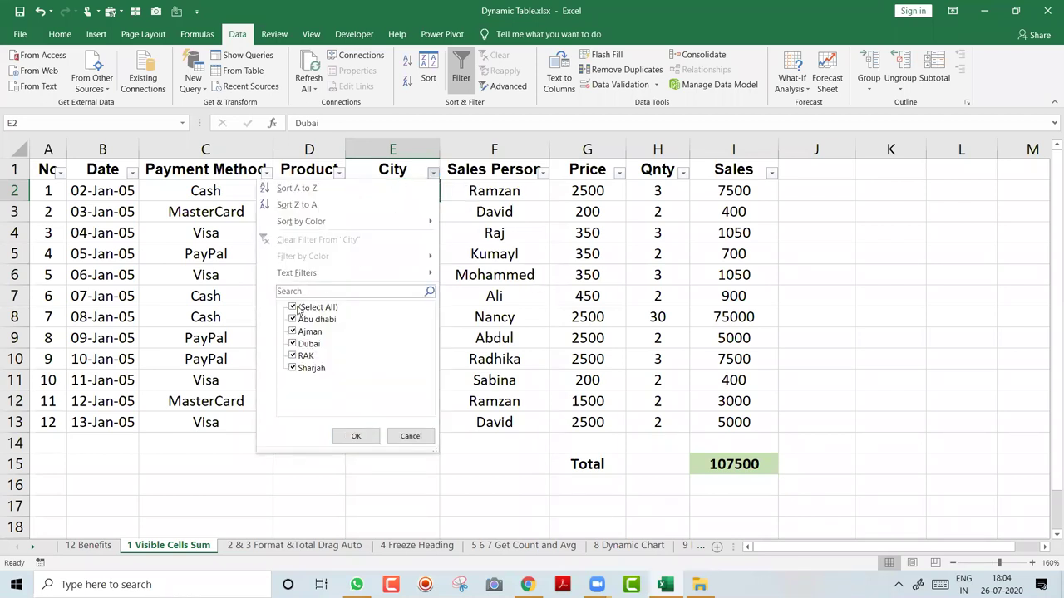
left_click(297, 309)
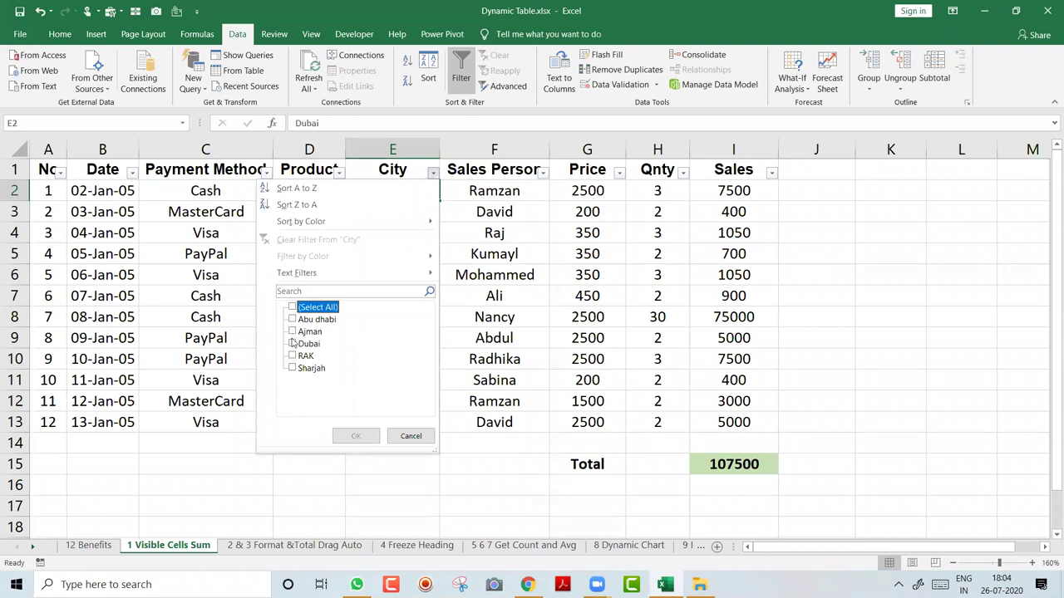
left_click(293, 344)
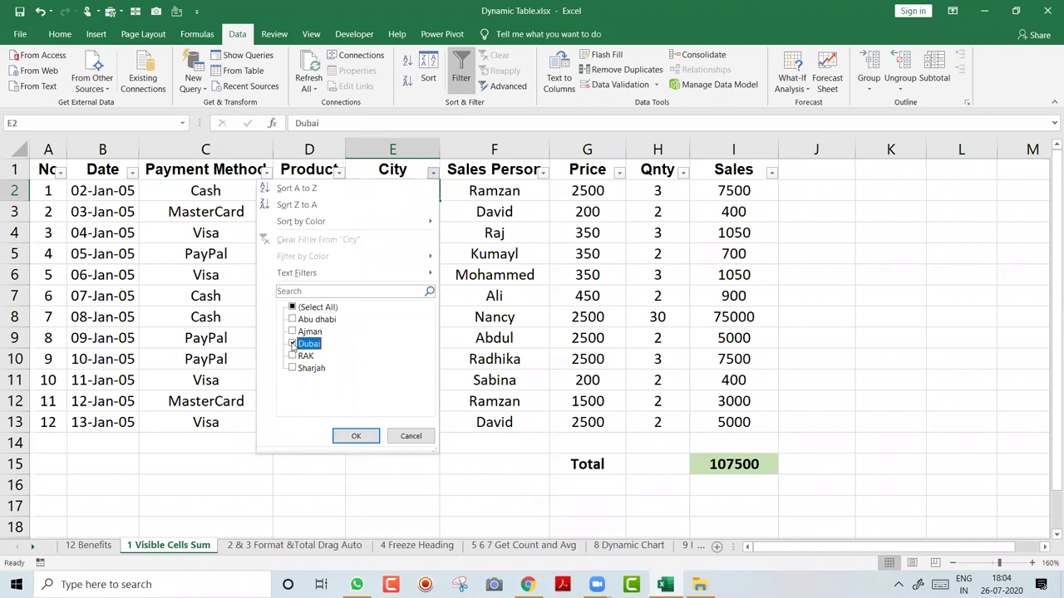
left_click(359, 436)
left_click(744, 295)
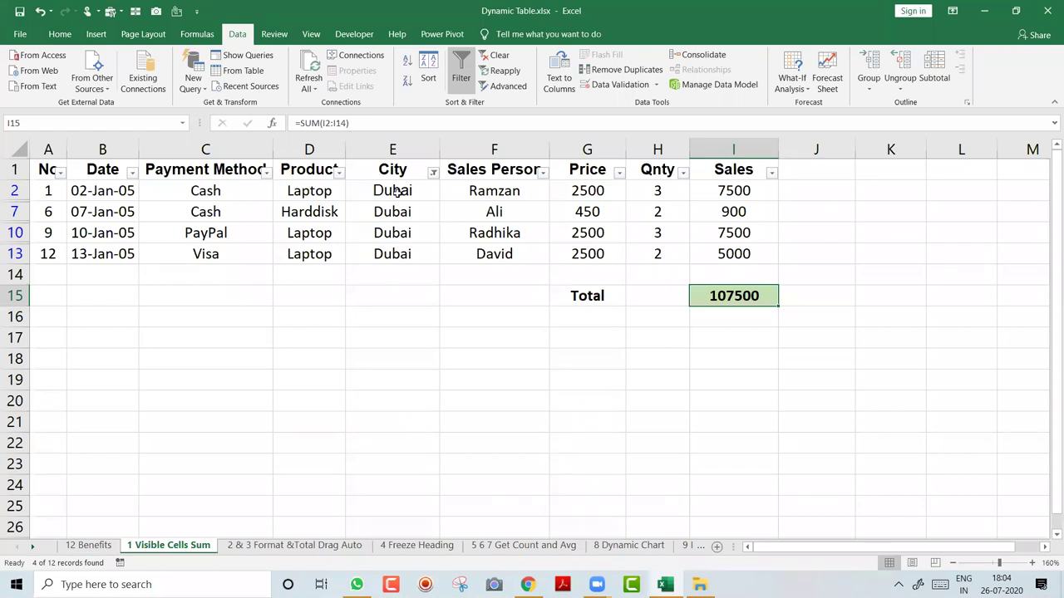
- Check the visible Sales values and I15's SUM formula, then remove the AutoFilter
left_click_drag(742, 190, 724, 253)
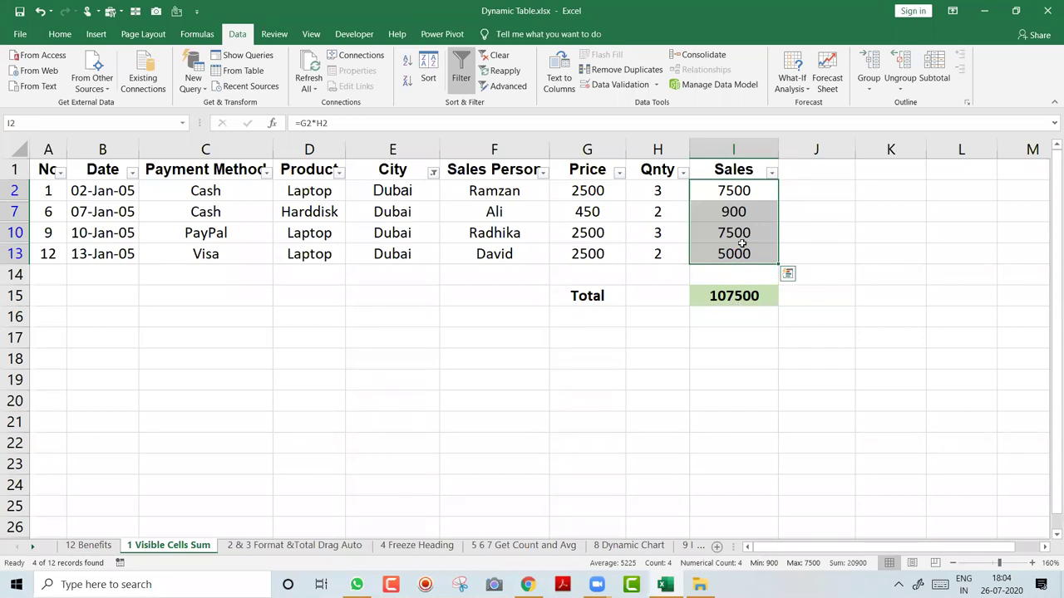
double_click(740, 294)
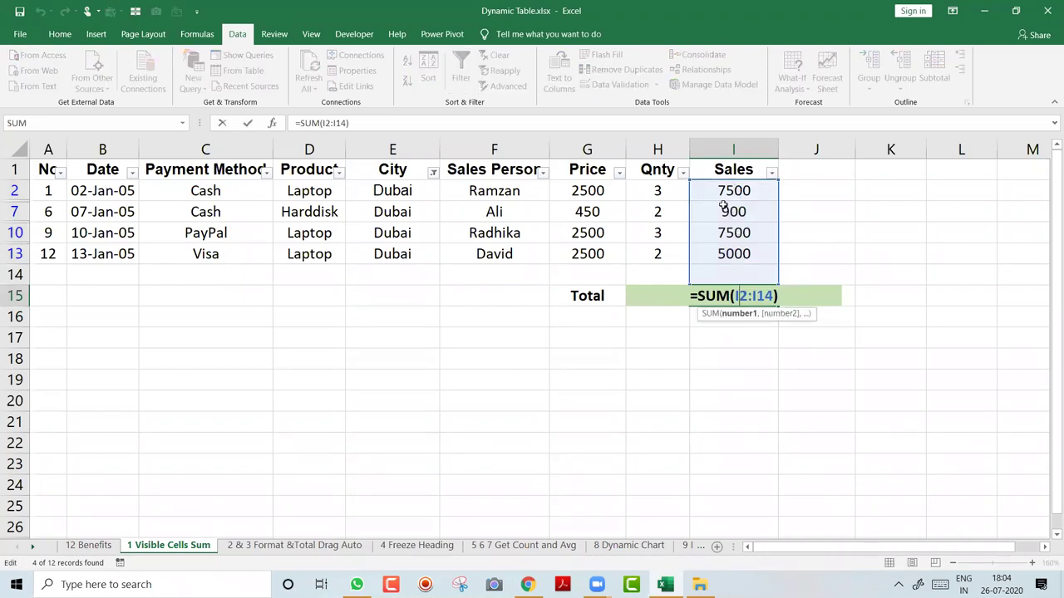
key("Escape")
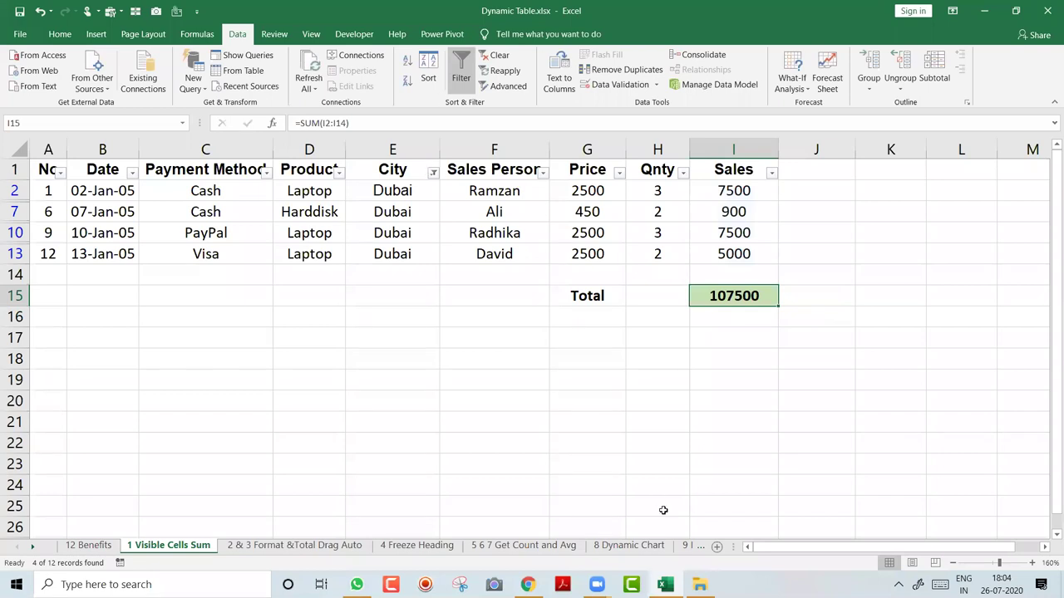
key("ctrl+shift+l")
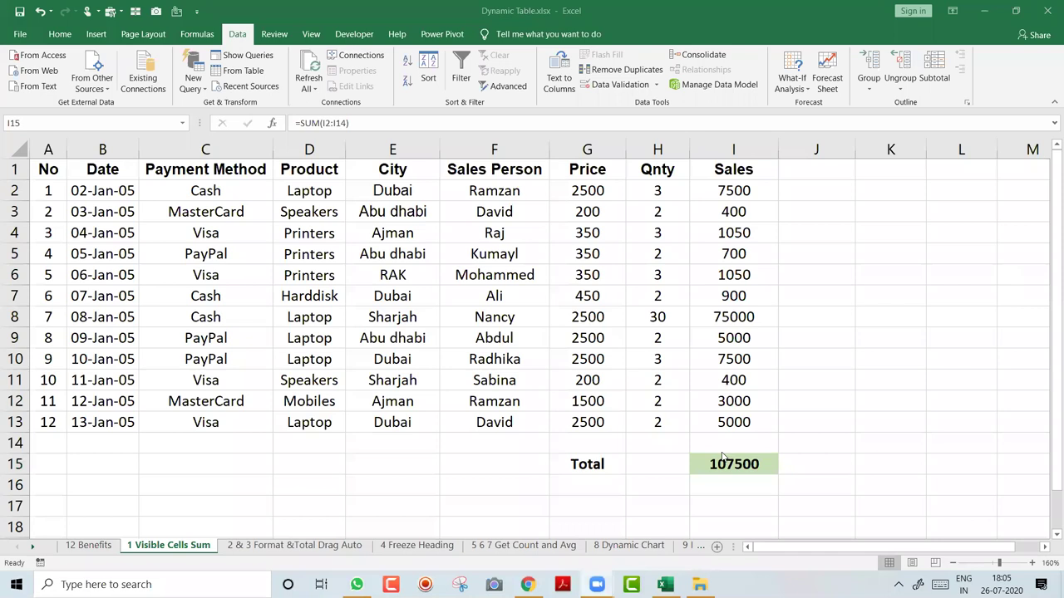
- Clear the contents of the old Total row 15
left_click(15, 463)
key("Delete")
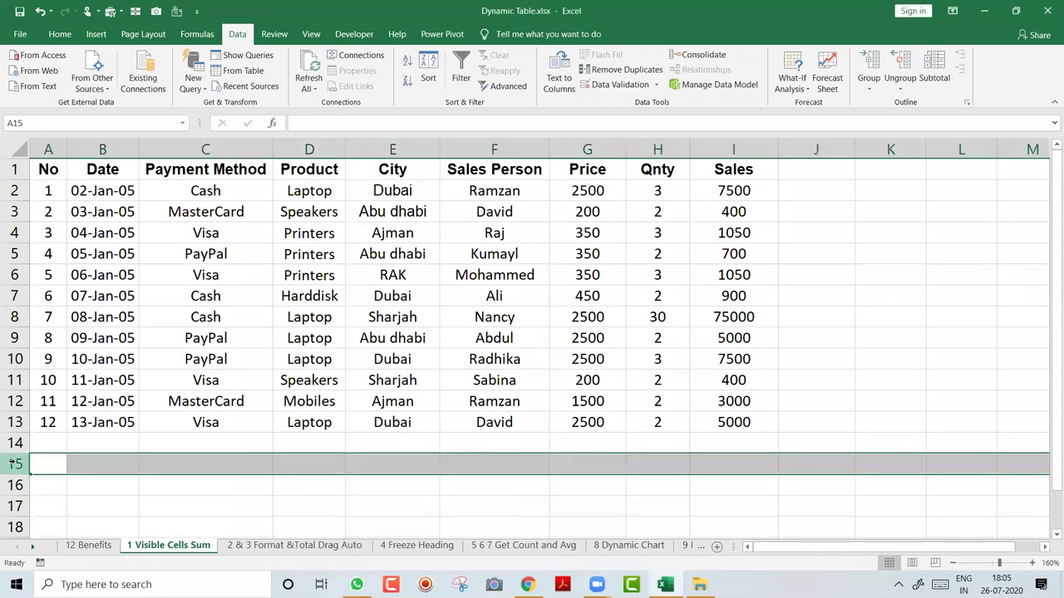
left_click(392, 254)
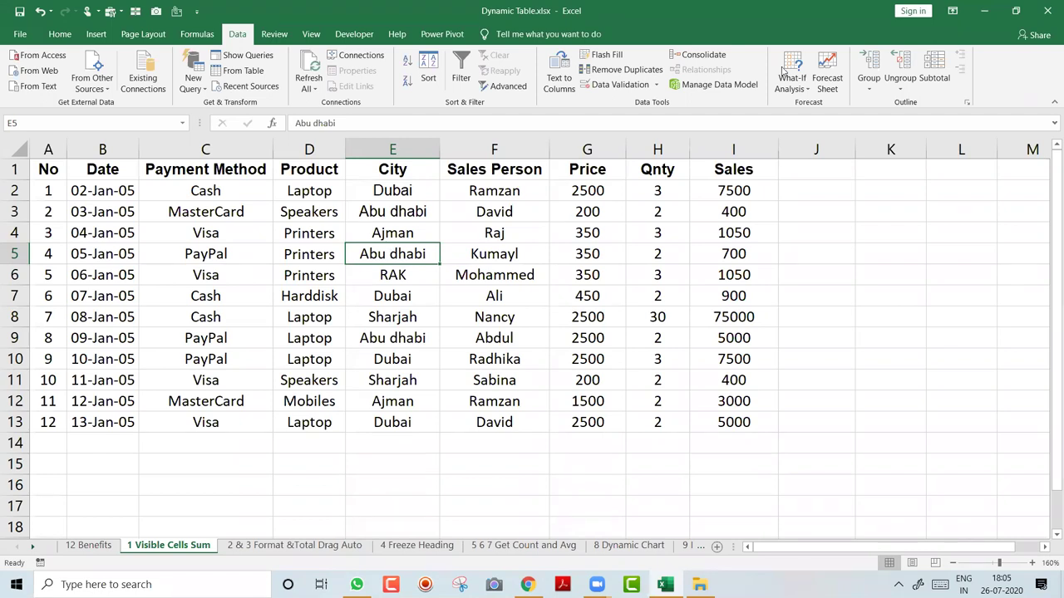
- Type the note 'Ctrl T' into cell K1
left_click(889, 167)
type("Ctl")
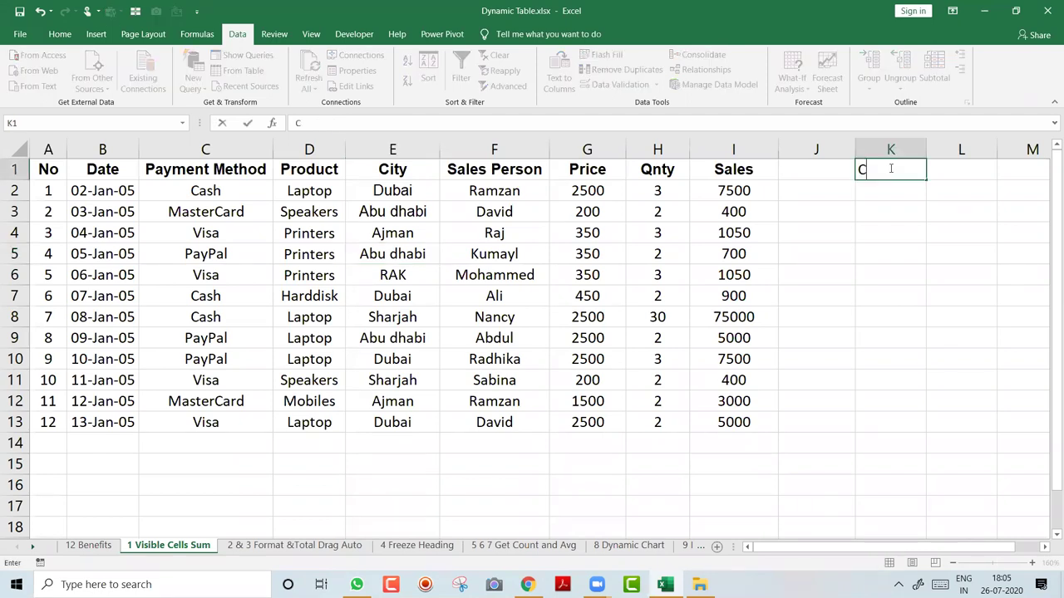
key("BackSpace")
type("rl T")
key("ctrl+Return")
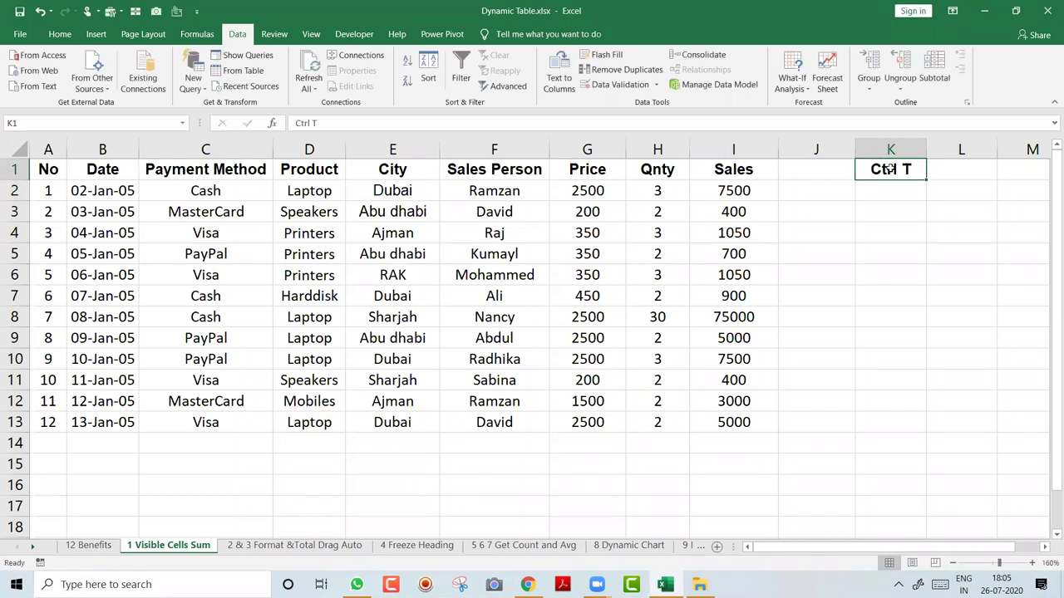
left_click(405, 234)
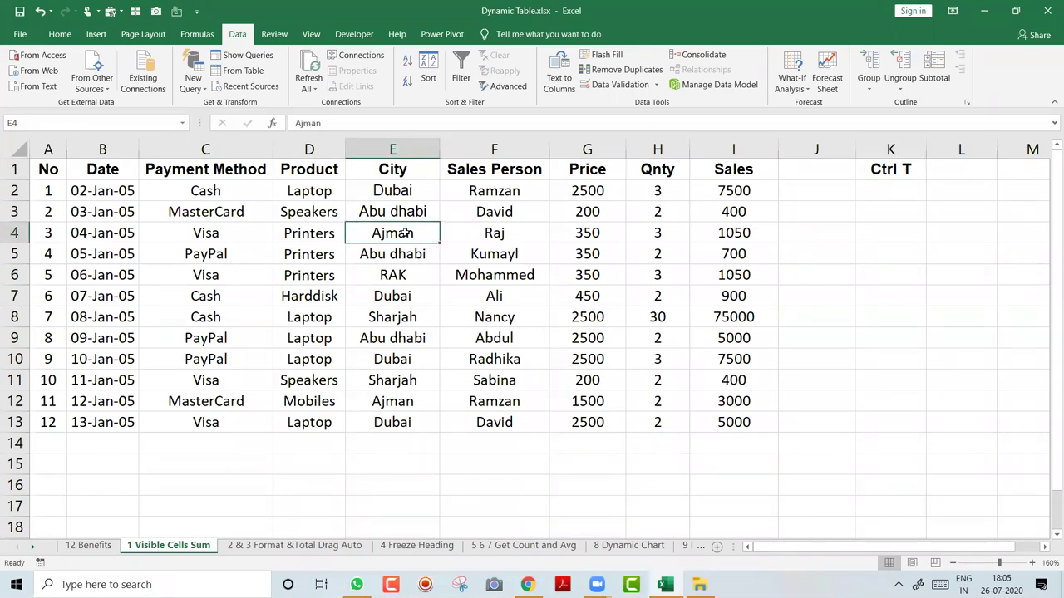
- Convert A1:I13 into Table1 with headers using Ctrl+T
key("ctrl+t")
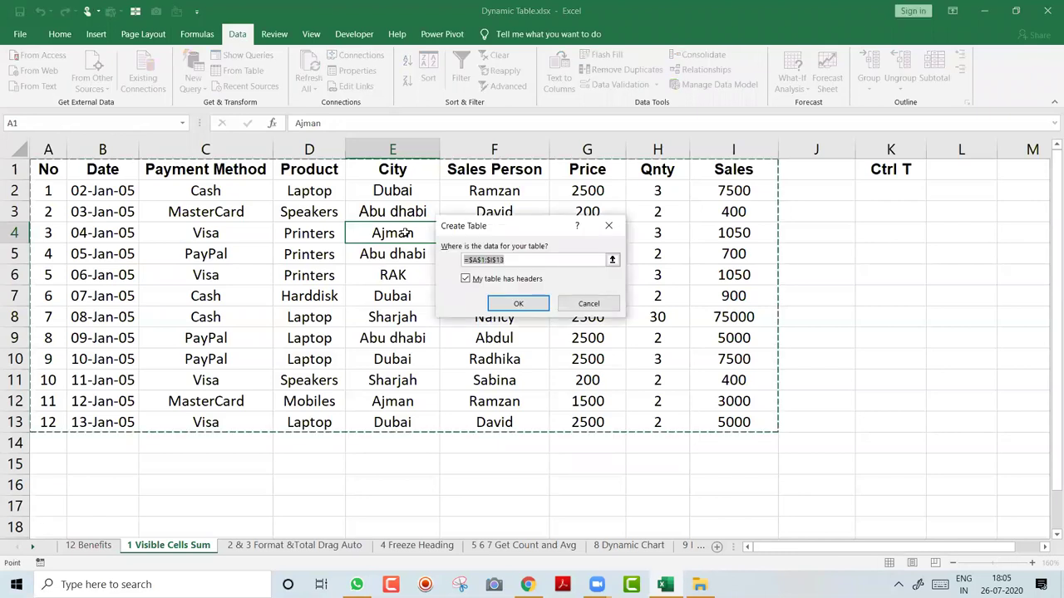
key("Return")
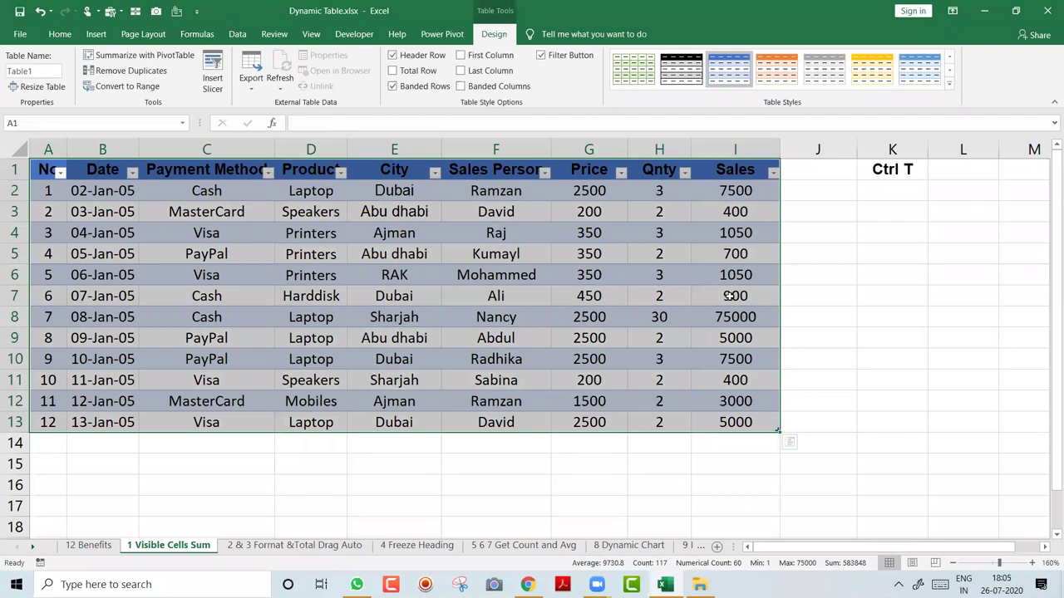
left_click(356, 235)
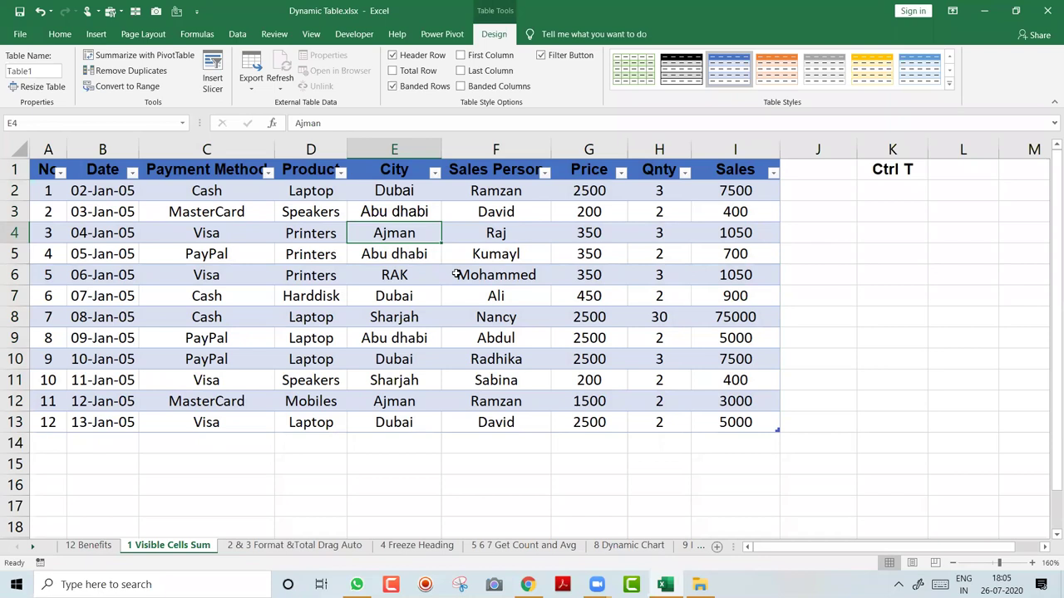
- Turn on the Total Row showing 107500 under Sales and start typing 'Ctrl Shift T' in K2
key("ctrl+shift+t")
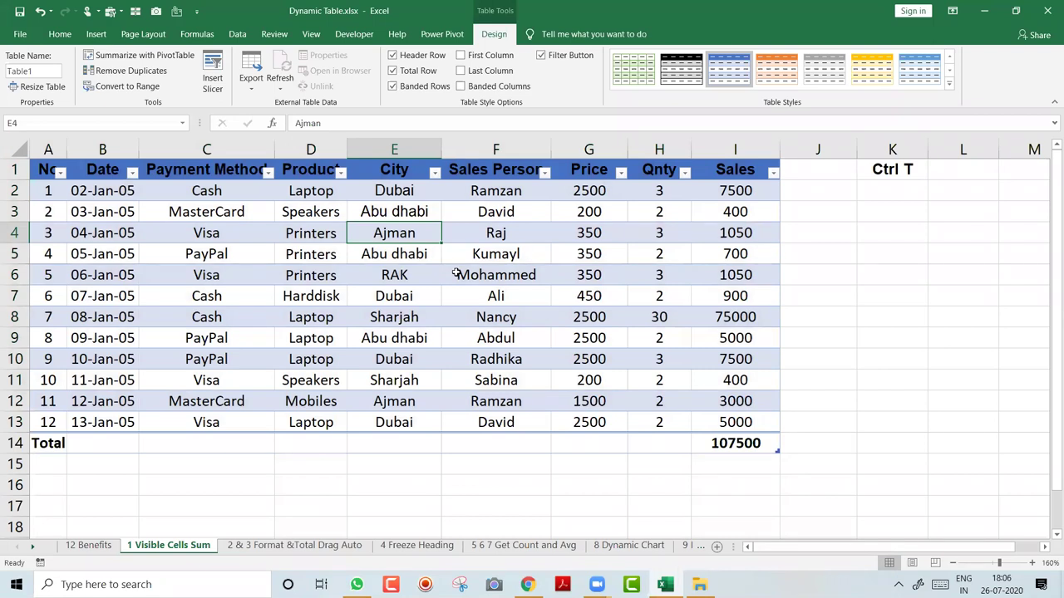
left_click(882, 190)
type("Ctrl Shif t")
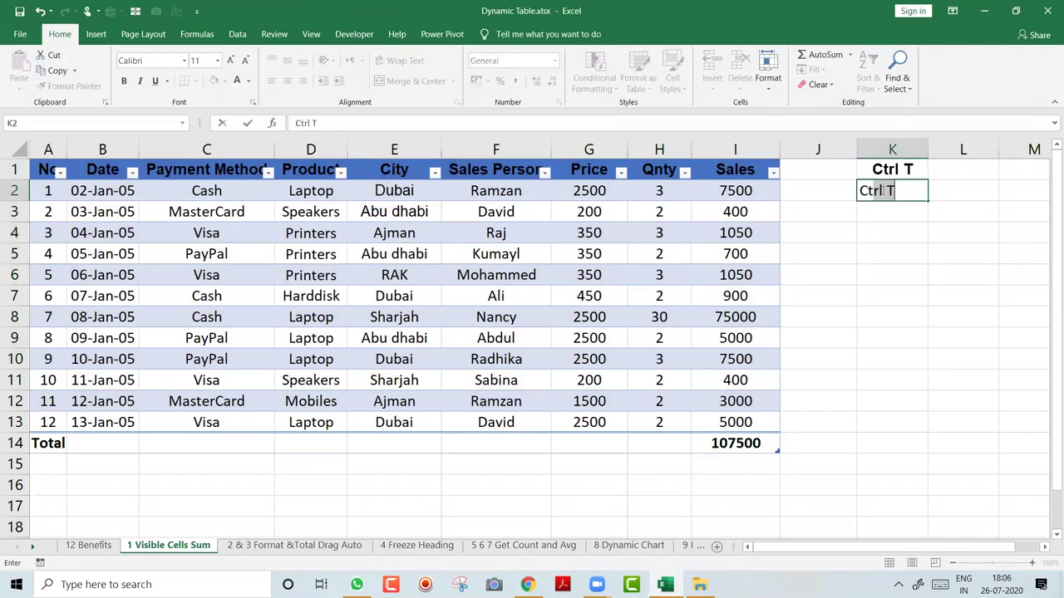
key("BackSpace")
key("BackSpace")
key("BackSpace")
- Complete the bold 'Ctrl Shift T' note in K2 and widen column K to fit
type("ft T")
key("Return")
left_click(882, 190)
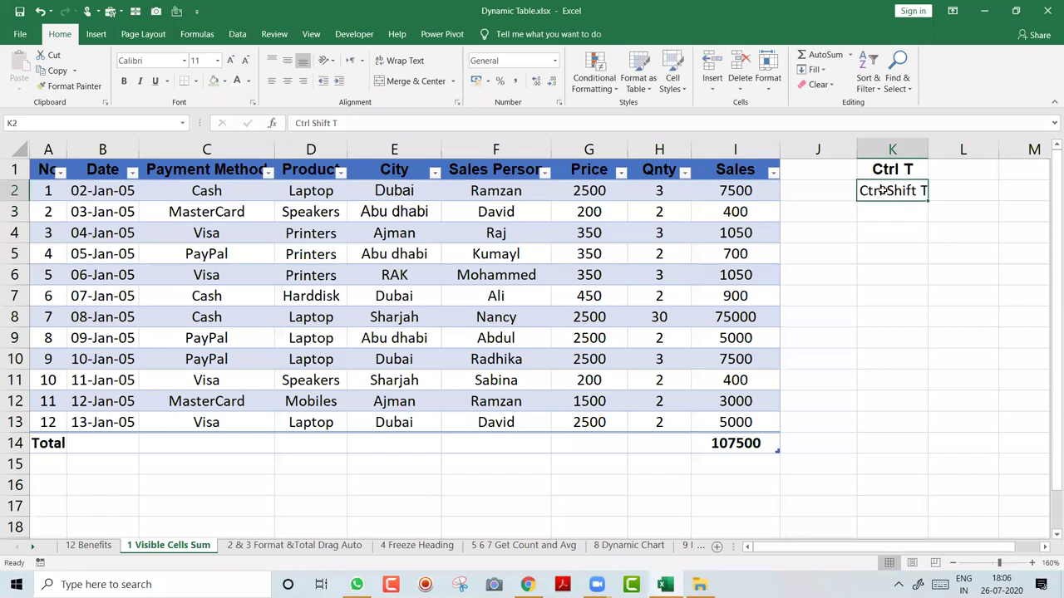
key("ctrl+b")
left_click_drag(928, 148, 939, 147)
left_click(492, 233)
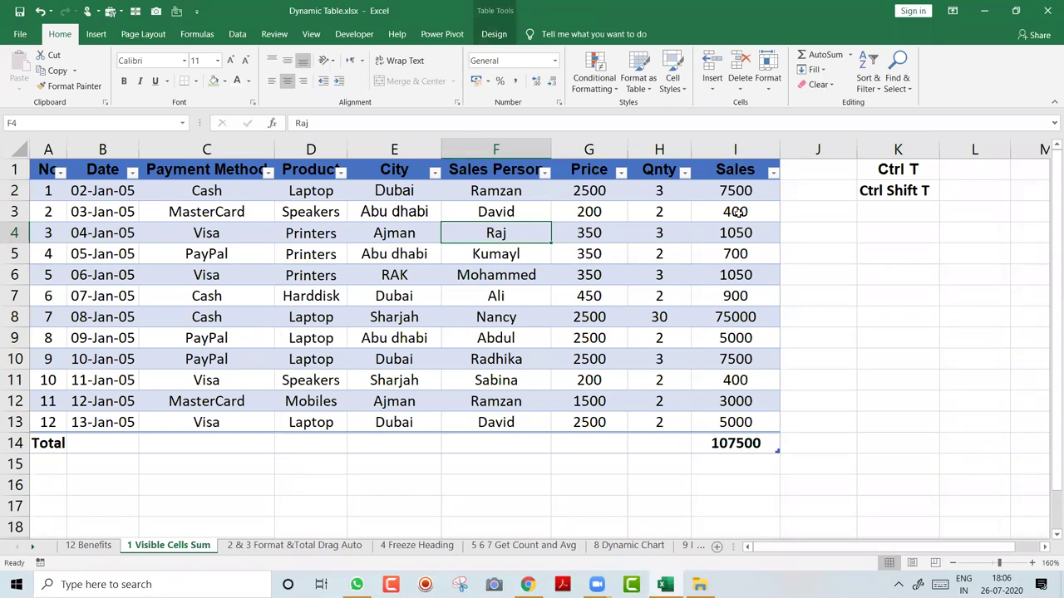
left_click(899, 192)
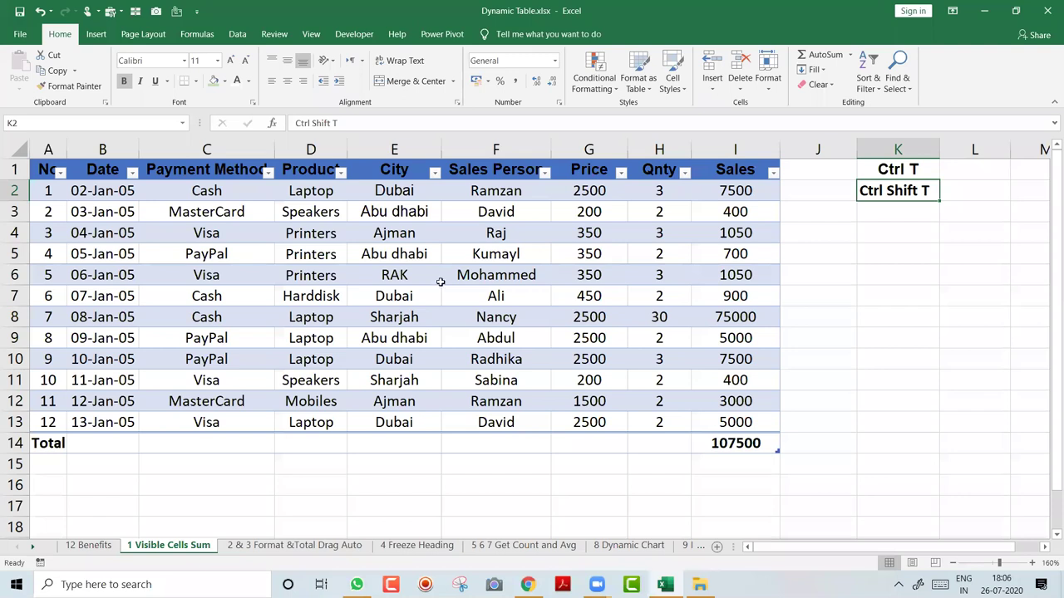
left_click(401, 209)
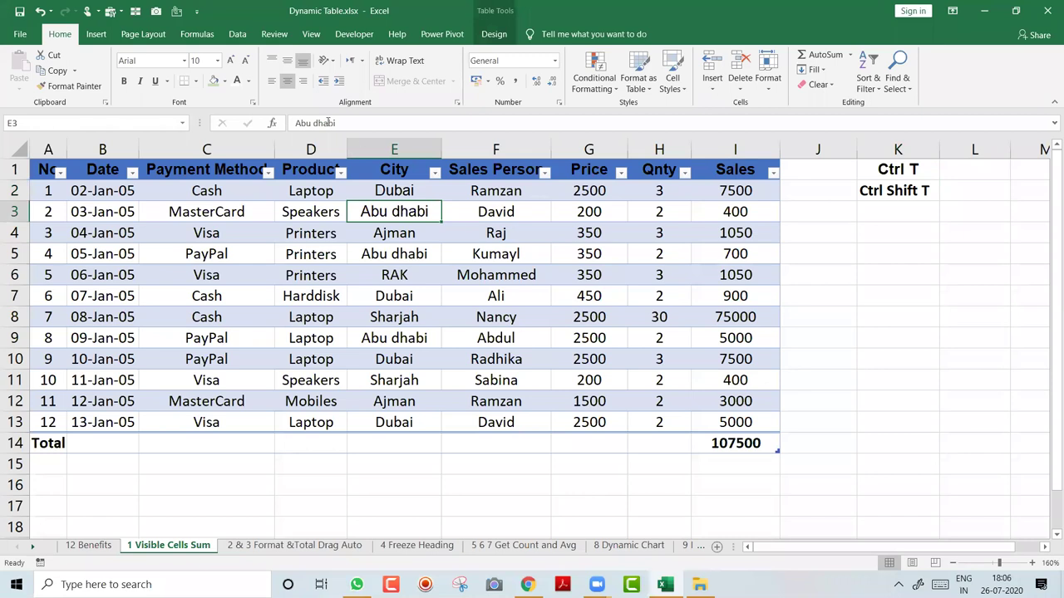
left_click(340, 172)
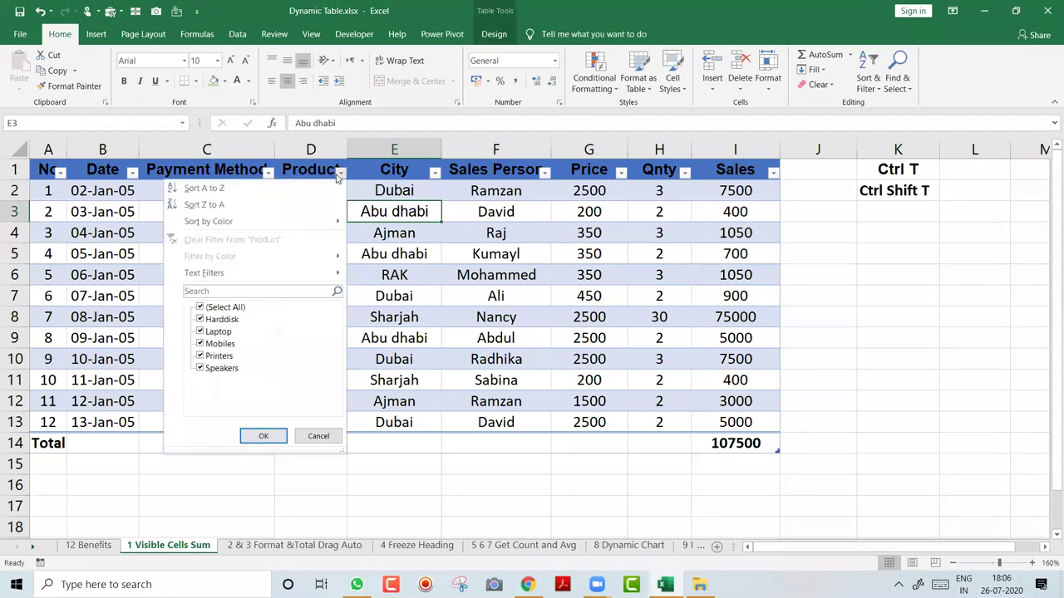
left_click(200, 306)
left_click(200, 331)
left_click(266, 436)
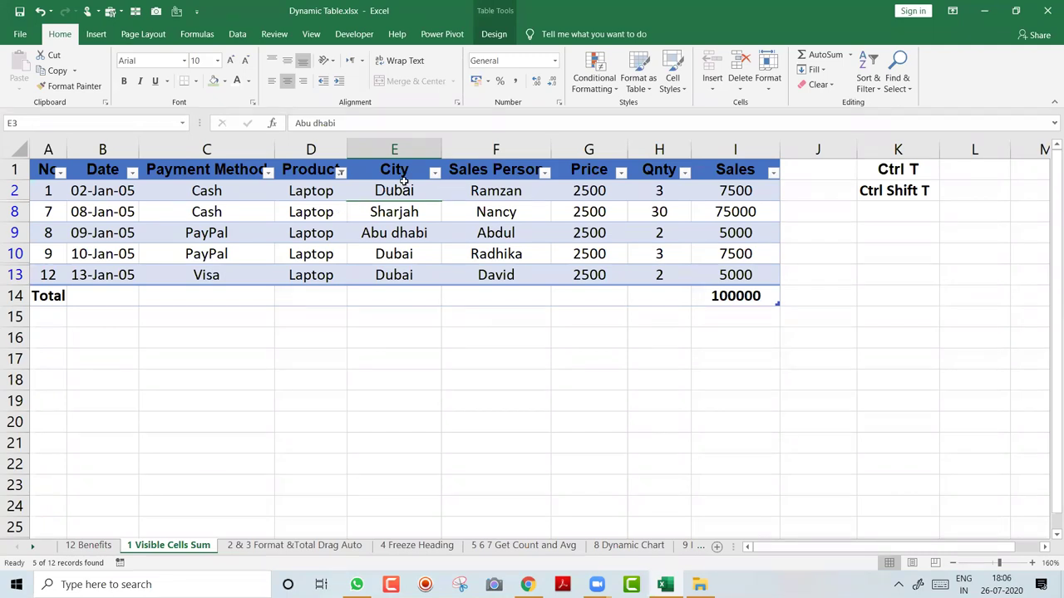
left_click(435, 172)
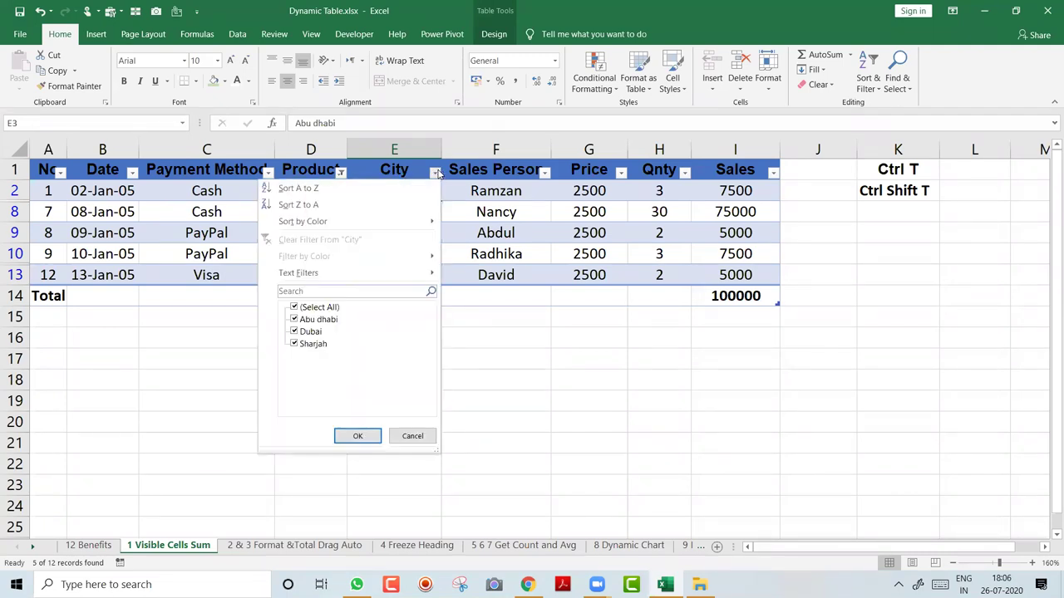
left_click(295, 307)
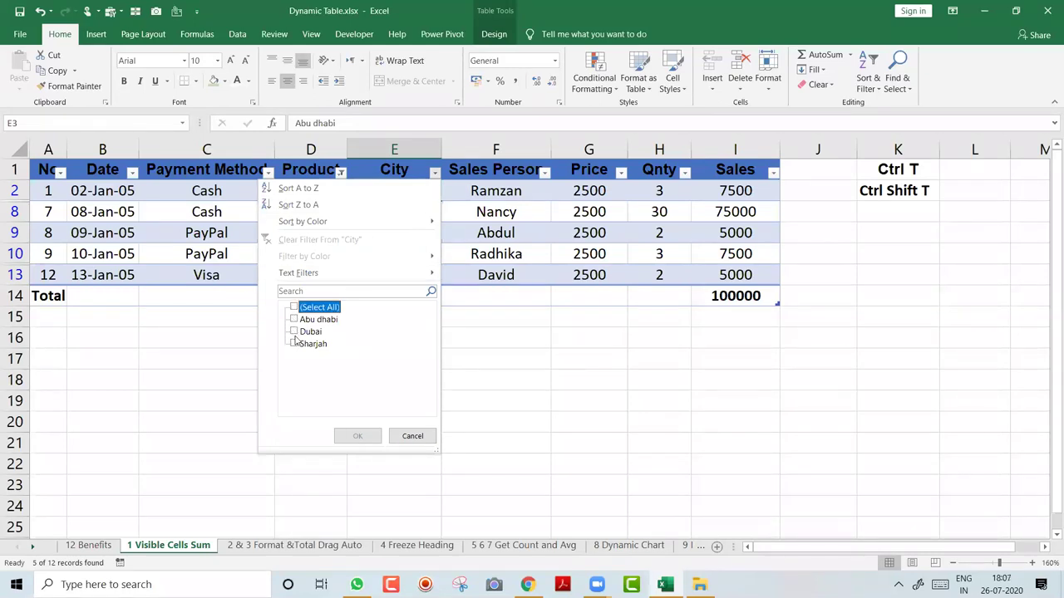
left_click(293, 331)
left_click(355, 437)
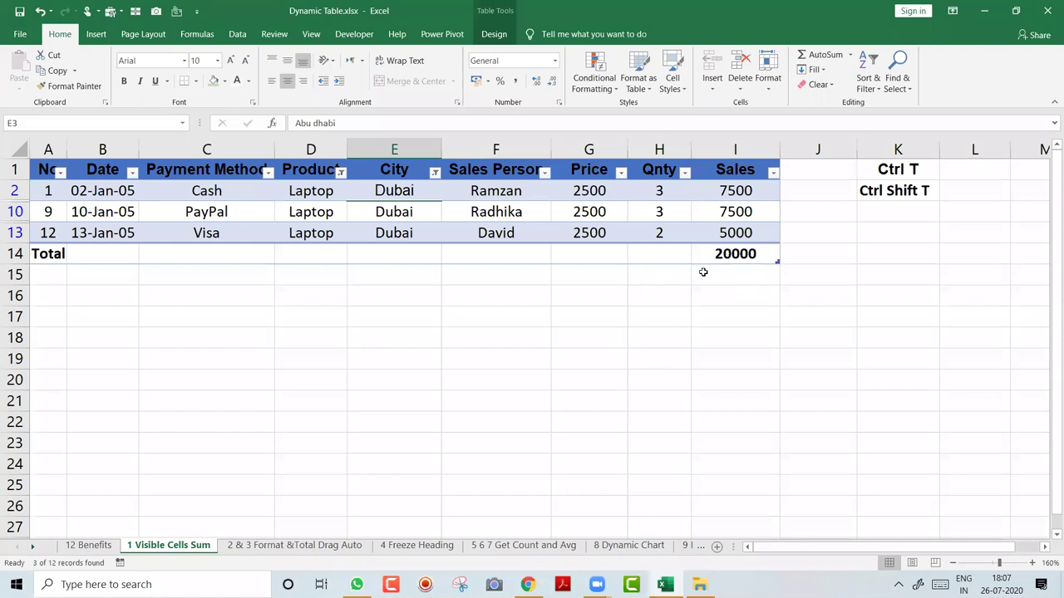
left_click(434, 172)
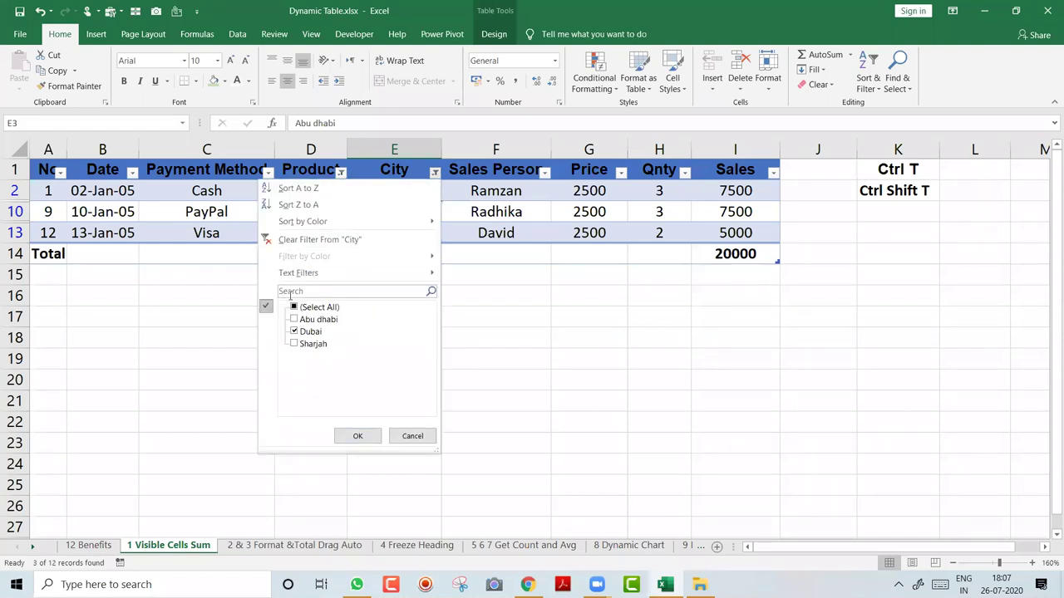
left_click(296, 307)
left_click(356, 436)
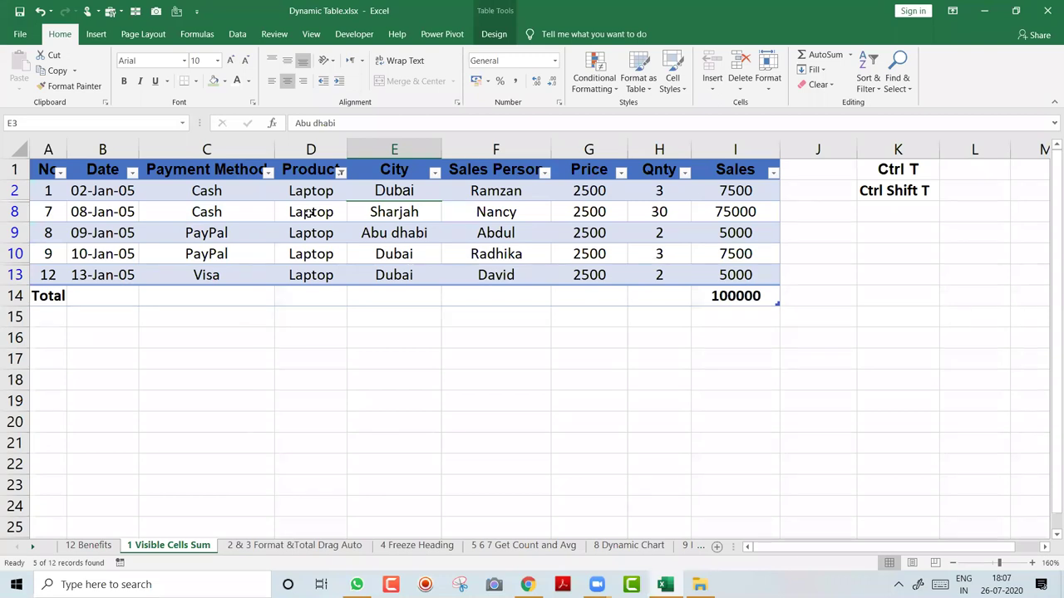
left_click(341, 172)
left_click(200, 307)
left_click(258, 435)
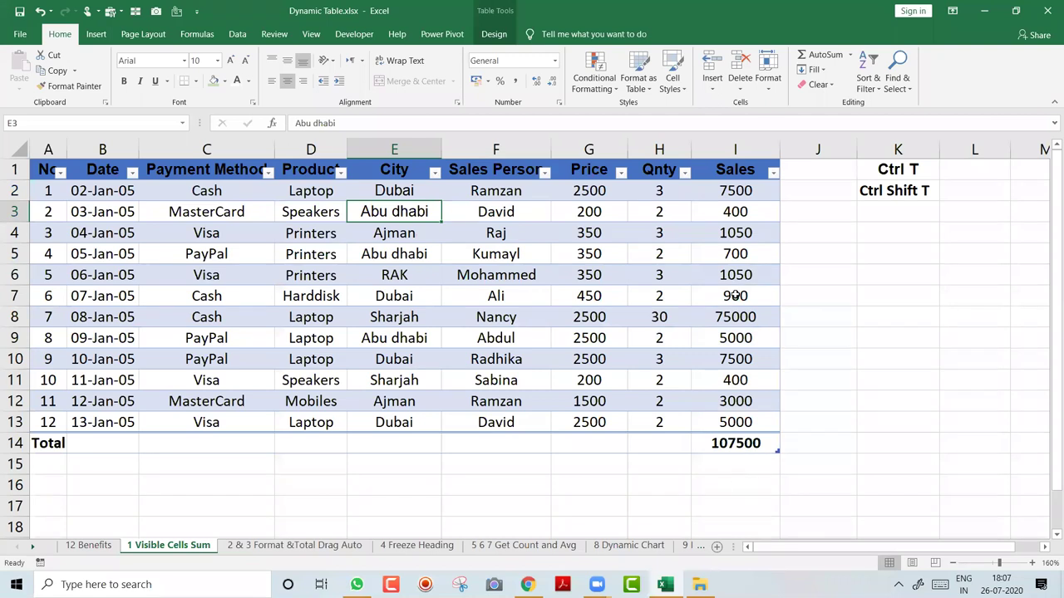
- Type the note 'To convert your data into table' in L1
left_click(868, 164)
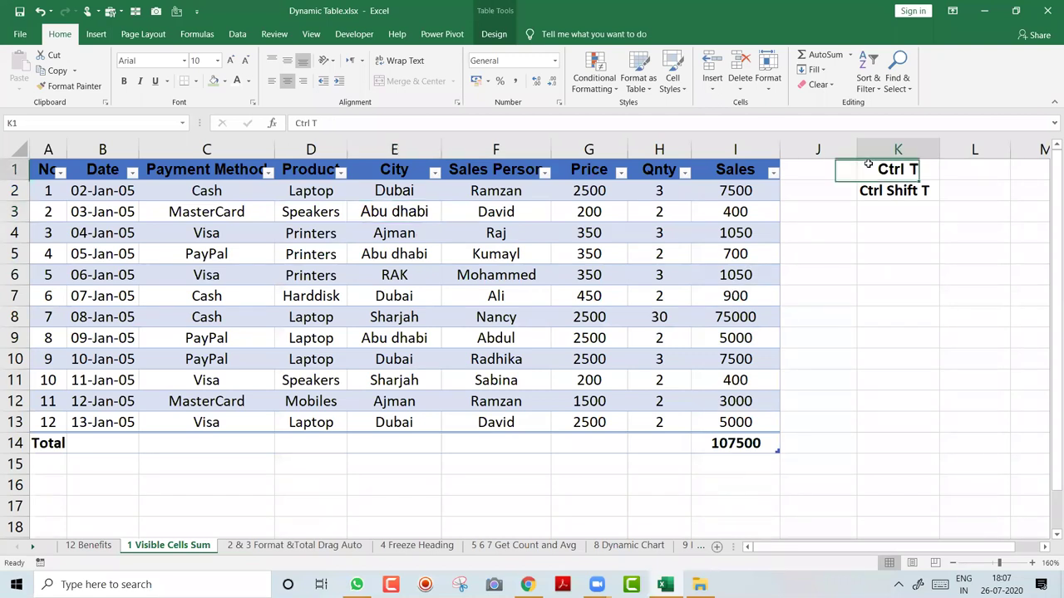
key("Right")
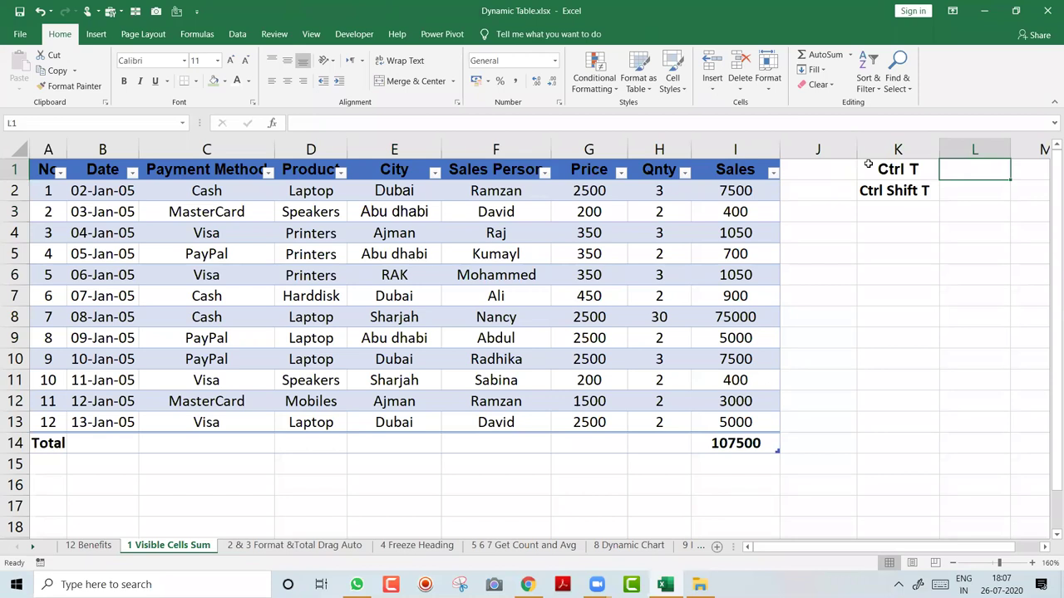
type("To convert your data into tabl")
key("Return")
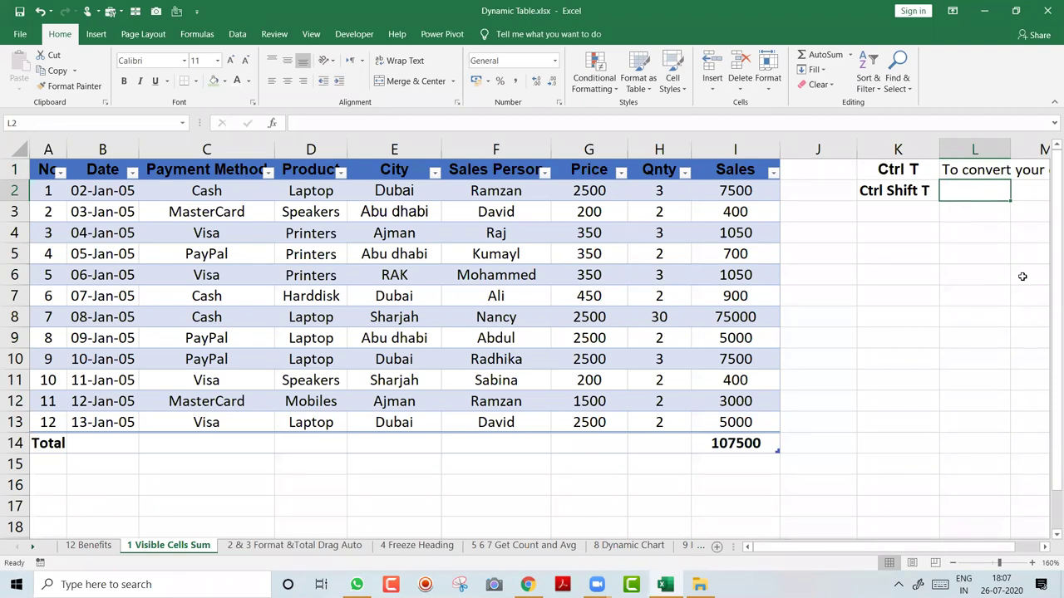
- Enter 'It will add Total in the End' in L2 and reselect L2
left_click(949, 564)
left_click(949, 563)
left_click(949, 564)
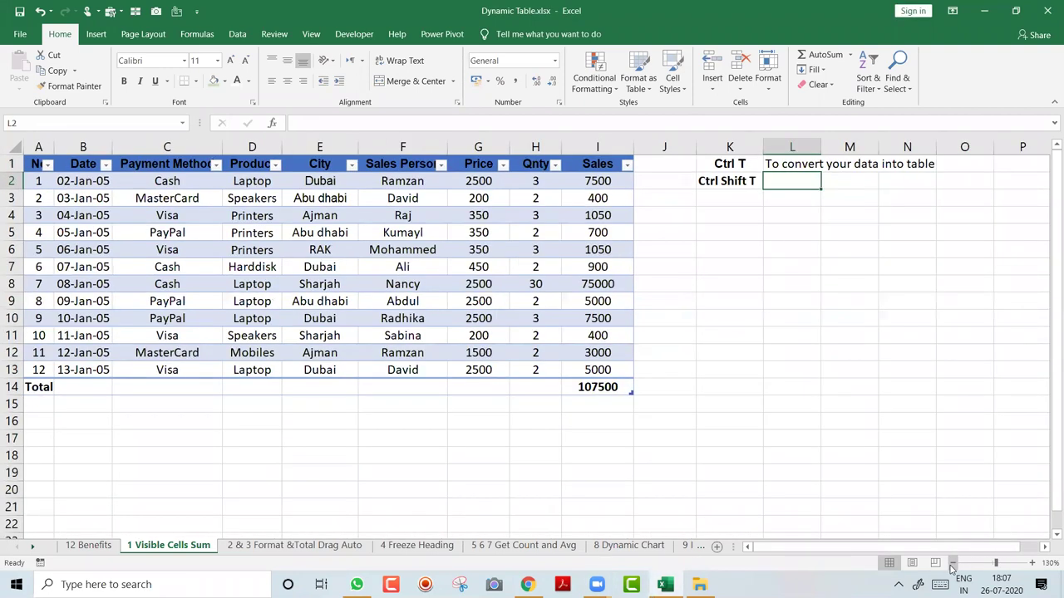
type("It will add Tota")
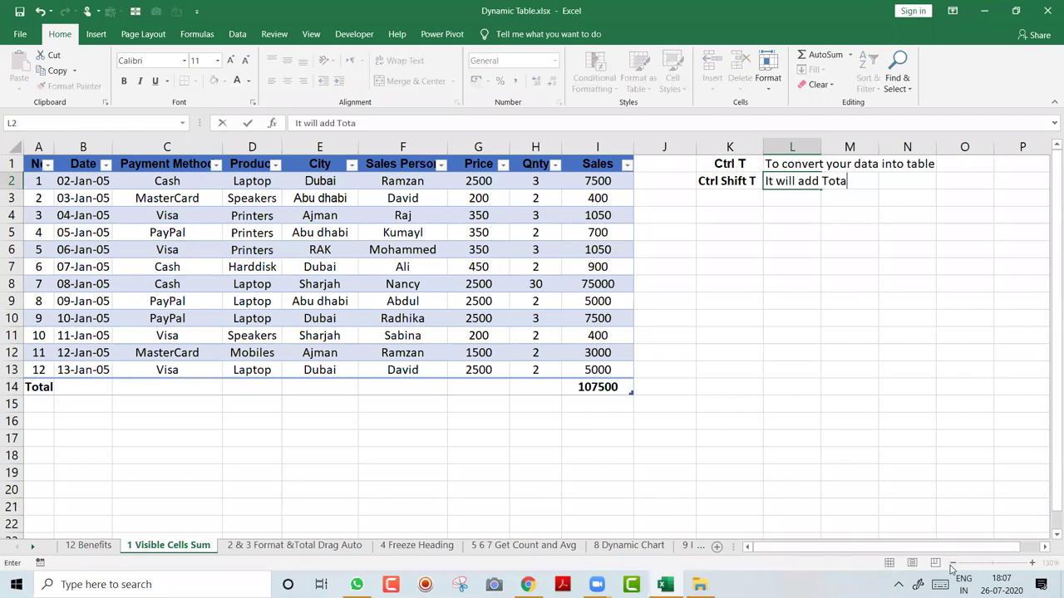
type("l in the End")
key("Return")
key("Up")
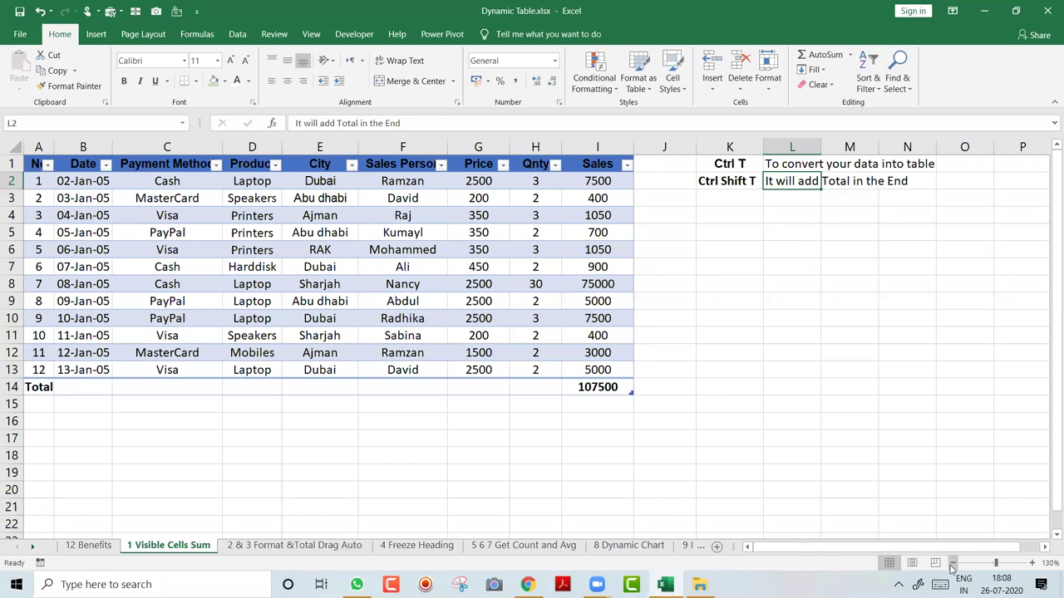
- On the 12 Benefits sheet, fill the Reason 1 line B4:D4 with grey
key("ctrl+Page_Up")
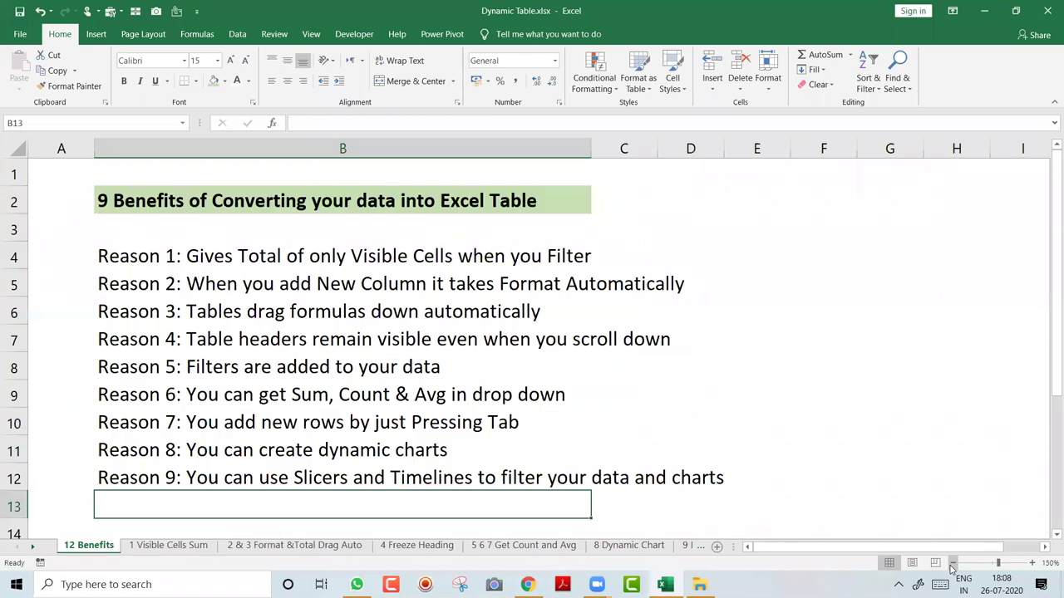
key("Up")
key("Up")
key("Up")
key("Up")
key("Up")
key("Up")
key("Up")
key("Up")
key("Up")
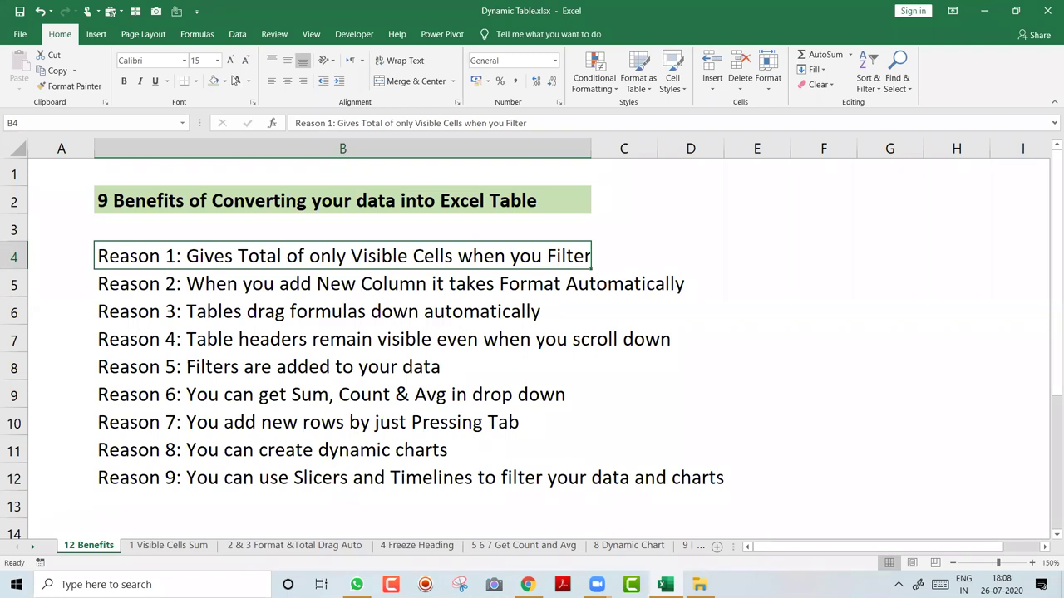
left_click(224, 81)
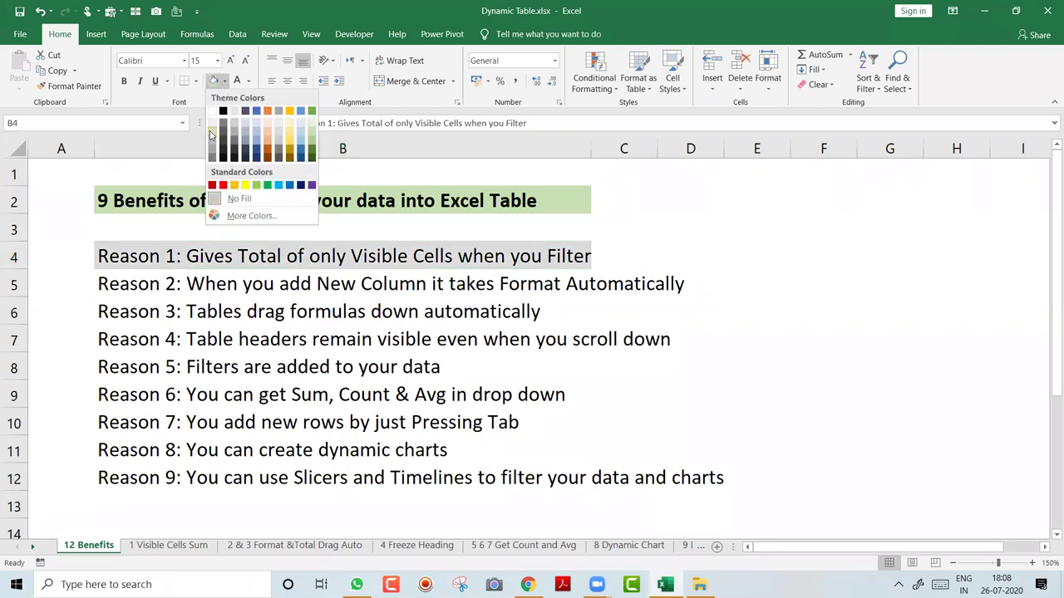
left_click(210, 136)
key("Right")
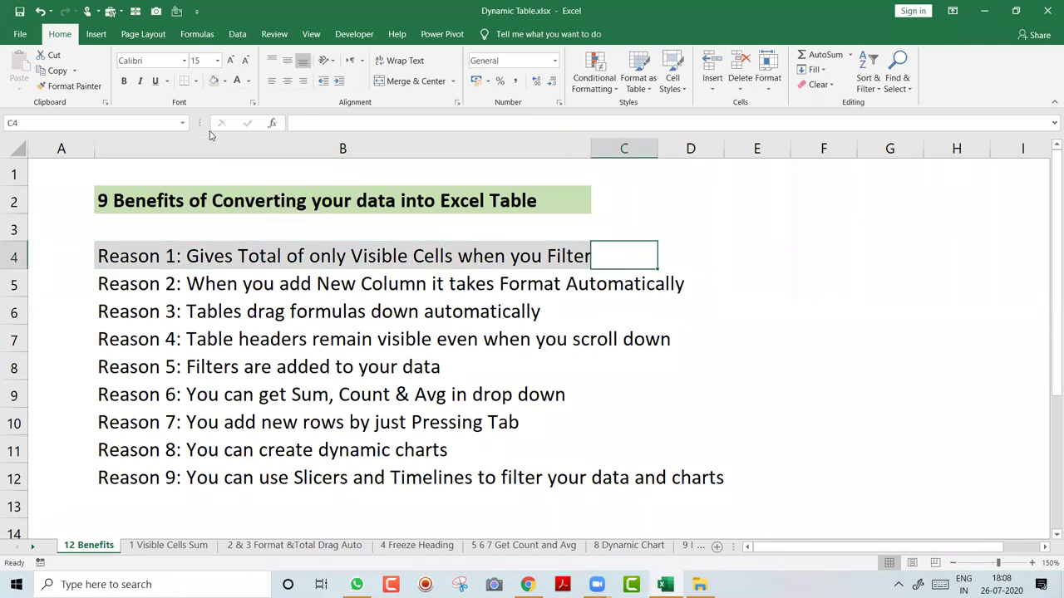
key("shift+Right")
left_click(213, 81)
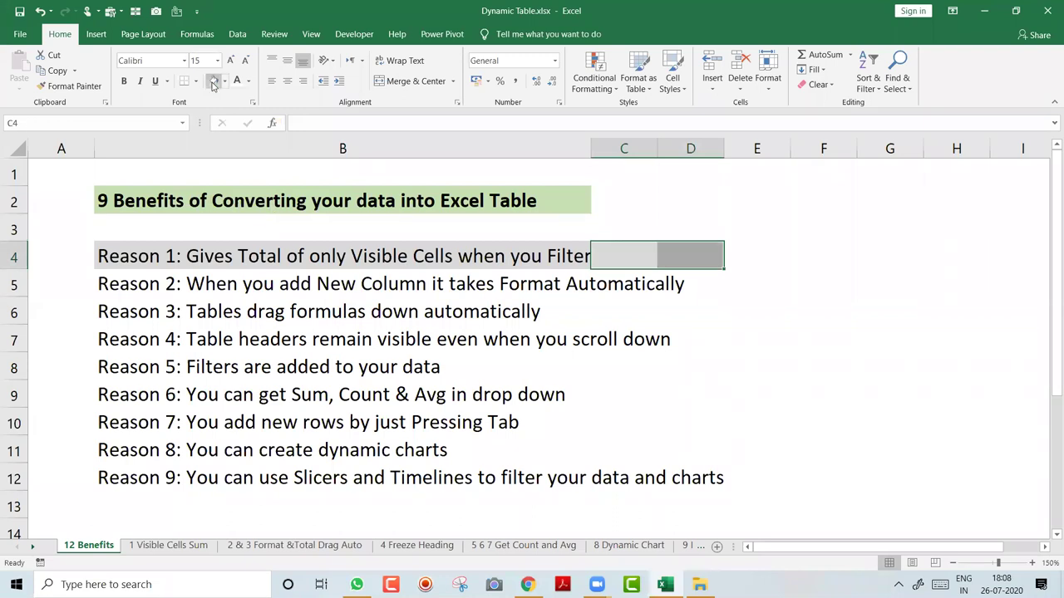
key("Left")
key("Left")
key("Right")
- Select the Reason 2 and 3 lines, then go to the 2 & 3 Format &Total Drag Auto sheet
key("Down")
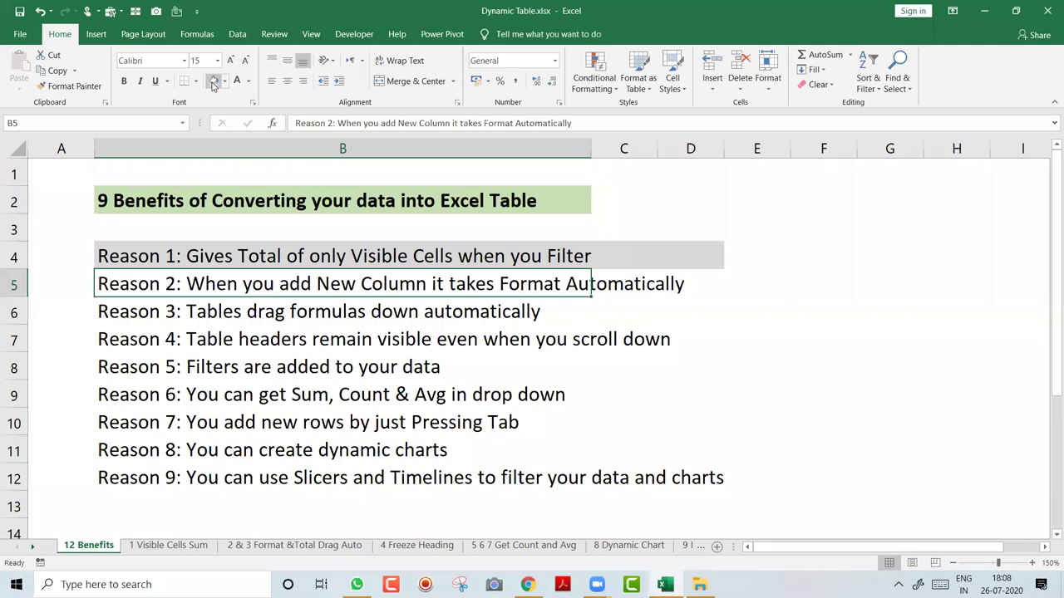
key("Down")
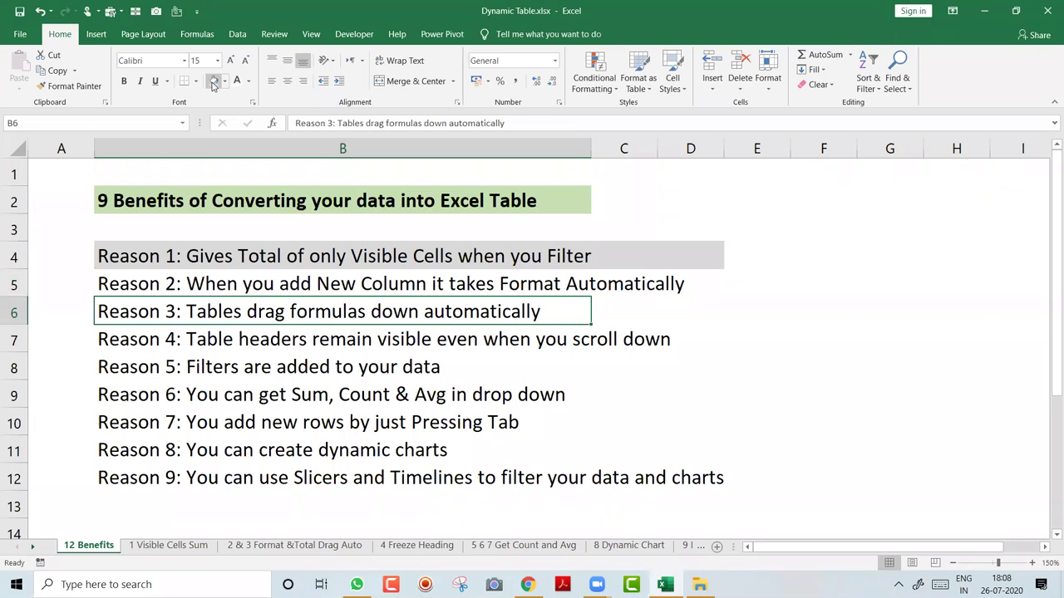
key("Up")
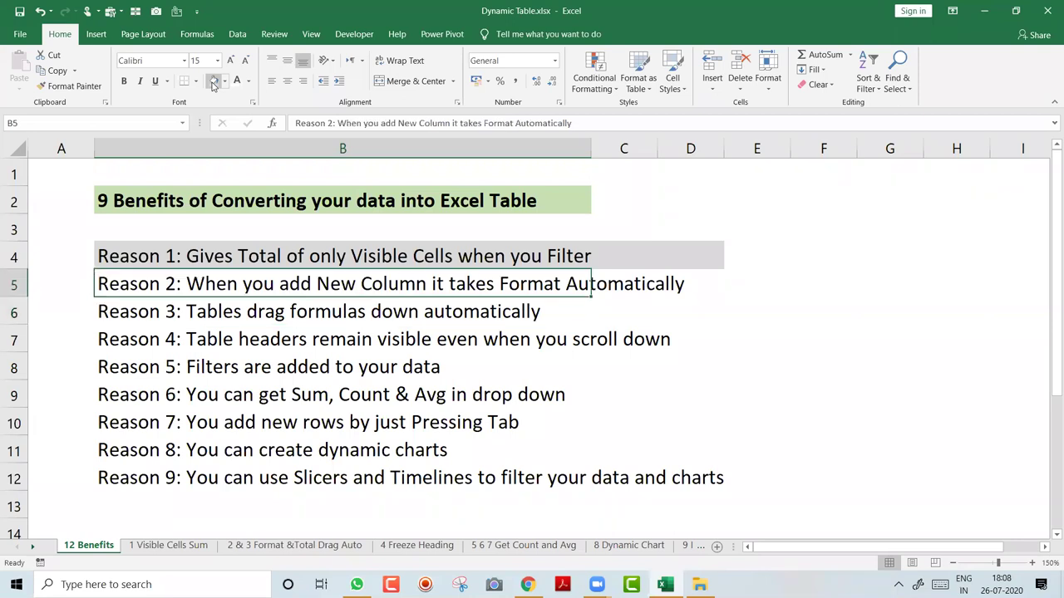
key("shift+Down")
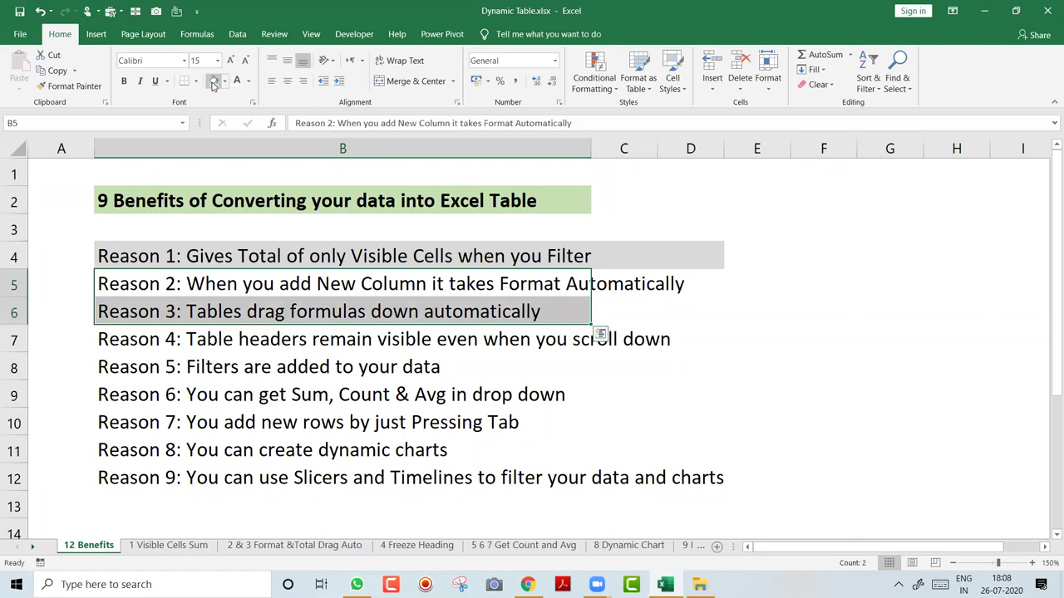
key("ctrl+Page_Down")
key("ctrl+Page_Down")
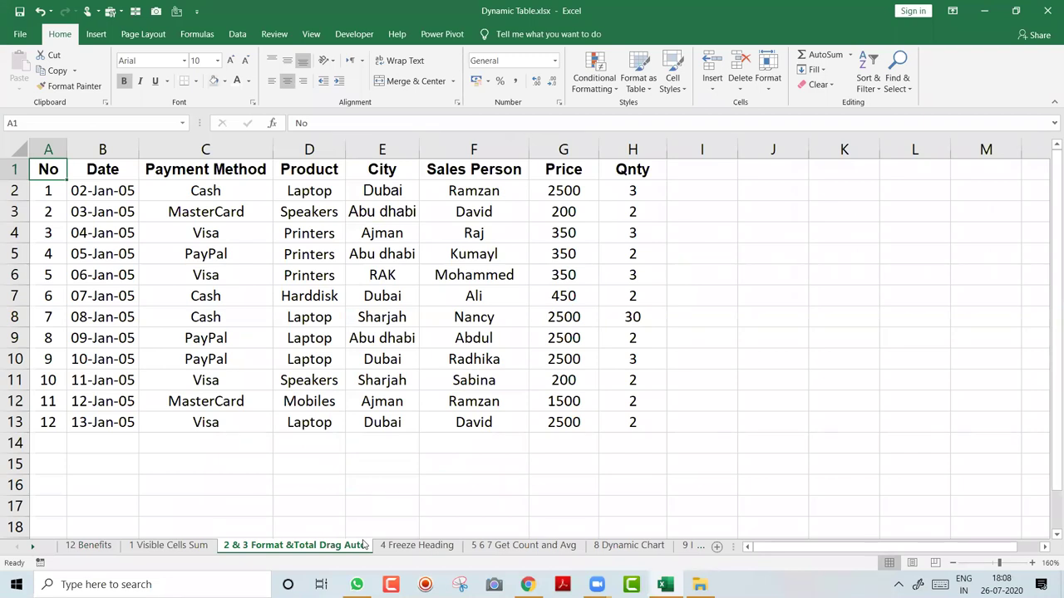
left_click(267, 236)
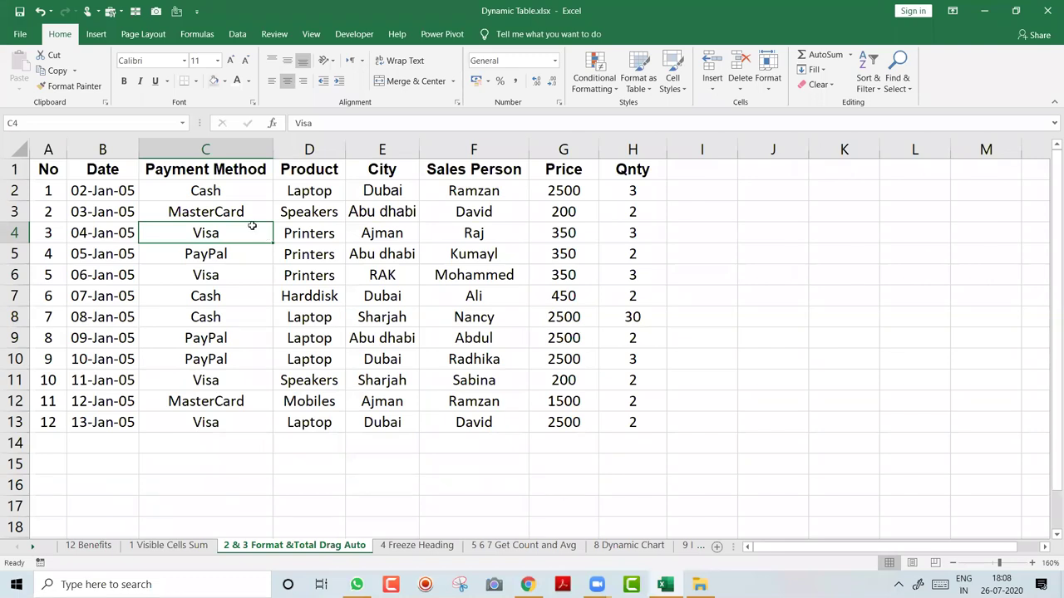
left_click_drag(54, 173, 612, 414)
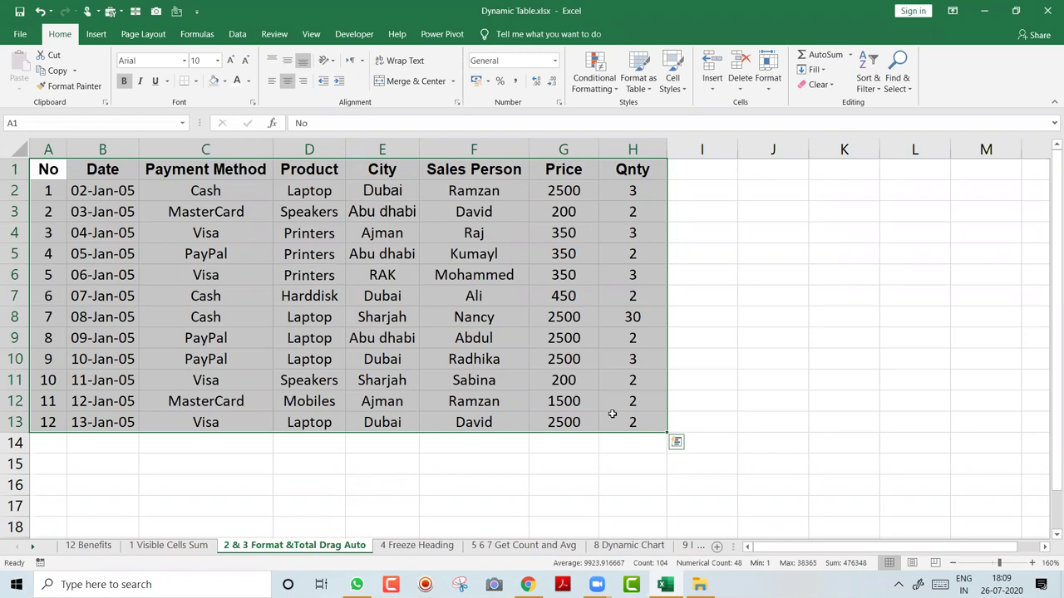
key("ctrl+Home")
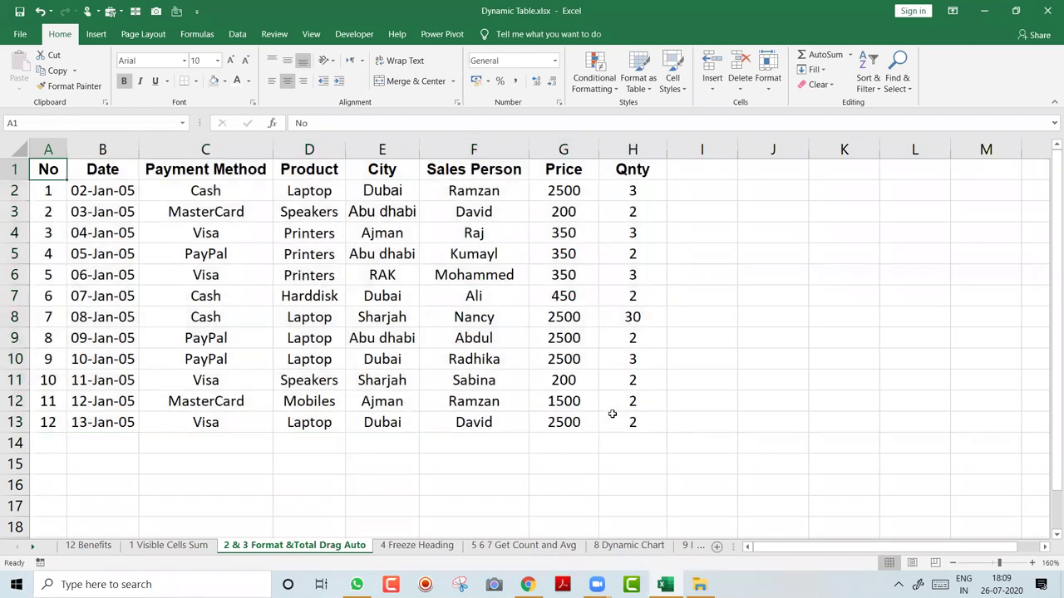
left_click(317, 221)
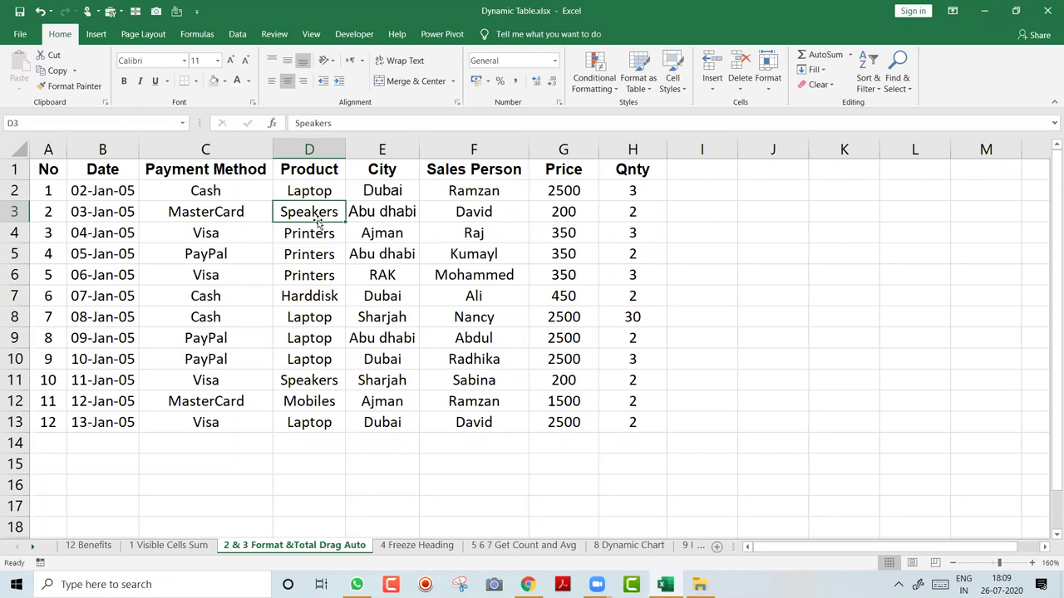
- Convert A1:H13 into a table with headers via Insert > Table, then select I1 beside it
left_click(95, 35)
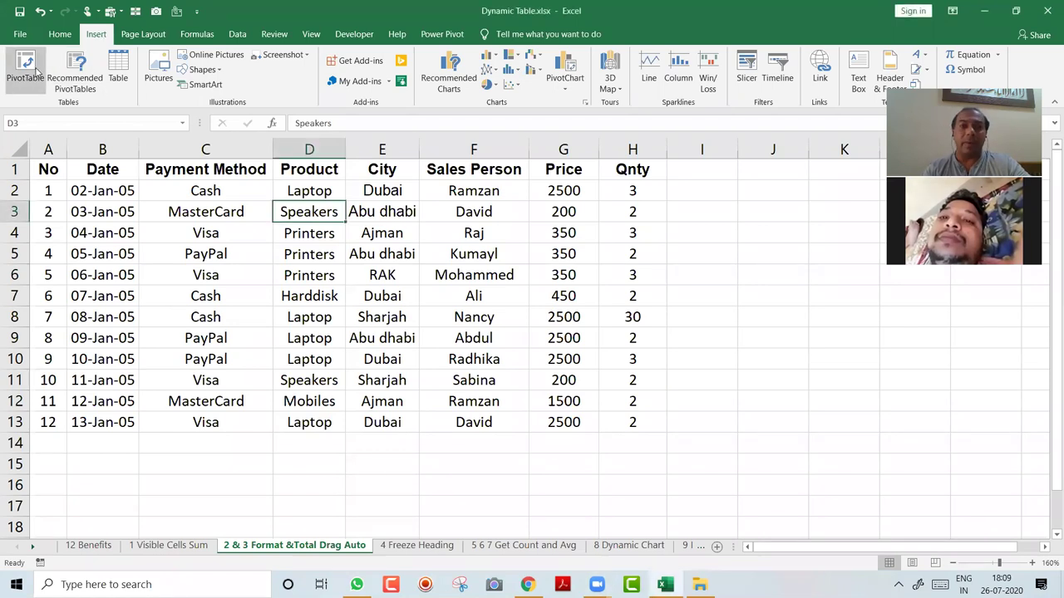
left_click(117, 72)
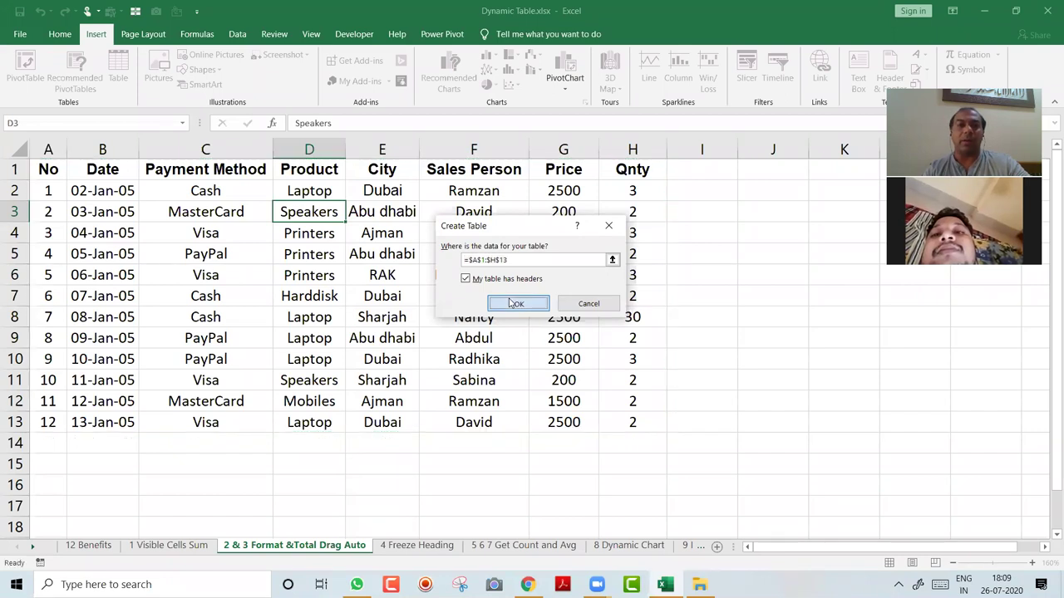
left_click(510, 303)
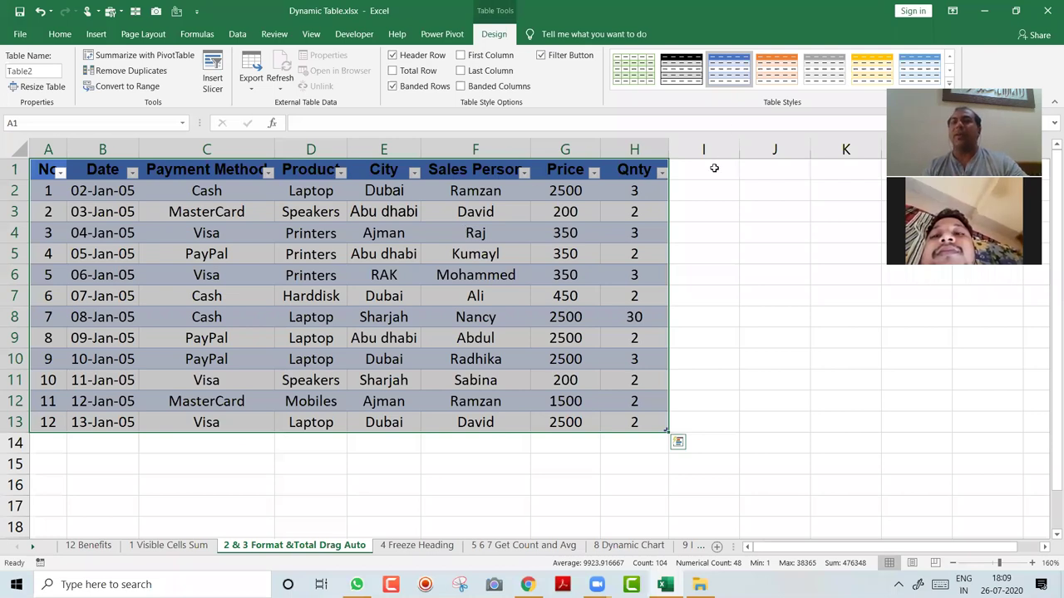
left_click(708, 169)
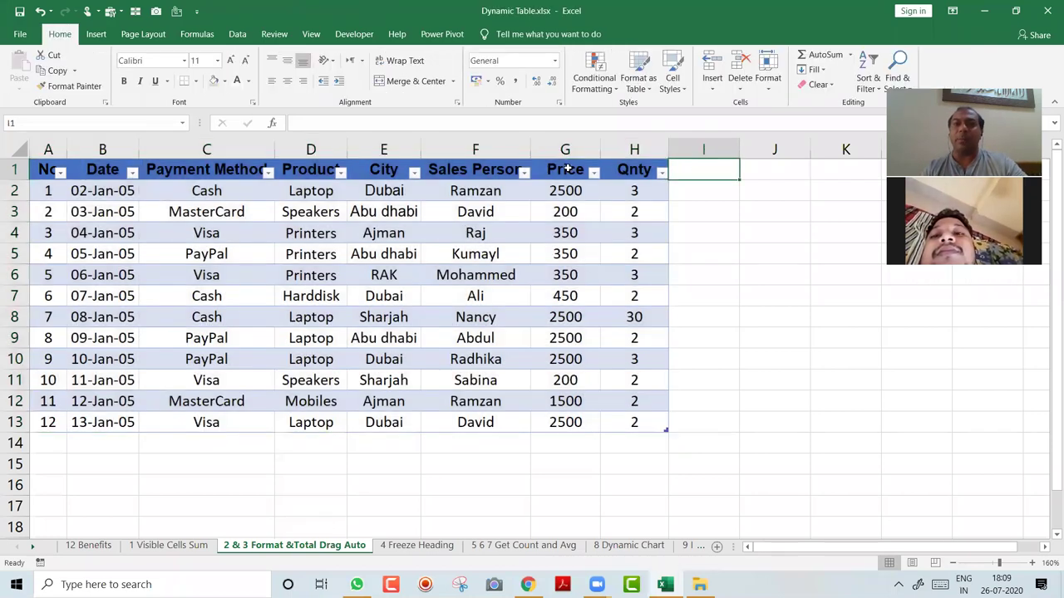
left_click(570, 169)
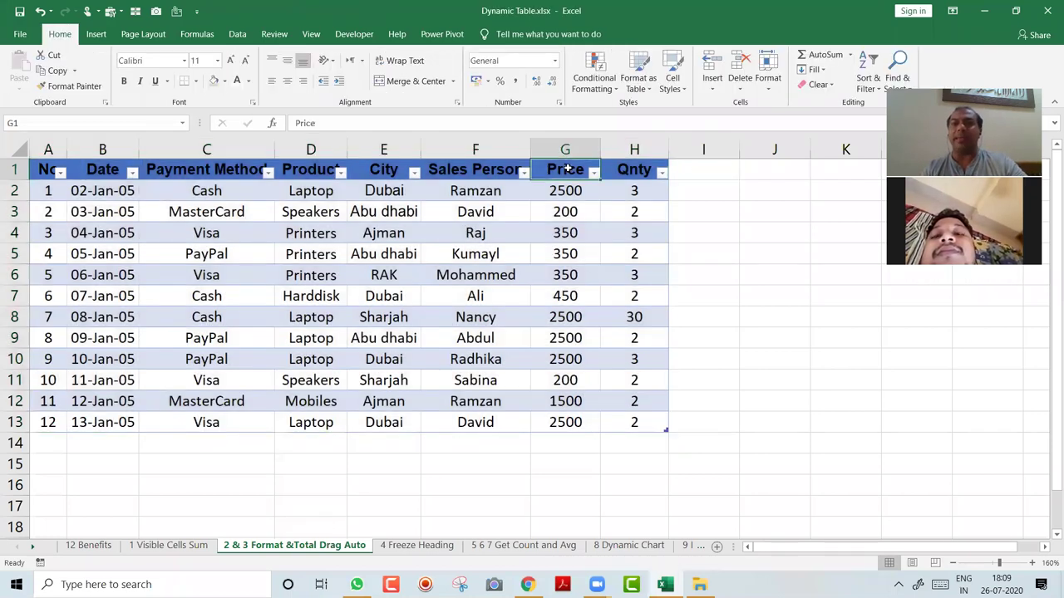
left_click(634, 171)
left_click(704, 165)
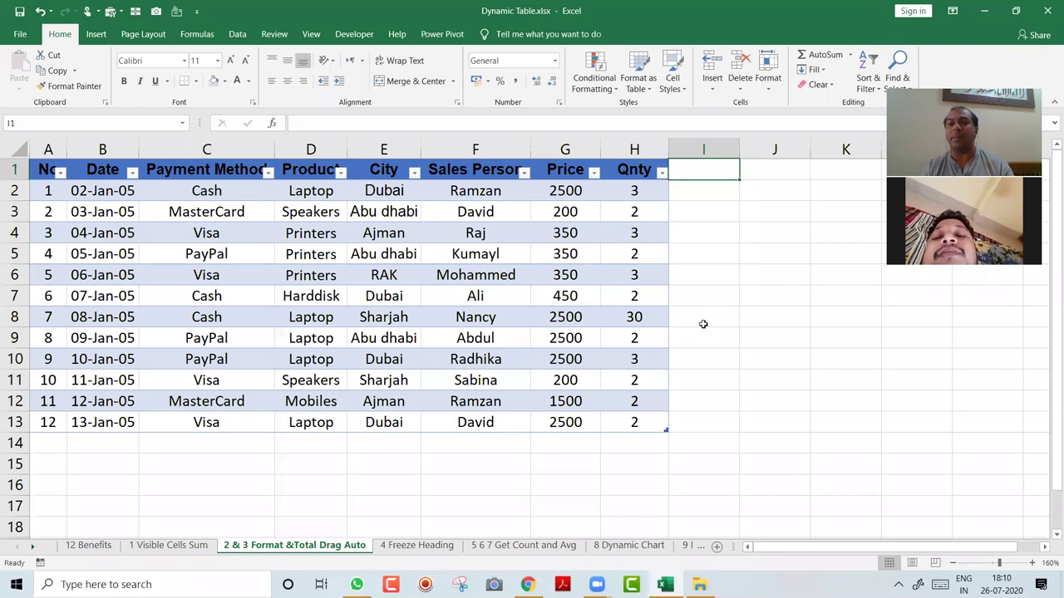
type("Total")
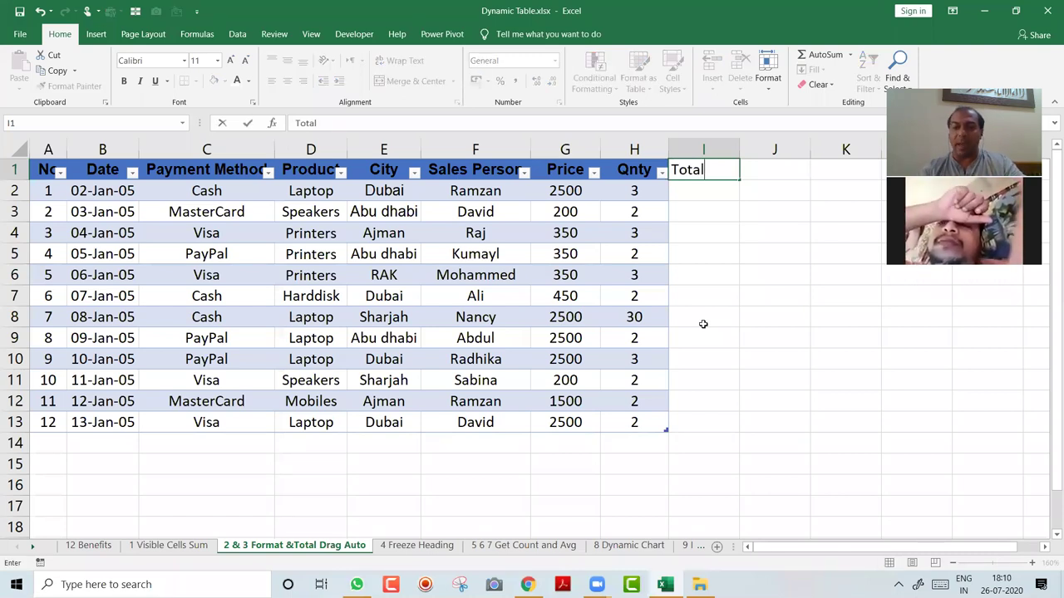
key("Return")
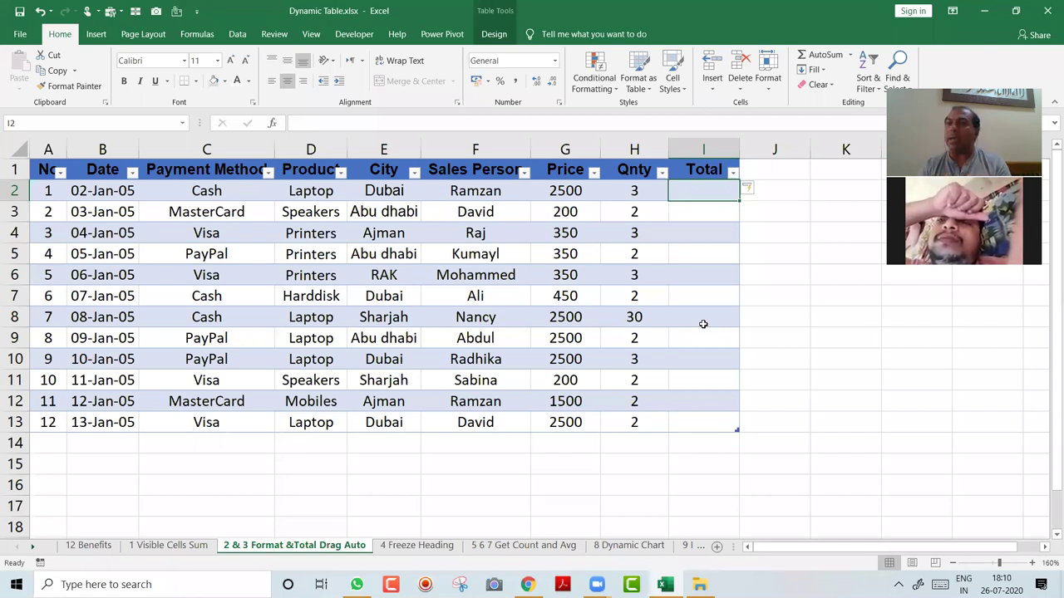
key("Up")
key("Right")
key("Right")
key("Right")
key("Right")
key("Right")
key("Right")
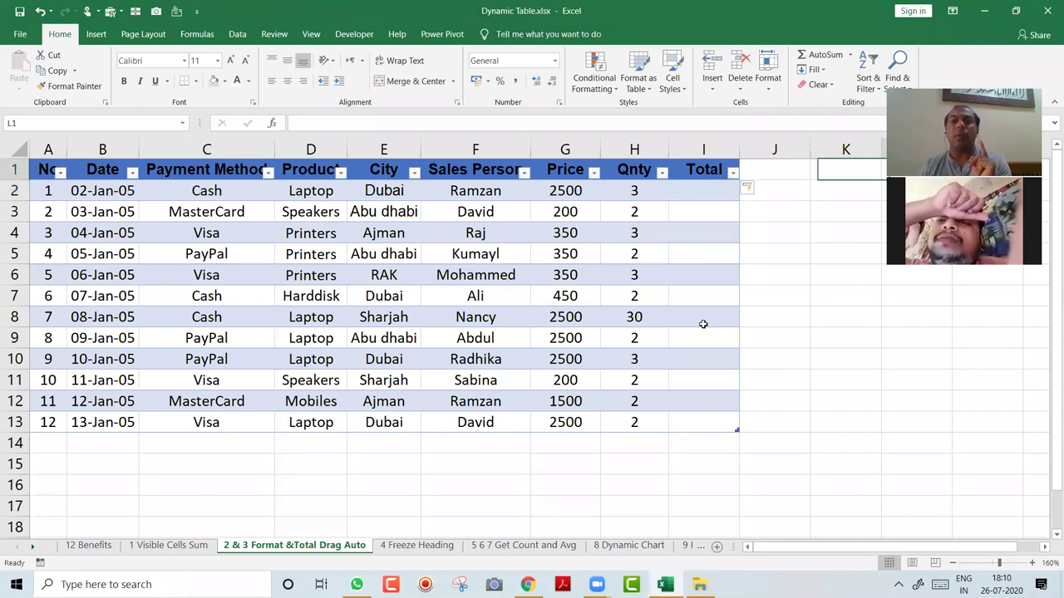
key("Left")
key("Left")
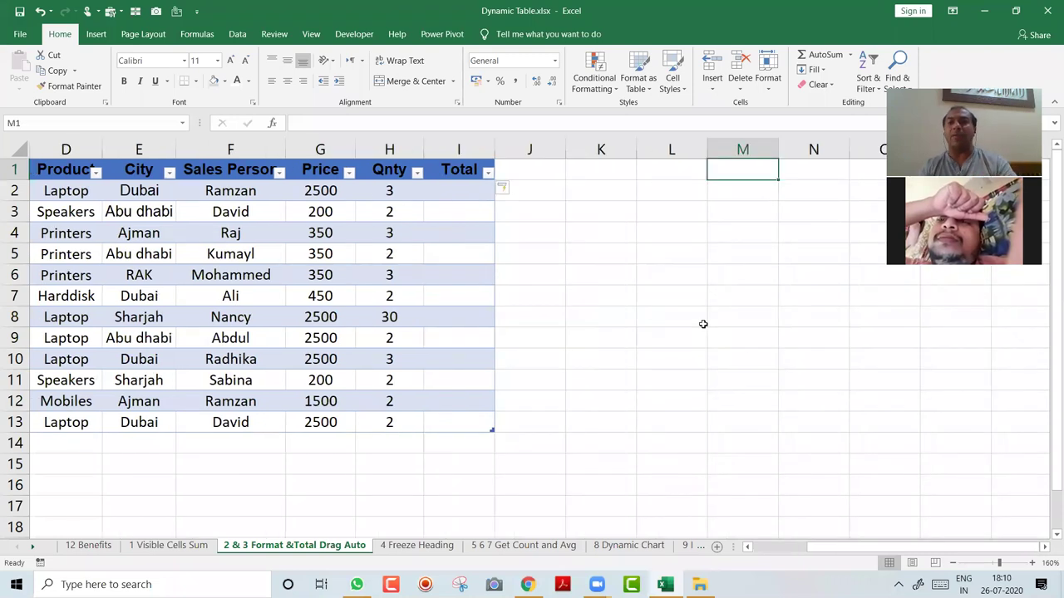
type("kjasdkf")
key("Return")
key("Up")
key("Delete")
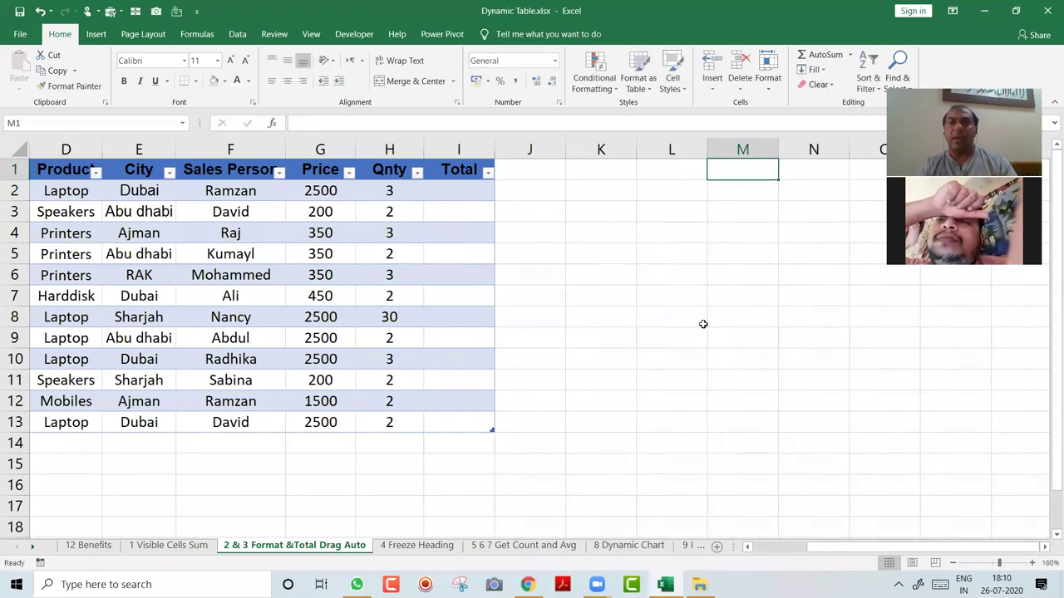
key("Left")
key("Left")
key("Left")
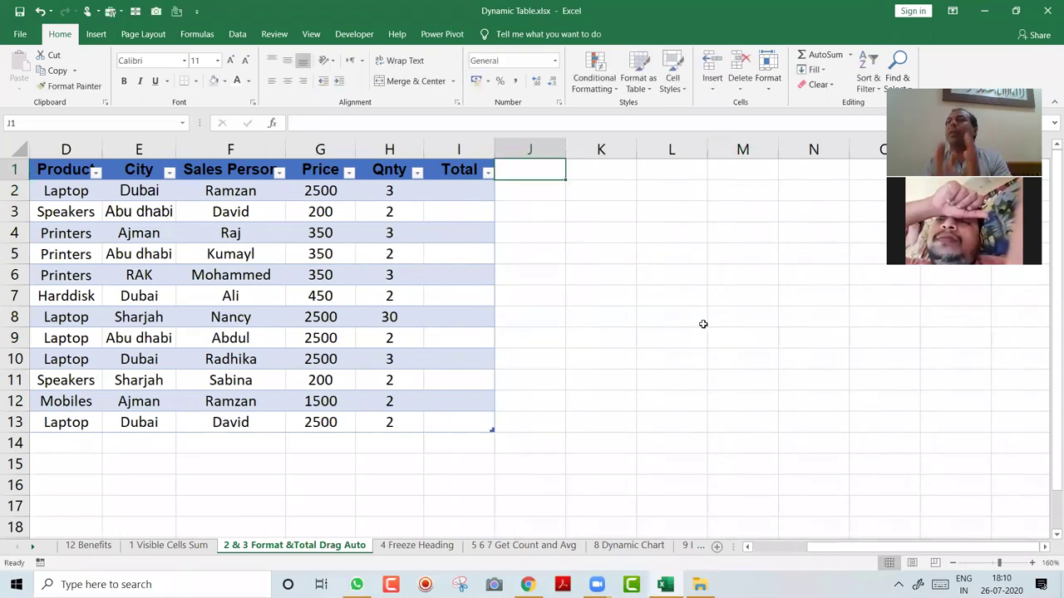
key("Left")
key("Home")
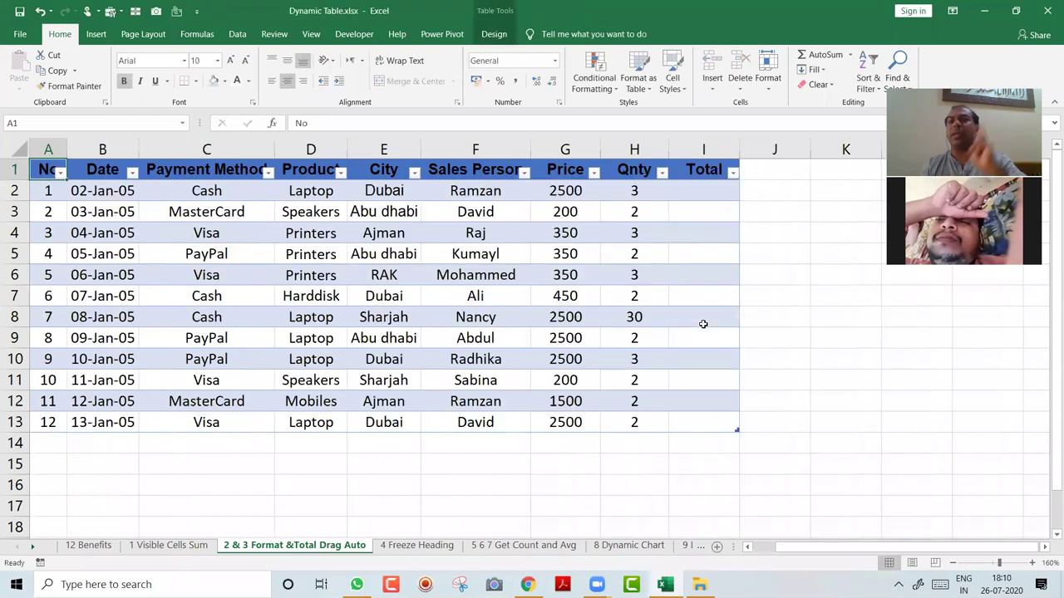
key("Right")
key("Right")
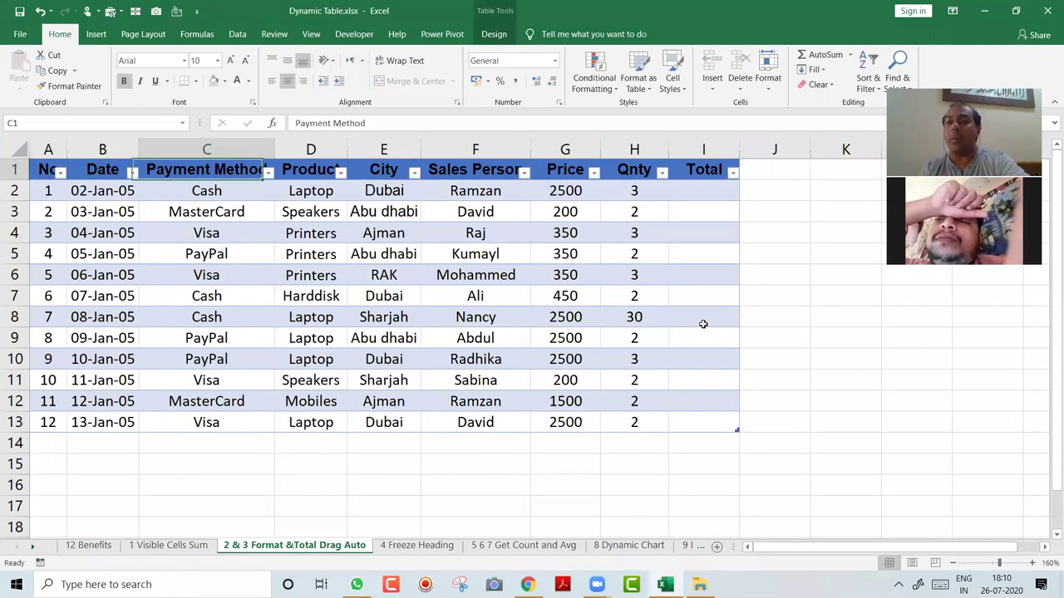
key("ctrl+Right")
key("Down")
left_click(1031, 563)
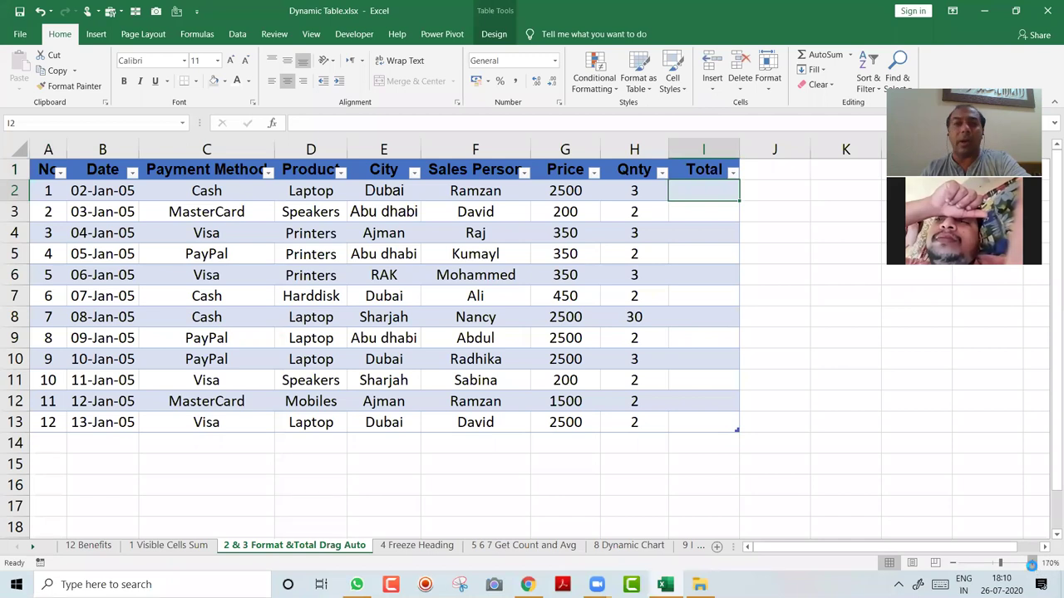
left_click(1031, 562)
left_click(1031, 562)
left_click(1031, 562)
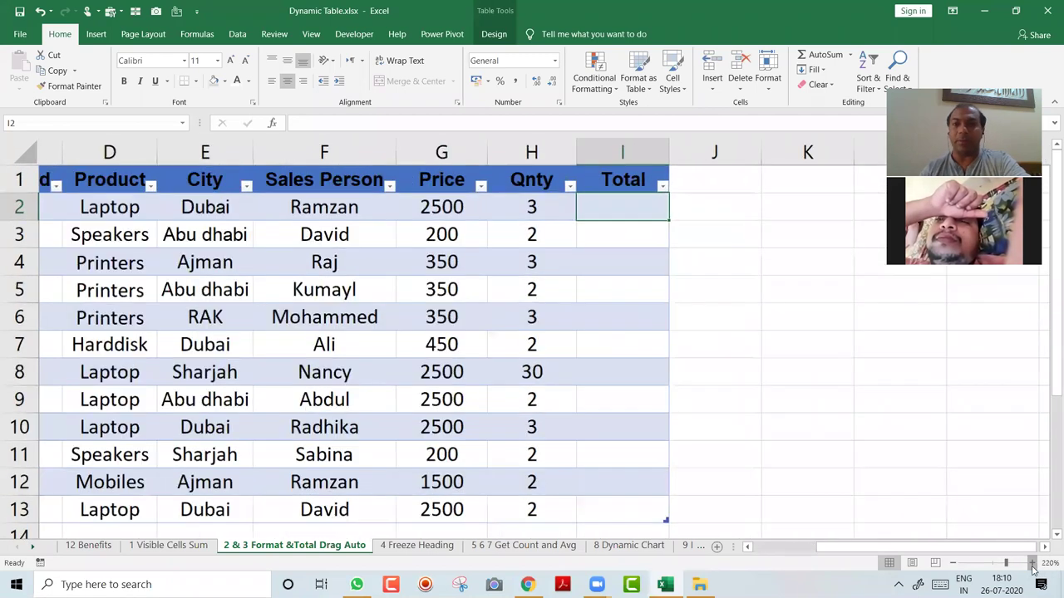
left_click(1031, 563)
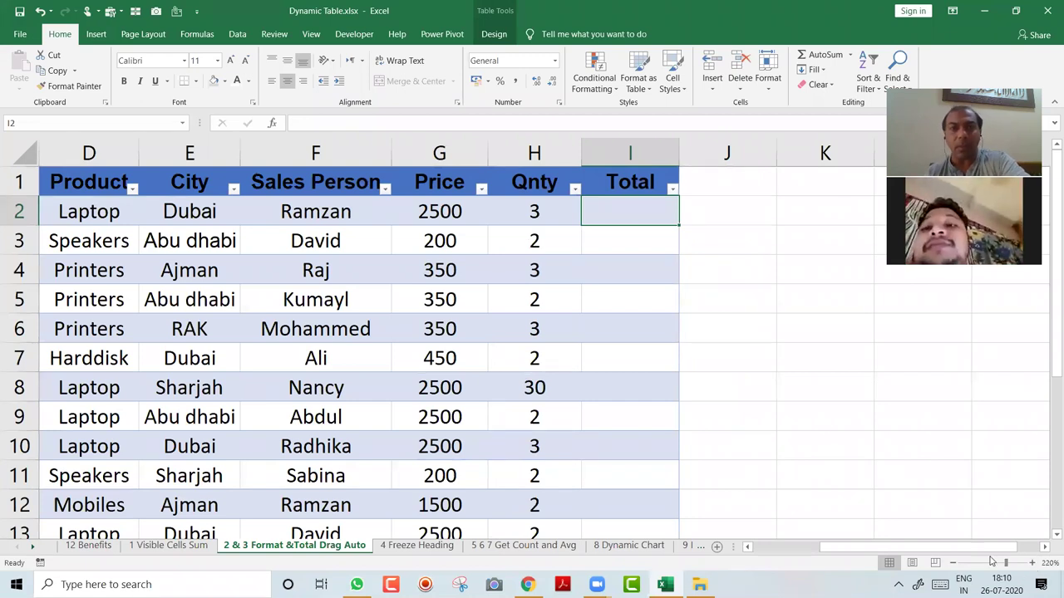
left_click(451, 214)
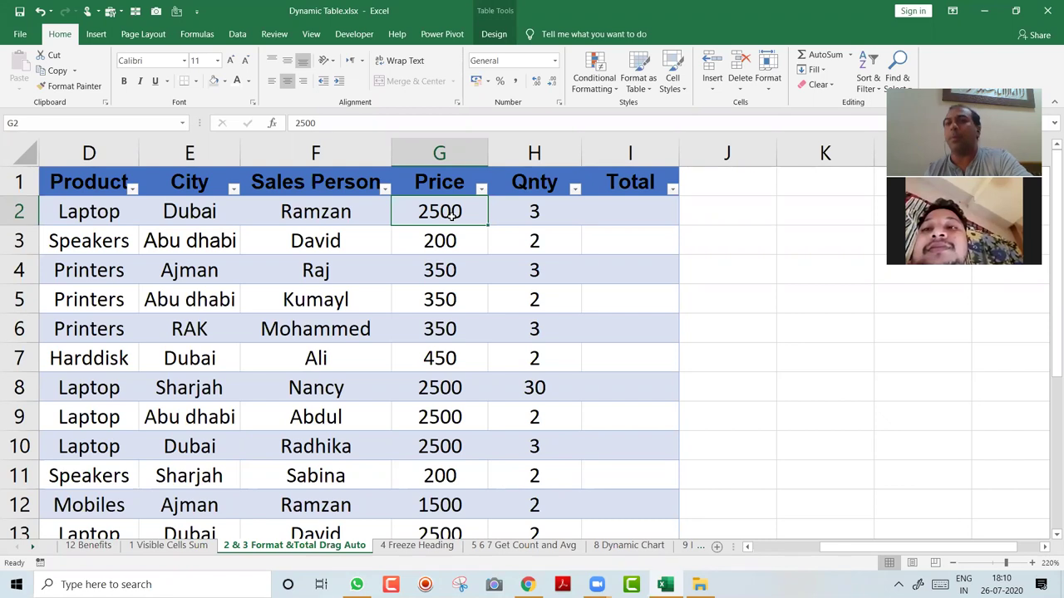
left_click(529, 217)
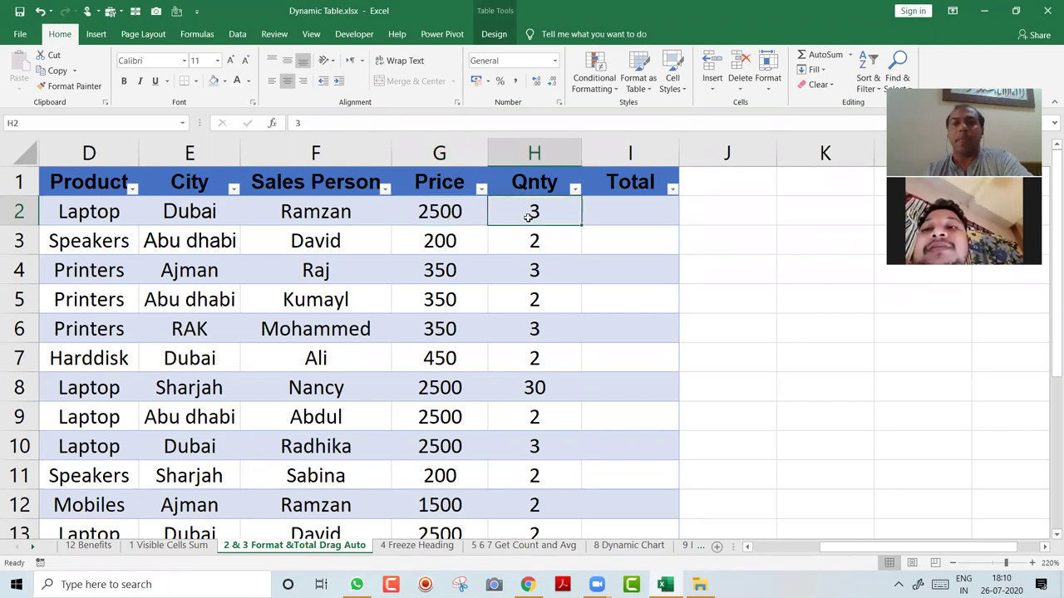
left_click(645, 209)
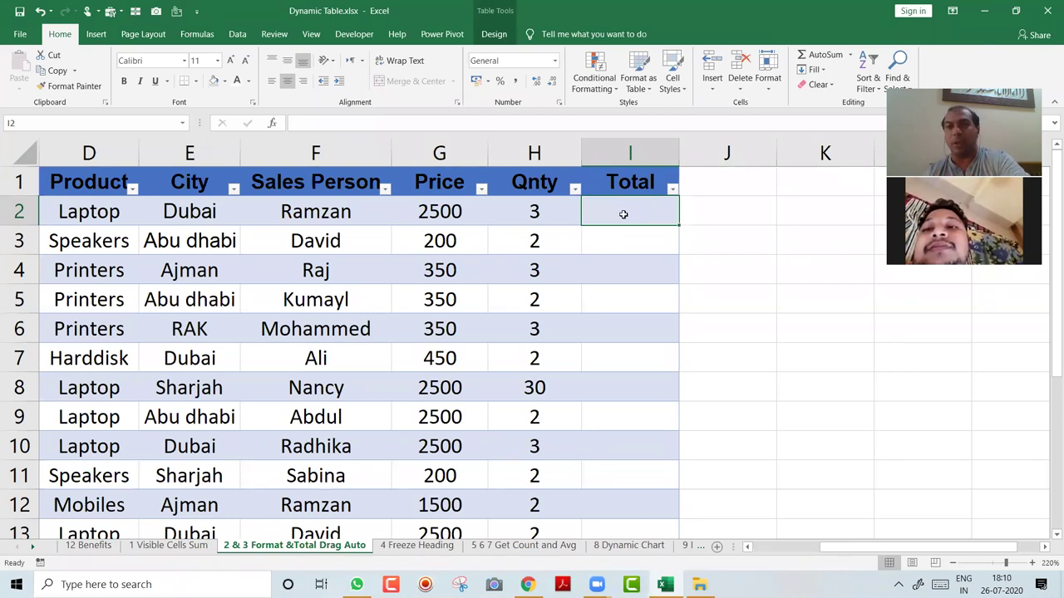
left_click_drag(664, 218, 676, 361)
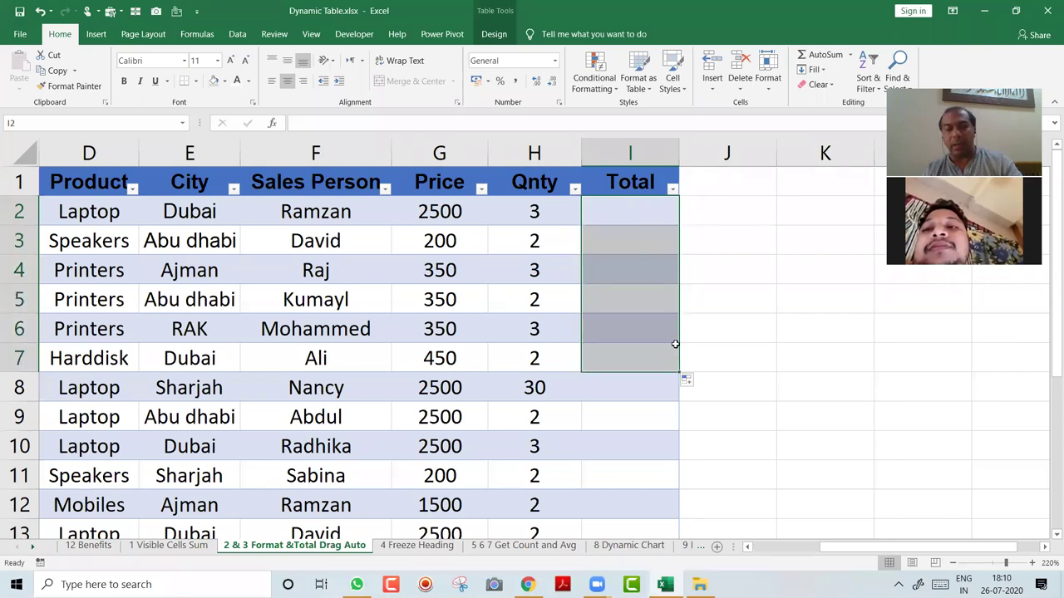
key("ctrl+z")
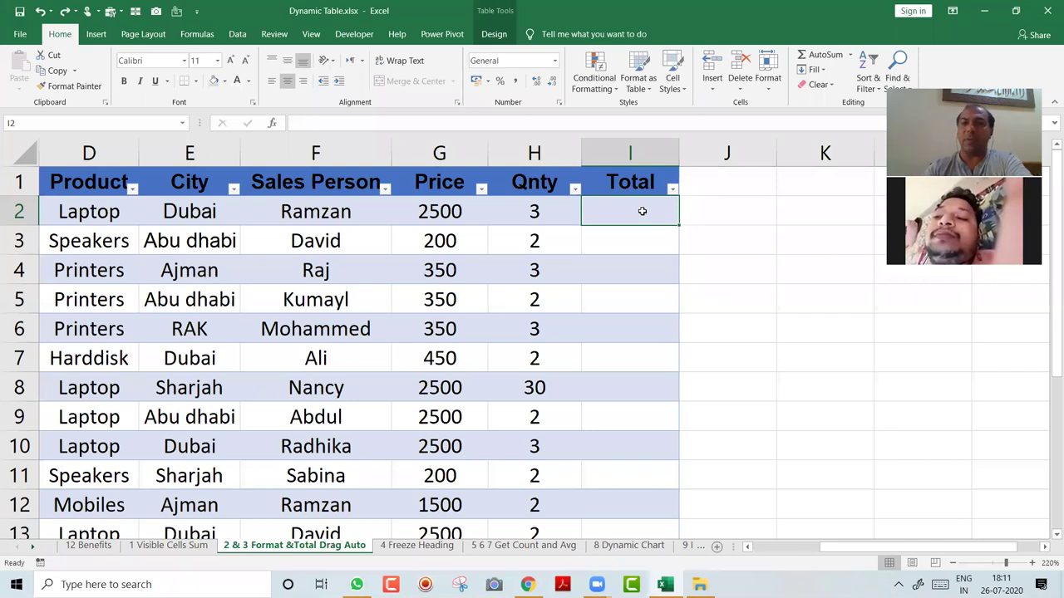
type("=")
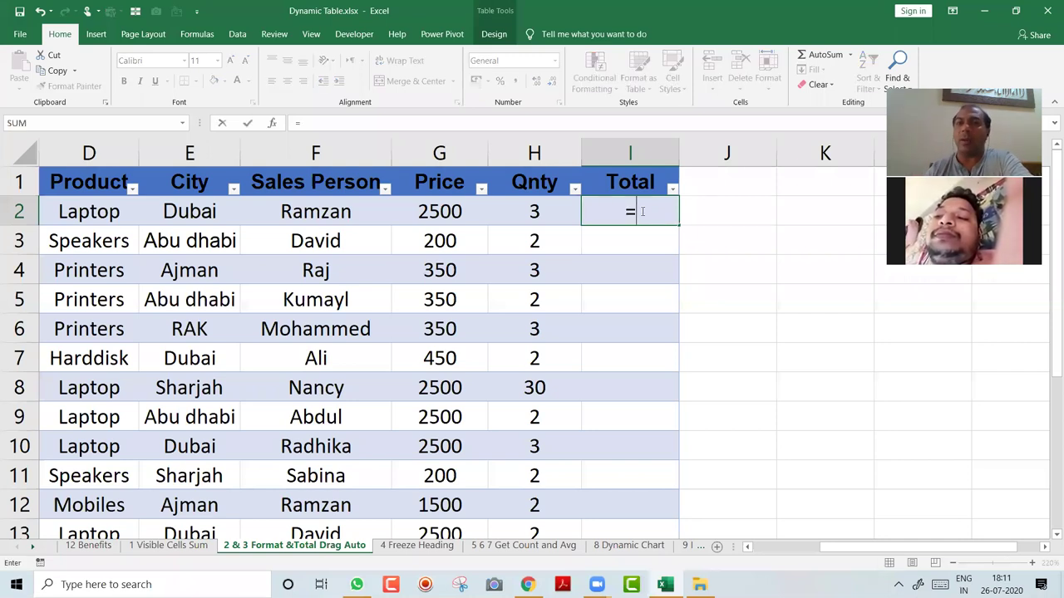
left_click(533, 211)
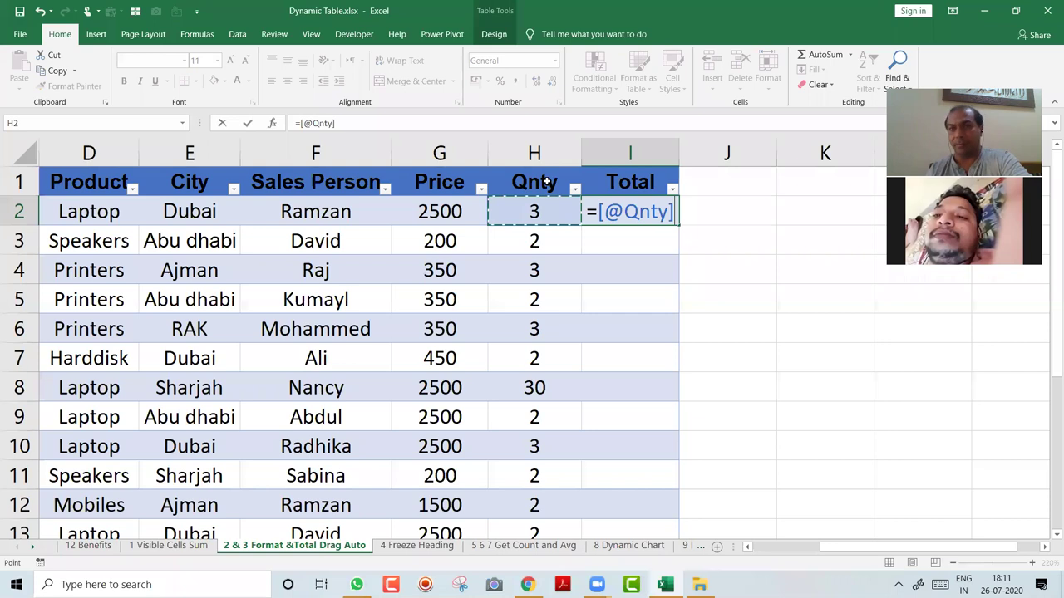
type("*")
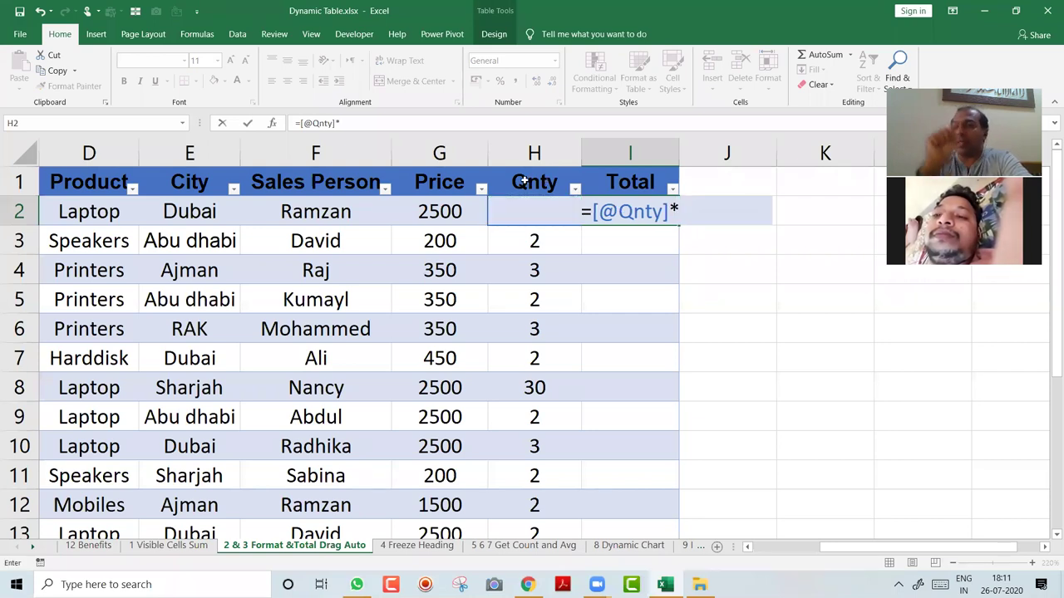
left_click(447, 212)
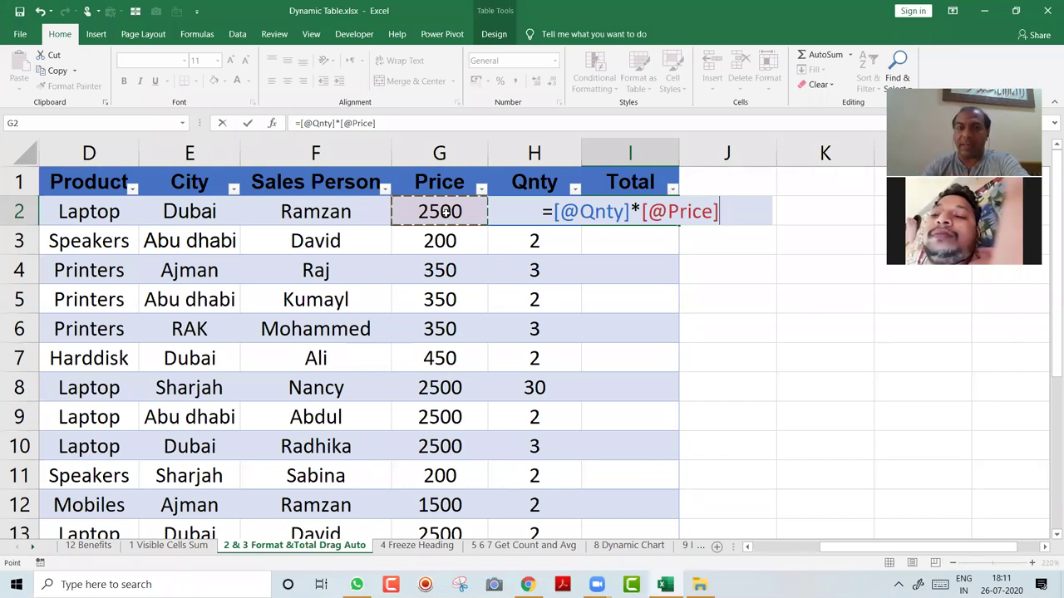
key("Return")
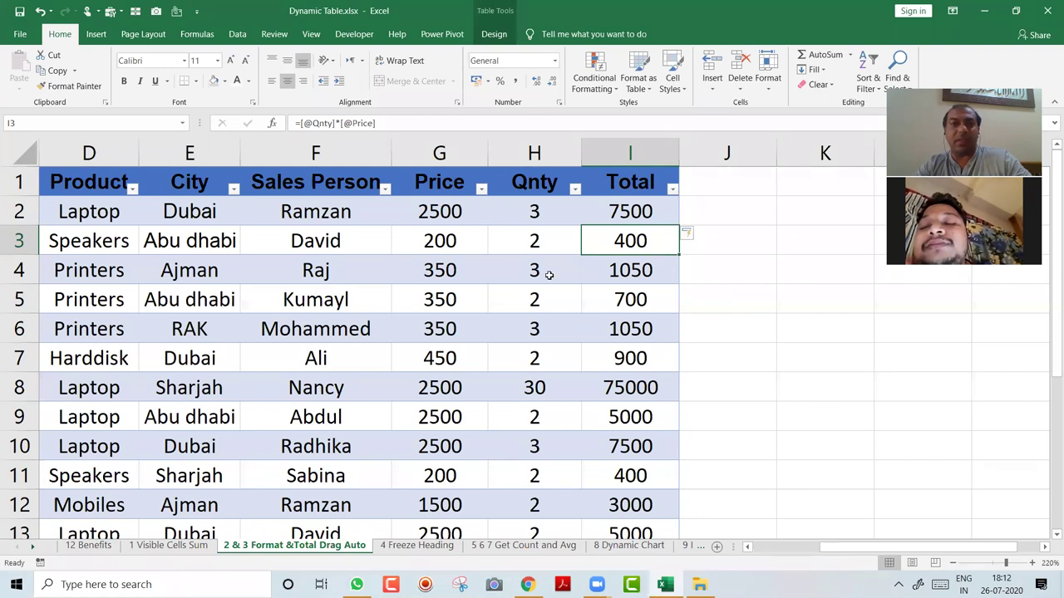
left_click(489, 257)
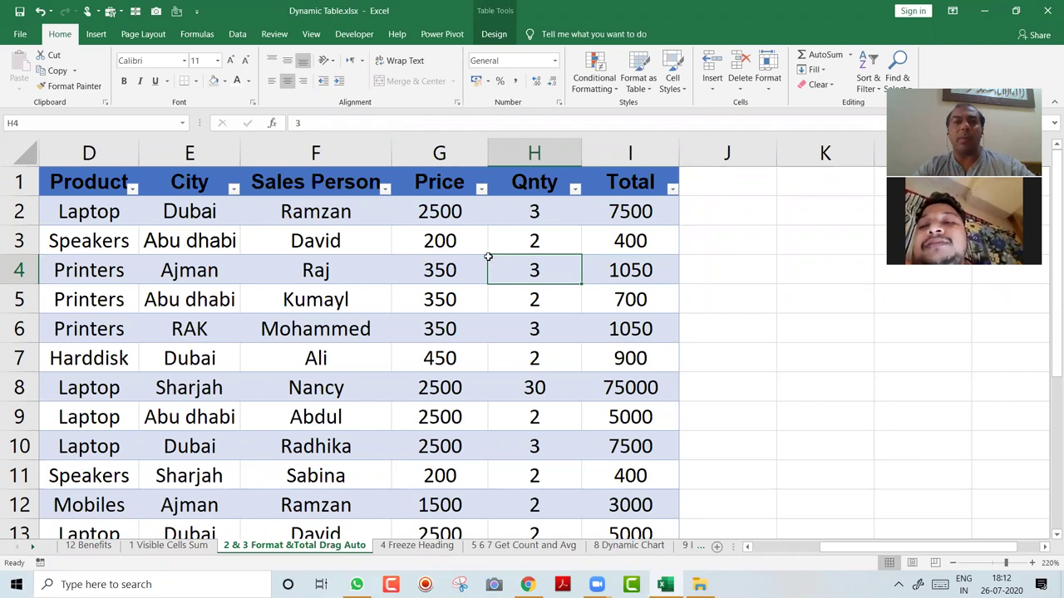
key("ctrl+z")
- Undo back to the plain sales range and recreate the table with Ctrl+T
key("ctrl+z")
scroll(488, 256, "down", 1)
scroll(488, 256, "down", 3)
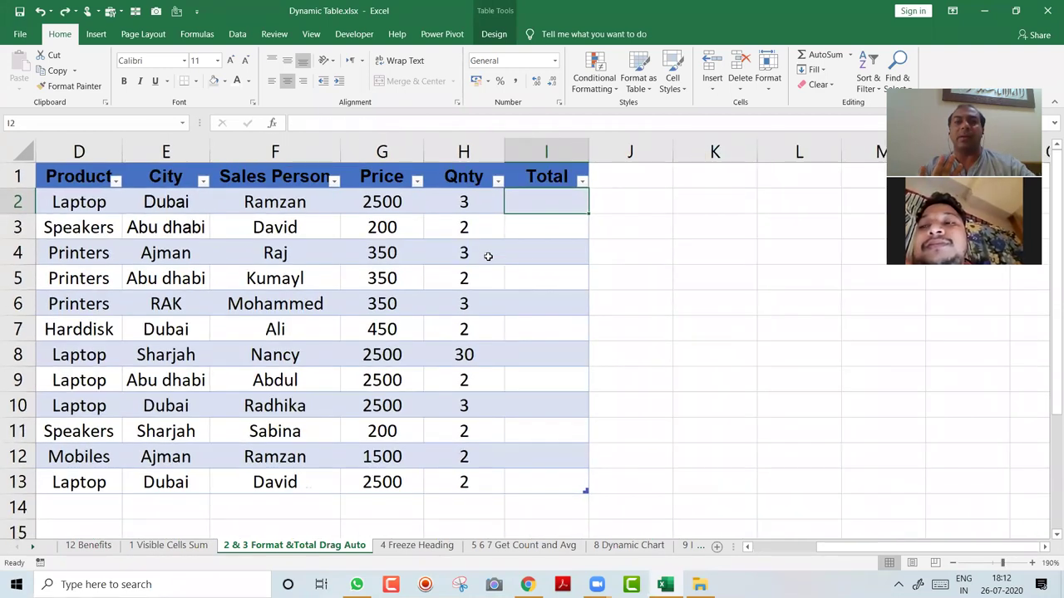
scroll(487, 256, "down", 1)
scroll(487, 256, "down", 1)
key("ctrl+z")
key("ctrl+z")
key("ctrl+z")
key("ctrl+z")
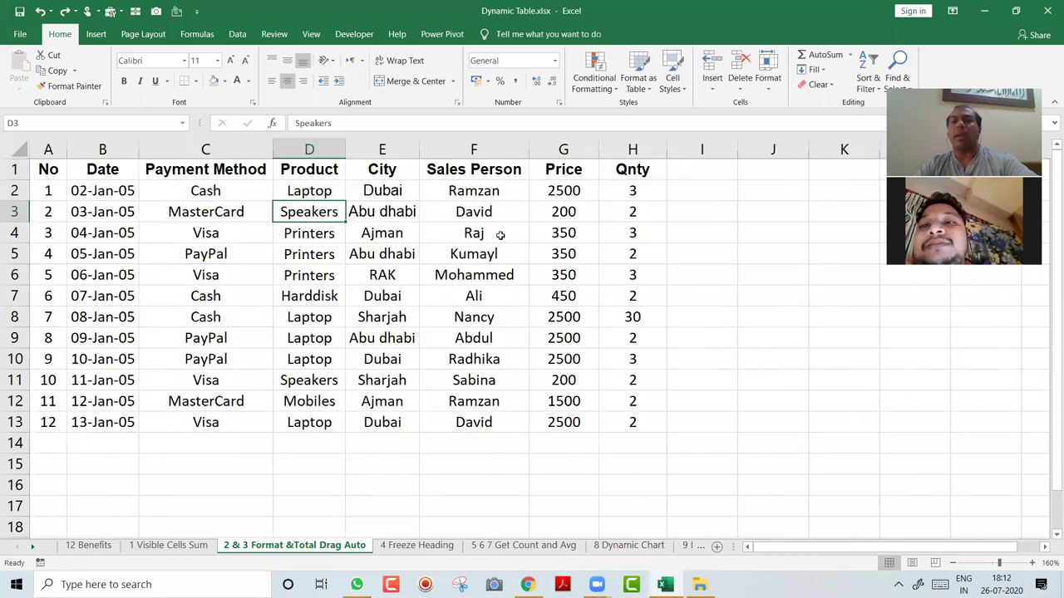
left_click(336, 250)
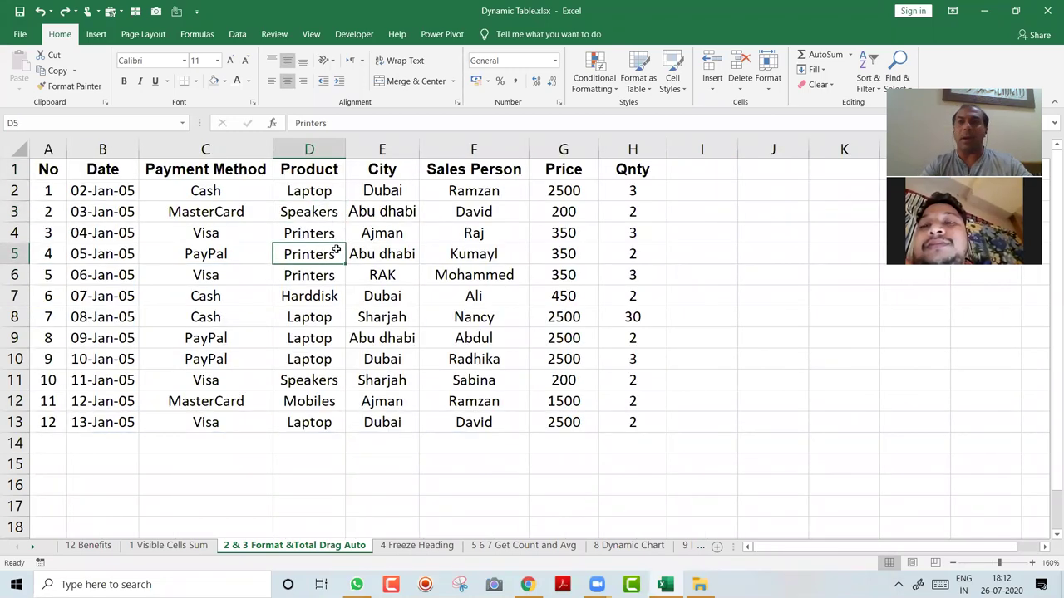
key("ctrl+t")
key("Return")
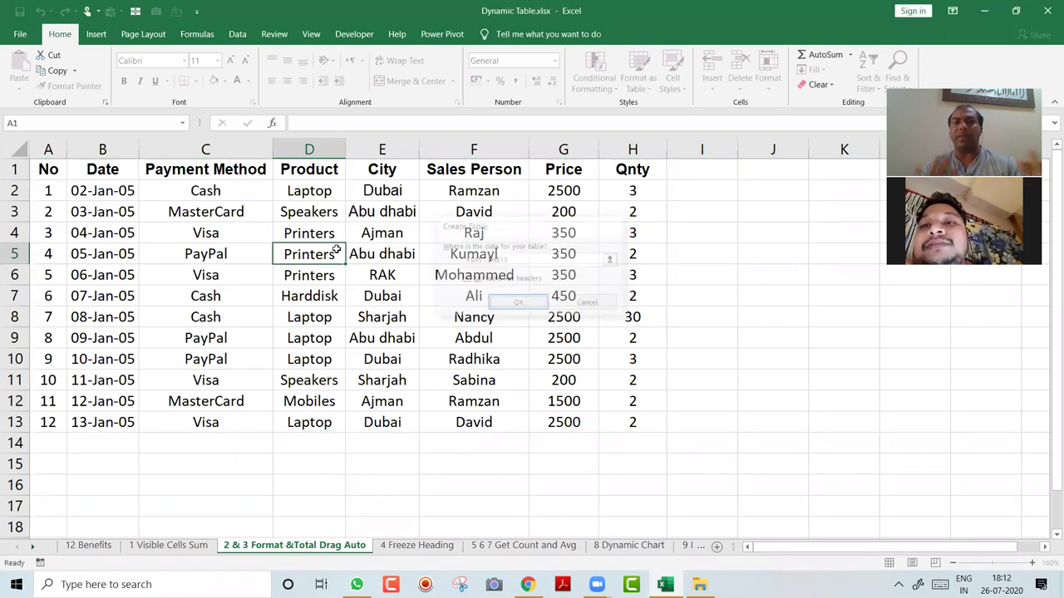
- Add a 'Total' header in I1, extending the table
key("ctrl+Up")
key("ctrl+Right")
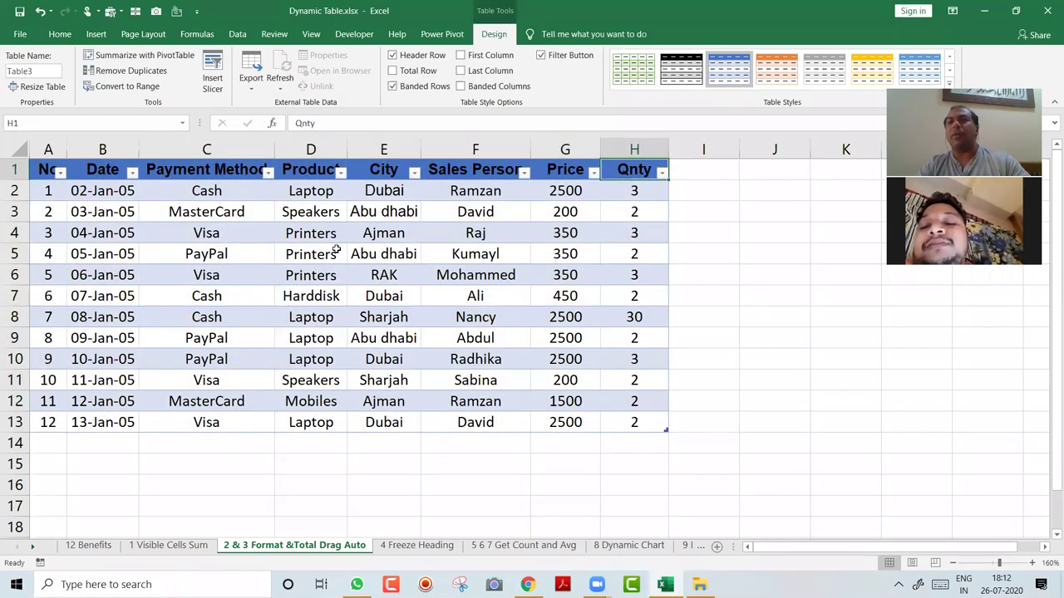
key("Right")
type("Total")
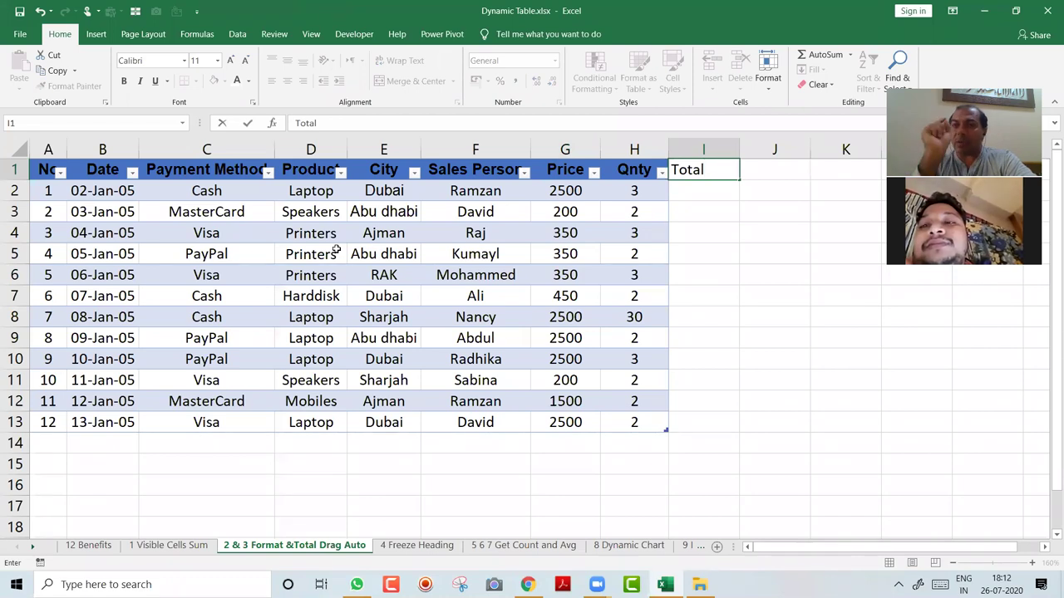
key("Return")
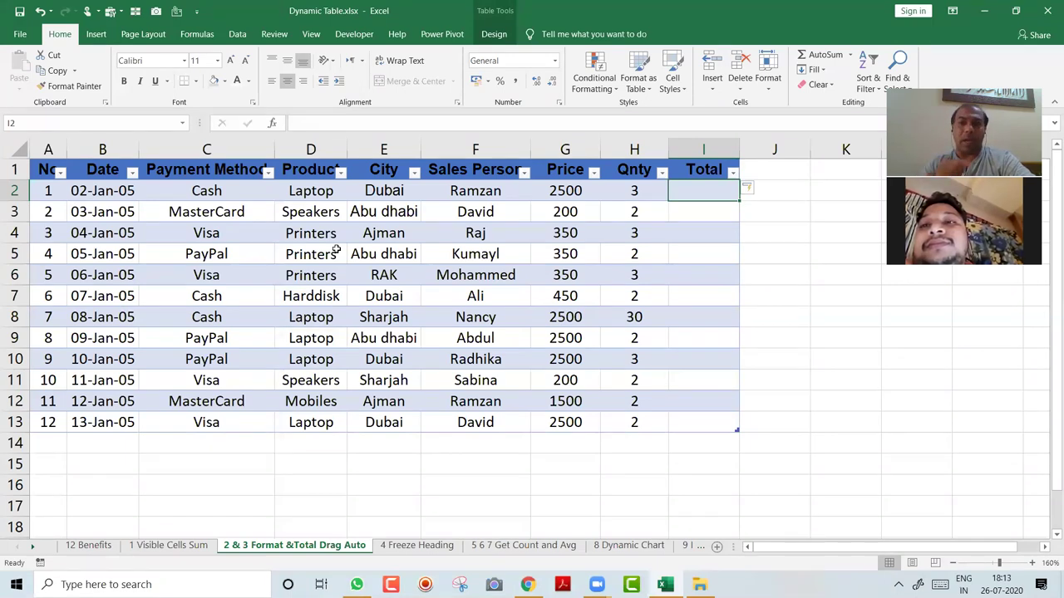
type("=")
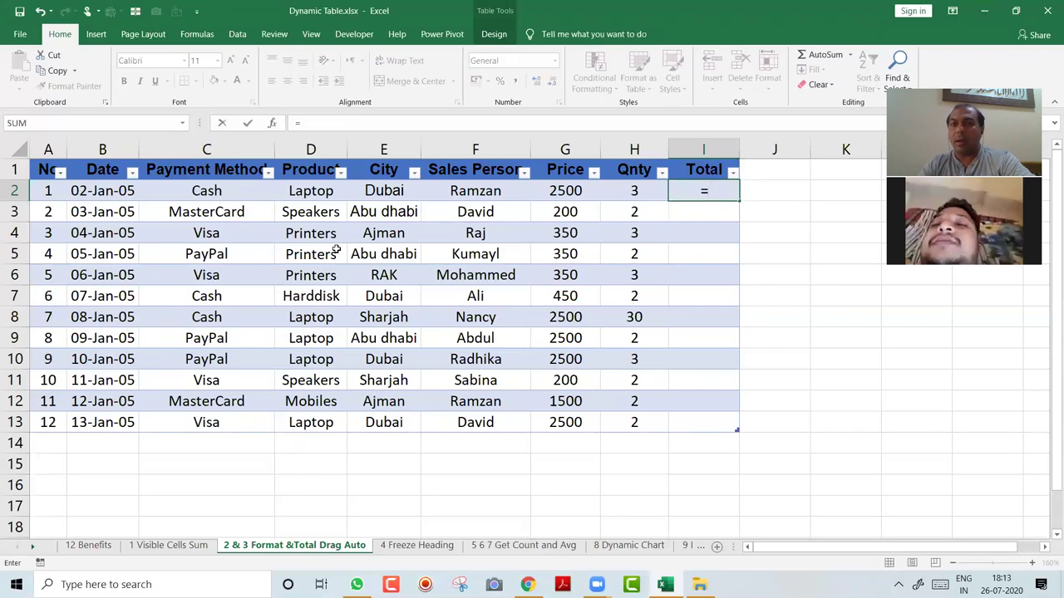
left_click(638, 191)
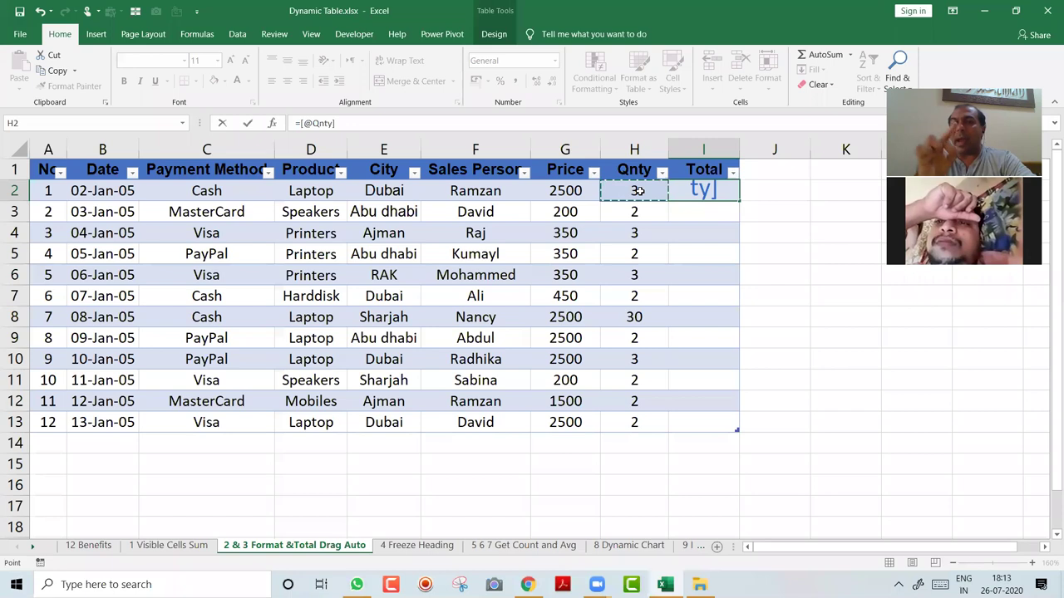
type("*")
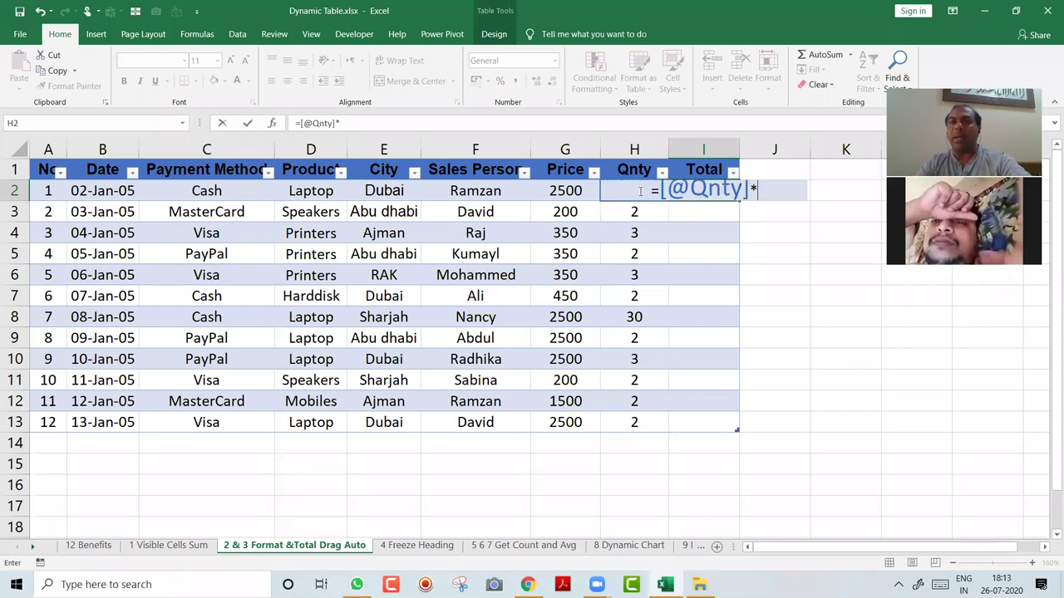
left_click(552, 188)
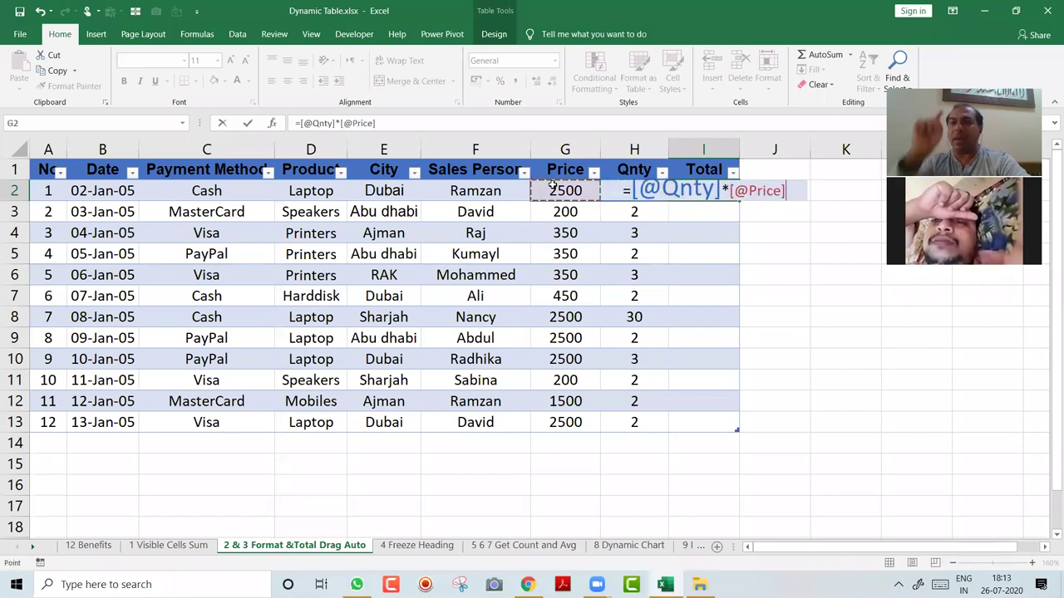
key("Return")
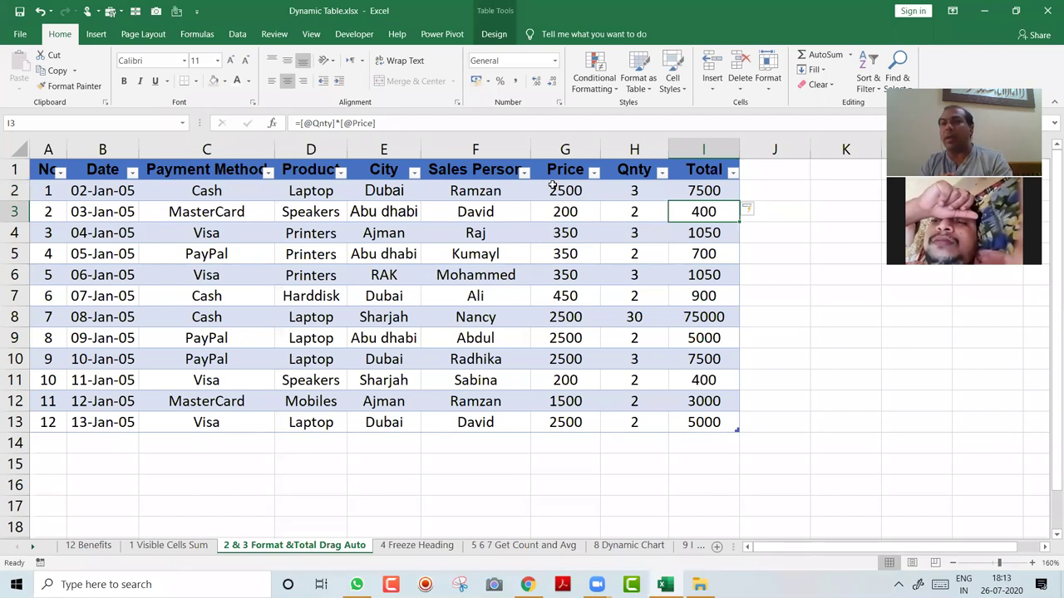
- Glance at the 1 Visible Cells Sum sheet, then move on to the 4 Freeze Heading sheet
key("ctrl+Page_Up")
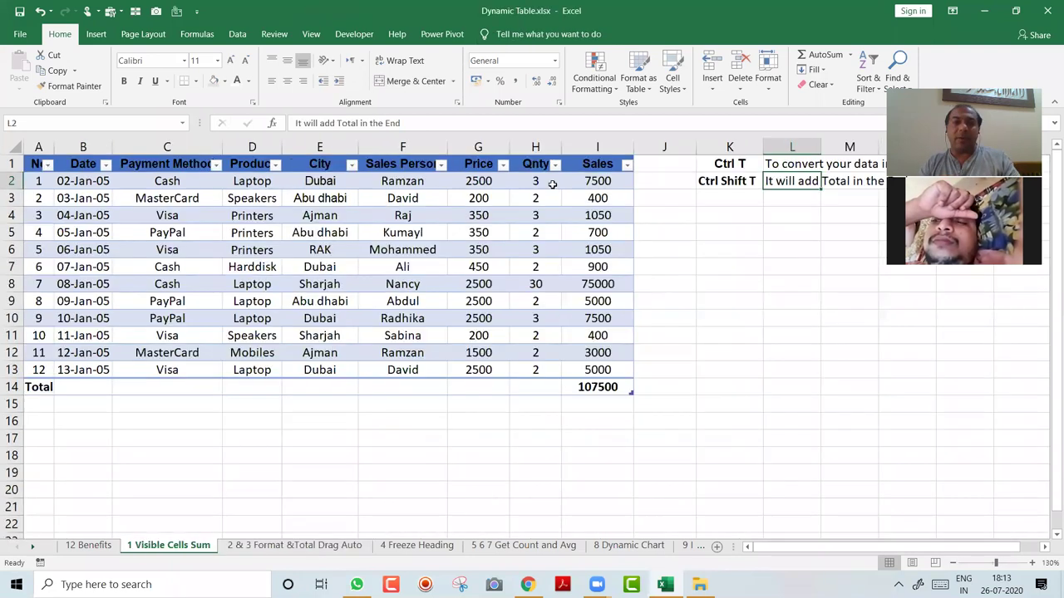
key("Left")
key("Left")
key("Left")
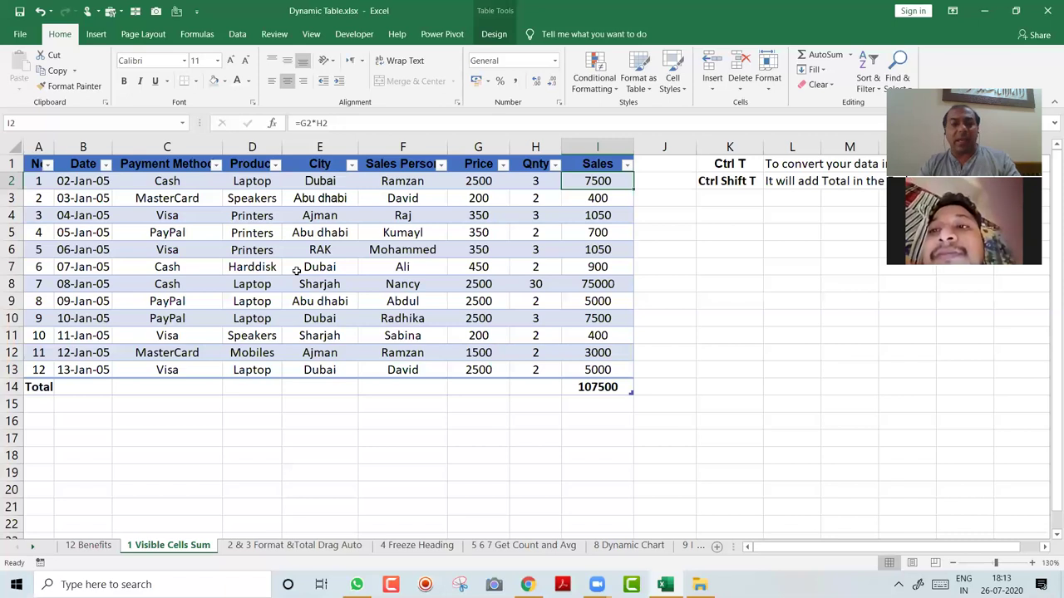
key("ctrl+Page_Down")
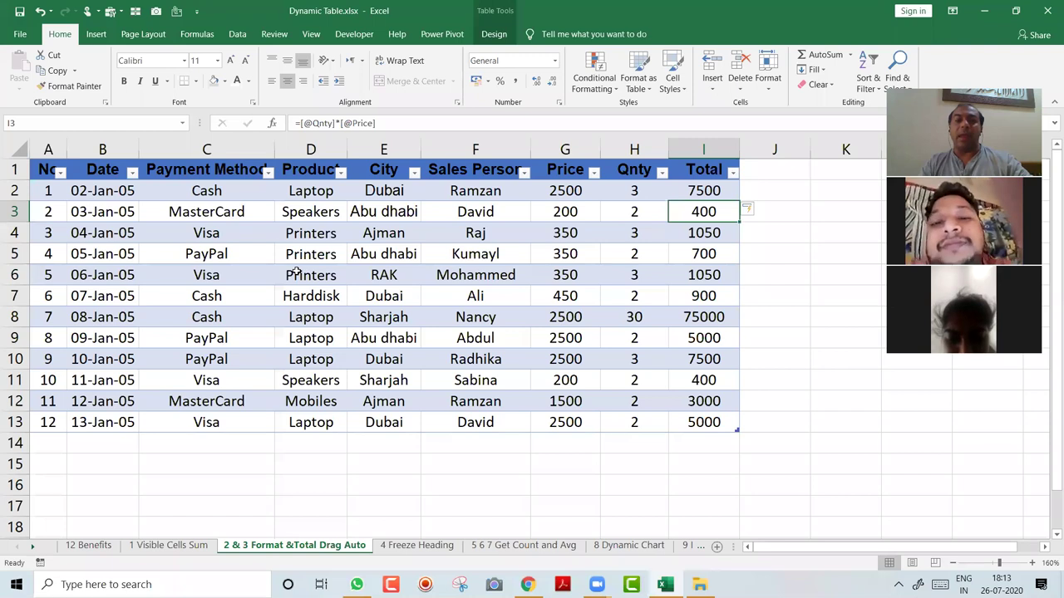
key("ctrl+Page_Down")
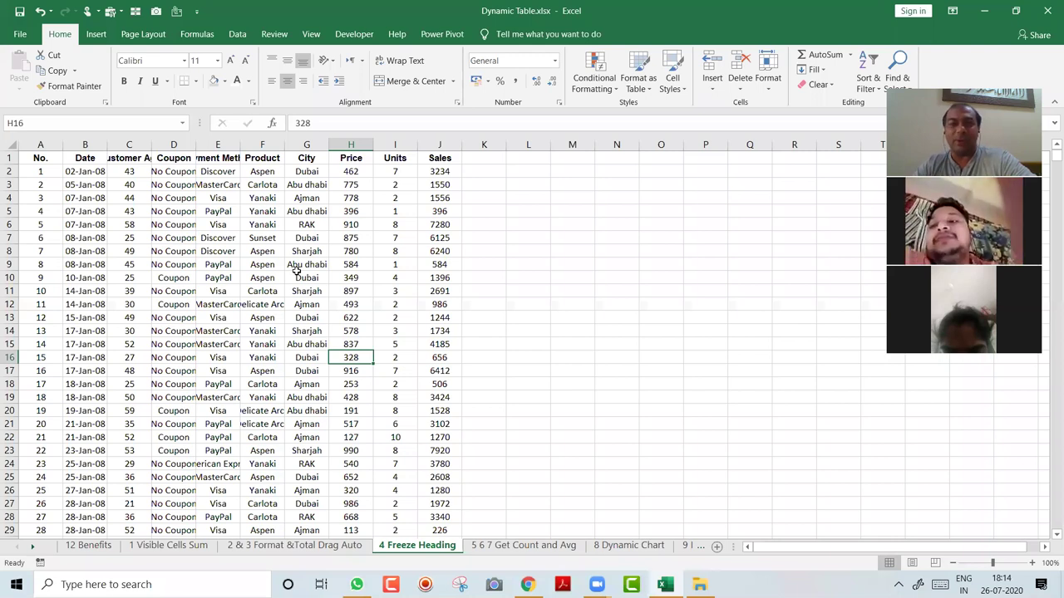
double_click(240, 144)
left_click_drag(155, 145, 182, 156)
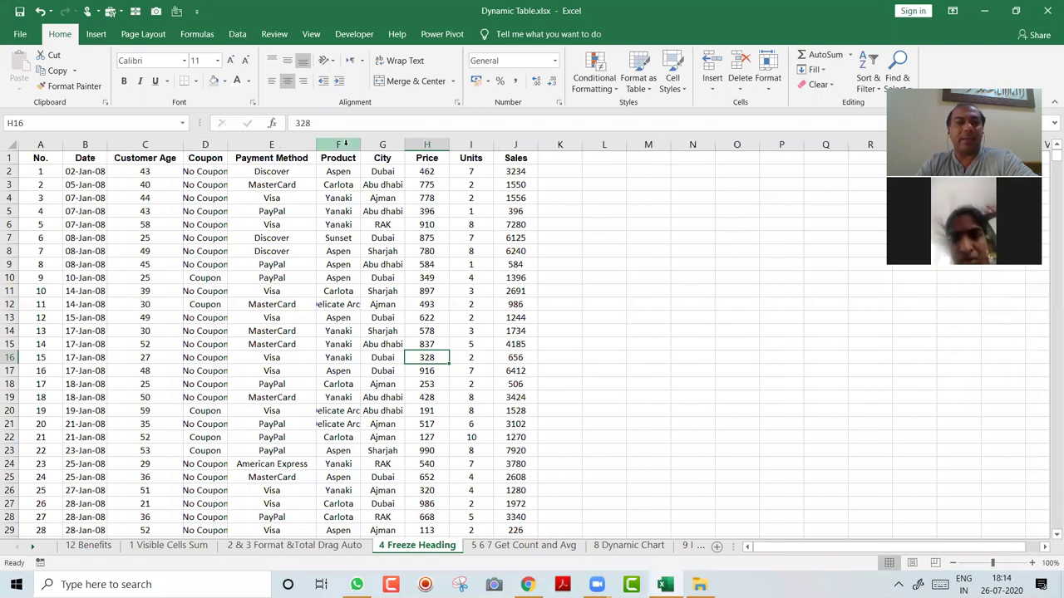
double_click(410, 145)
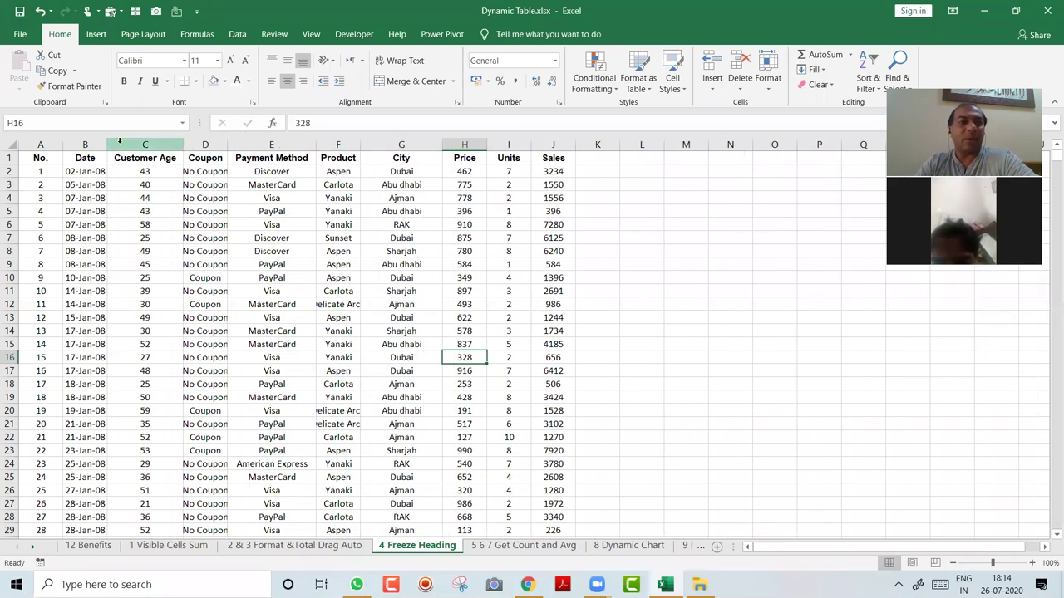
left_click_drag(107, 145, 134, 152)
left_click(80, 191)
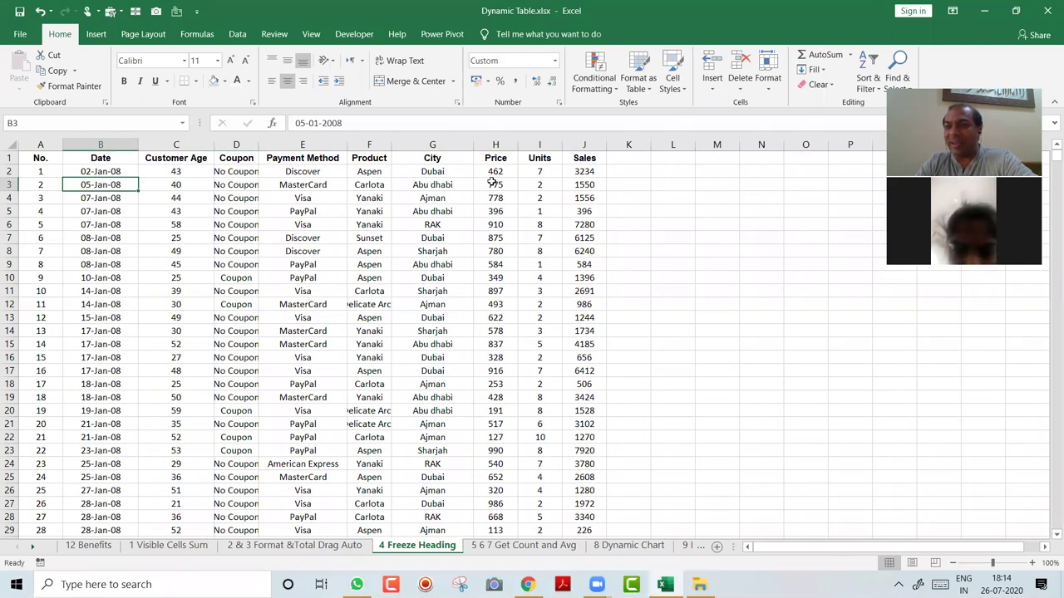
left_click(1031, 563)
left_click(1031, 563)
left_click(1031, 562)
left_click(1032, 563)
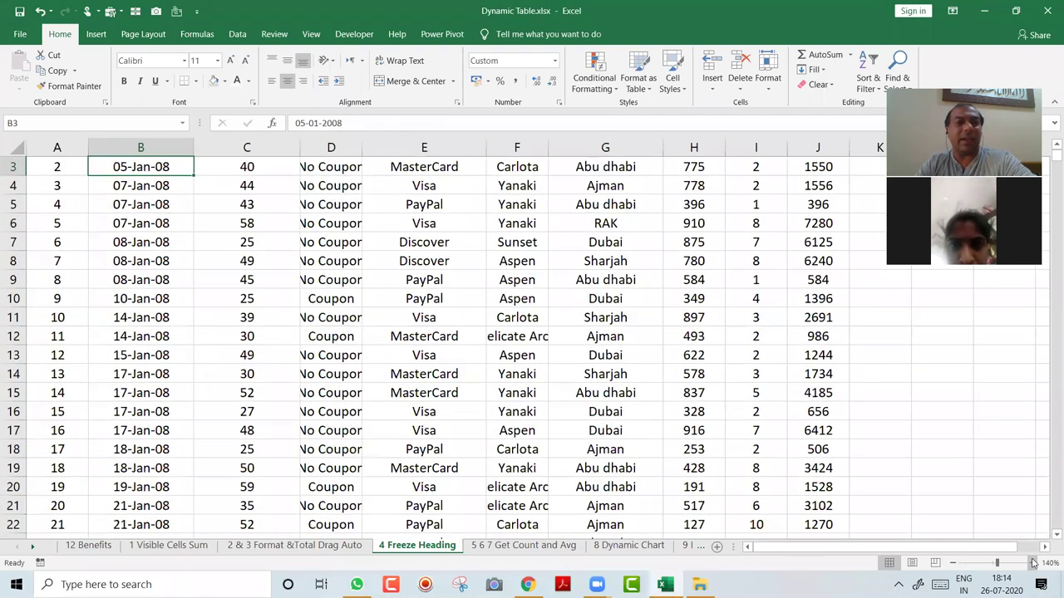
key("Up")
key("Up")
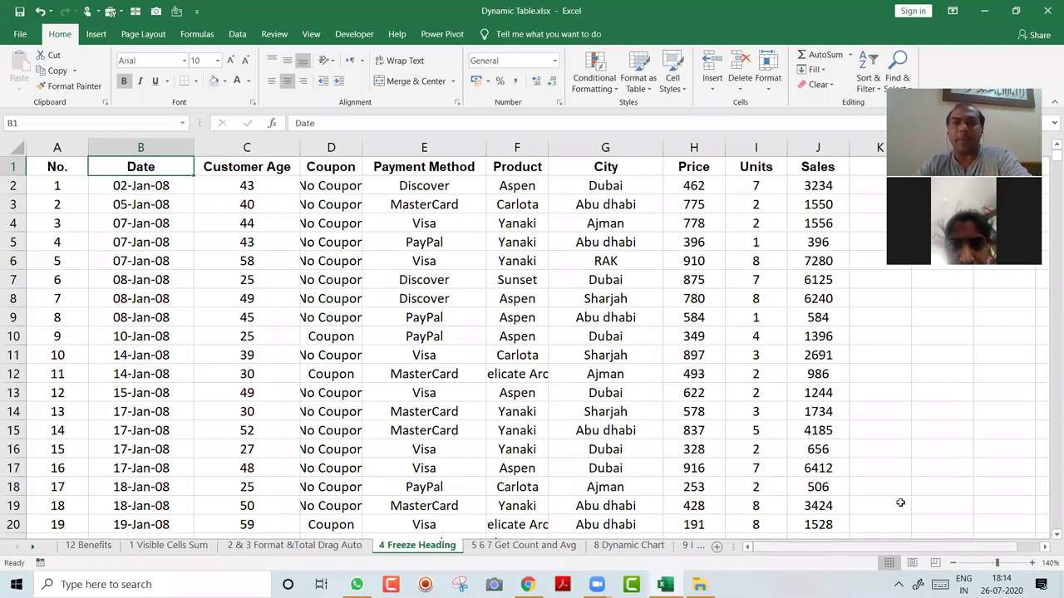
- Widen the Coupon column D so 'No Coupon' shows in full
left_click(390, 279)
left_click(595, 353)
left_click(385, 274)
left_click_drag(361, 148, 393, 148)
- Confirm the records end at row 3201, then select the heading row
left_click(65, 205)
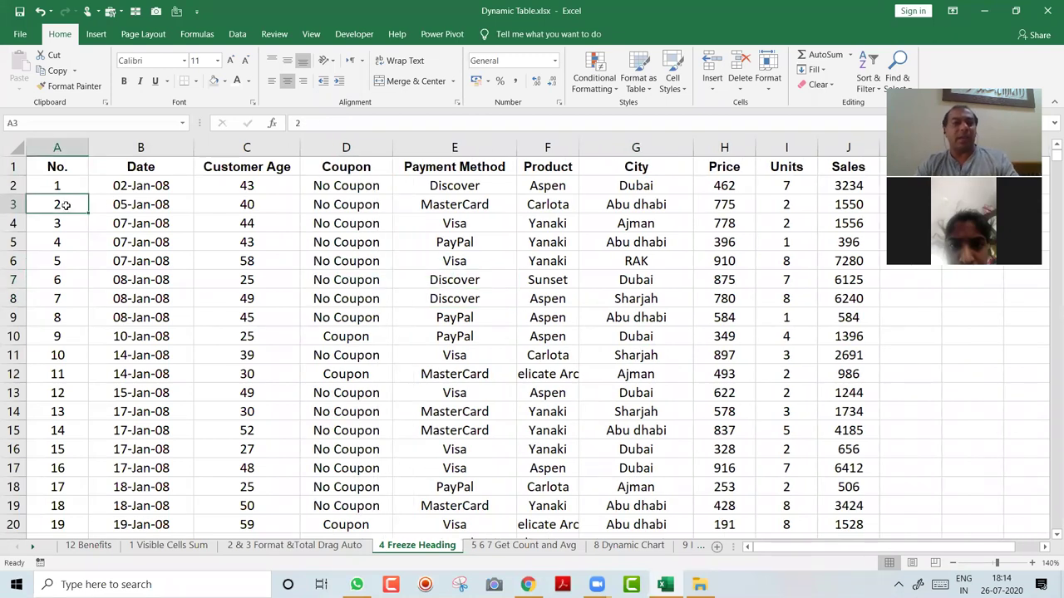
key("ctrl+Down")
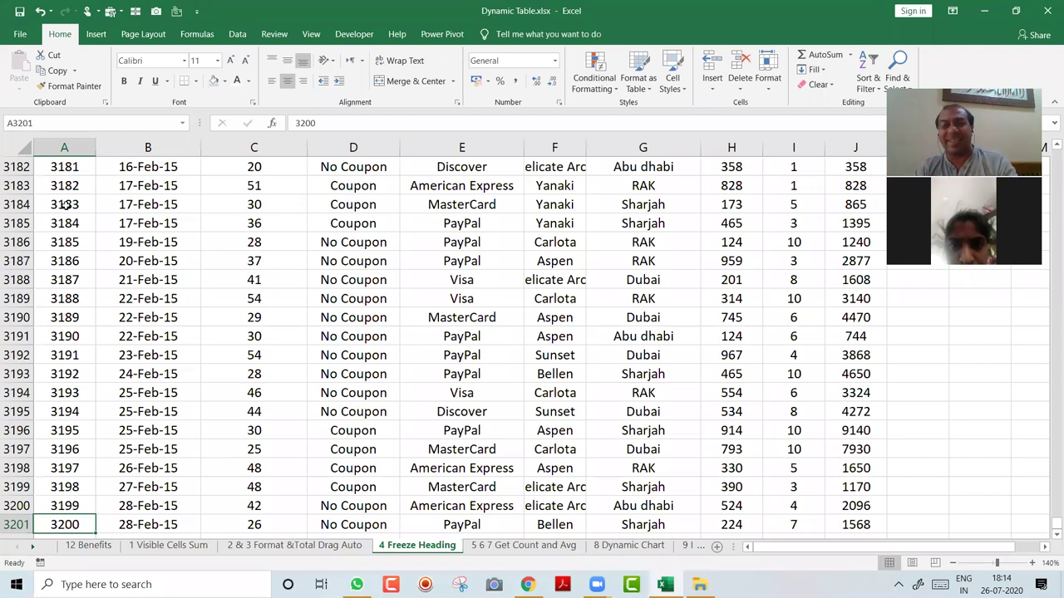
key("ctrl+Up")
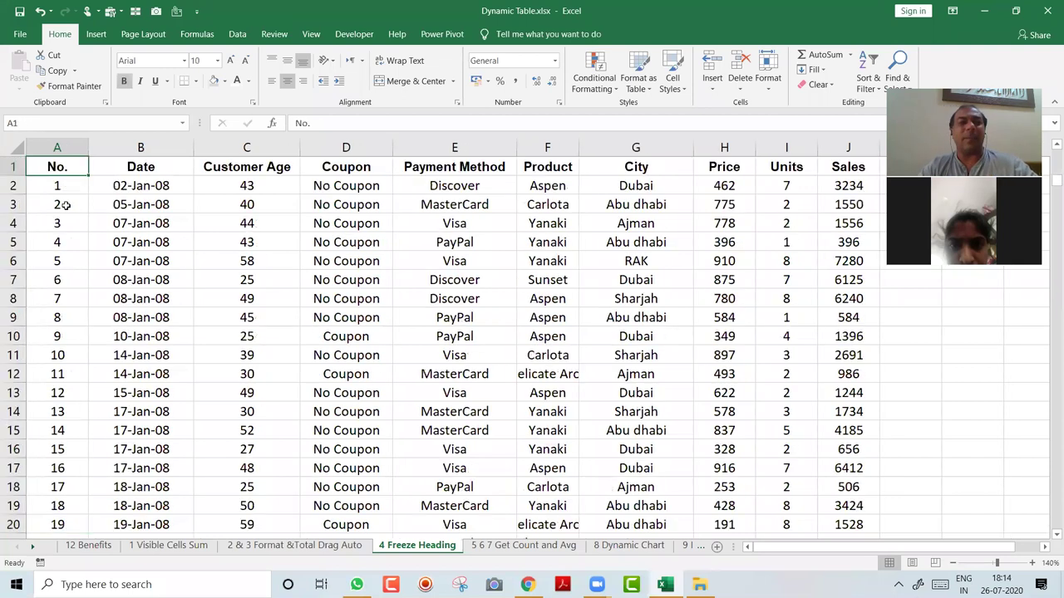
key("ctrl+shift+Right")
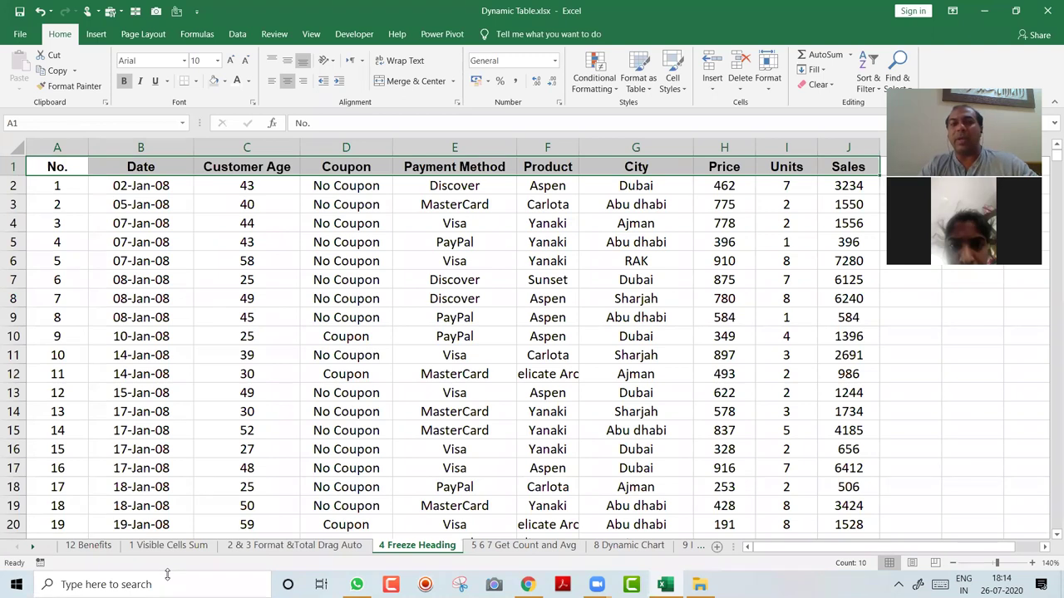
key("Down")
- Move down through the records to row 56 so the headings scroll out of view
key("Right")
key("Right")
key("Right")
key("Right")
key("Down")
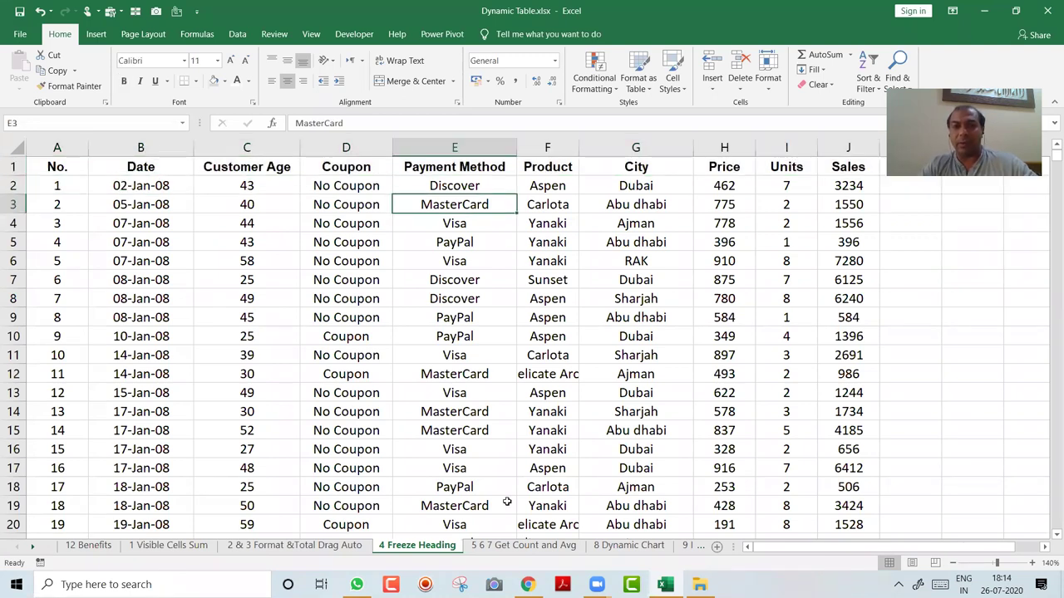
key("Down")
key("Down")
key("Down")
key("Down")
key("Down")
key("Down")
key("Down")
key("Down")
key("Down")
key("Down")
key("Down")
key("Down")
key("Down")
key("Down")
key("Down")
key("Down")
key("Down")
key("Down")
key("Down")
key("Down")
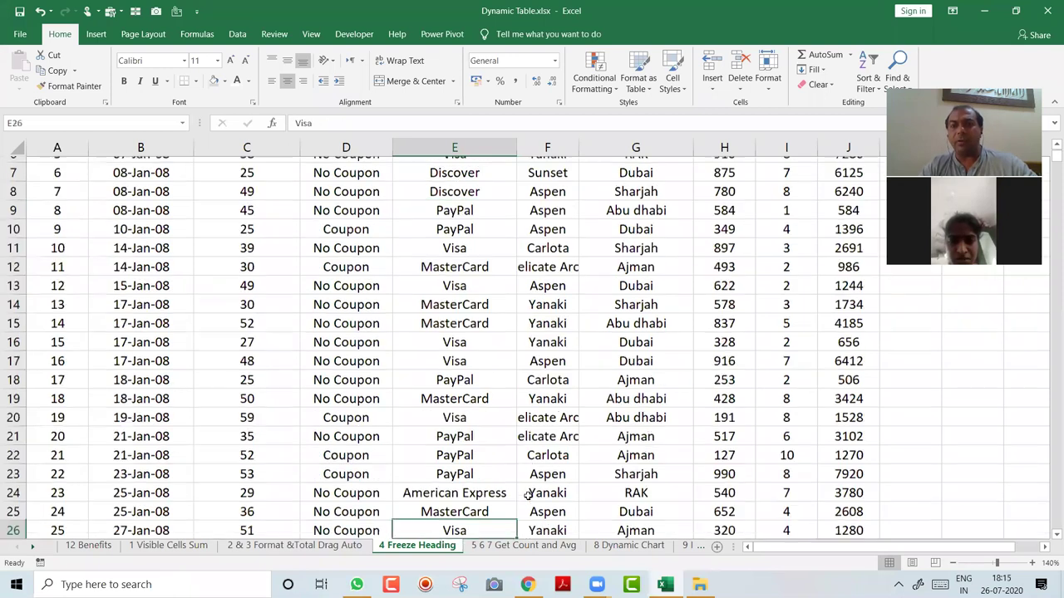
key("Down")
key("Down")
key("Down")
key("Down")
key("Down")
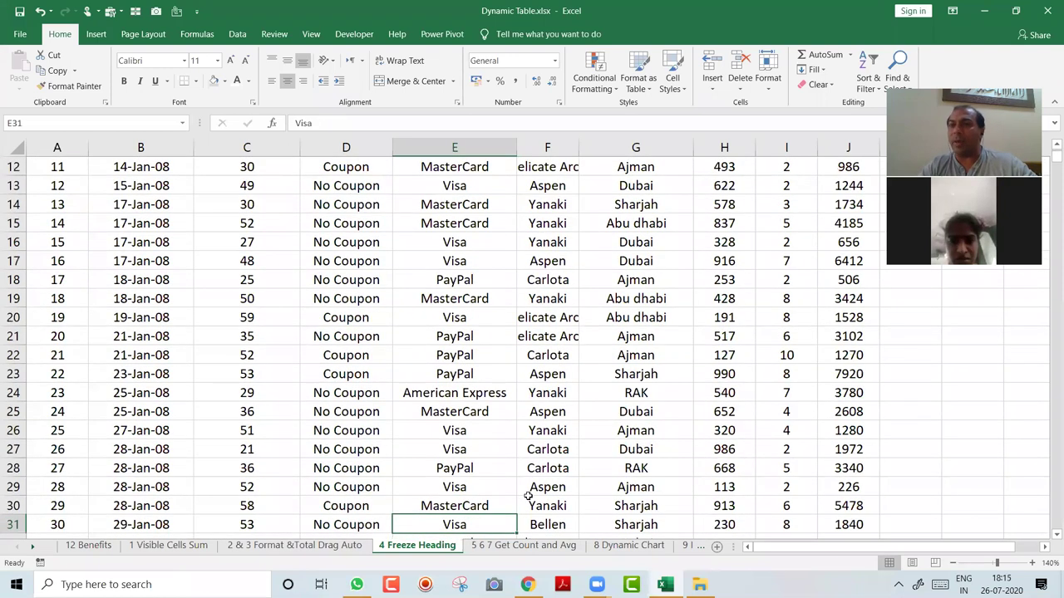
key("Down")
key("Down")
key("Down")
key("Down")
key("Down")
key("Down")
key("Down")
key("Down")
key("Down")
key("Down")
key("Down")
key("Down")
key("Down")
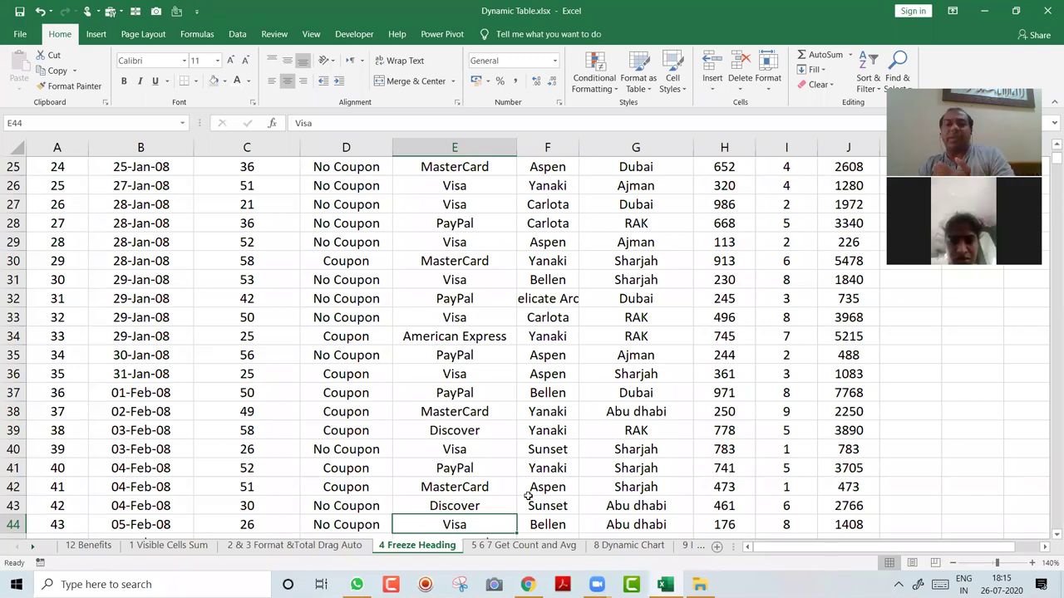
key("Down")
key("Down")
key("Down")
key("Down")
key("Down")
key("Down")
key("Down")
key("Down")
key("Down")
key("Down")
key("Down")
key("Down")
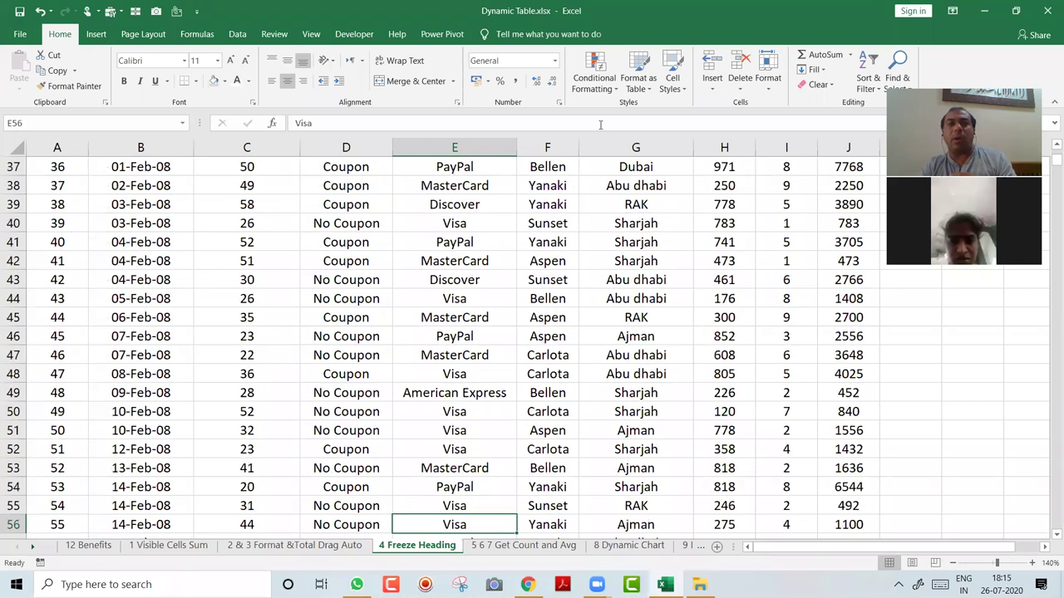
- Inspect the Sales formula =H38*I38, then return to the first record in A2
left_click(739, 183)
left_click(846, 188)
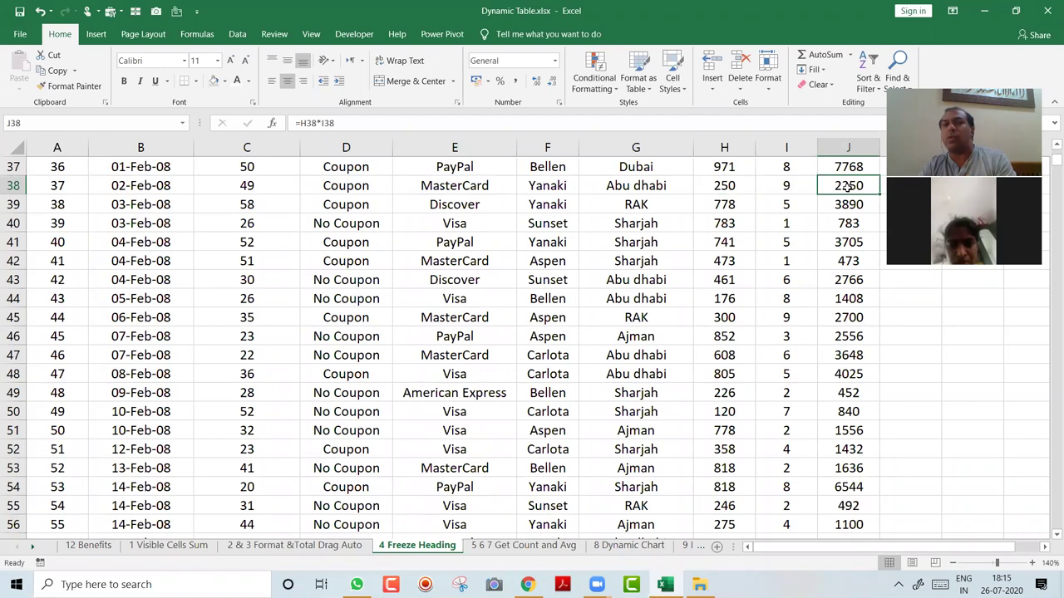
left_click(287, 216)
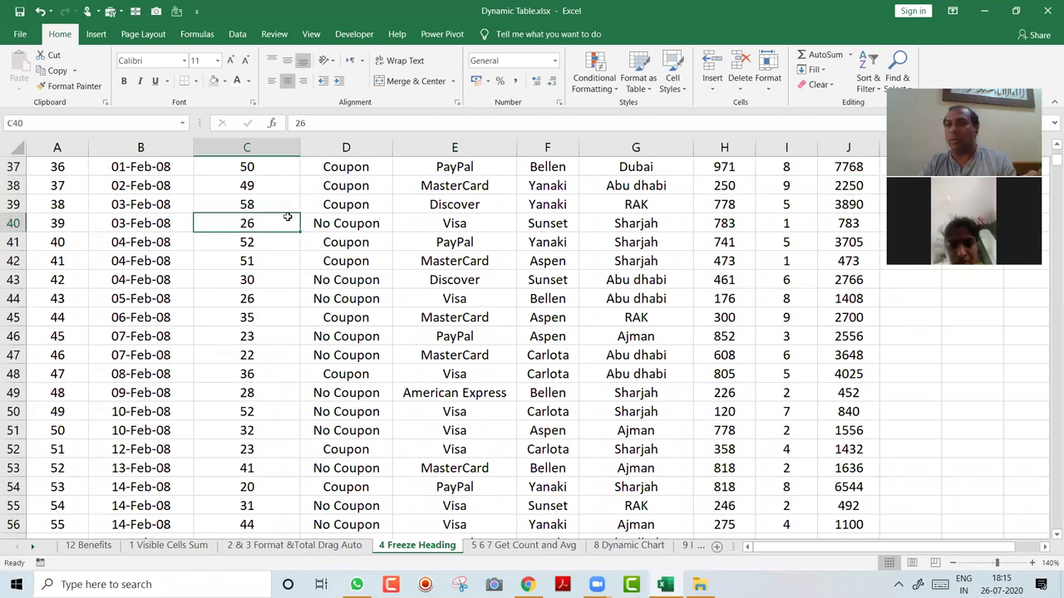
key("ctrl+Up")
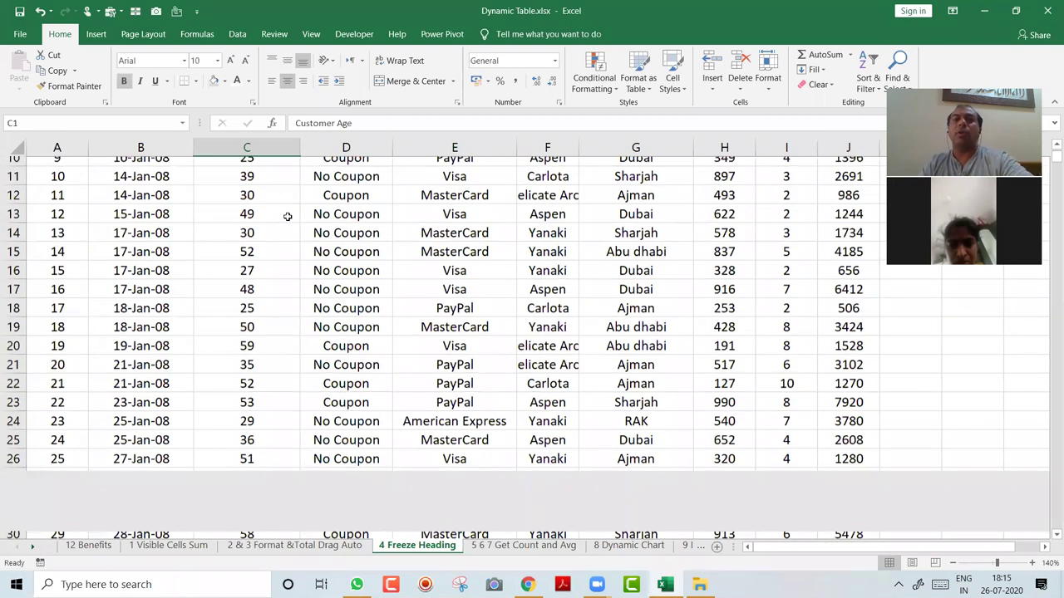
key("ctrl+Home")
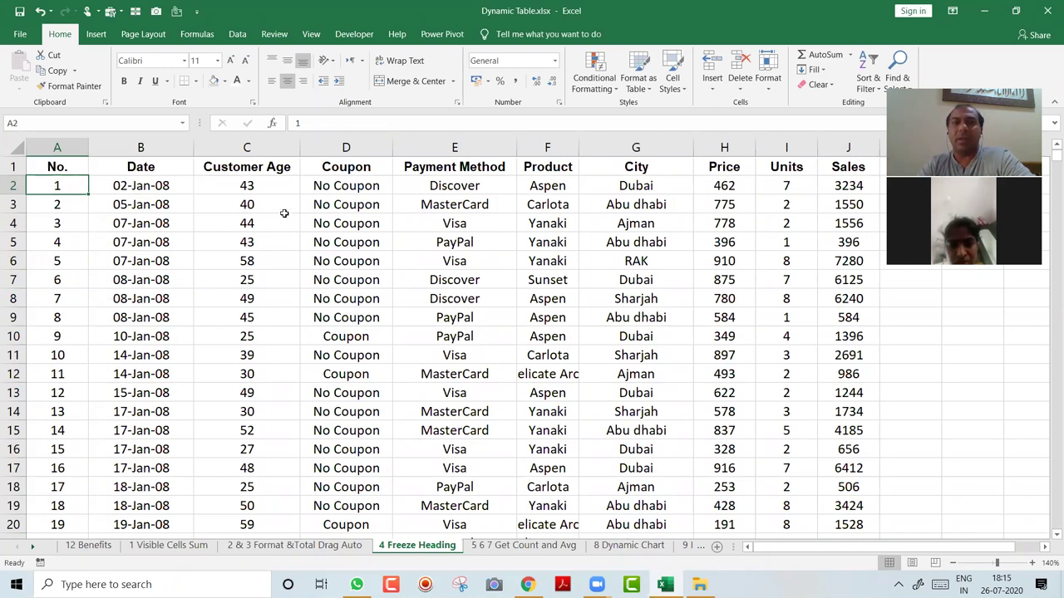
- Apply View > Freeze Panes > Freeze Top Row and move down to check the headings stay fixed
left_click(312, 34)
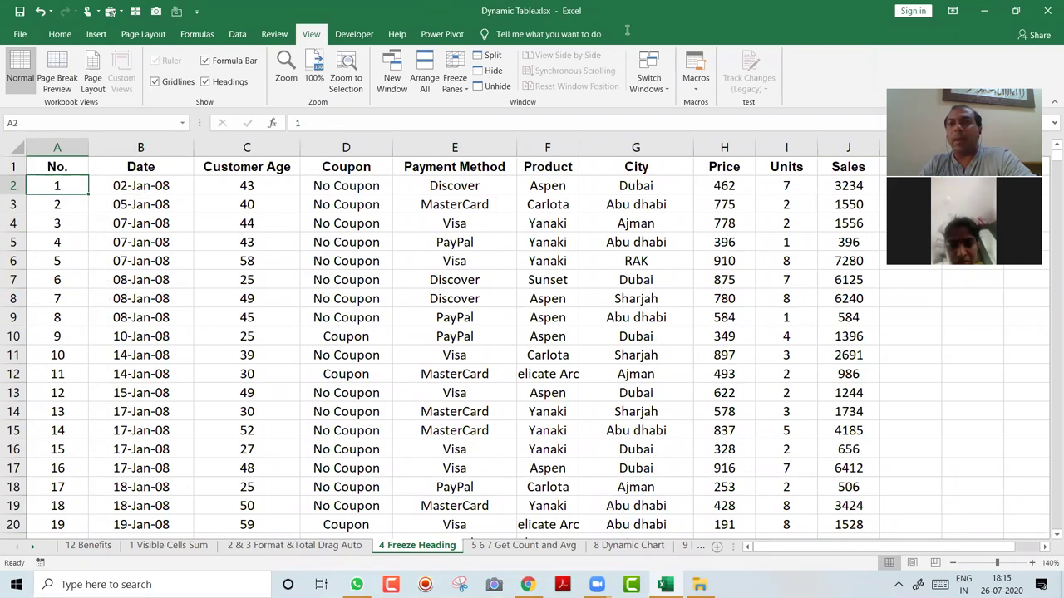
left_click(455, 83)
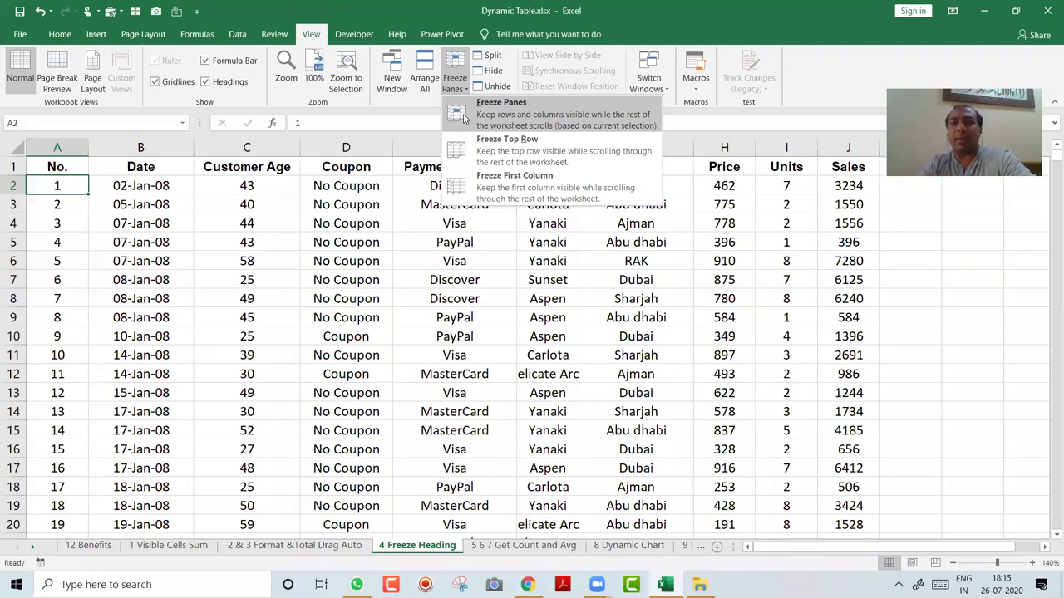
left_click(509, 150)
key("Down")
key("Down")
key("Down")
key("Down")
key("Down")
key("Down")
key("Down")
key("Down")
key("Down")
key("Down")
key("Down")
key("Down")
key("Down")
key("Down")
key("Down")
key("Down")
key("Down")
key("Down")
key("Down")
key("Down")
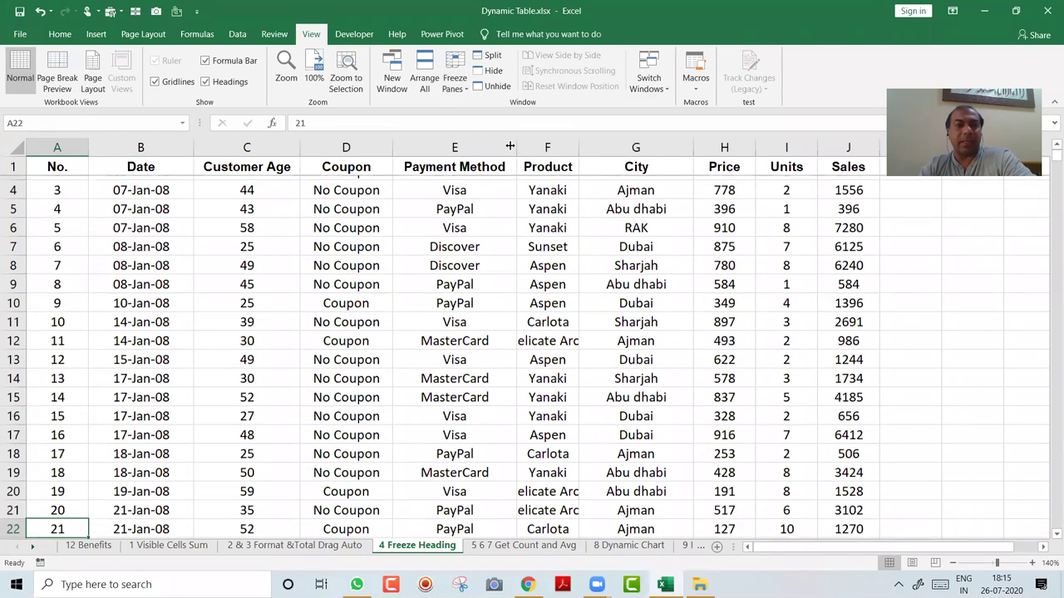
key("Down")
key("Down")
key("Down")
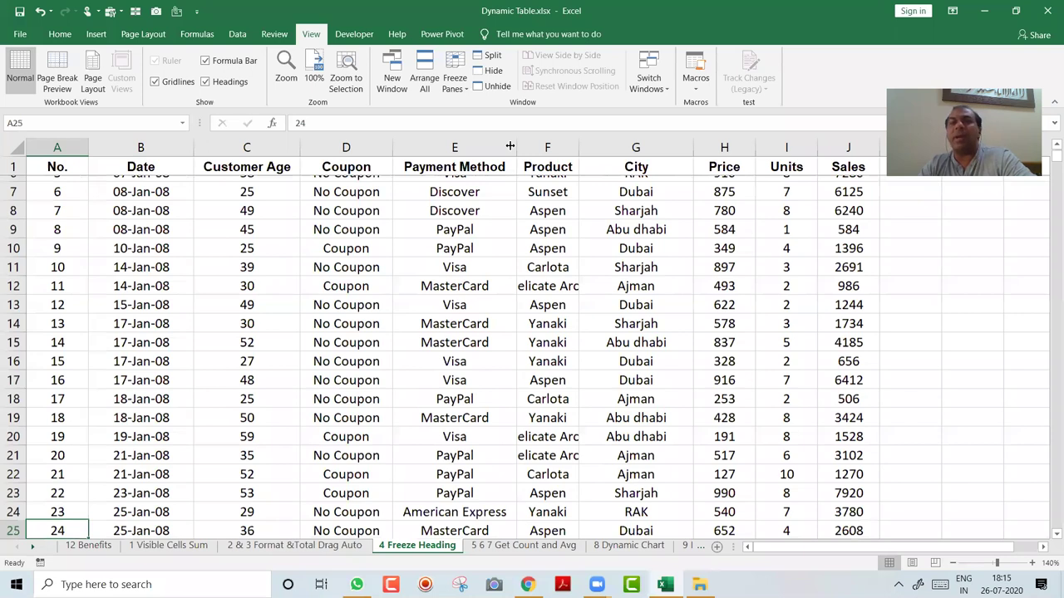
key("Down")
key("Down")
key("Down")
key("Down")
key("Down")
key("Down")
key("Down")
key("Down")
key("Down")
key("Down")
key("Down")
key("Down")
key("Down")
key("Down")
key("Down")
key("Down")
key("Down")
key("Down")
key("Down")
key("Down")
key("Down")
key("Down")
key("Down")
key("Down")
key("Down")
key("Down")
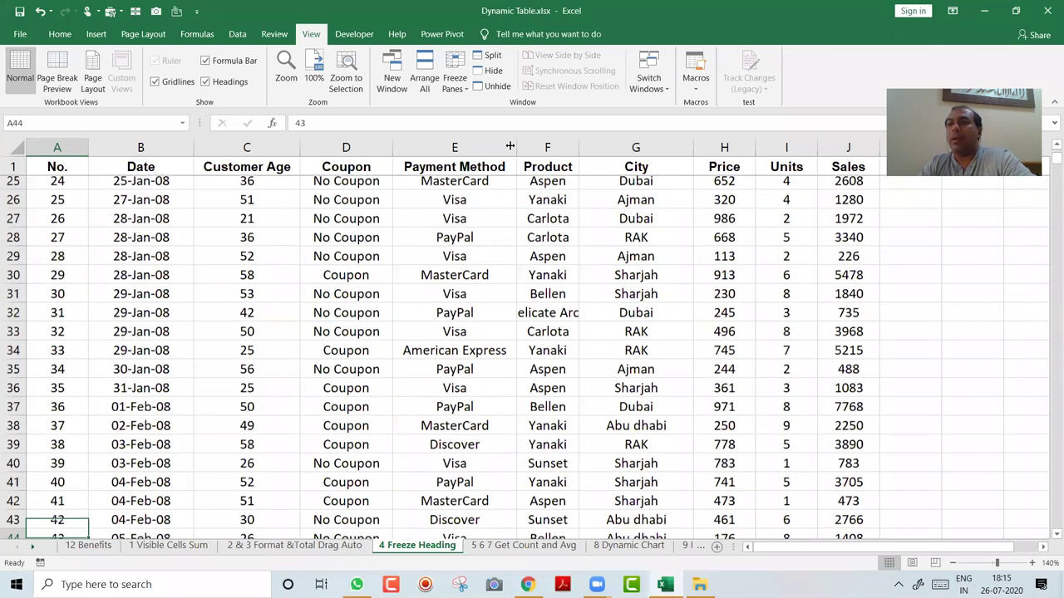
key("Up")
key("Up")
key("Up")
key("Up")
key("Up")
key("Up")
key("Up")
key("Up")
- Unfreeze the panes and return to the top of the sales data
left_click(465, 88)
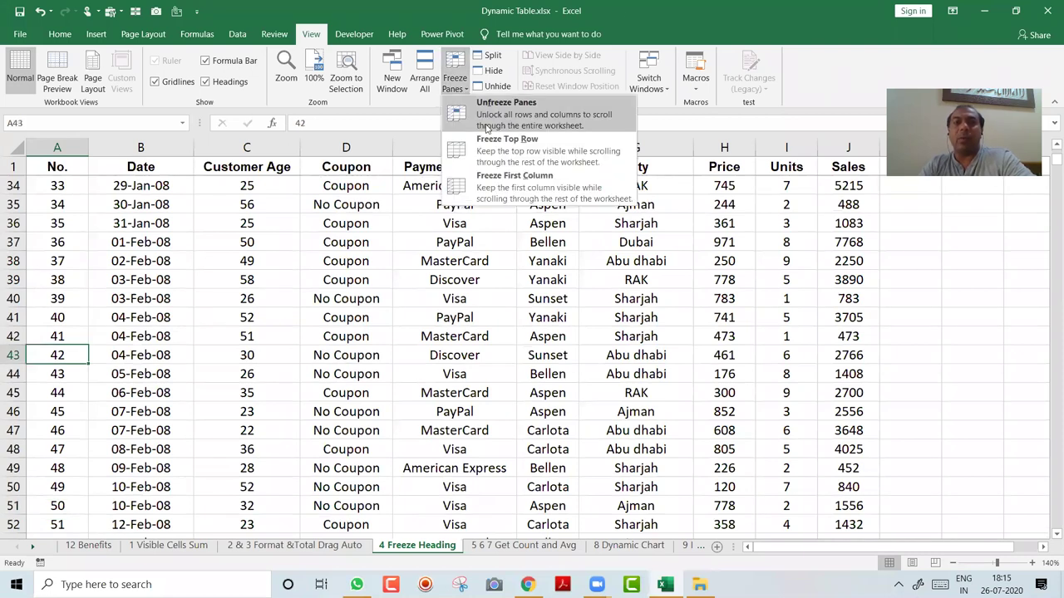
left_click(489, 114)
key("ctrl+Home")
key("Down")
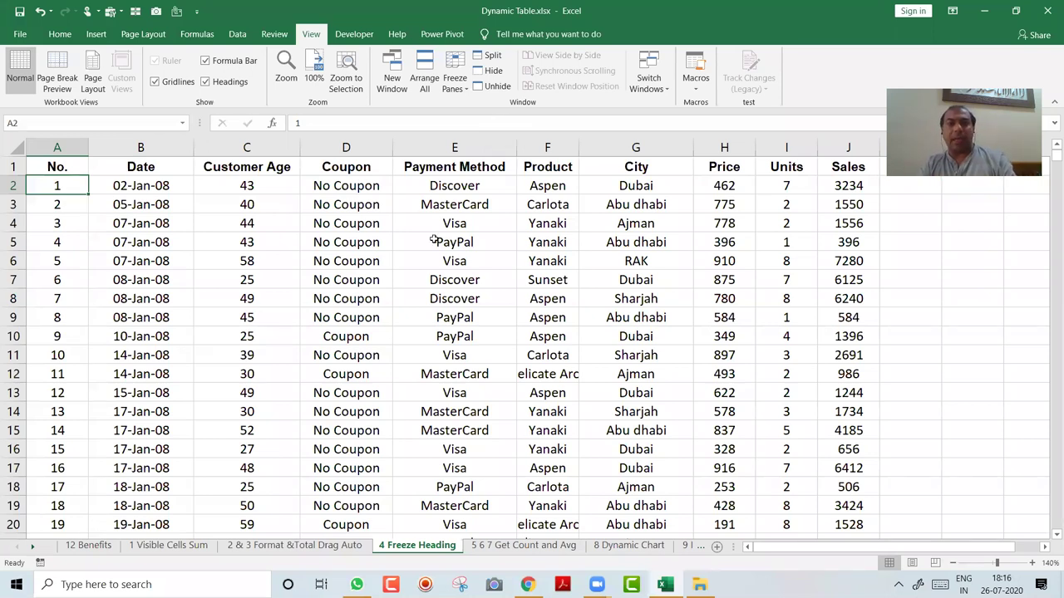
left_click(371, 256)
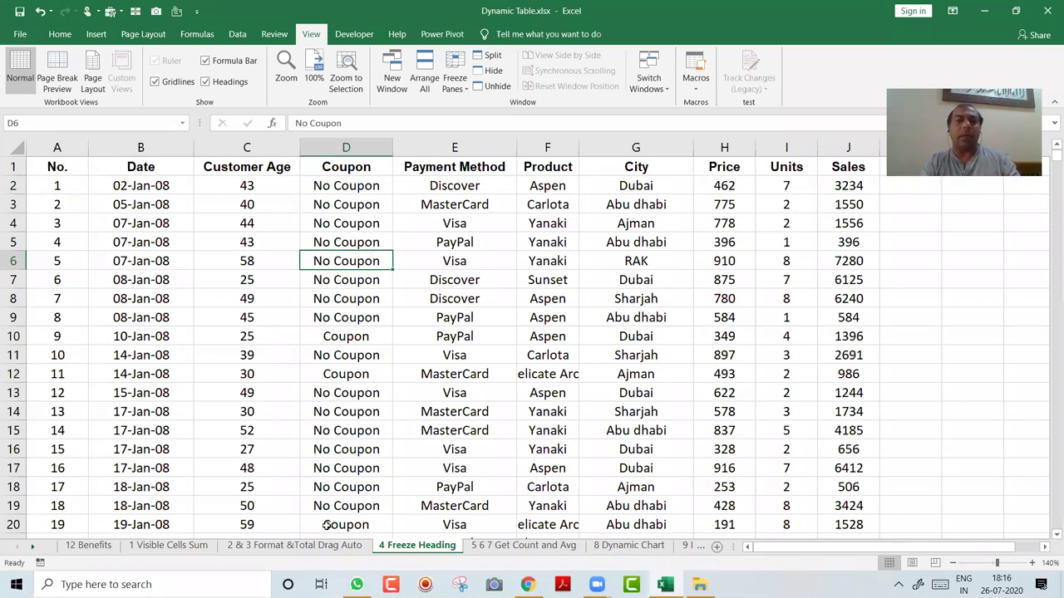
key("ctrl+t")
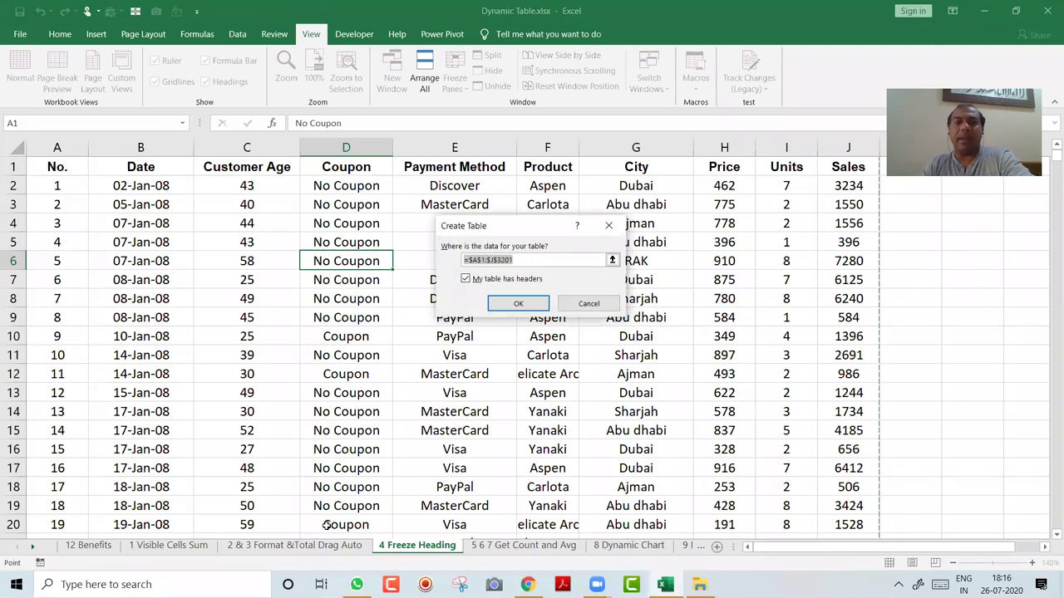
- Create Table4 over $A$1:$J$3201 with headers and scroll down to see headings stay visible
key("Return")
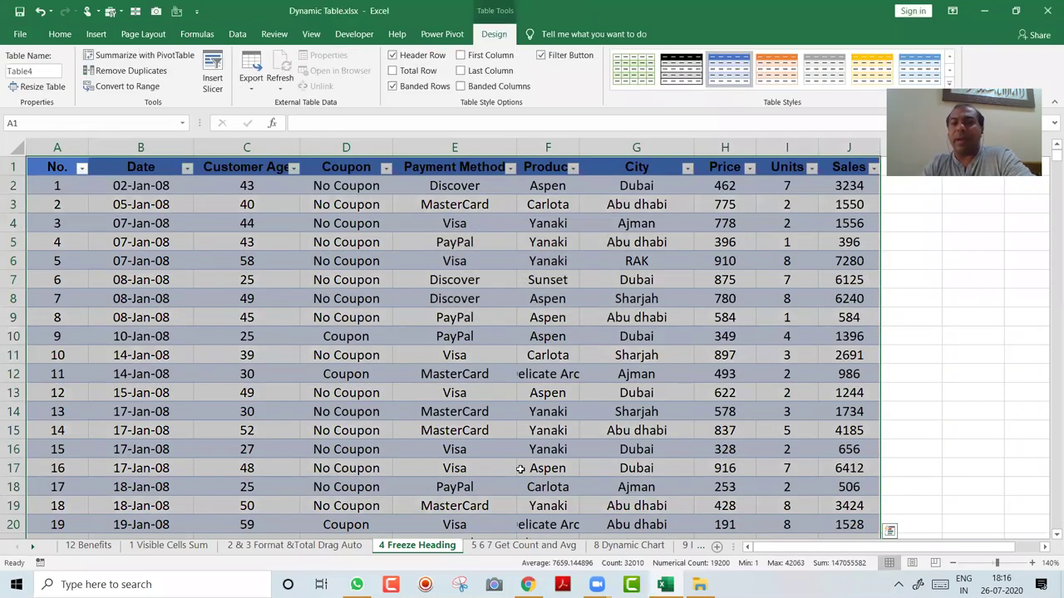
left_click(634, 361)
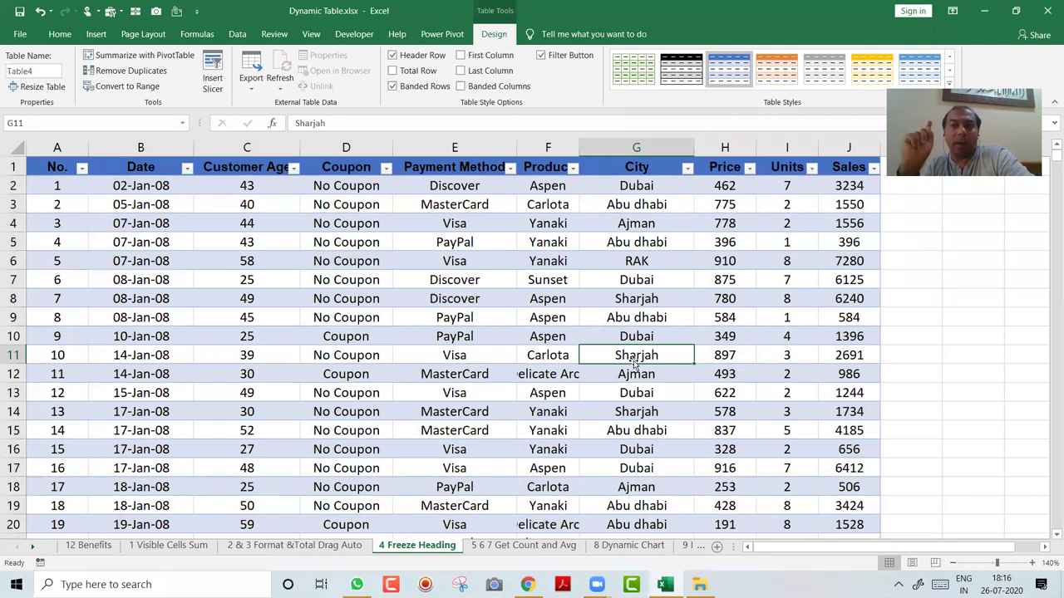
key("Down")
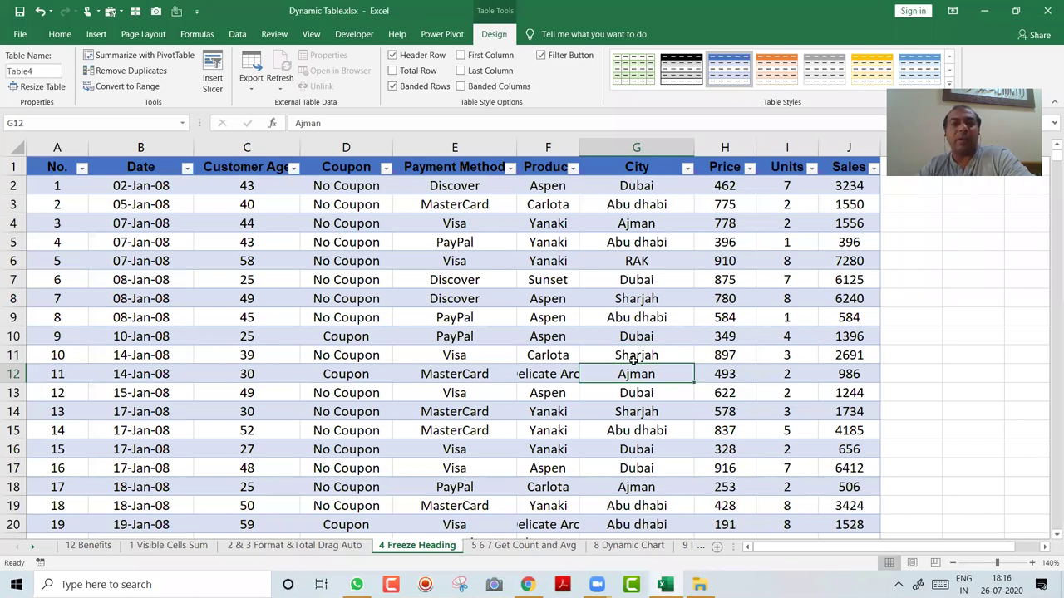
key("Page_Down")
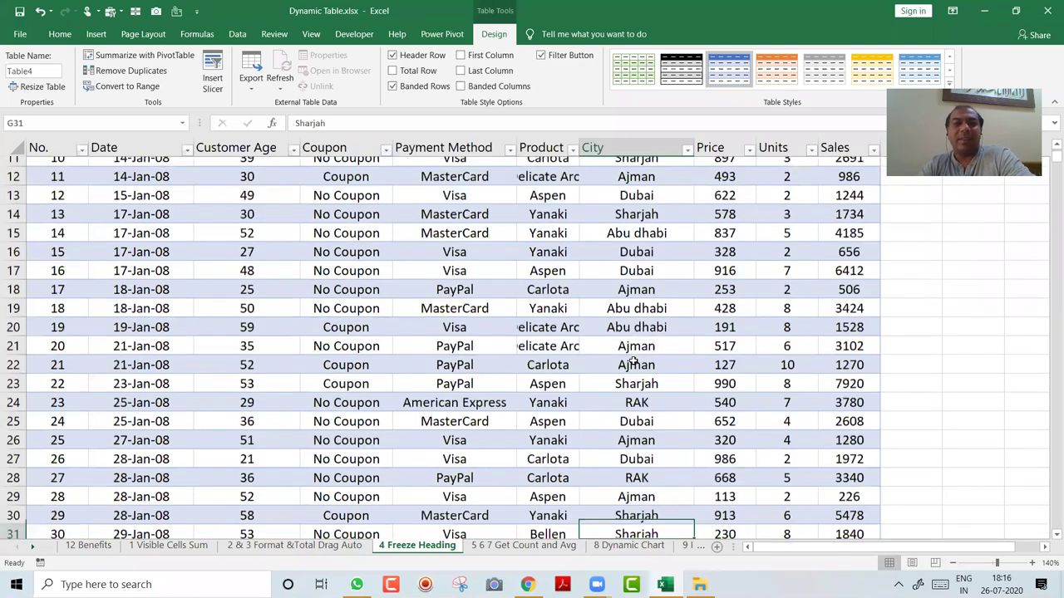
key("Down")
key("Down")
key("Down")
key("Down")
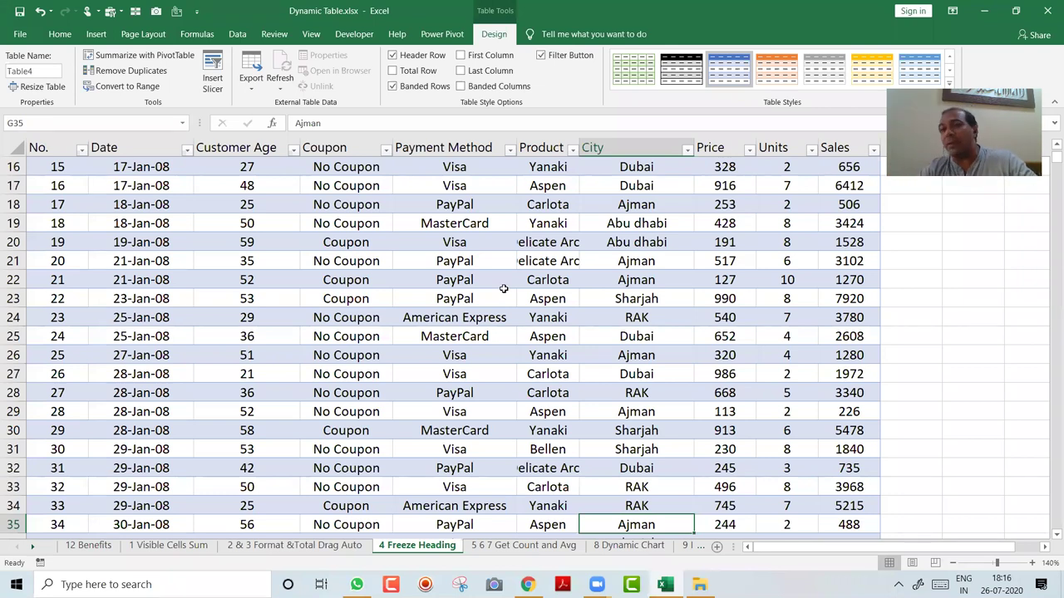
key("Up")
key("Up")
key("Up")
key("Up")
key("Up")
key("Up")
key("Up")
key("Up")
key("Up")
key("ctrl+Up")
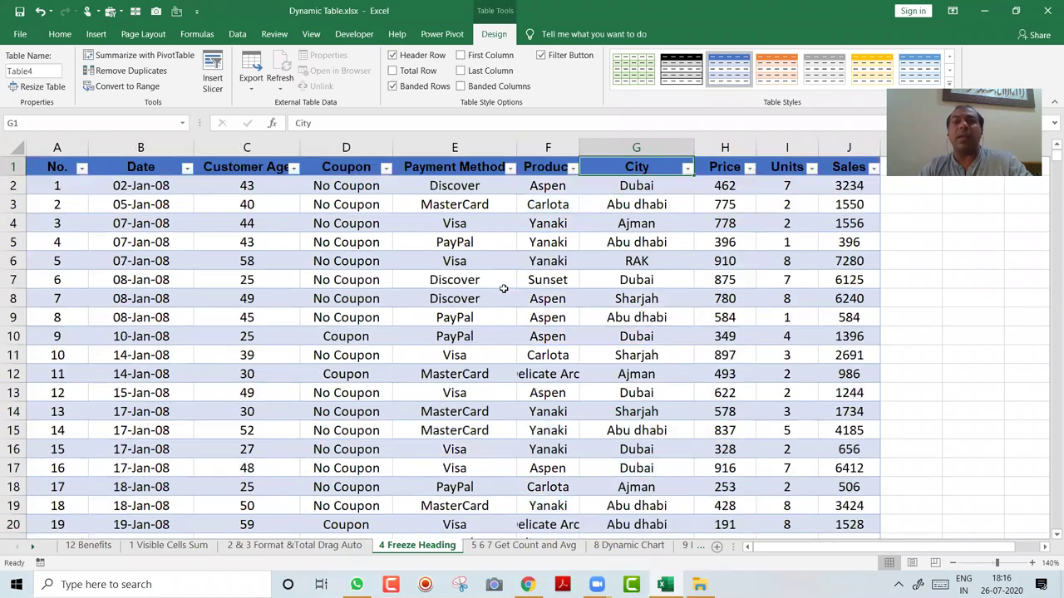
key("Down")
key("Down")
key("Down")
key("Down")
key("Down")
key("Down")
key("Down")
key("Down")
key("Down")
key("Down")
key("Down")
key("Down")
key("Down")
key("Down")
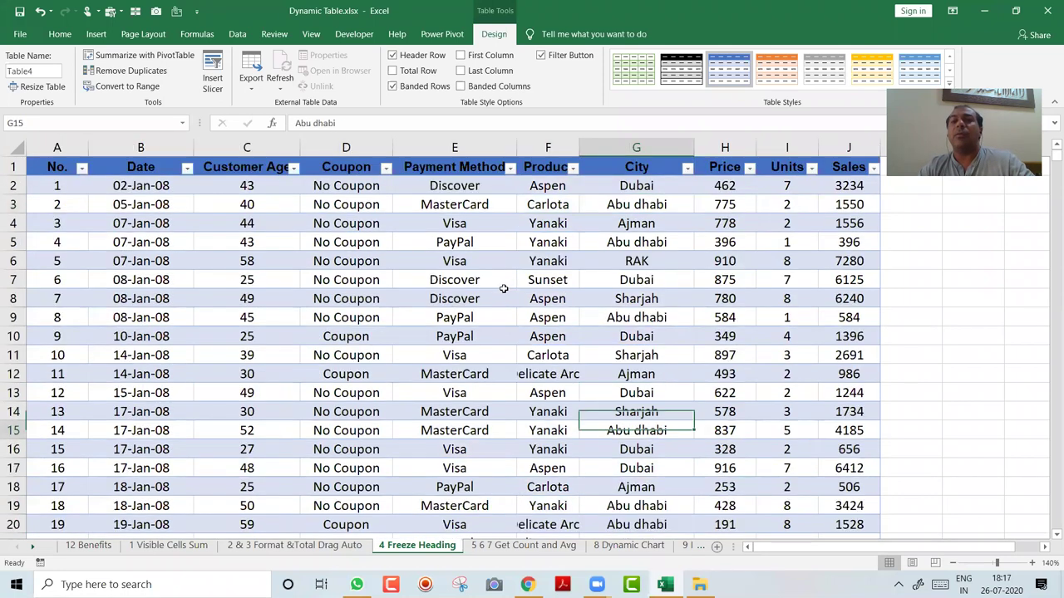
key("Down")
key("Down")
key("Down")
key("Down")
key("Down")
key("Down")
key("Down")
key("Down")
key("Down")
key("Down")
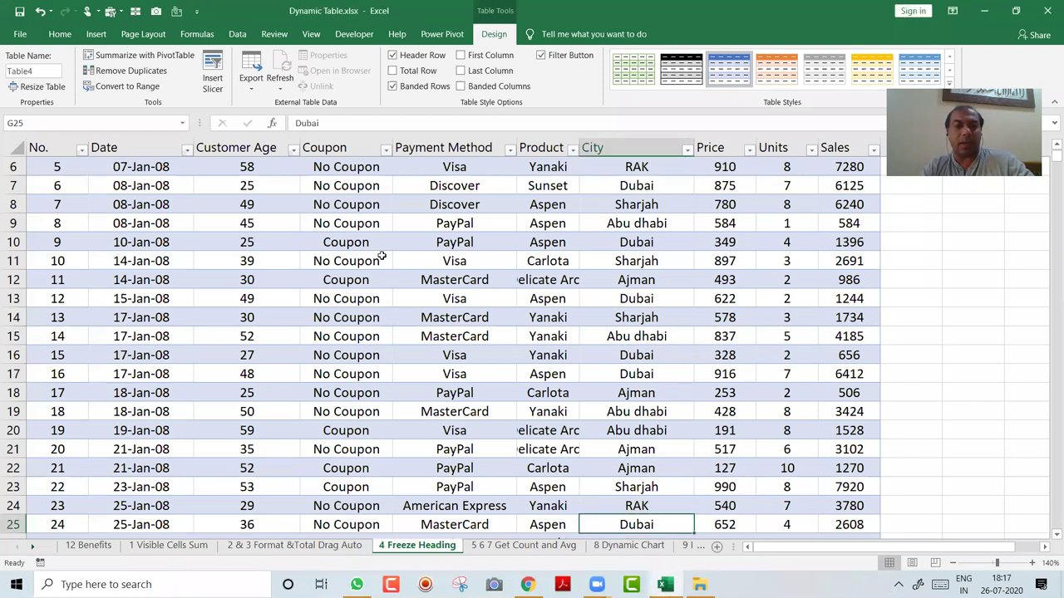
- Undo the table and widen column D so 'No Coupon' fits
left_click(374, 166)
key("ctrl+z")
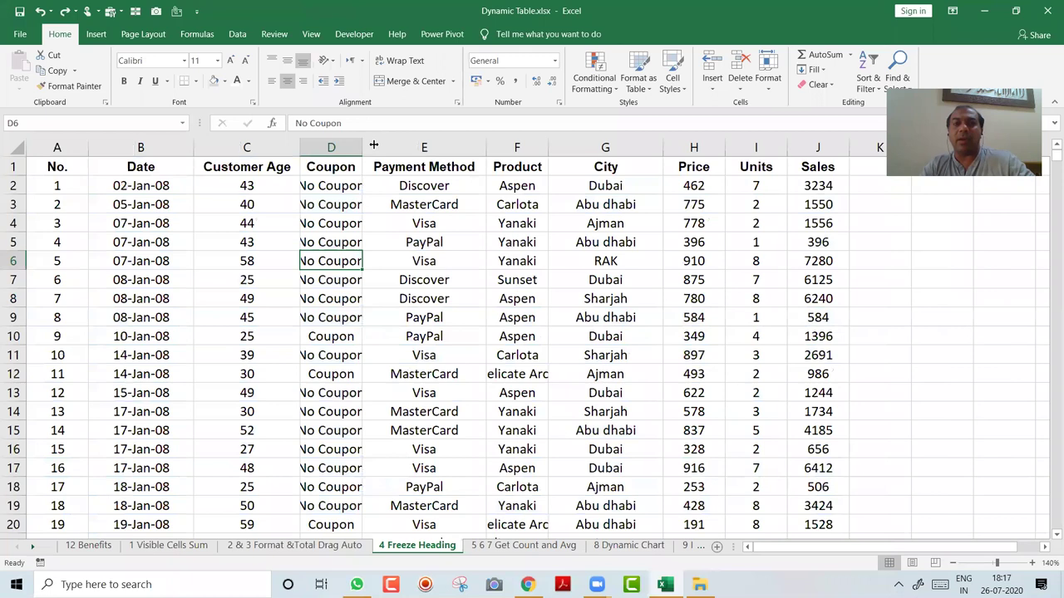
left_click_drag(373, 146, 427, 146)
left_click(388, 216)
key("Down")
key("Down")
key("Down")
key("Down")
key("Down")
key("Down")
key("Down")
key("Down")
key("Down")
key("Down")
key("Down")
key("Down")
key("Down")
key("Down")
key("Down")
key("Down")
key("Down")
key("Down")
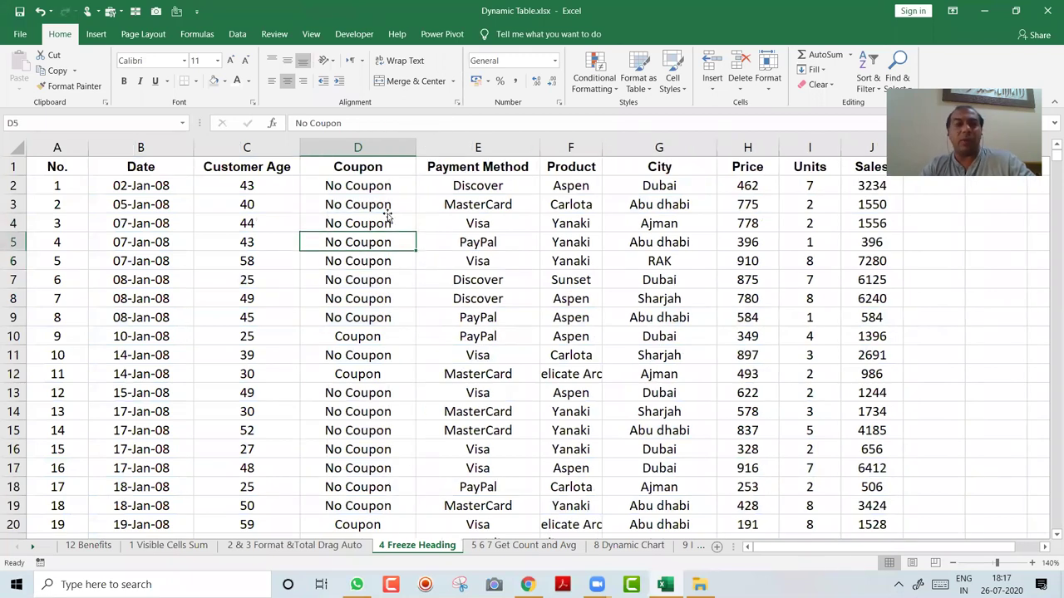
key("Down")
key("Down")
key("Down")
key("Down")
key("Down")
key("Down")
key("Down")
key("Down")
key("Down")
key("Down")
key("Down")
key("Down")
key("Down")
key("Down")
key("Down")
key("Down")
key("Down")
key("Down")
key("Down")
key("Down")
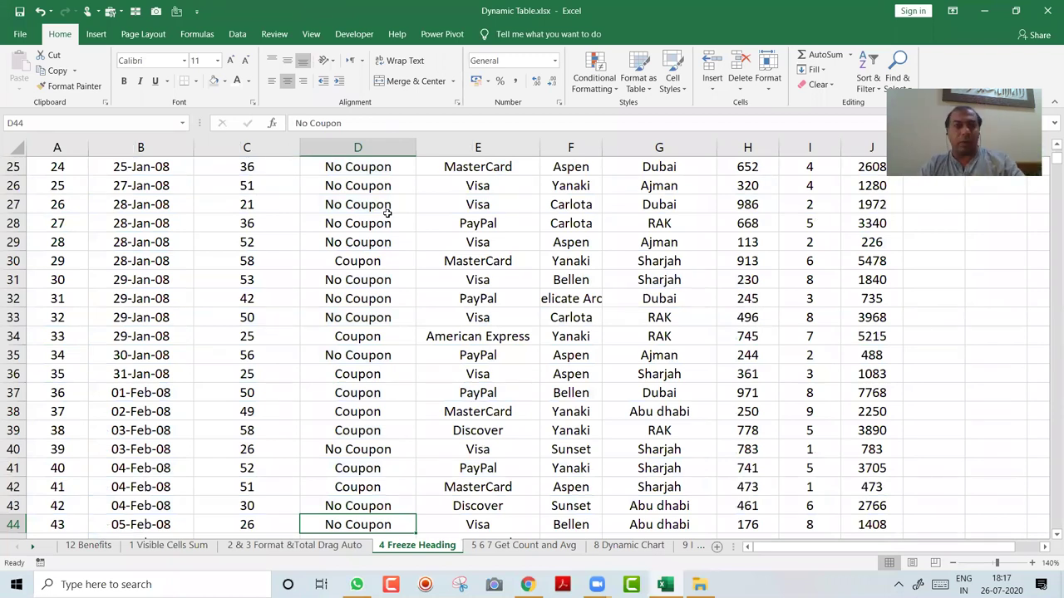
- Recreate the table with Ctrl+T, check headers stay visible, and return to the 12 Benefits sheet
scroll(387, 214, "up", 8)
left_click(387, 217)
key("ctrl+t")
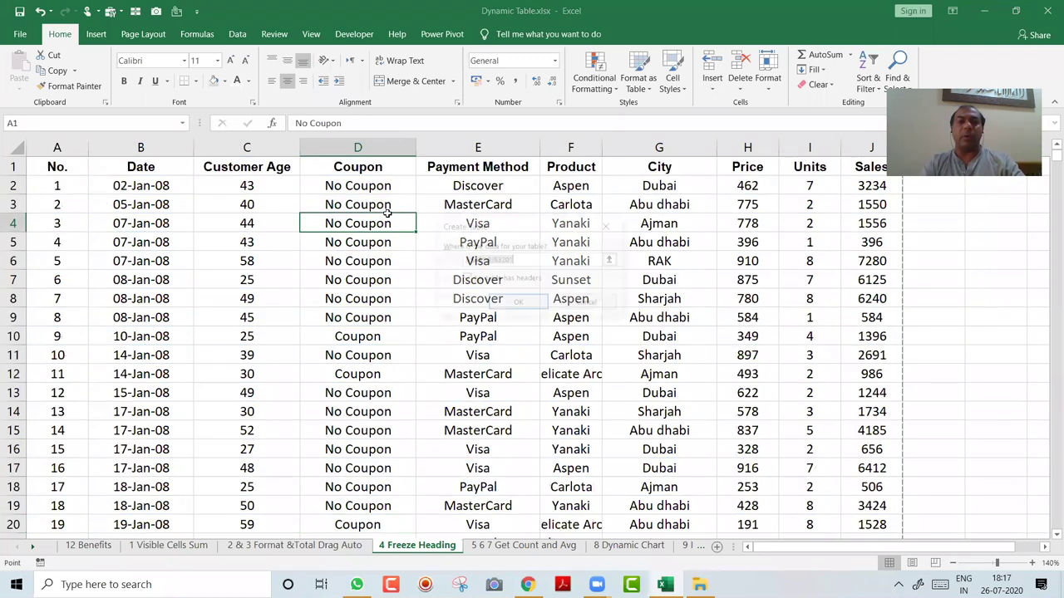
key("Return")
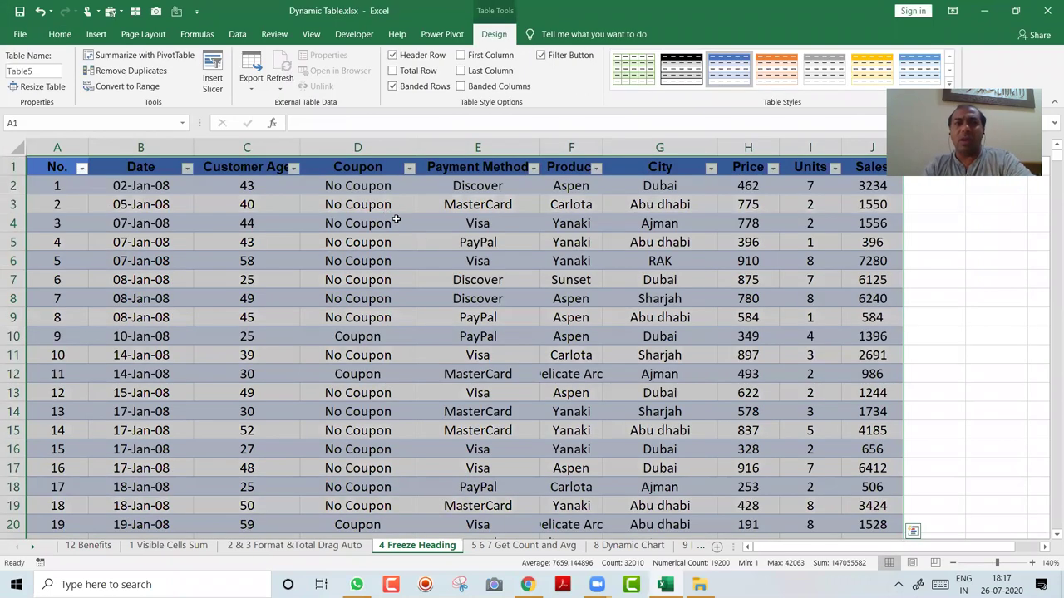
left_click(423, 242)
key("Down")
key("Down")
key("Down")
key("Down")
key("Down")
key("Down")
key("Down")
key("Down")
key("Down")
key("Down")
key("Down")
key("Down")
key("Down")
key("Down")
key("Down")
key("Down")
key("Down")
key("Down")
key("Down")
key("Down")
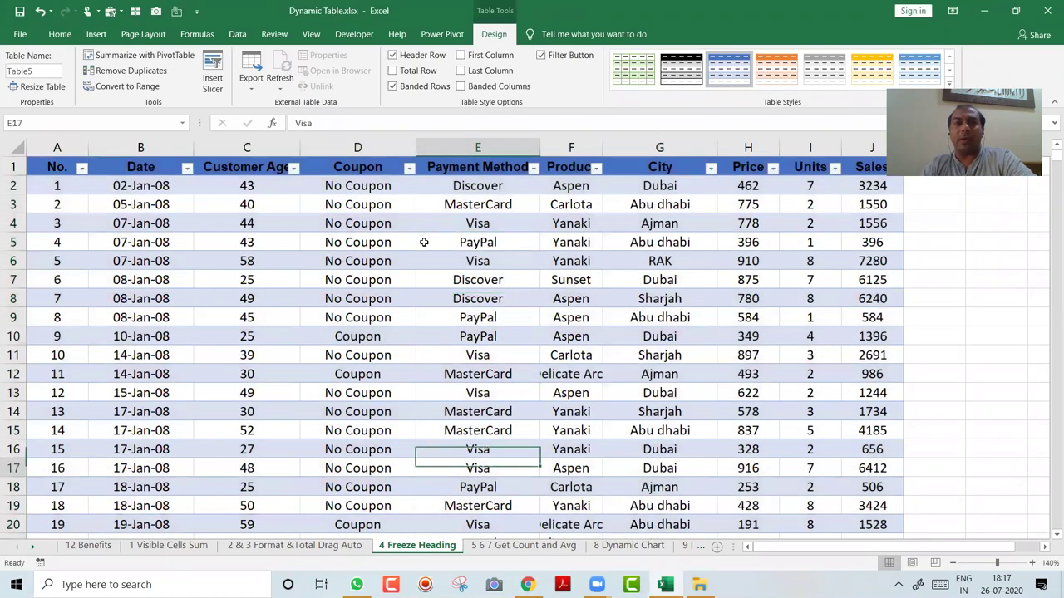
key("Down")
key("Down")
key("Down")
key("Down")
key("Down")
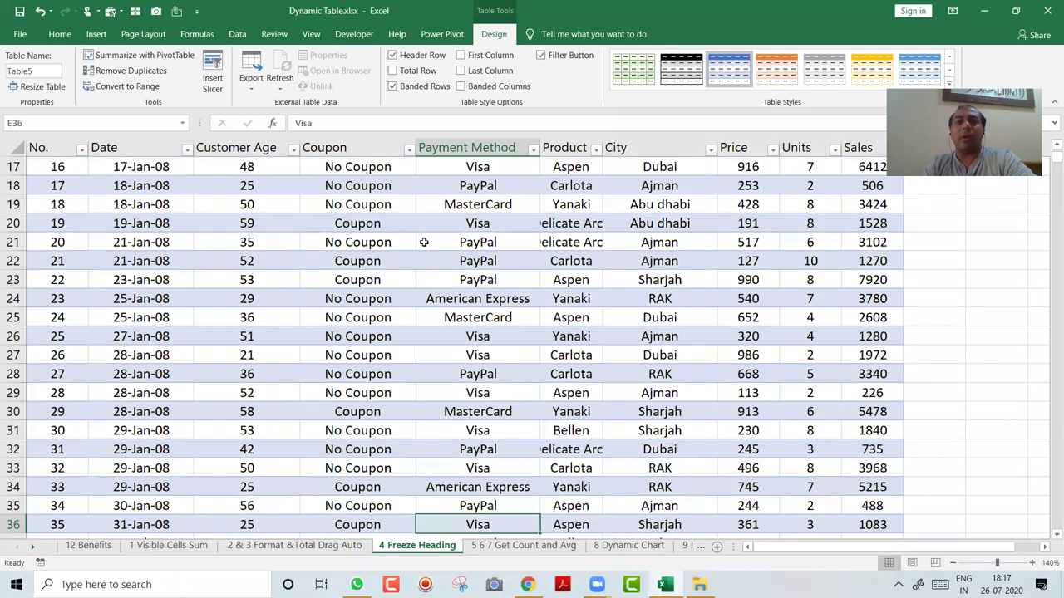
key("Down")
key("Down")
key("Down")
key("Down")
key("Down")
key("Down")
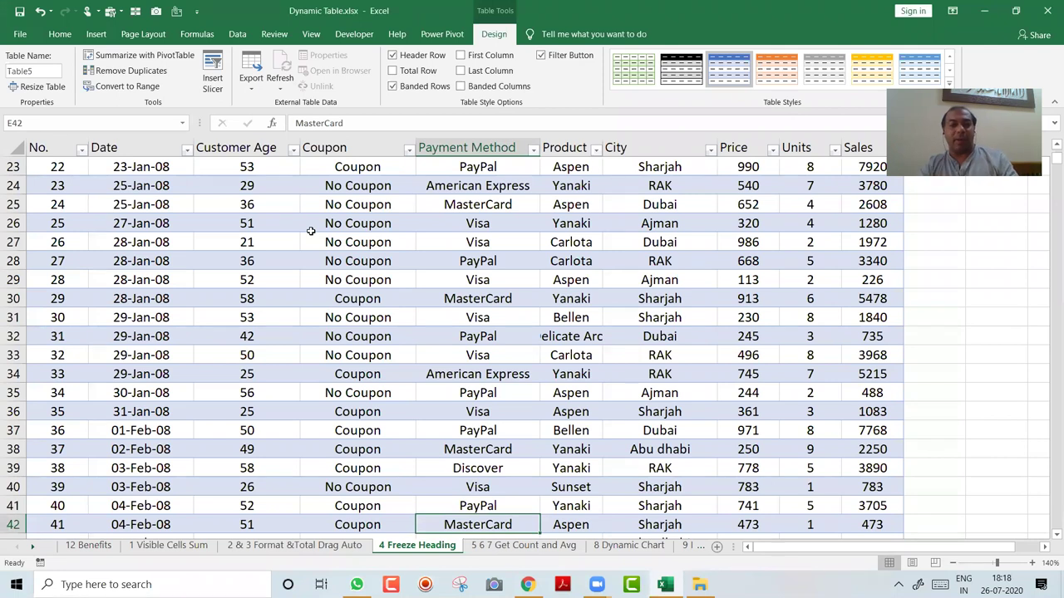
key("ctrl+Page_Up")
key("ctrl+Page_Up")
key("ctrl+Page_Up")
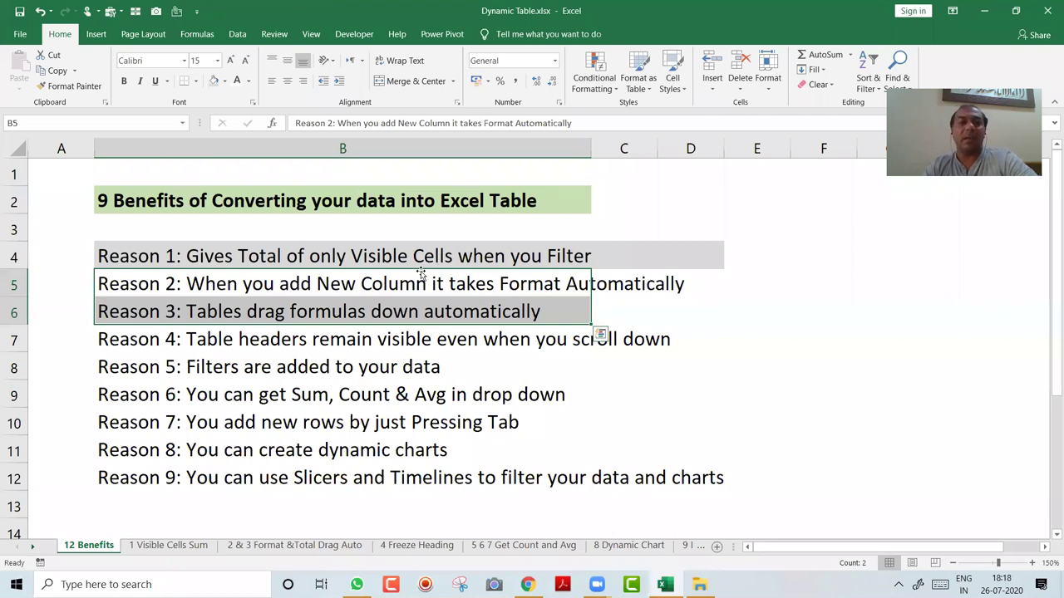
- Give Reasons 2 to 4 the grey fill across columns B to D
left_click(214, 81)
key("shift+Right")
key("shift+Right")
left_click(213, 82)
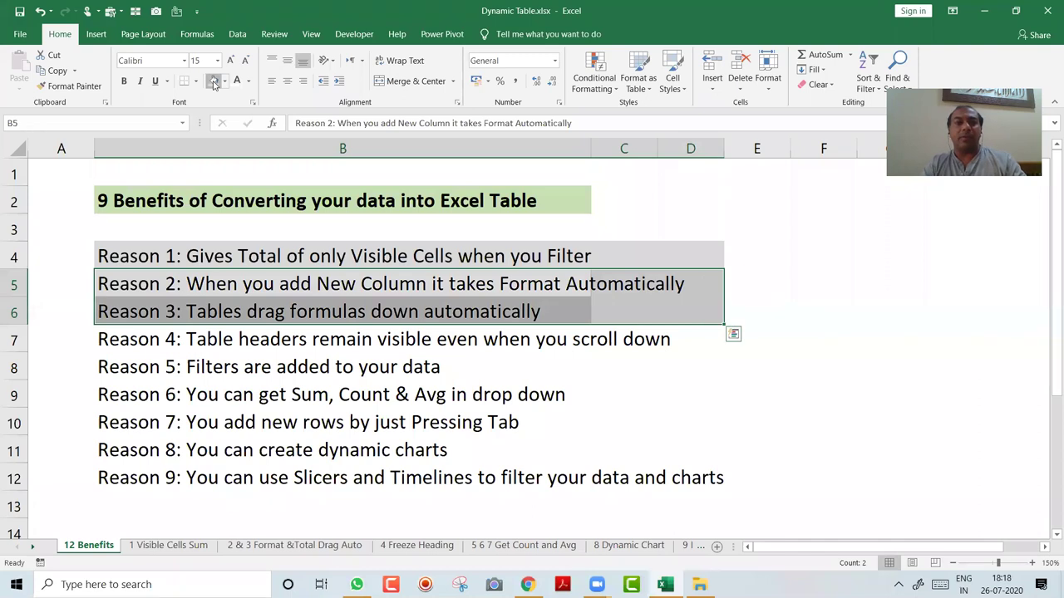
key("Down")
key("Down")
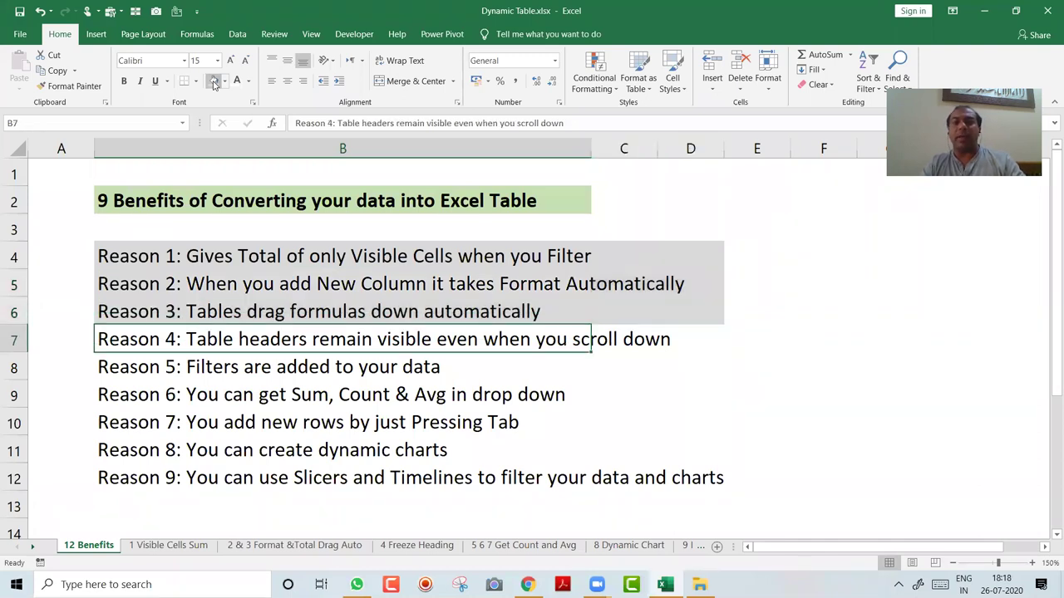
key("shift+Right")
key("shift+Right")
left_click(214, 81)
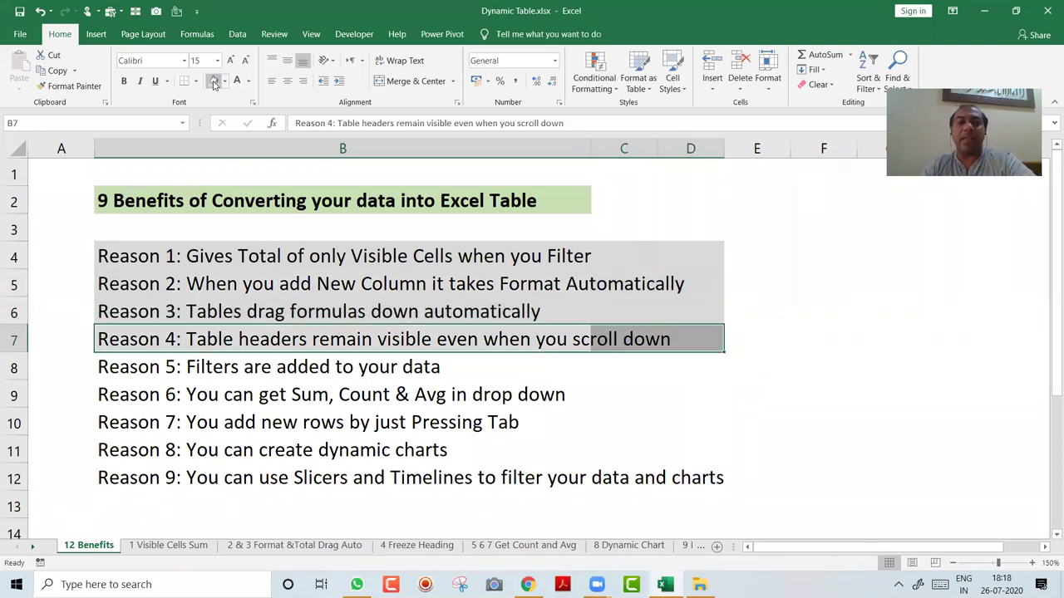
- Select the Reason 5 and 6 rows across columns, then collapse back to row 8
key("Down")
key("Up")
key("Down")
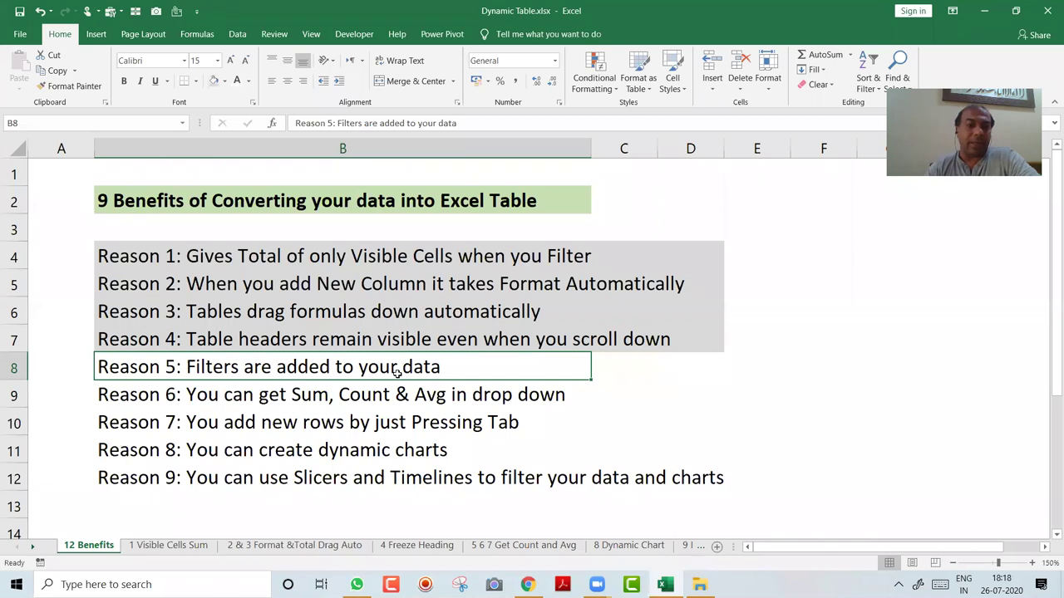
key("shift+Down")
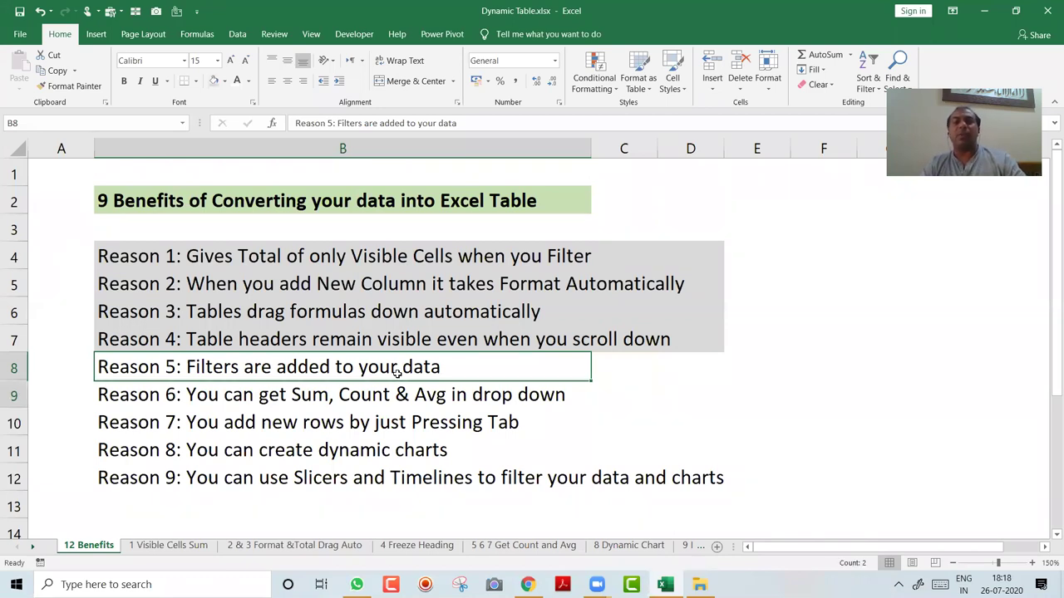
key("shift+Down")
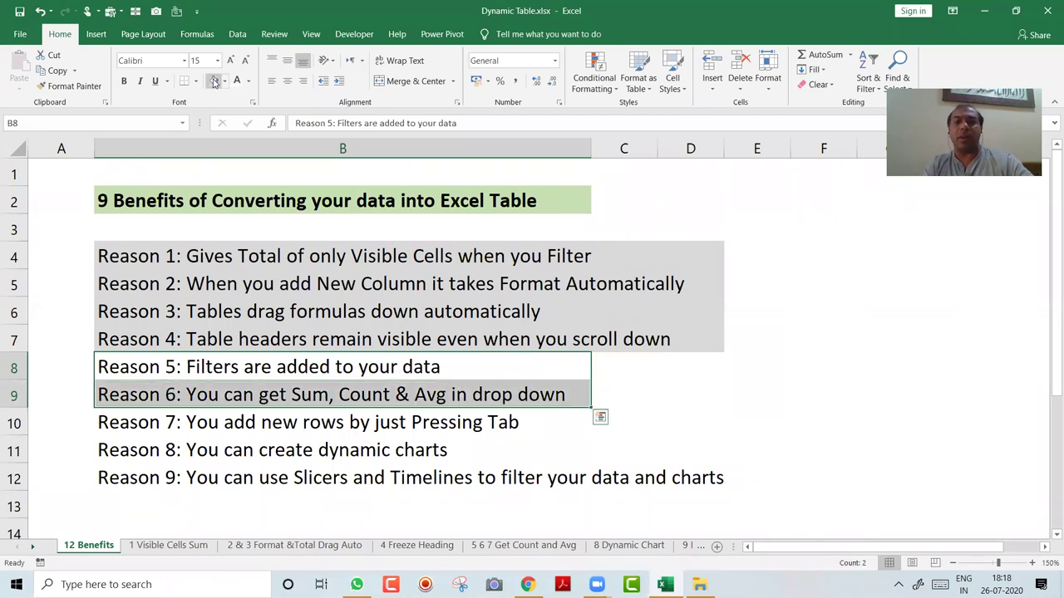
key("shift+Right")
key("shift+Right")
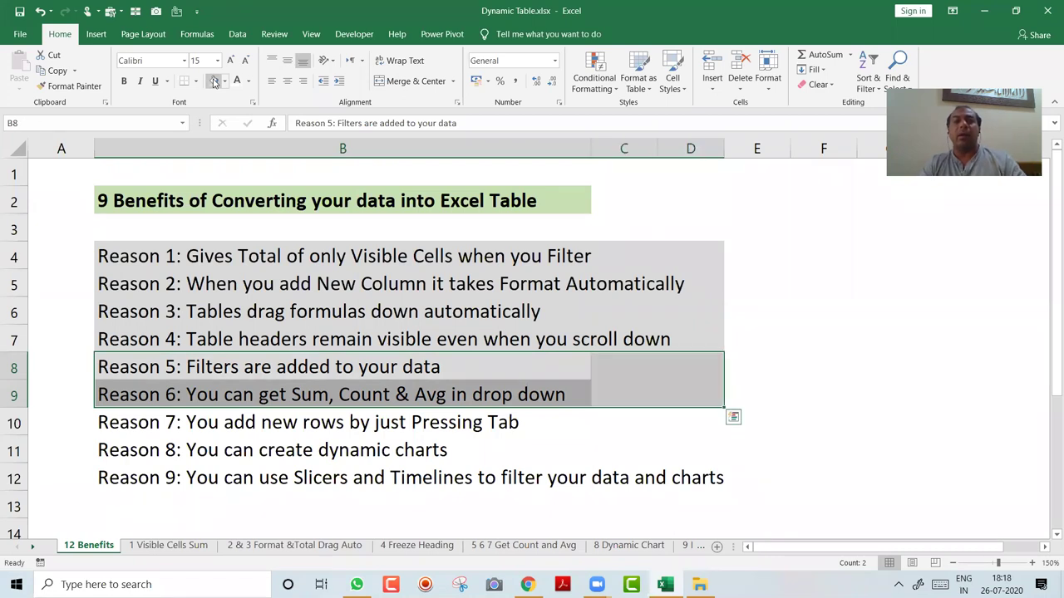
key("Left")
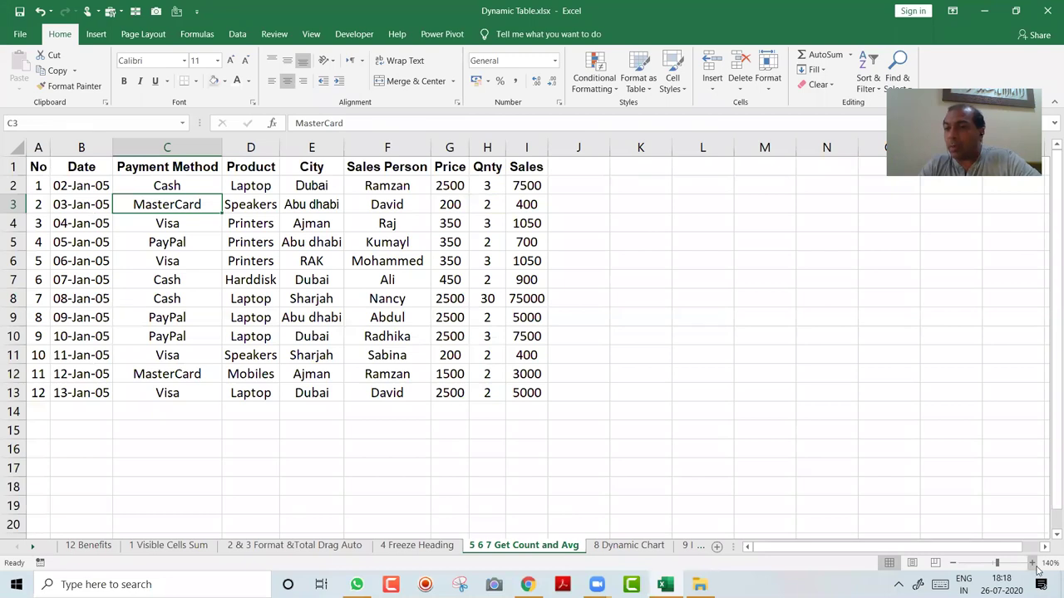
- Zoom to 170% and convert the sales list into a table with Ctrl+T
left_click(1031, 564)
left_click(1031, 563)
left_click(1031, 563)
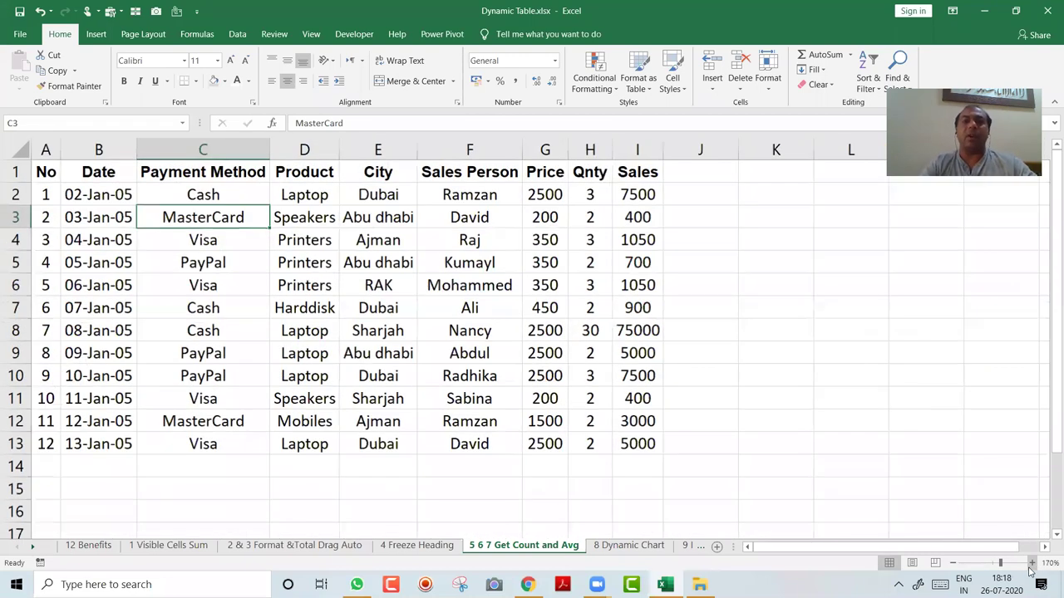
key("ctrl+t")
key("Return")
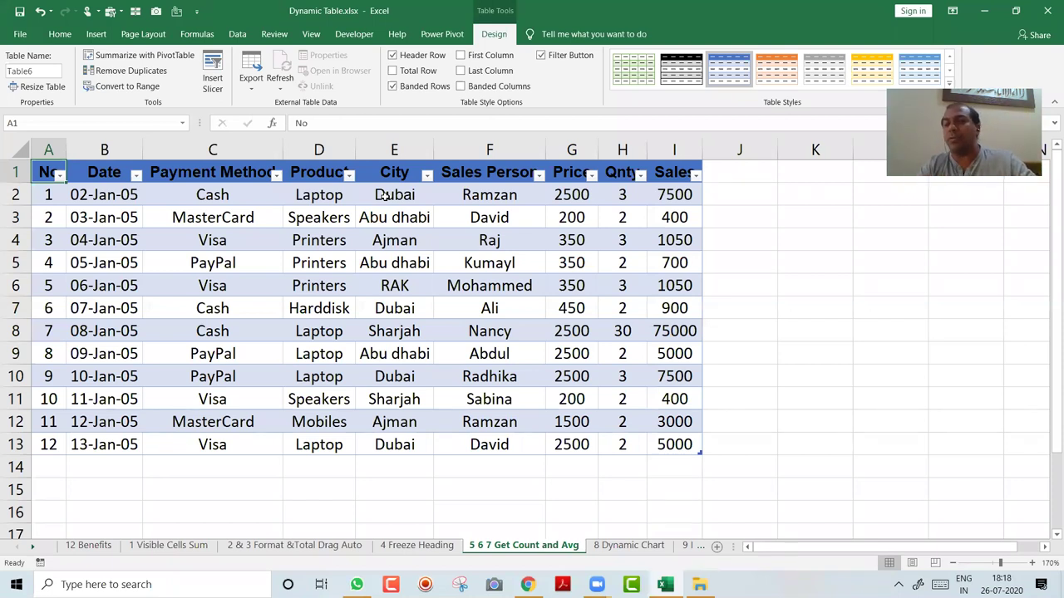
left_click(385, 222)
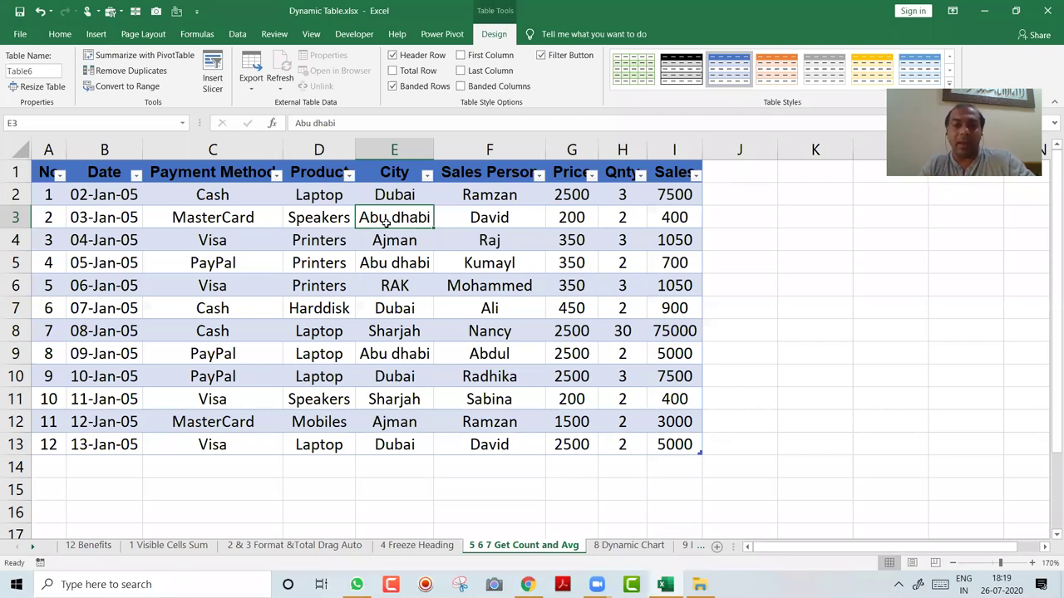
- Add a Total row, widen column I, and try Count, Max, then Sum for Sales
key("ctrl+shift+t")
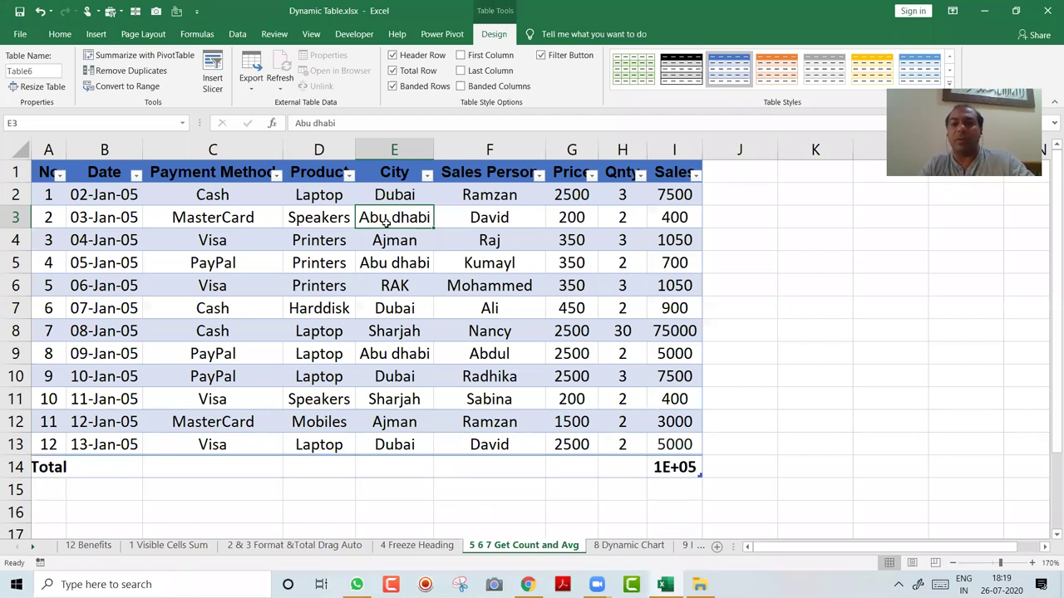
left_click_drag(701, 143, 759, 175)
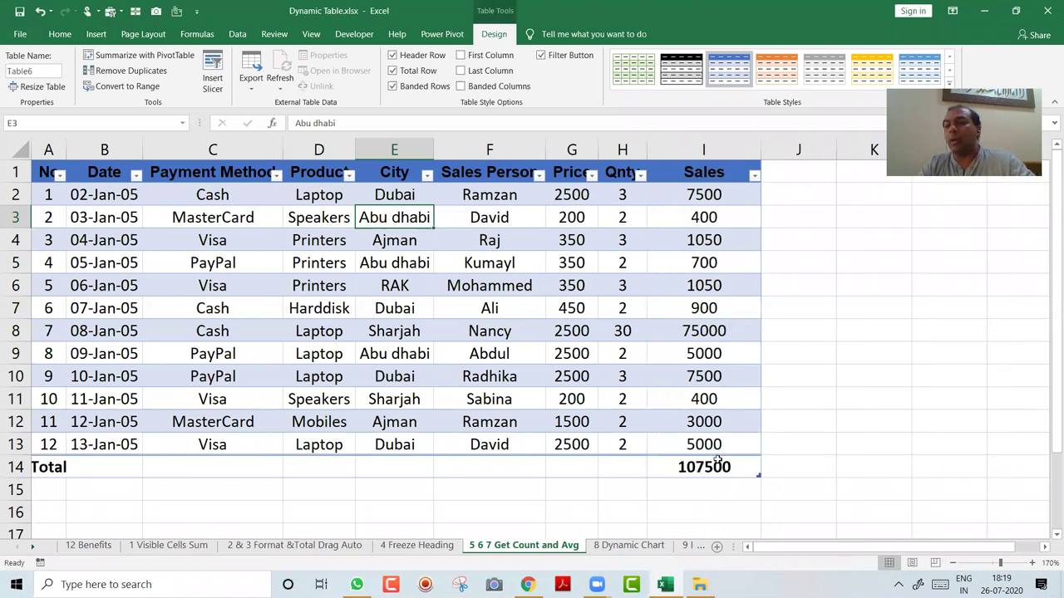
left_click(716, 461)
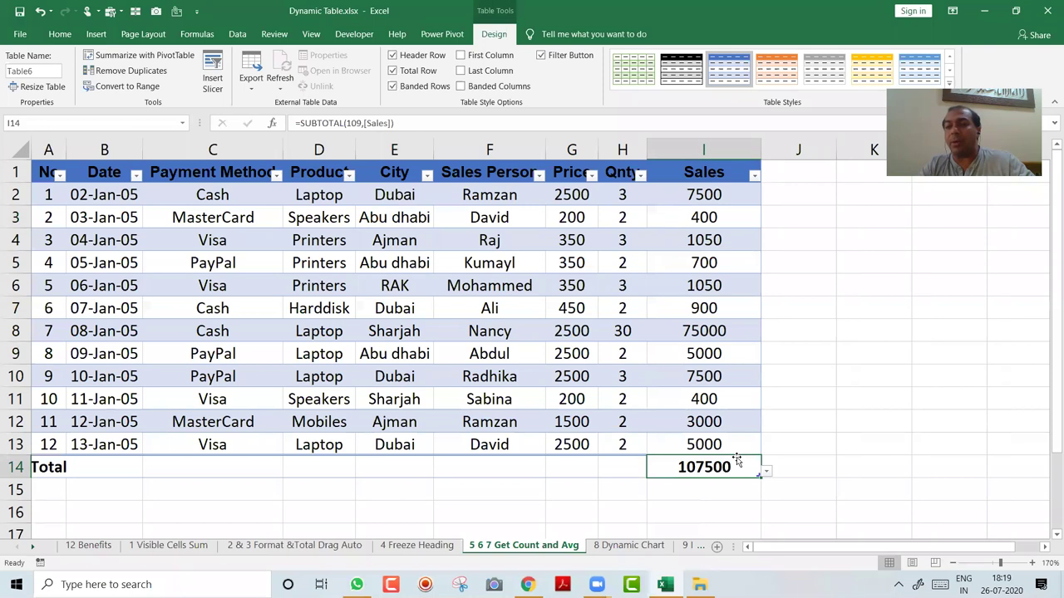
left_click(766, 471)
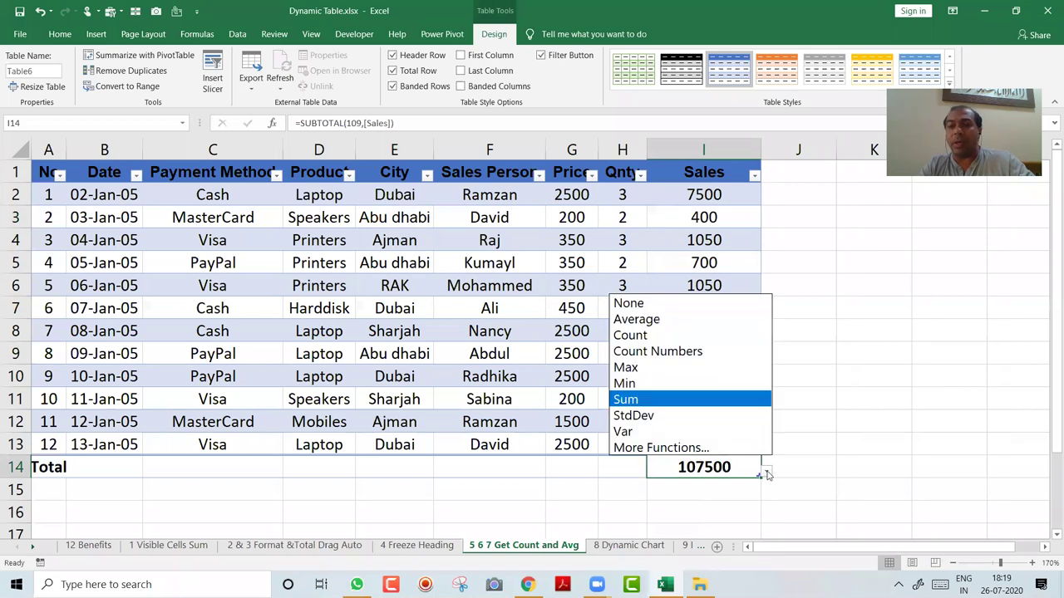
left_click(679, 332)
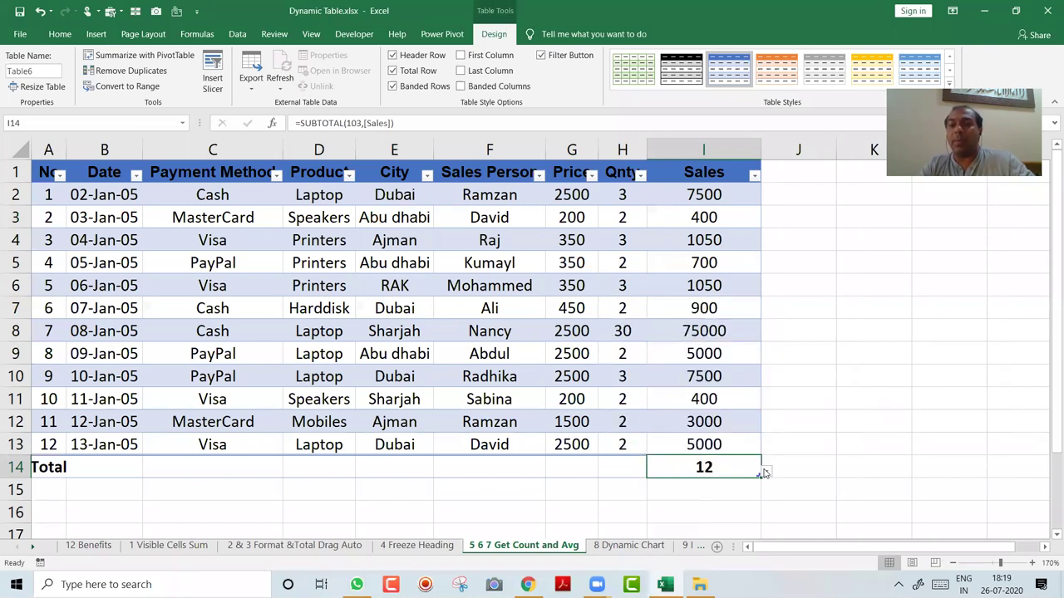
left_click(765, 473)
left_click(682, 372)
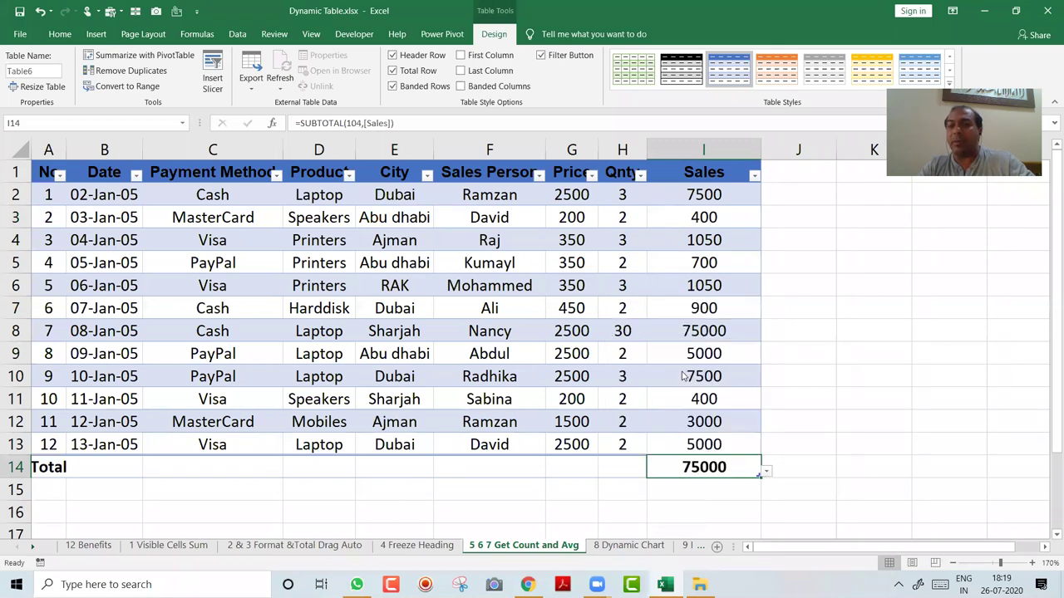
left_click(765, 471)
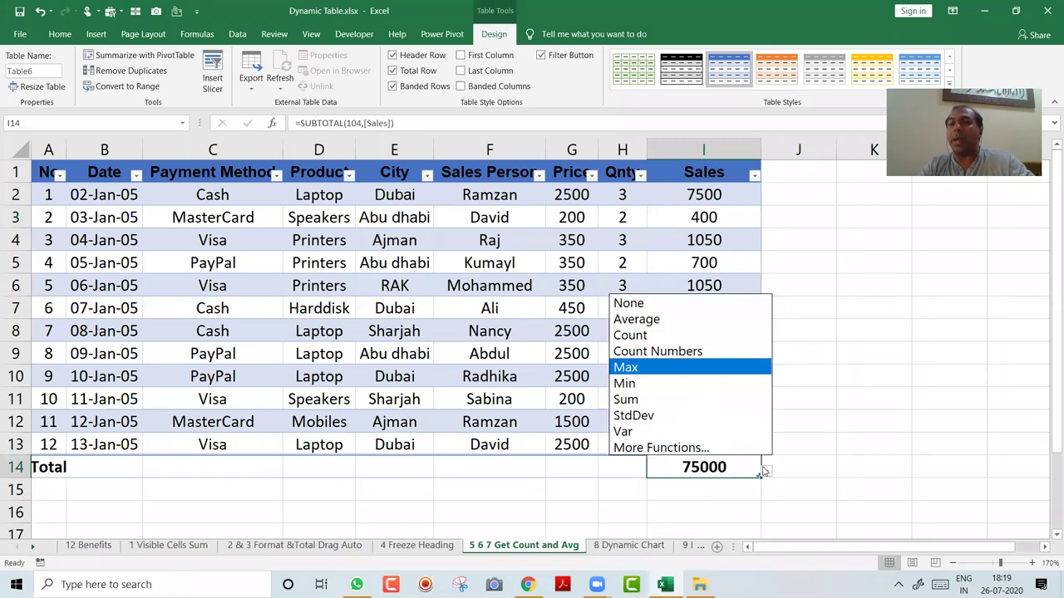
left_click(716, 401)
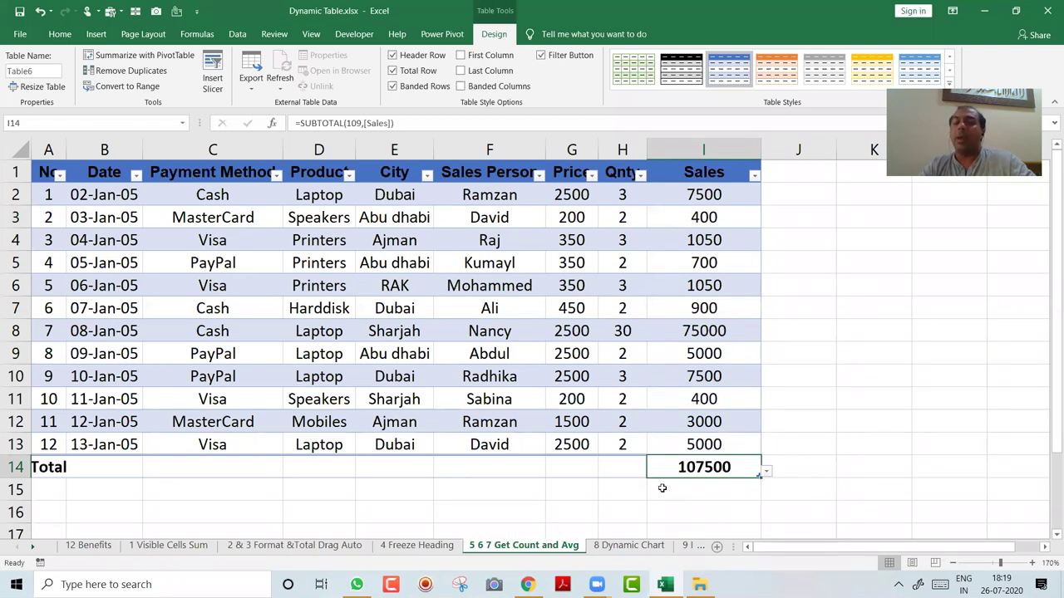
- Set the Qnty total to Sum and Price total to Max, then go to 8 Dynamic Chart
left_click(641, 468)
left_click(651, 471)
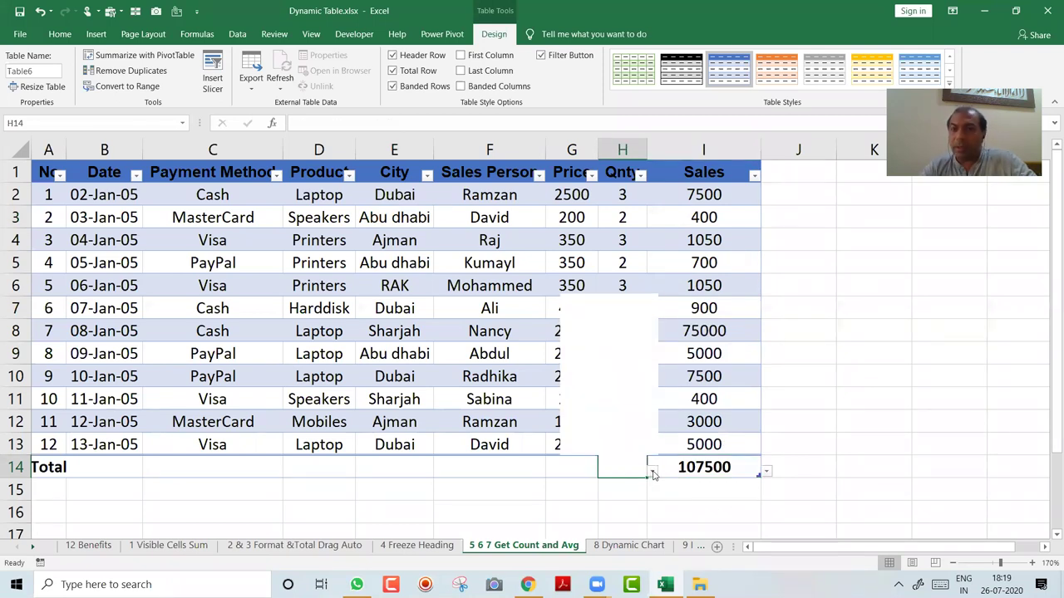
key("Return")
left_click(591, 471)
left_click(602, 471)
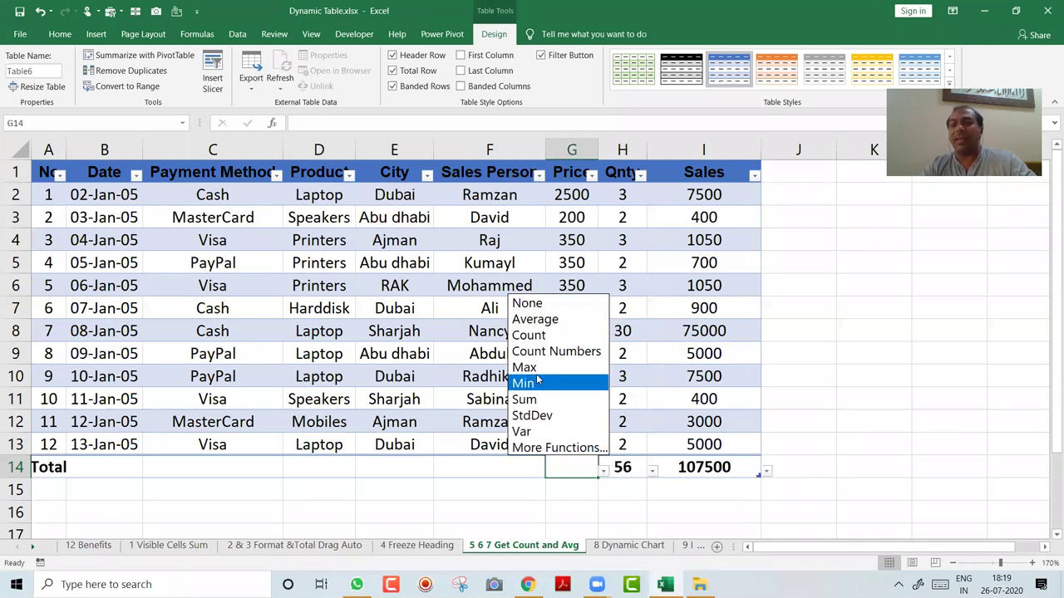
left_click(549, 397)
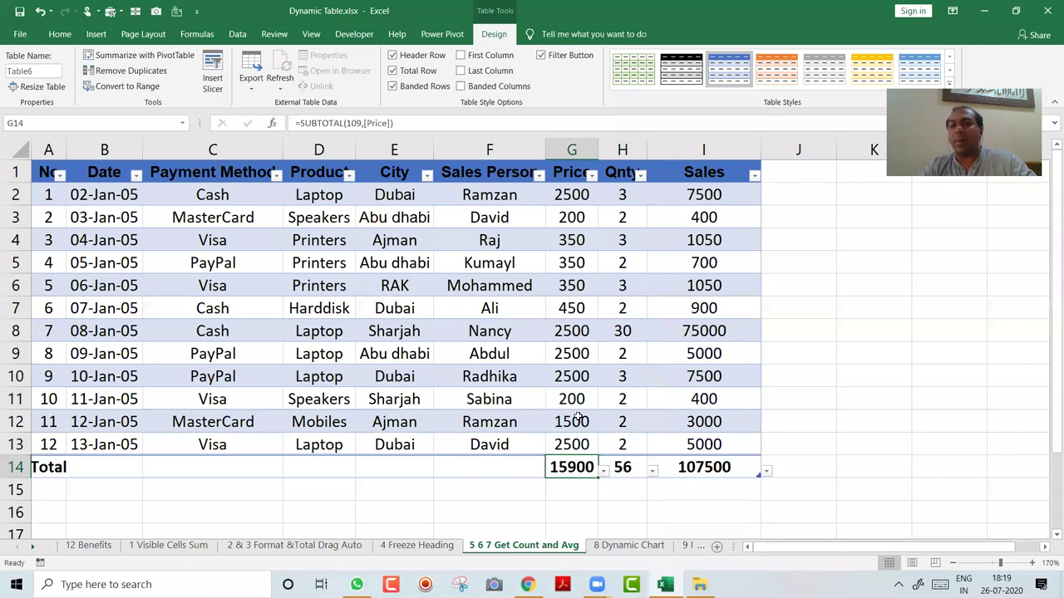
left_click(603, 471)
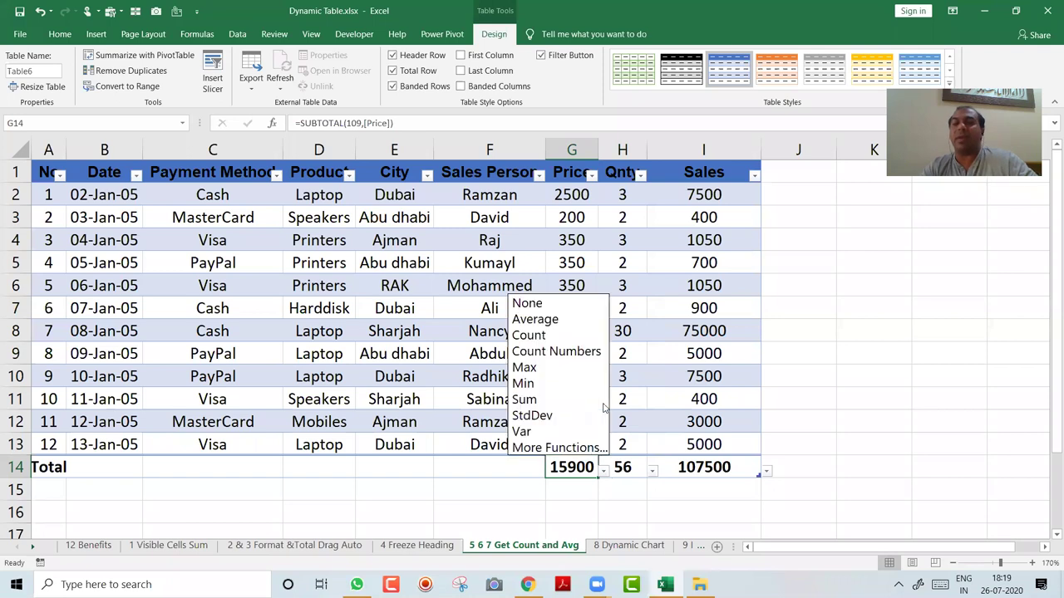
left_click(579, 367)
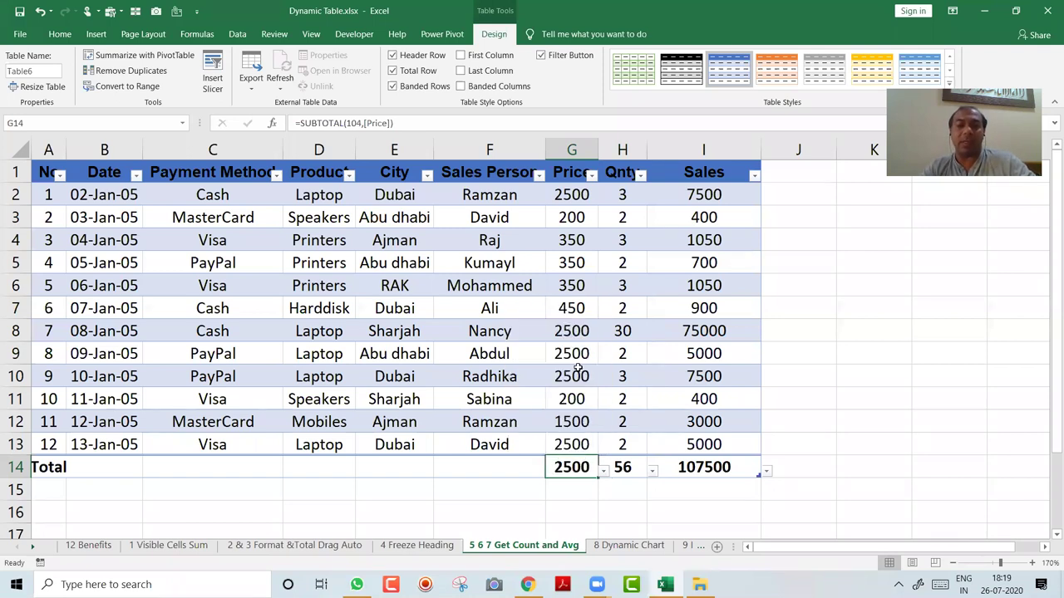
key("ctrl+Page_Up")
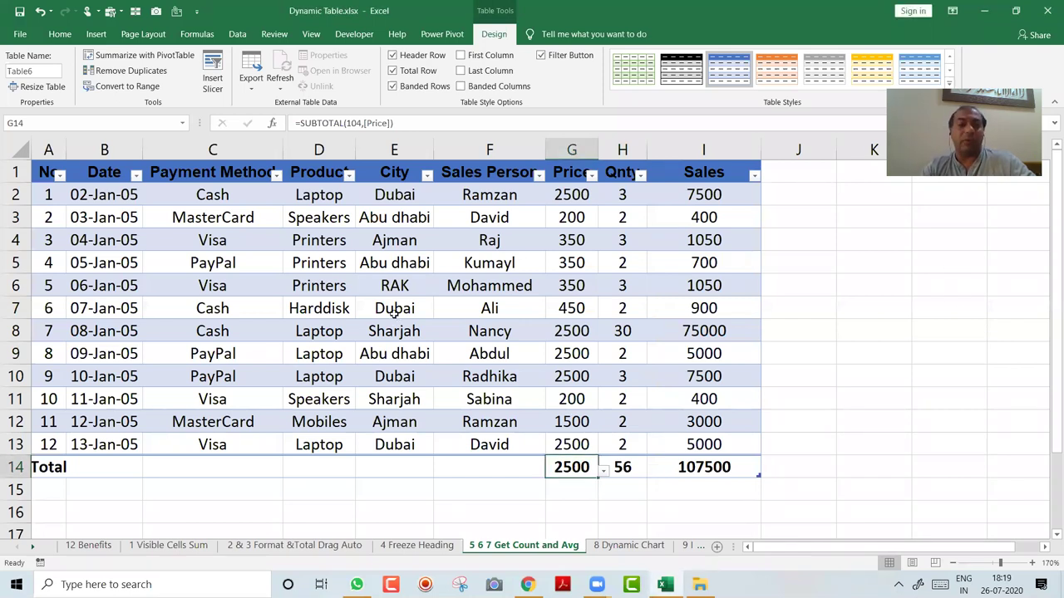
key("ctrl+Page_Down")
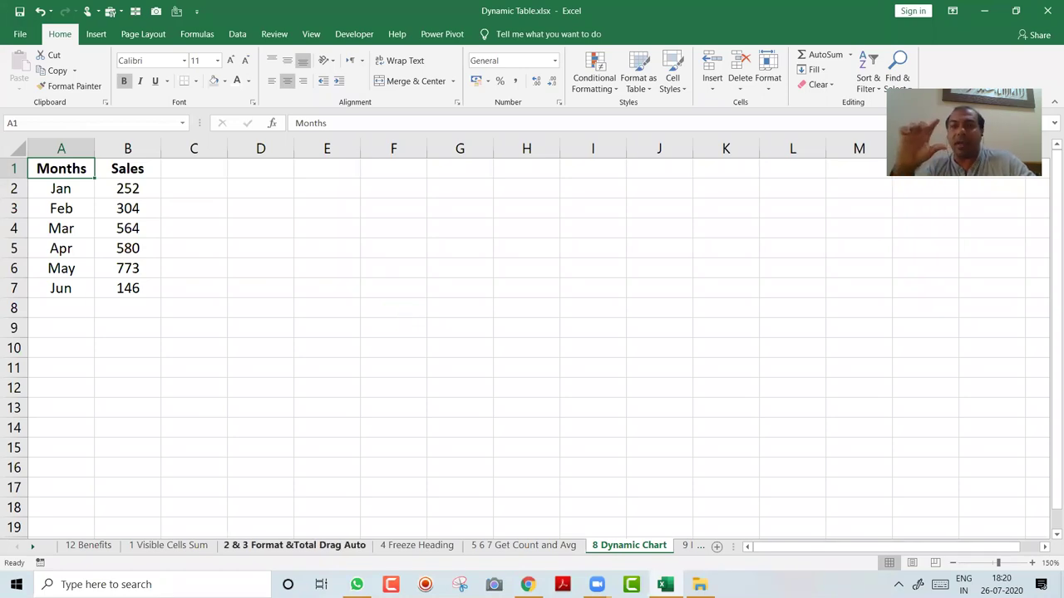
key("ctrl+t")
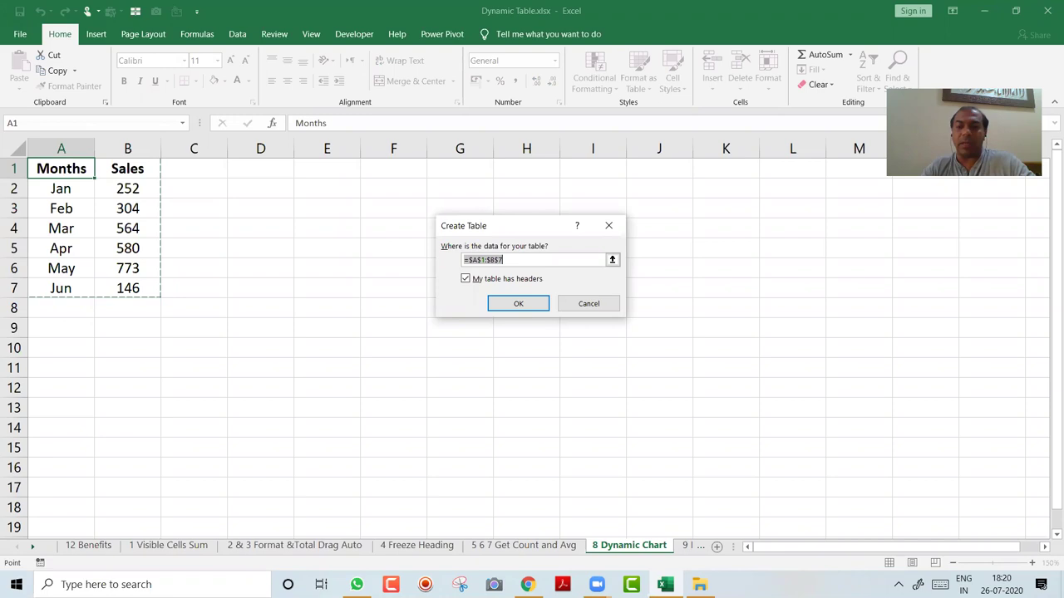
key("Return")
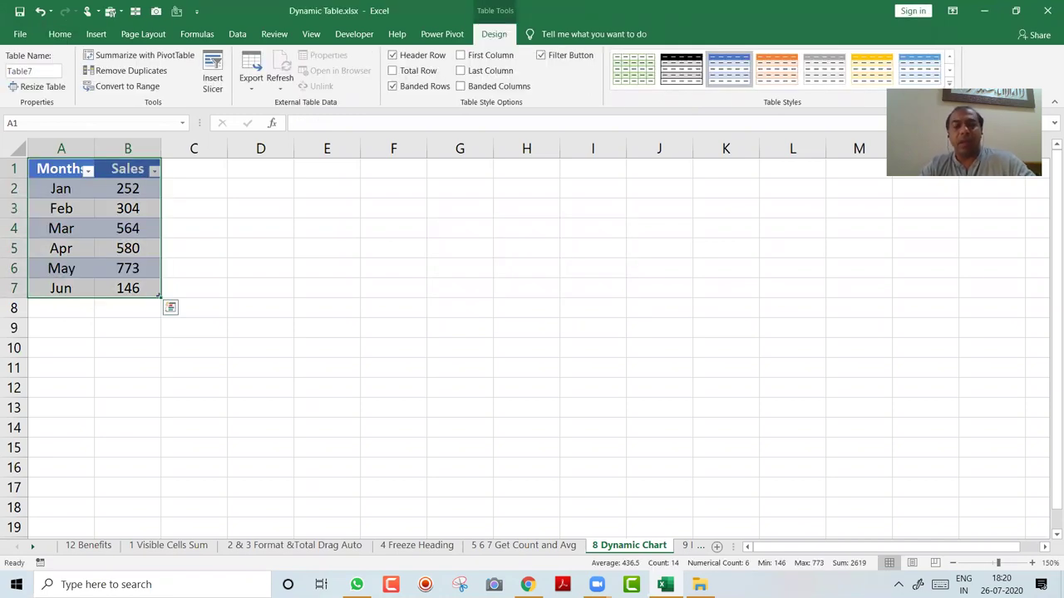
key("alt+F1")
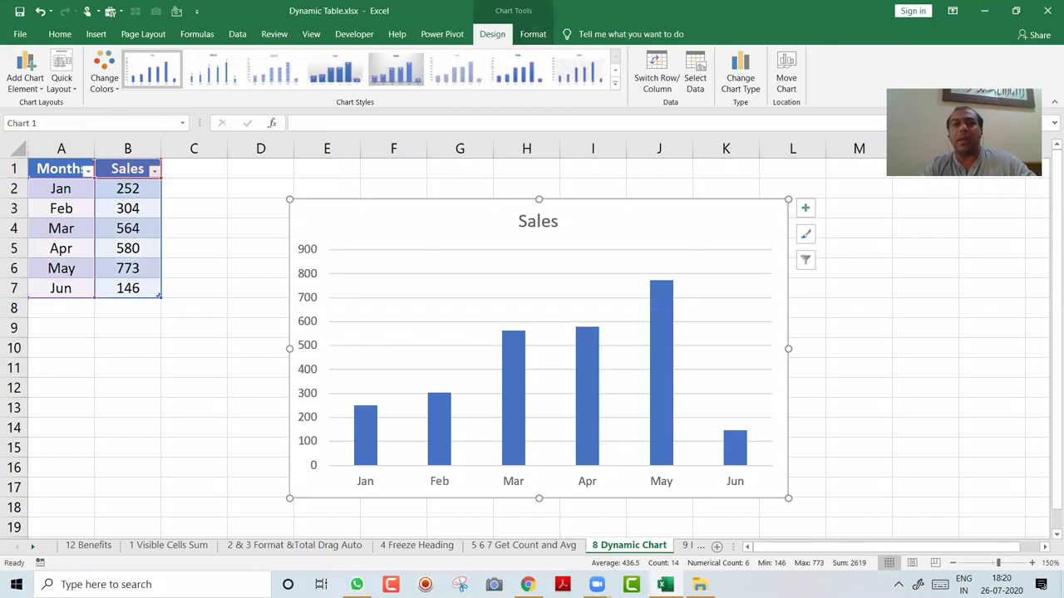
left_click(409, 83)
left_click_drag(403, 215, 383, 194)
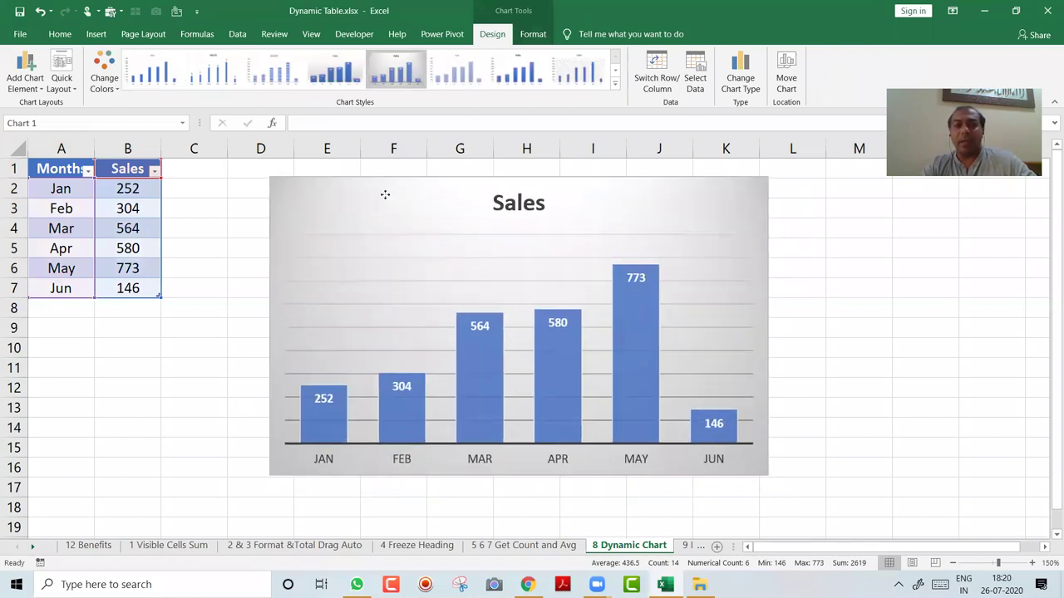
left_click(50, 307)
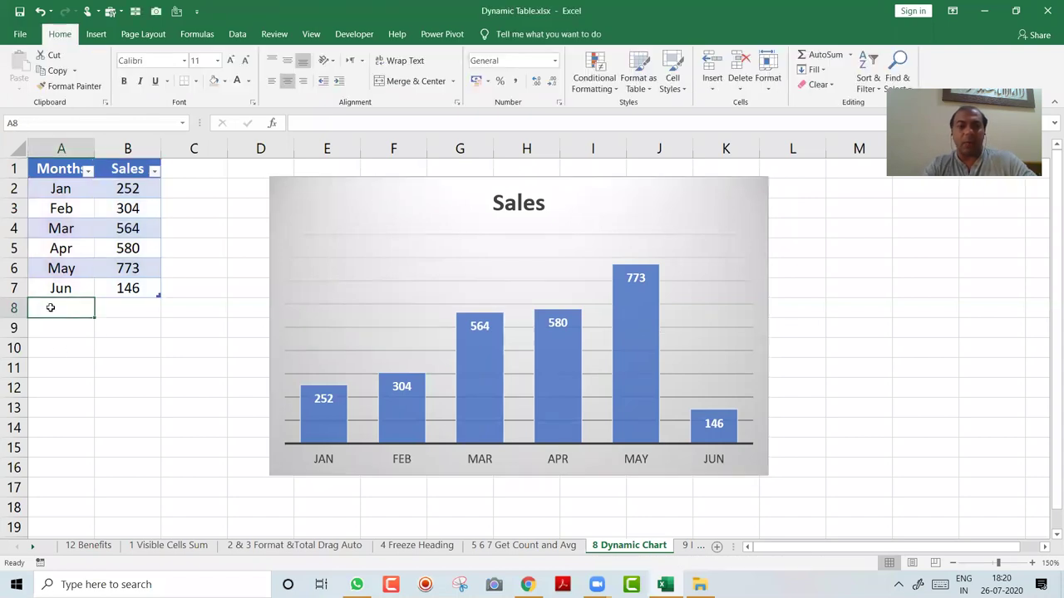
type("Jul")
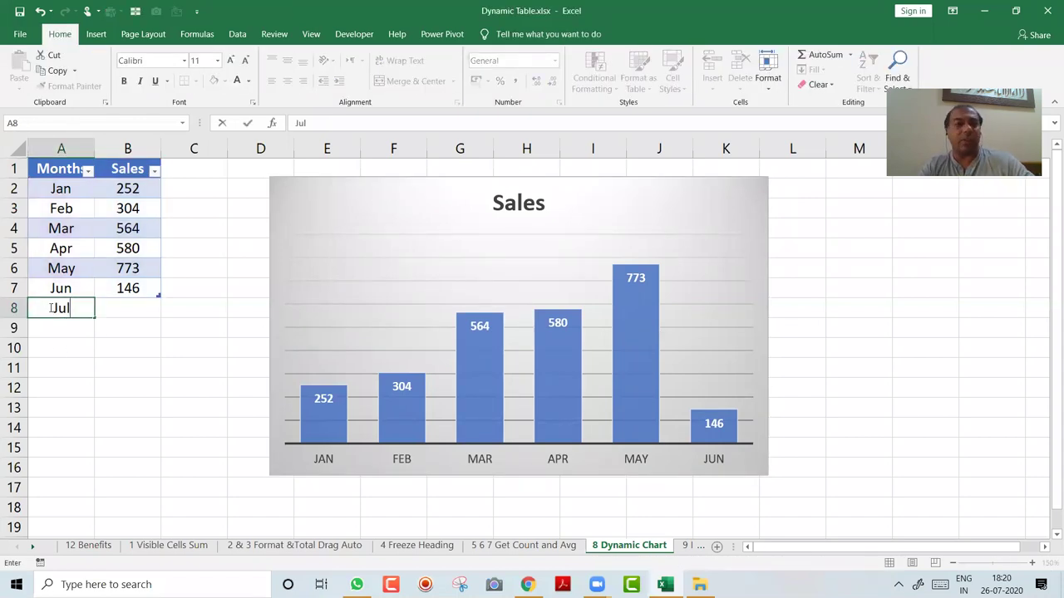
key("Escape")
key("ctrl+z")
key("ctrl+z")
key("ctrl+z")
key("ctrl+z")
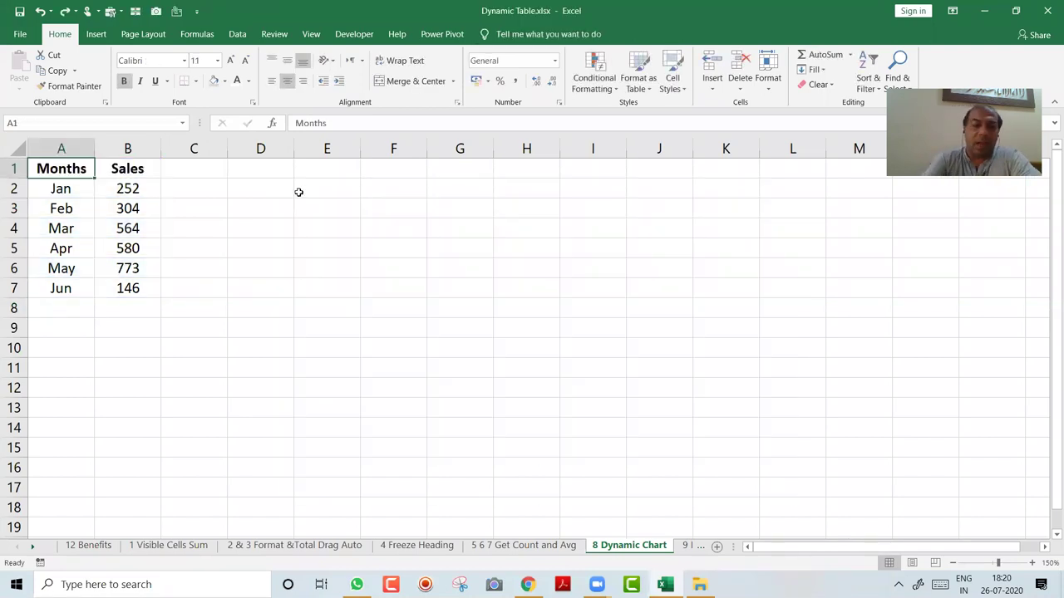
- Insert a monthly sales column chart with gradient bars and data labels beside the data
key("alt+F1")
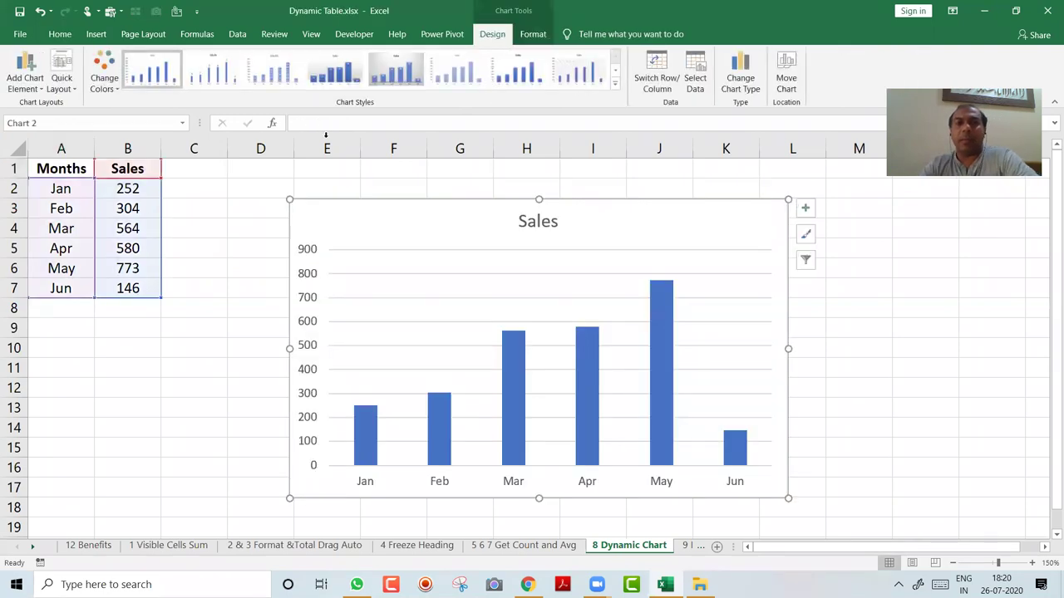
left_click(343, 79)
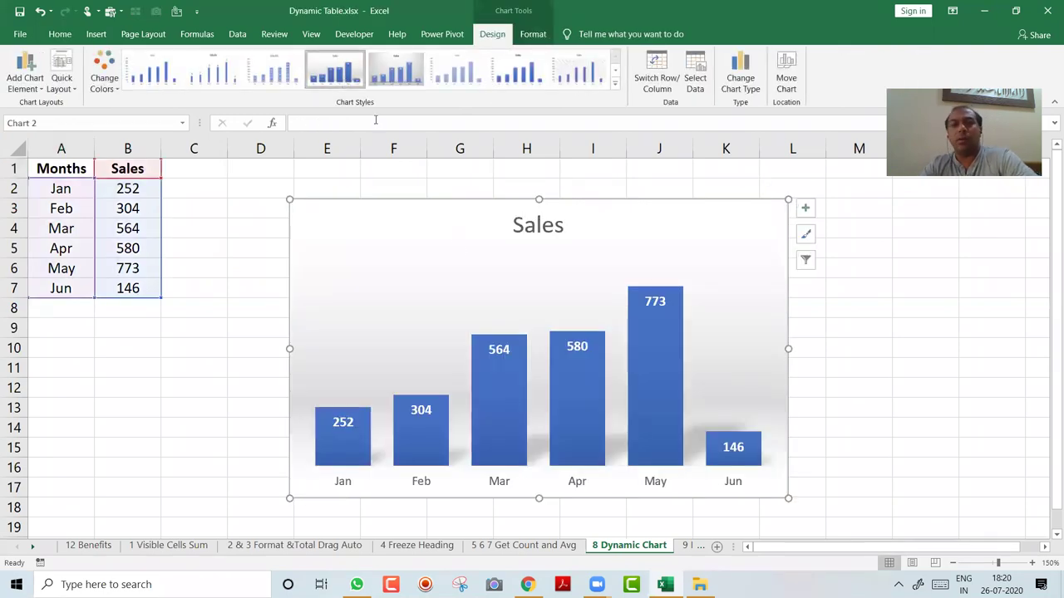
left_click_drag(307, 197, 280, 181)
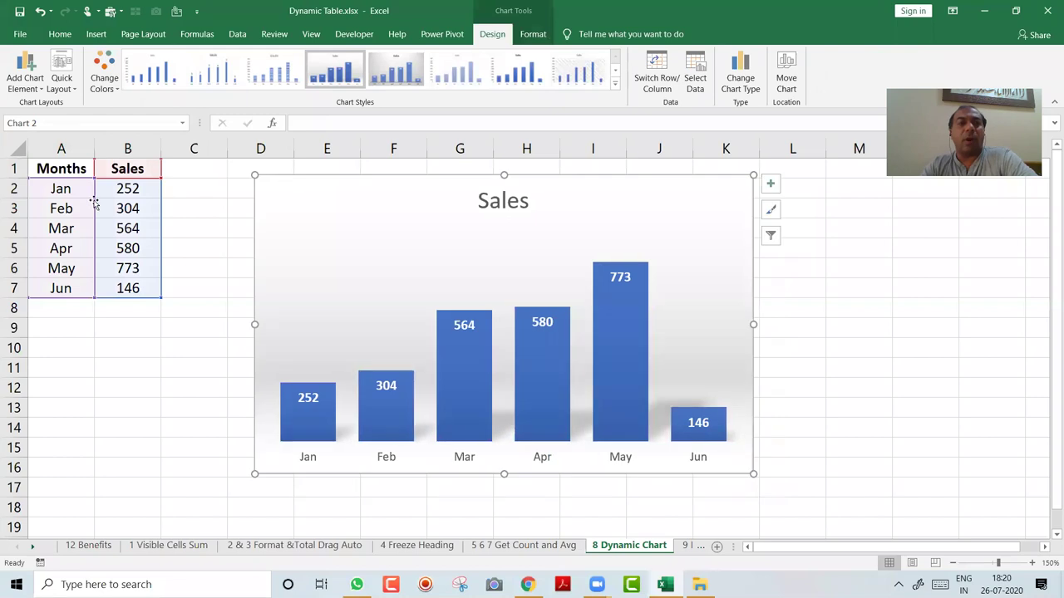
- Enter Jul 456 and Aug 755 below Jun in the Months and Sales list
mouse_move(568, 412)
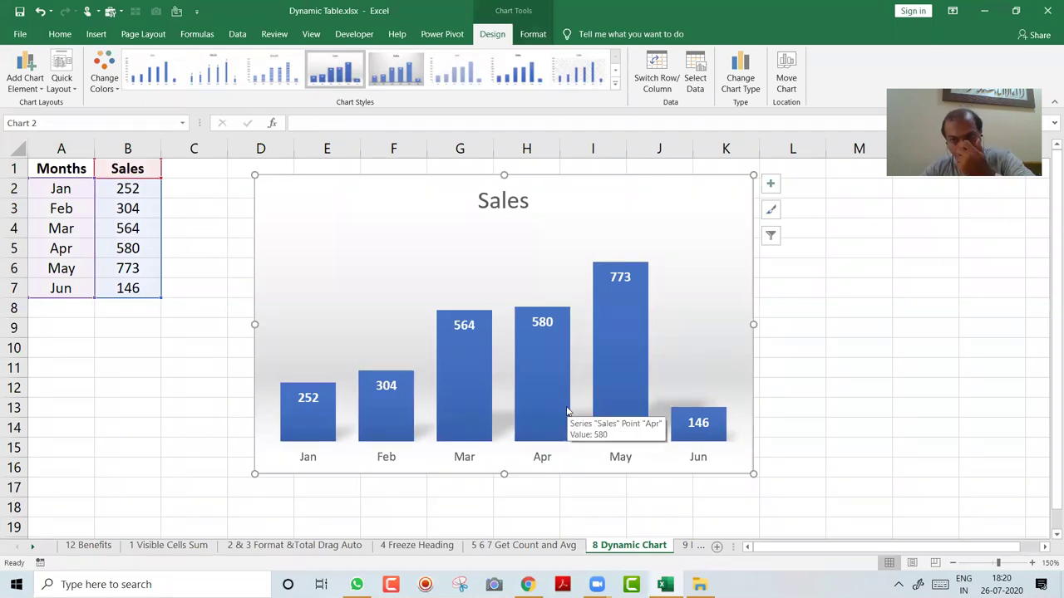
left_click(64, 319)
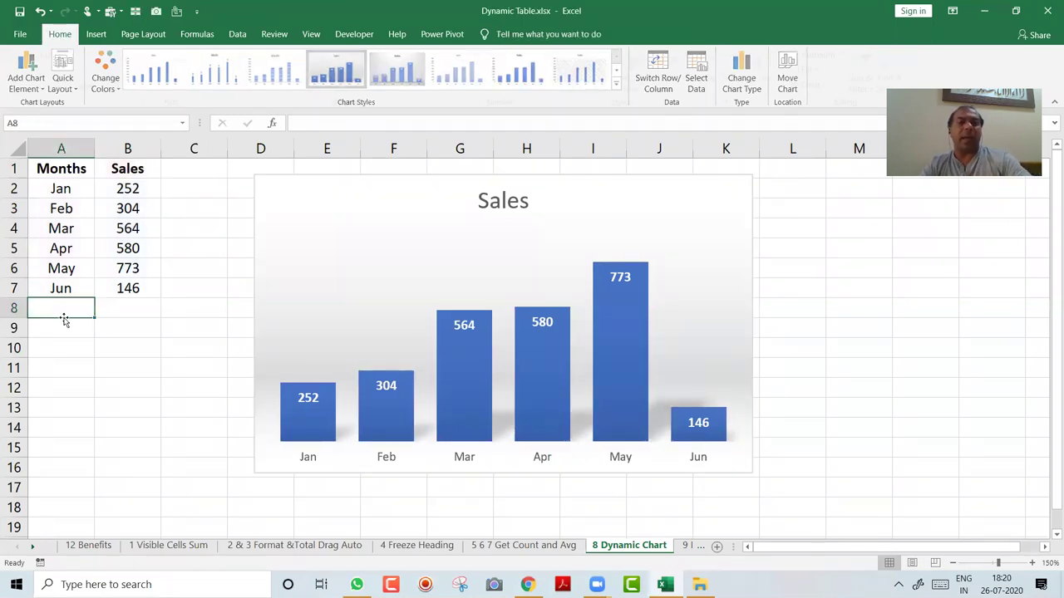
type("Jul")
key("Tab")
type("456")
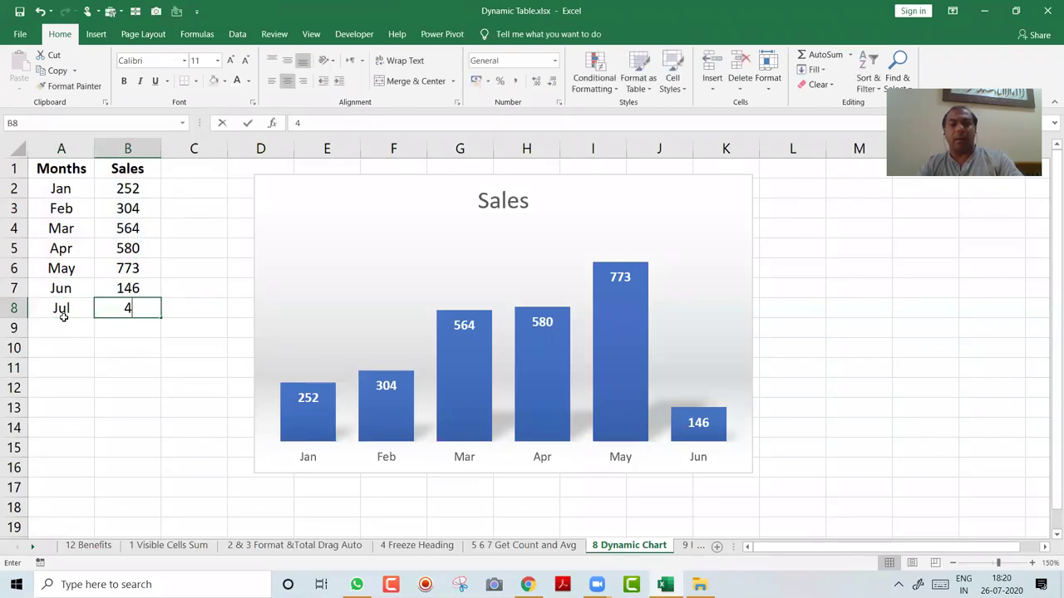
key("Return")
type("Aug")
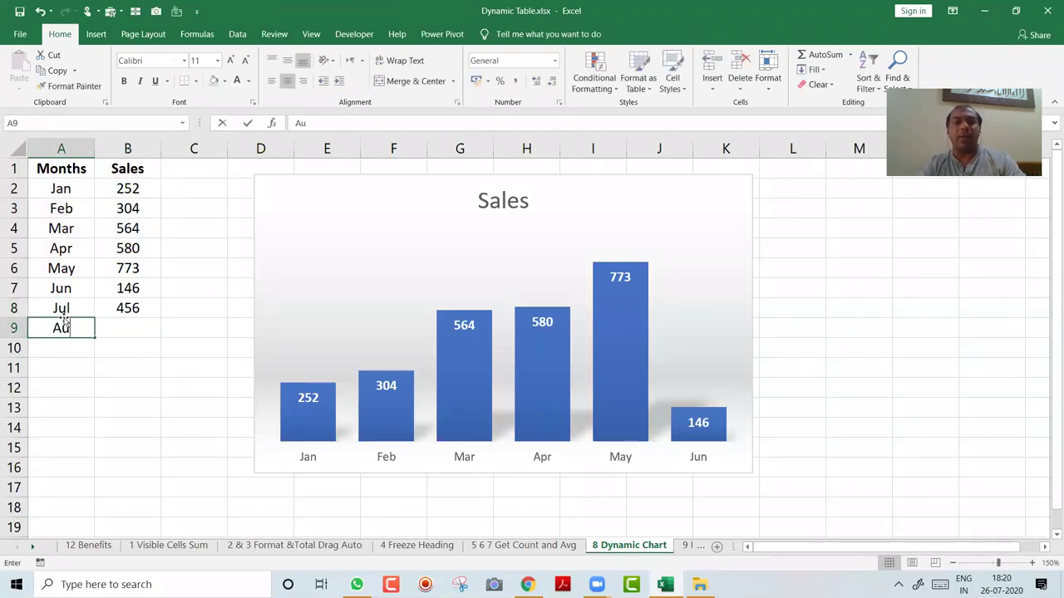
key("Tab")
type("755")
key("Return")
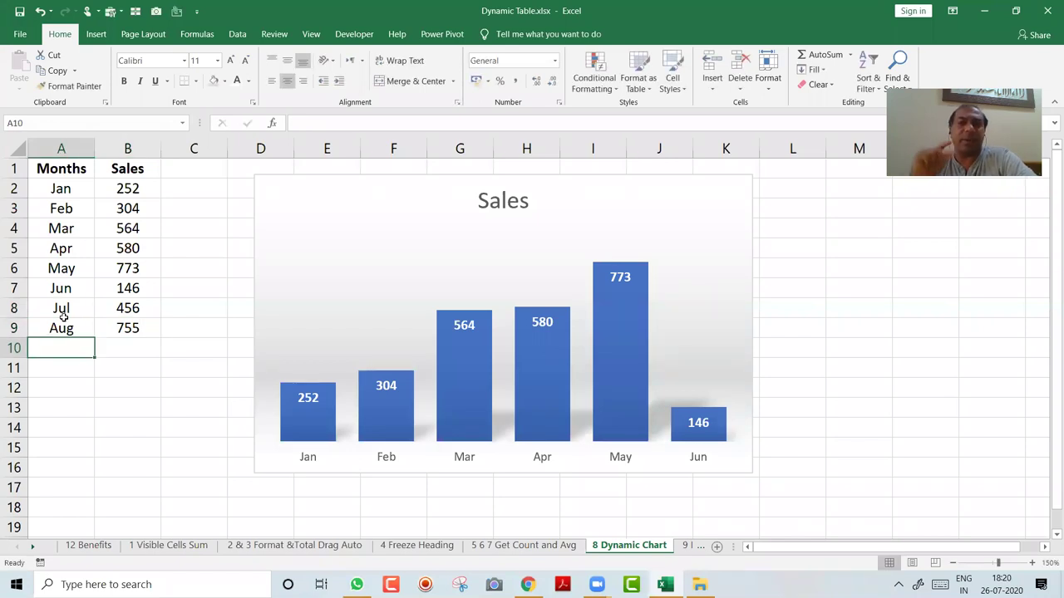
- Extend the chart's source range to include Jul and Aug, then delete the chart
left_click_drag(61, 312, 127, 323)
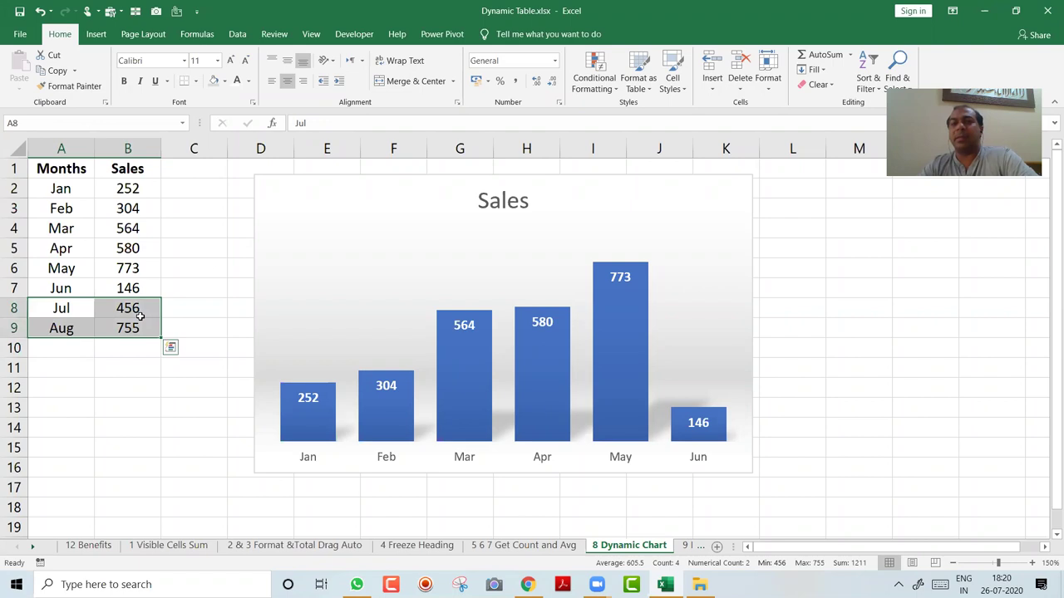
left_click(289, 208)
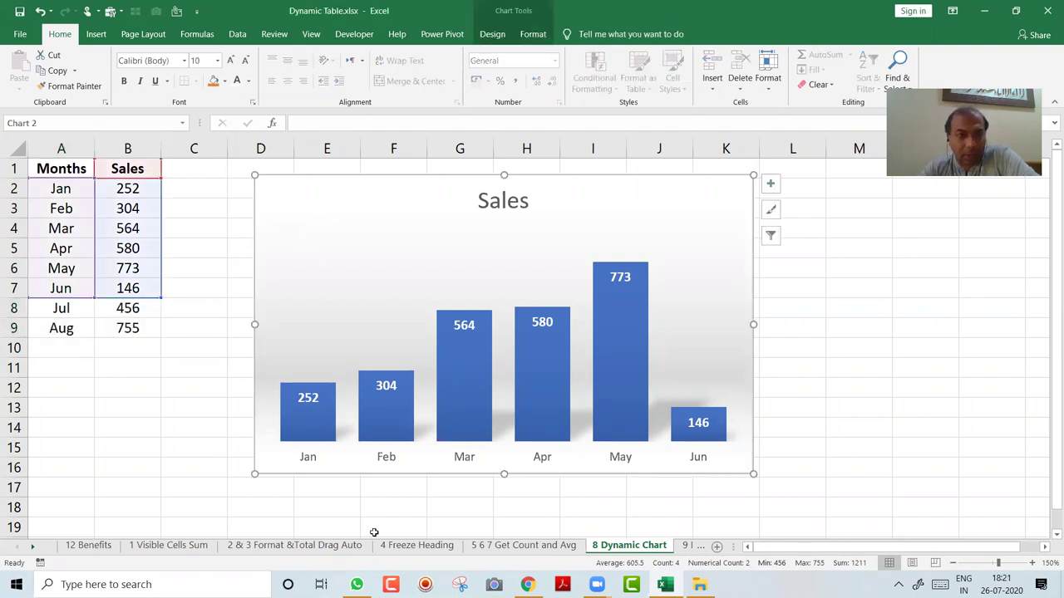
left_click_drag(162, 296, 165, 333)
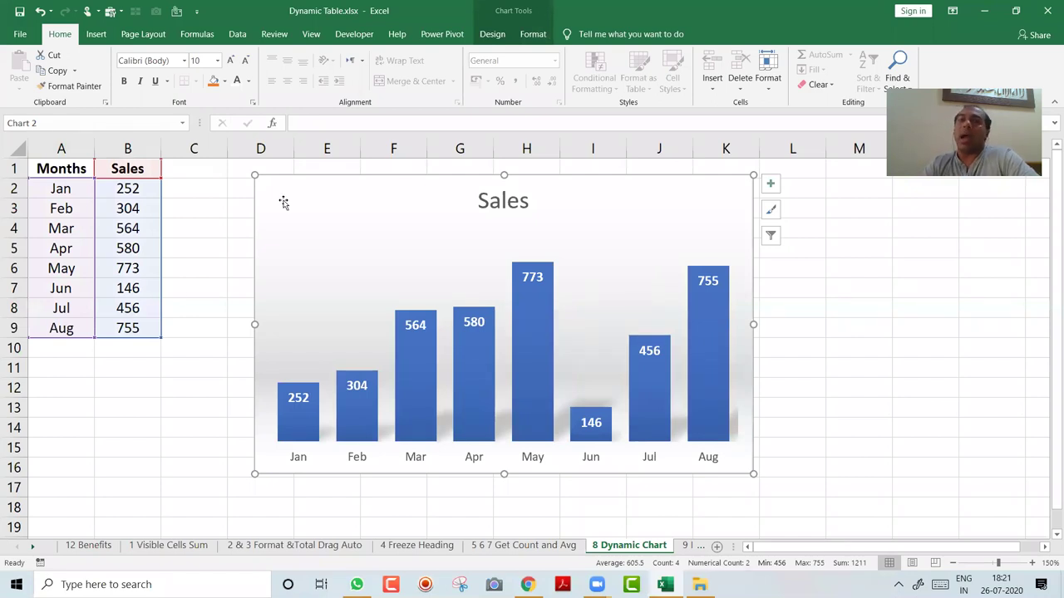
key("Delete")
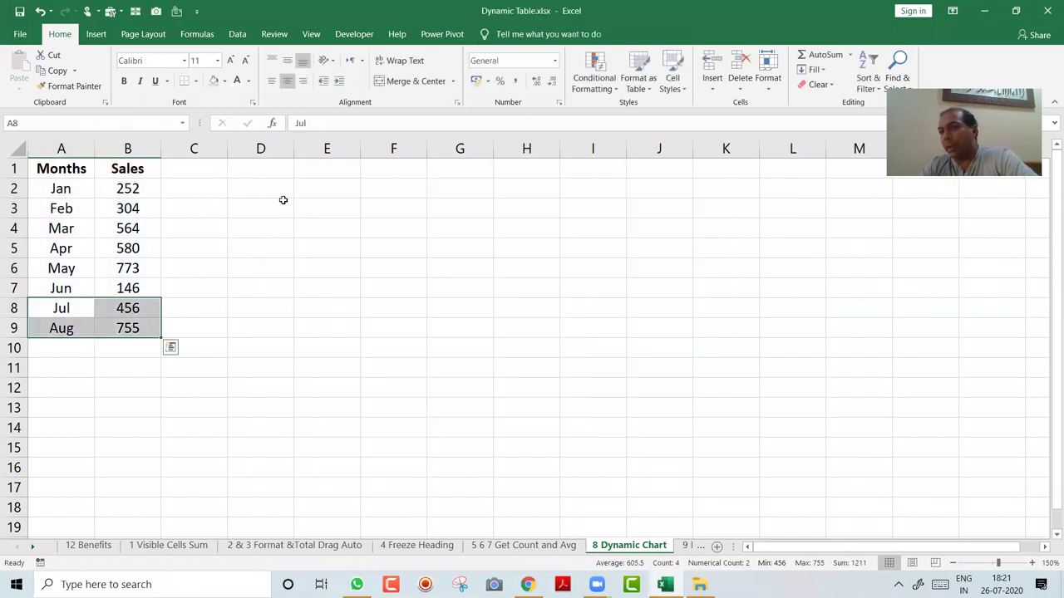
- Convert the month data A1:B9 into a table
left_click(78, 209)
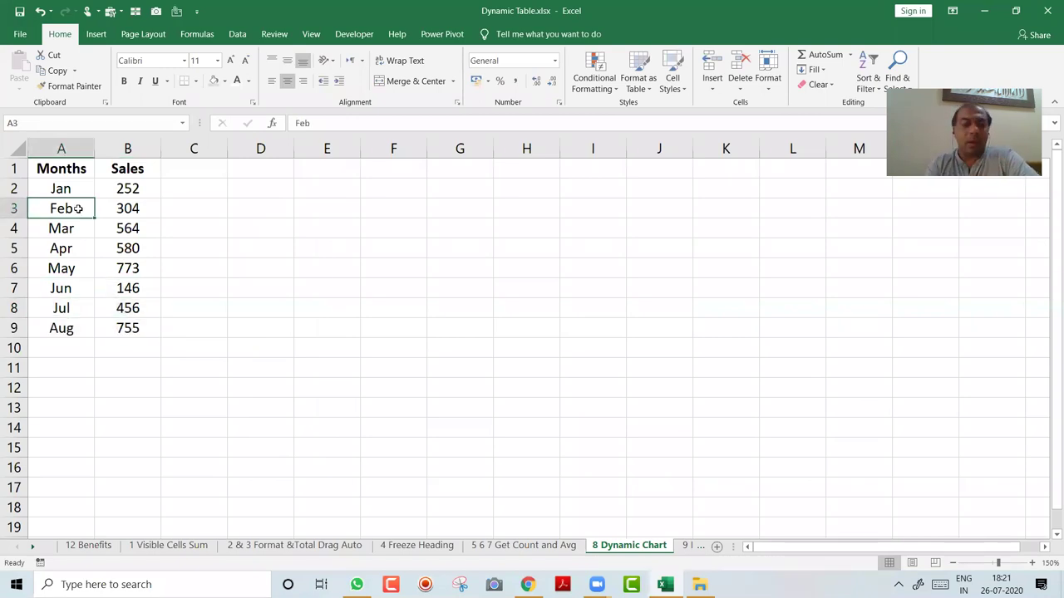
key("ctrl+t")
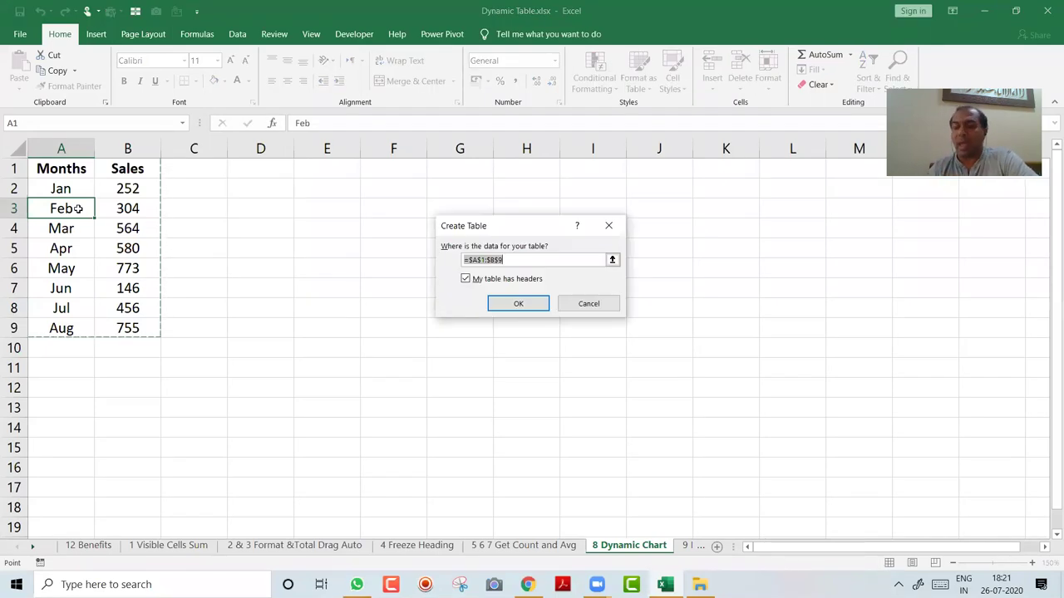
key("Return")
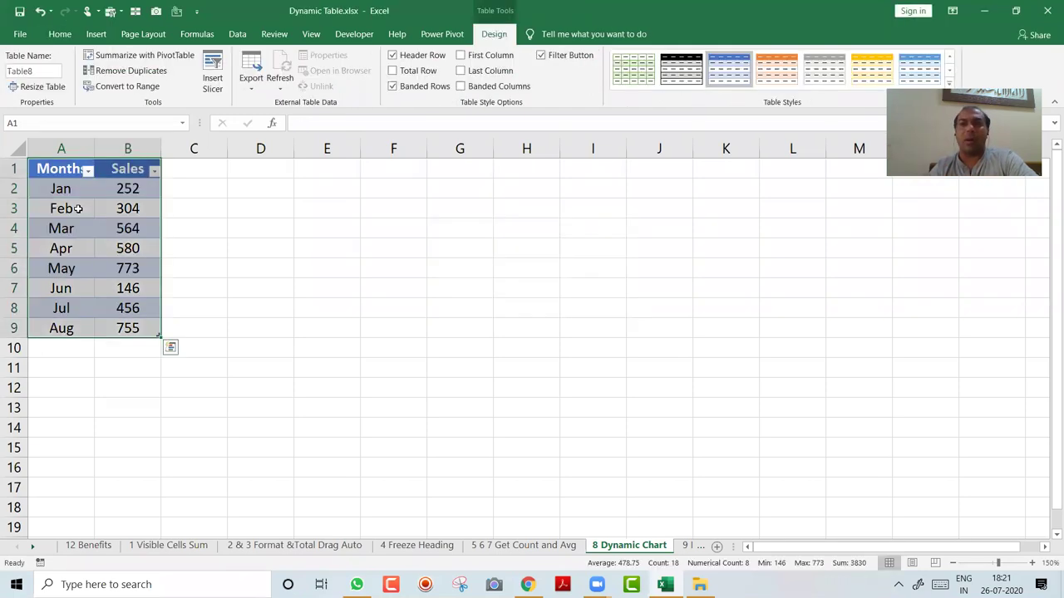
key("Down")
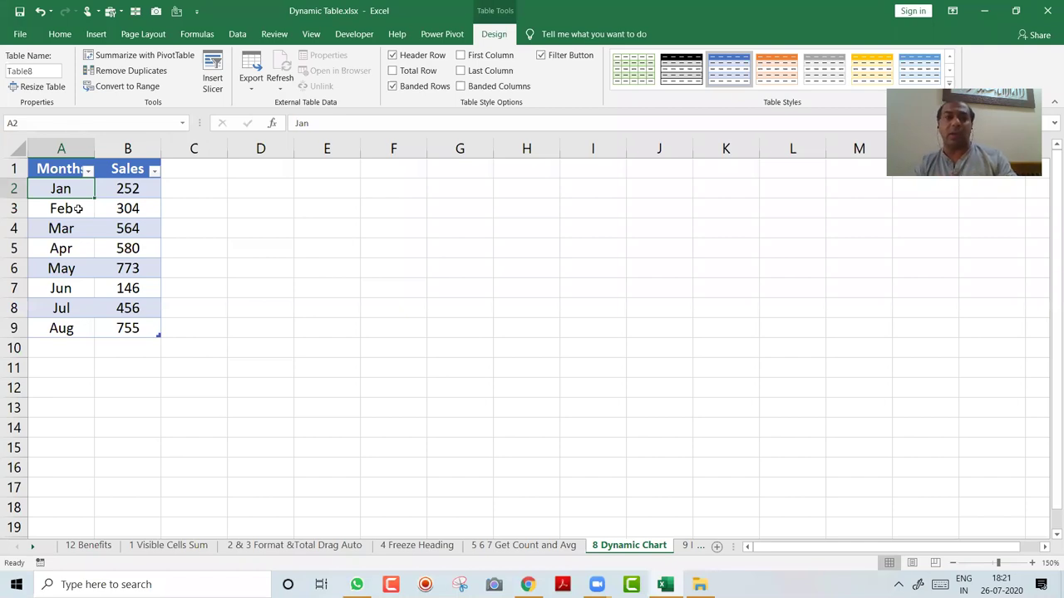
- Insert a clustered column chart with a grey data-label style and type Sept below Aug
left_click(95, 34)
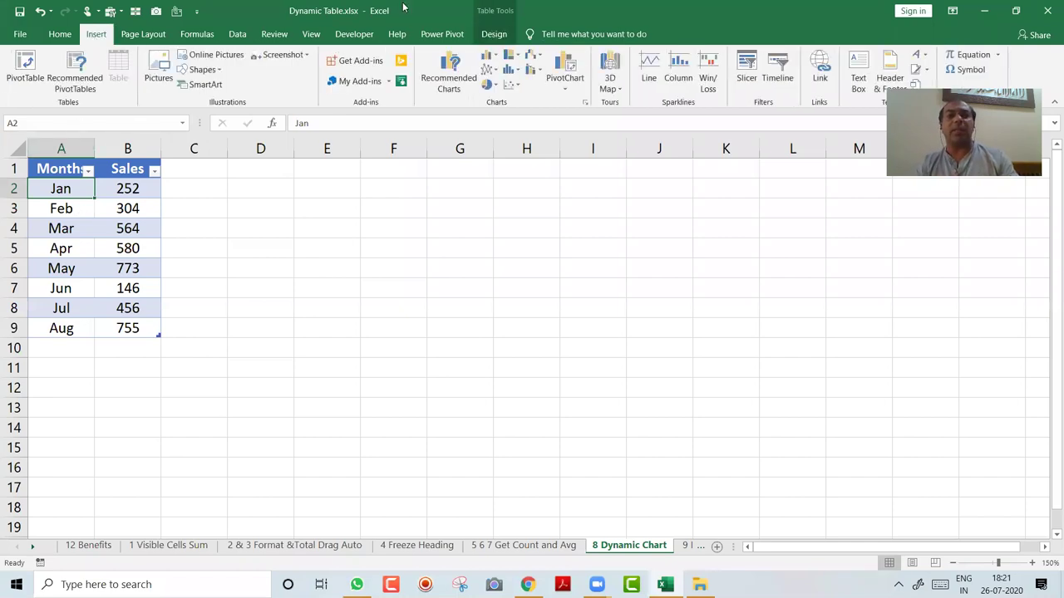
left_click(490, 58)
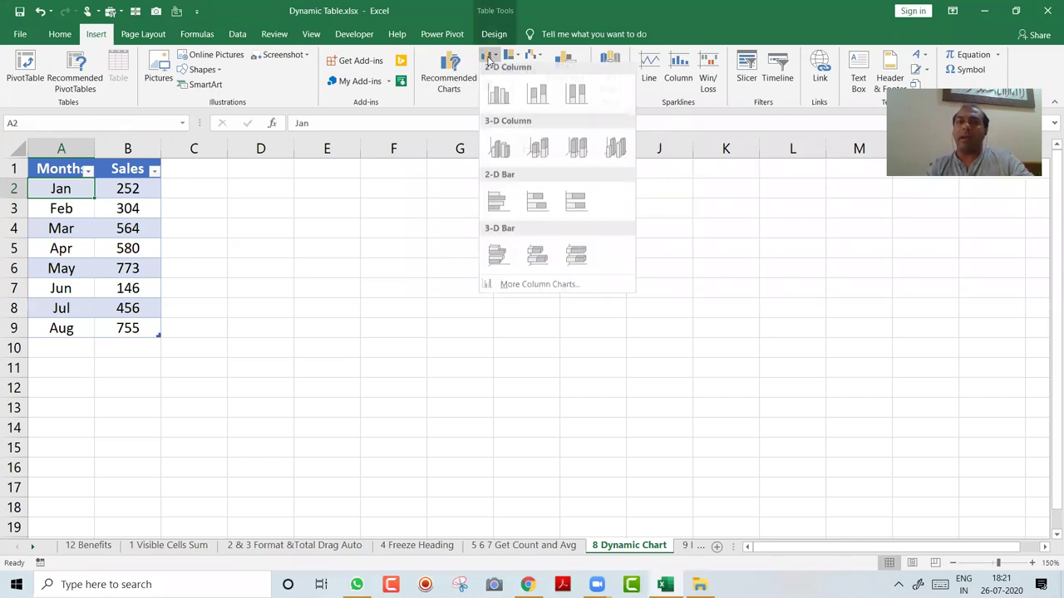
left_click(499, 100)
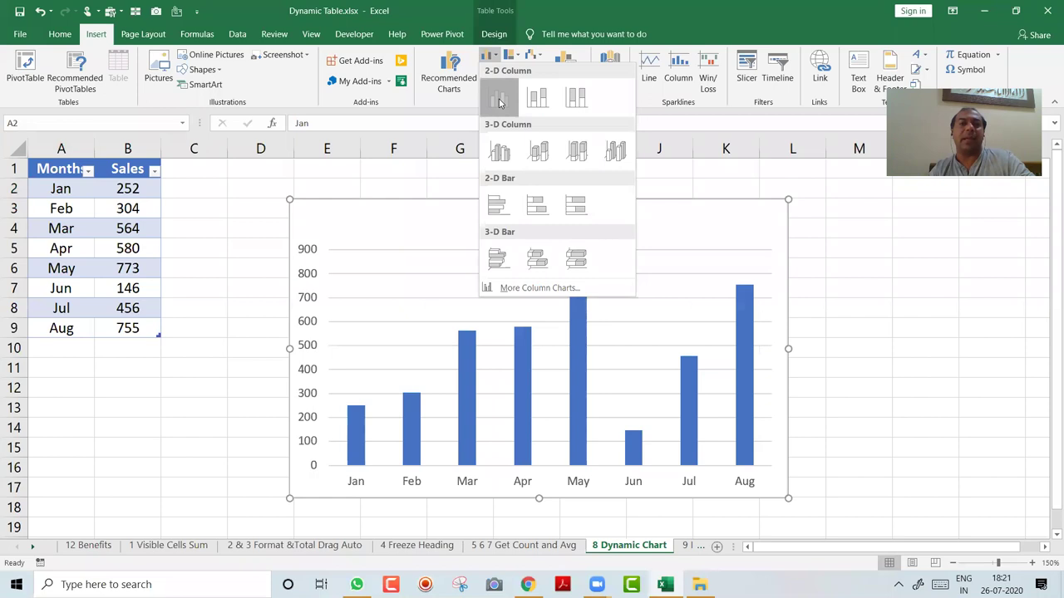
left_click(399, 66)
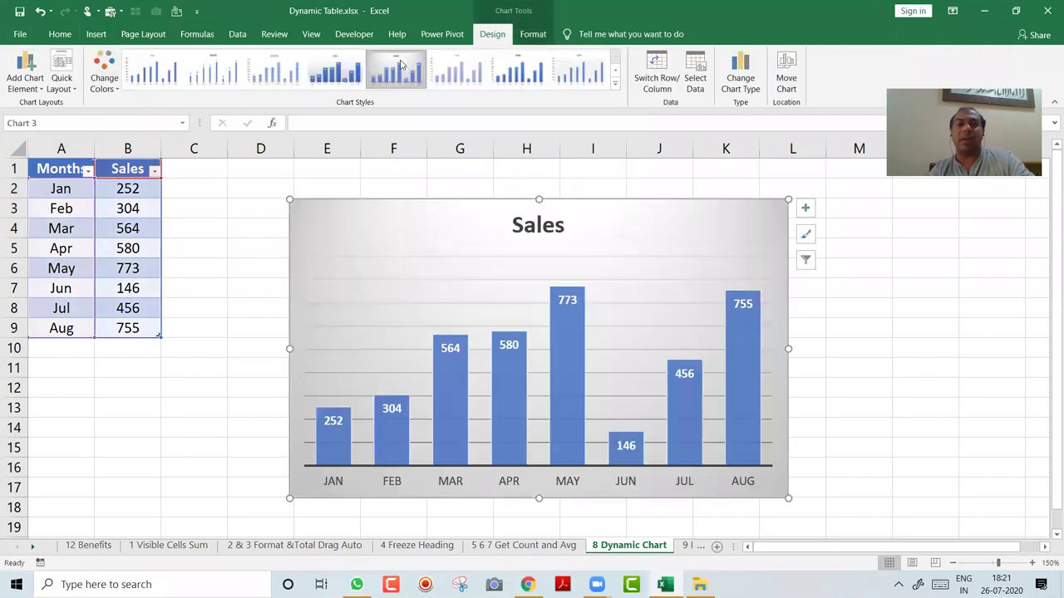
left_click(80, 347)
type("Sept")
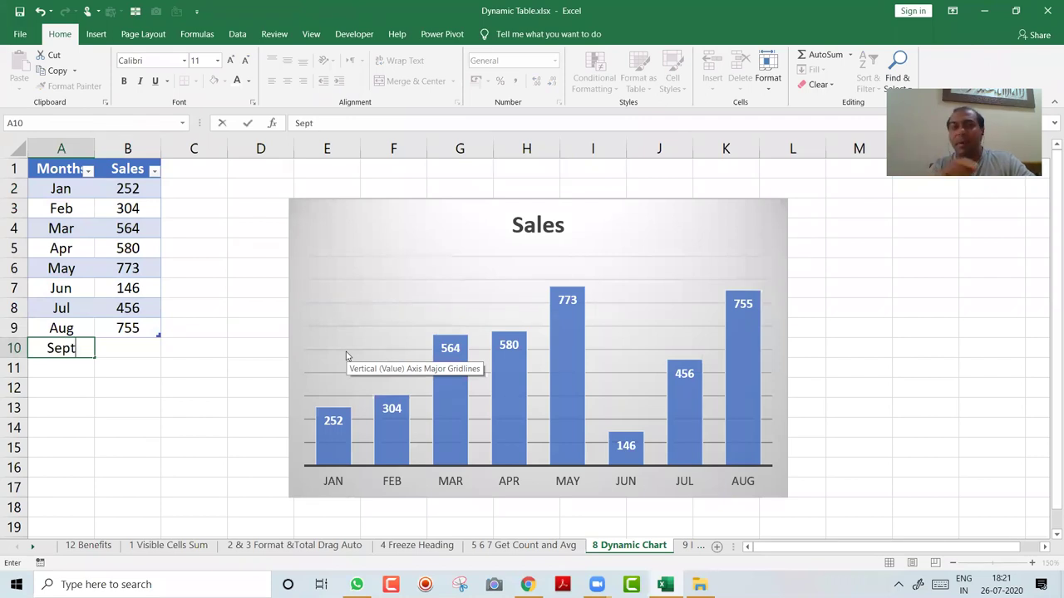
- Enter Sept 788 and Oct 566 so the chart extends through October
key("Tab")
type("788")
key("Return")
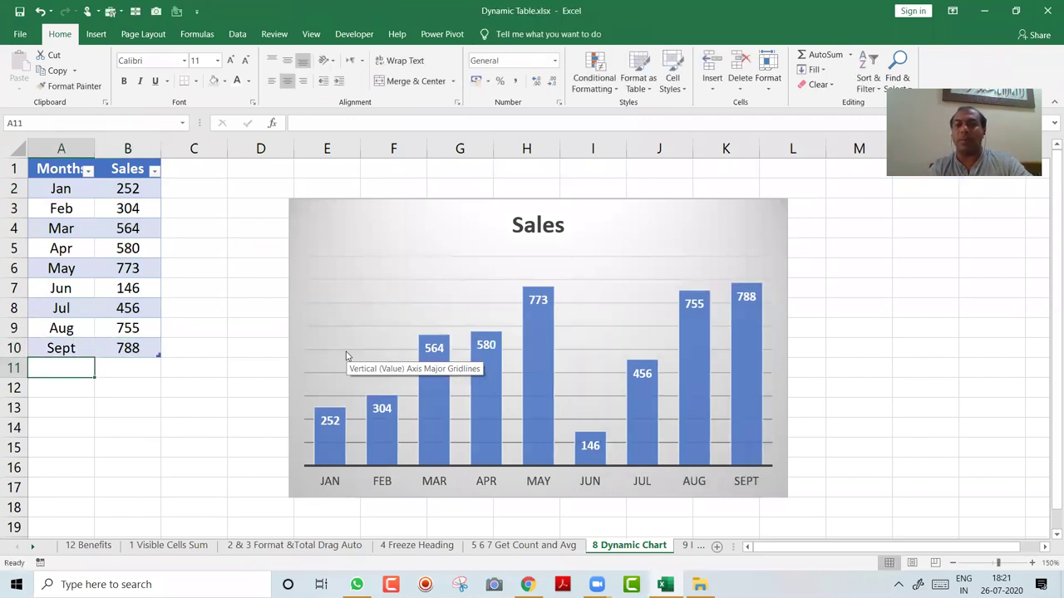
type("Oct")
key("Tab")
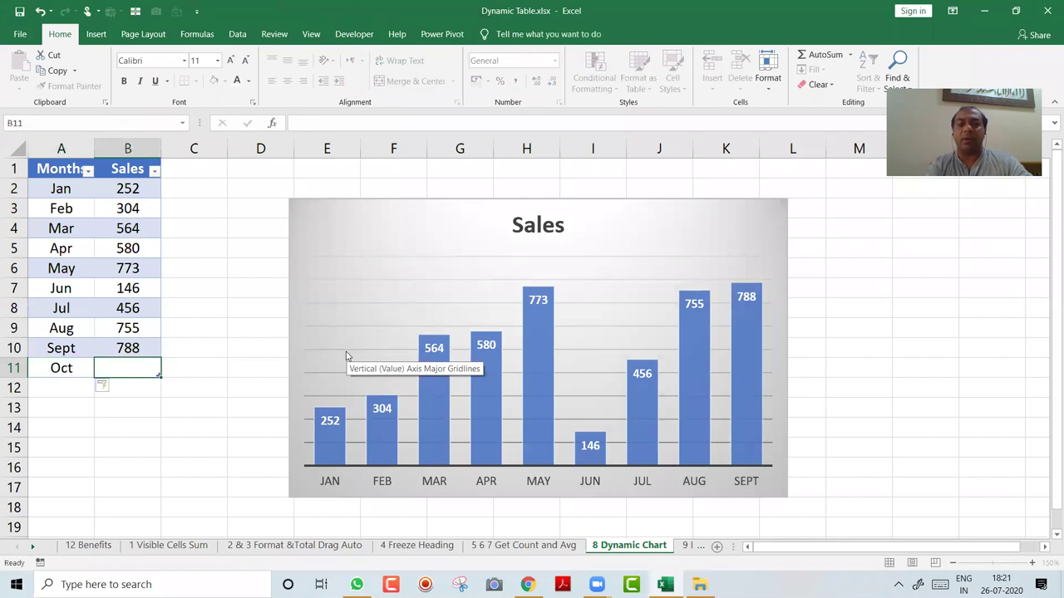
type("566")
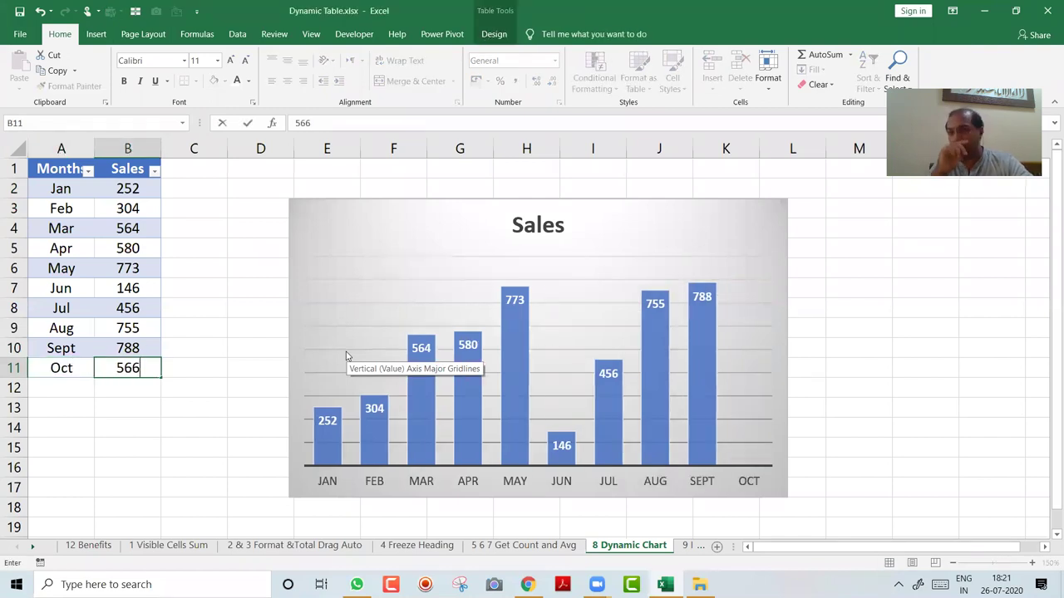
key("Return")
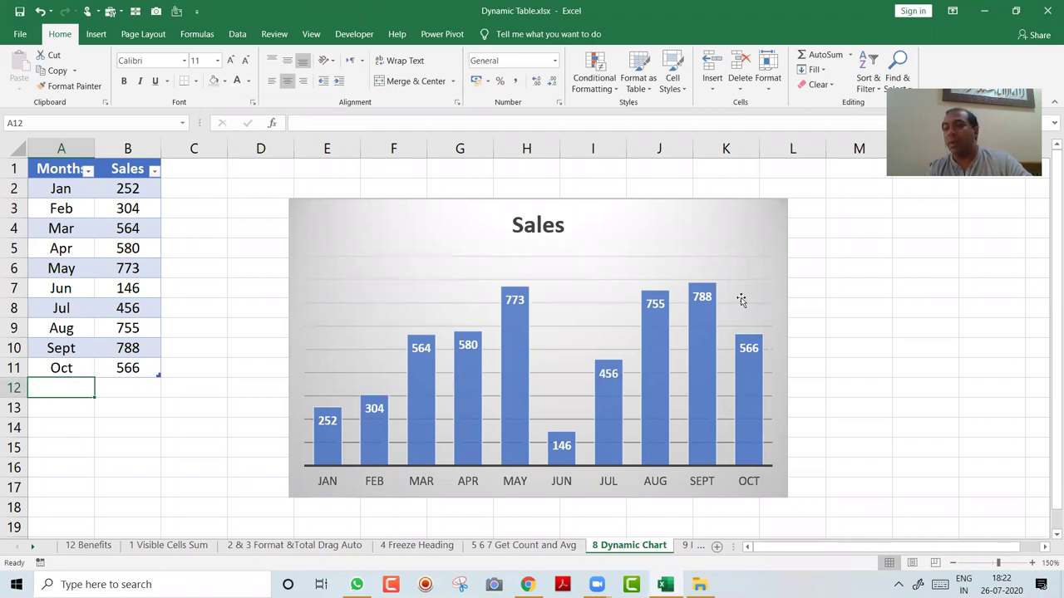
left_click(1000, 236)
left_click(124, 258)
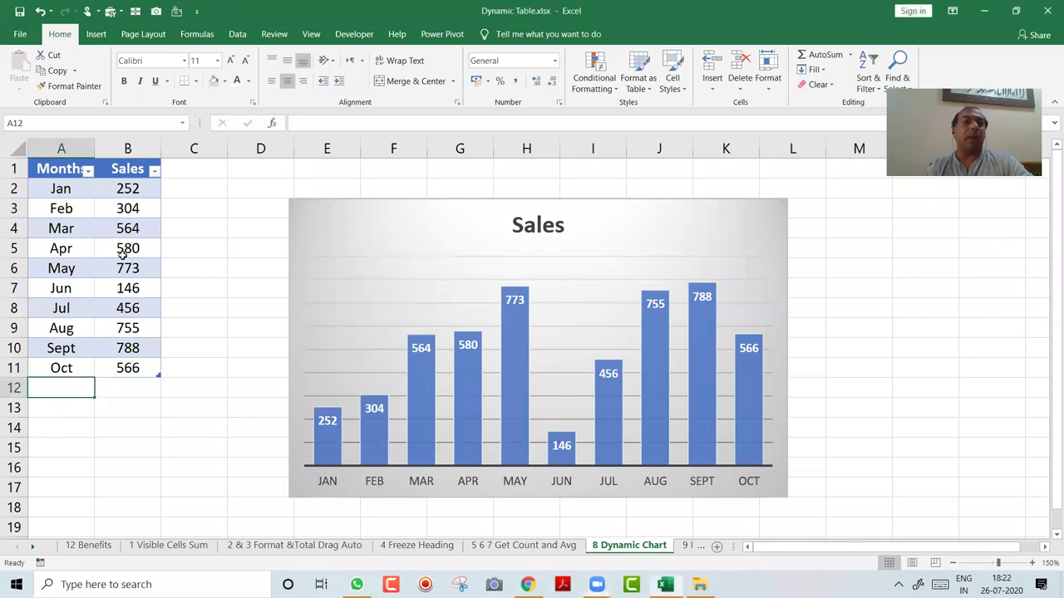
left_click(112, 250)
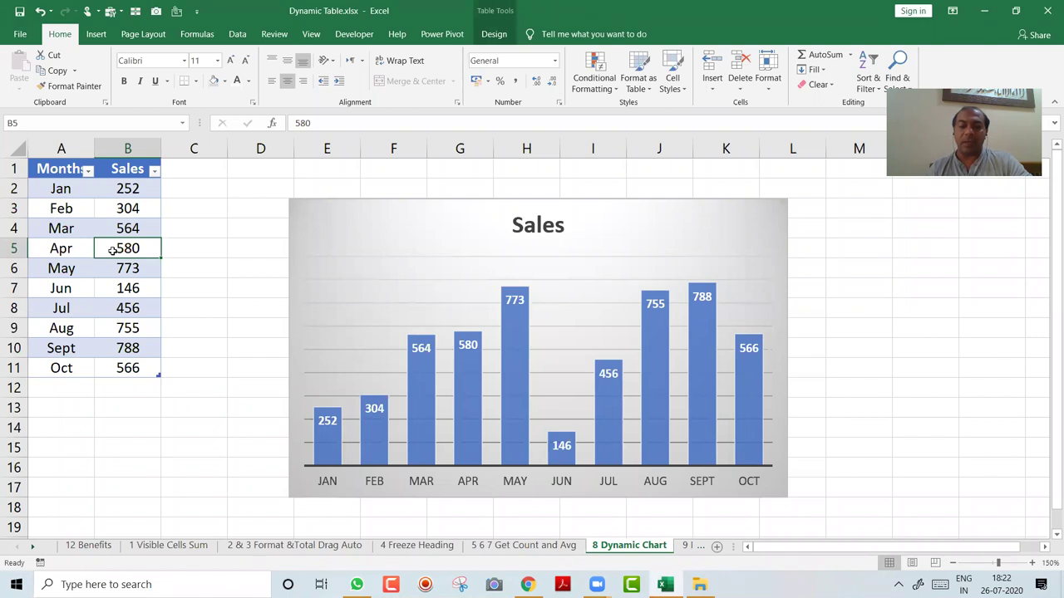
right_click(112, 251)
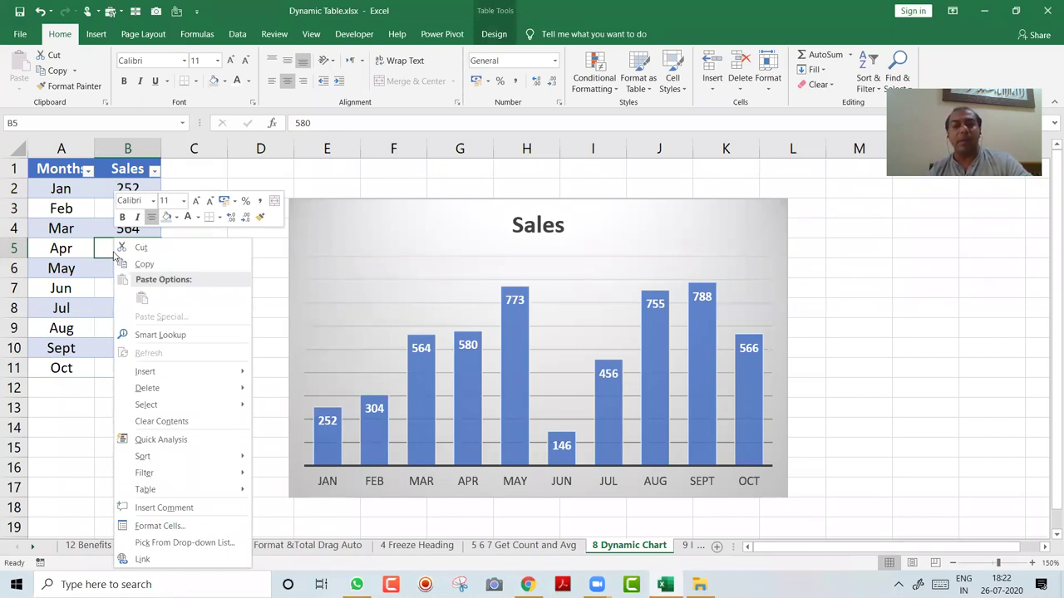
key("b")
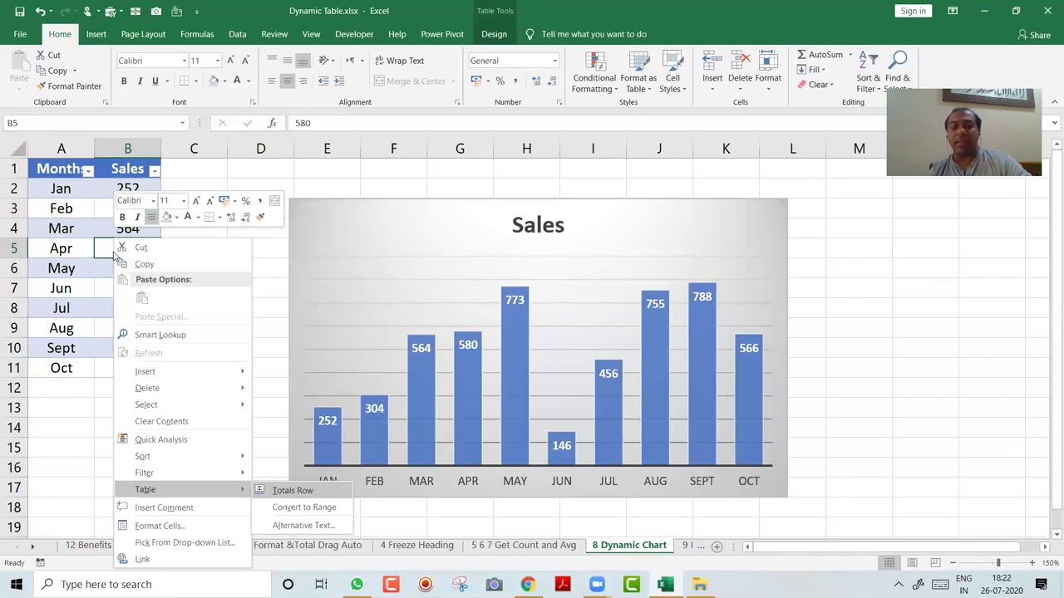
key("v")
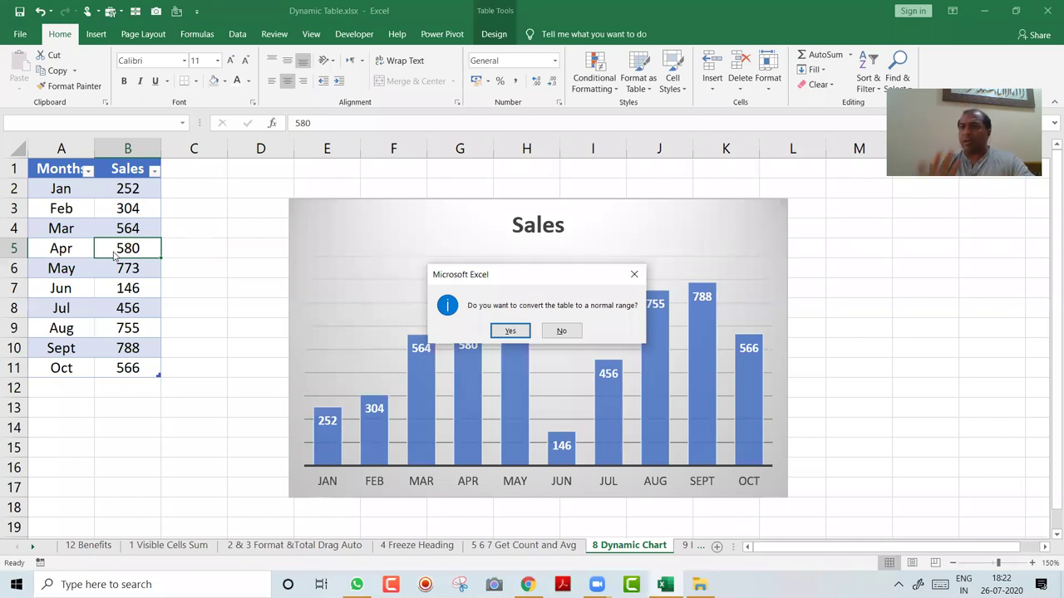
key("Escape")
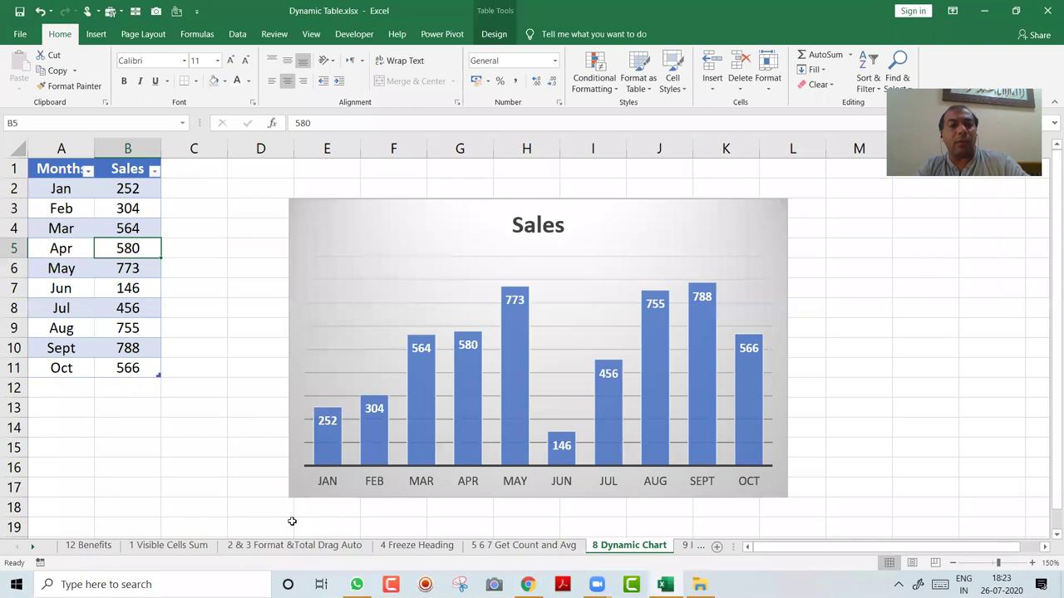
- Nudge the sales chart slightly higher and return to the earlier sheets
left_click(301, 212)
left_click_drag(304, 190, 305, 190)
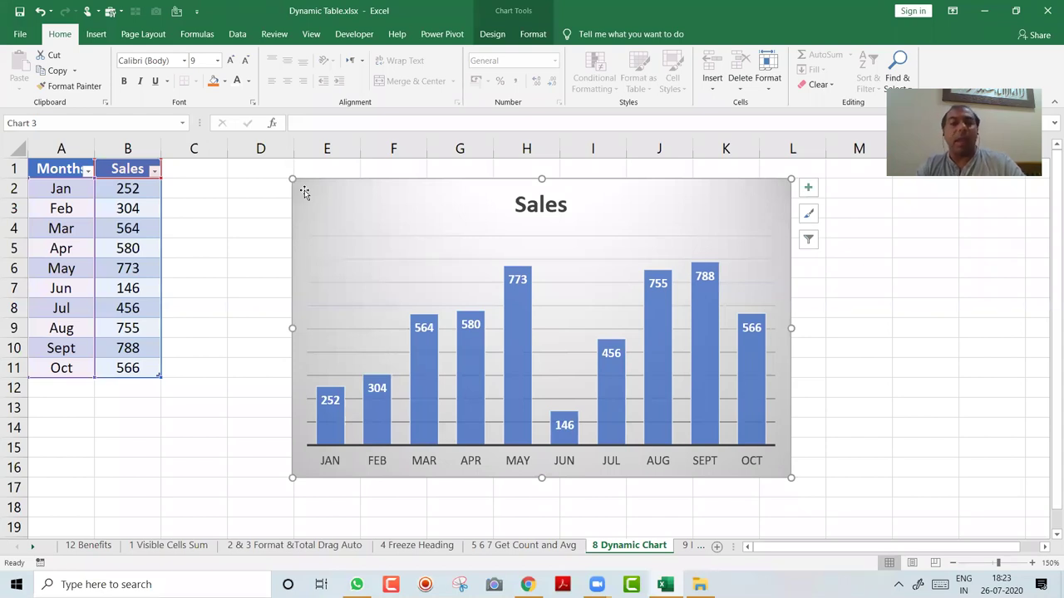
key("ctrl+Page_Down")
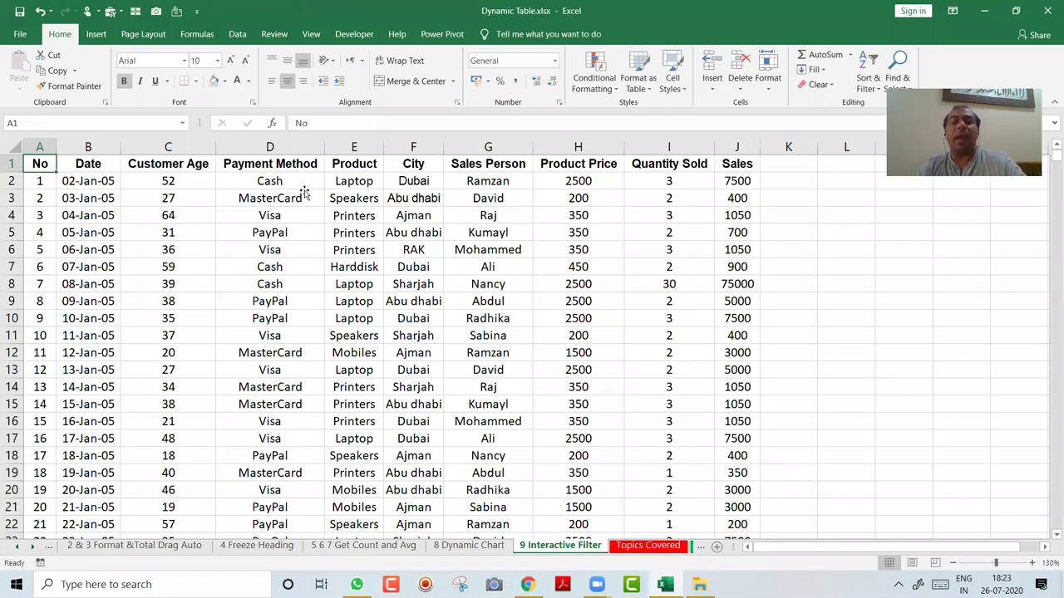
key("ctrl+Page_Up")
key("ctrl+Page_Up")
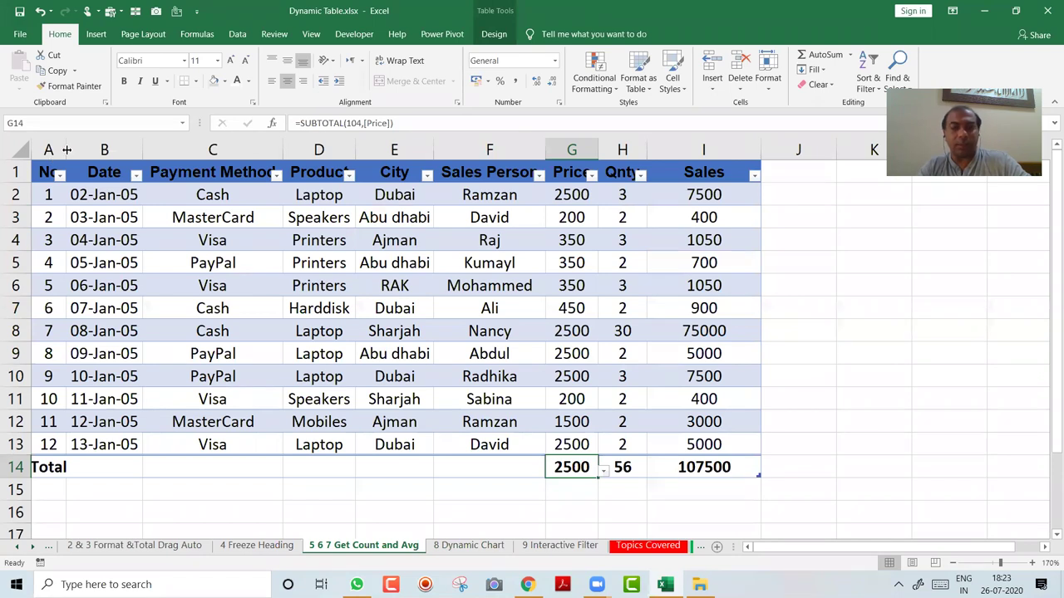
- Zoom to 180% and select the table's Total row and last Sales value 5000
left_click(1032, 563)
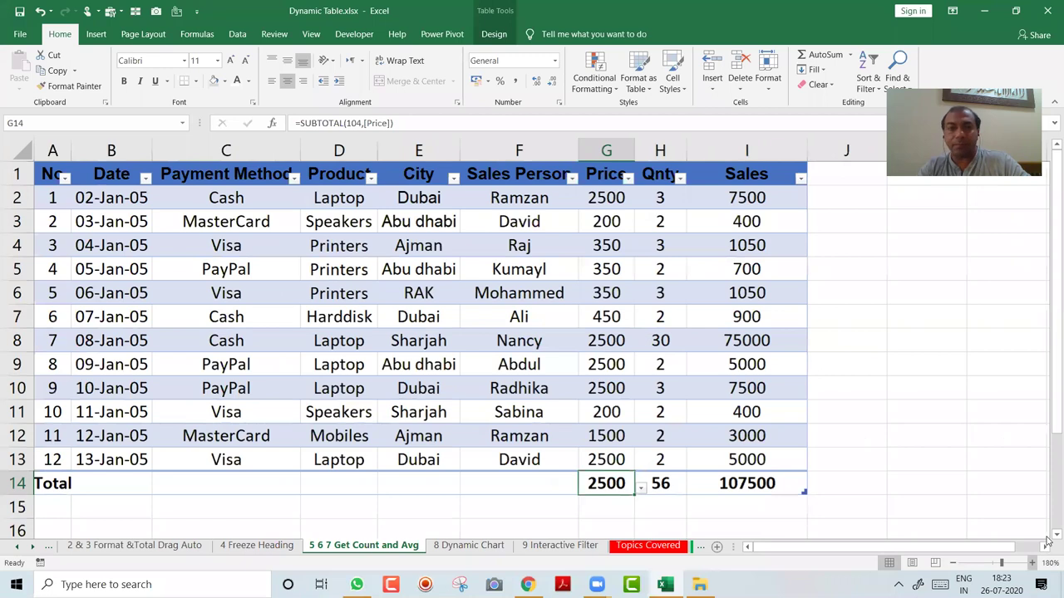
scroll(485, 460, "down", 1)
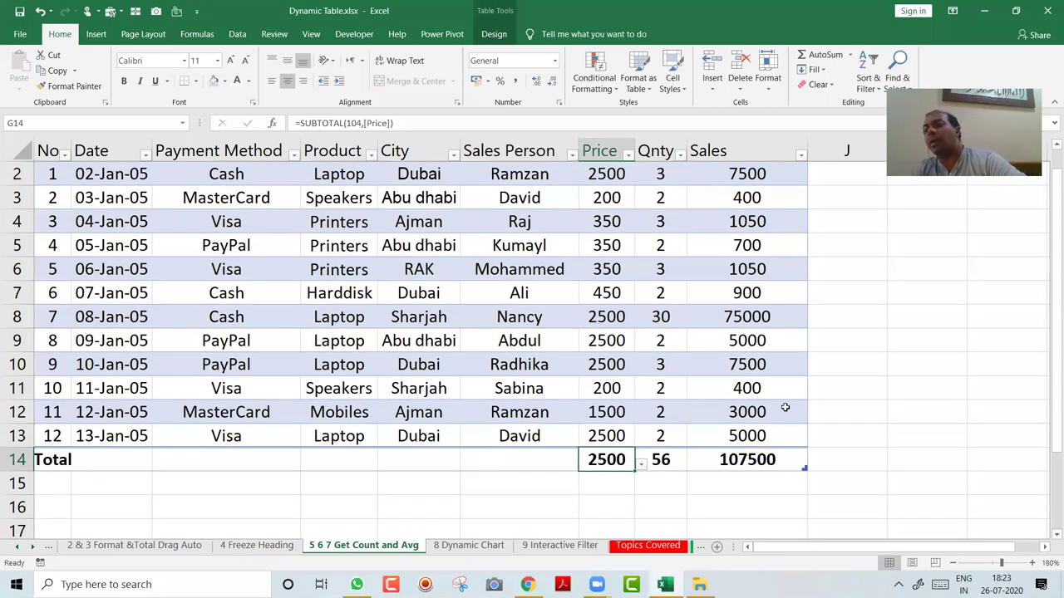
key("Up")
key("Left")
key("Left")
key("Left")
key("Left")
key("Left")
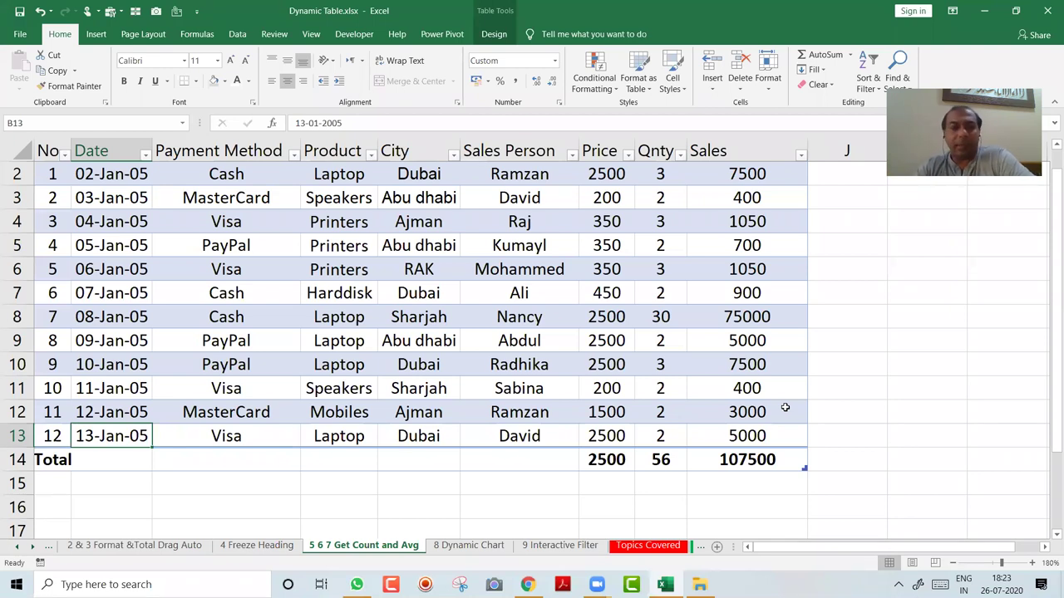
left_click(18, 459)
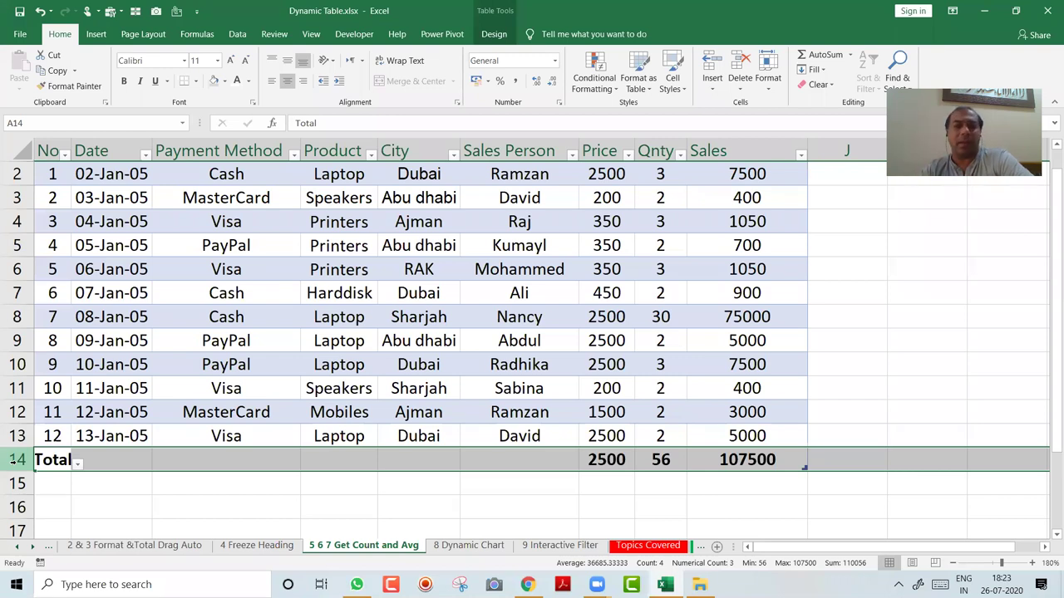
left_click(750, 438)
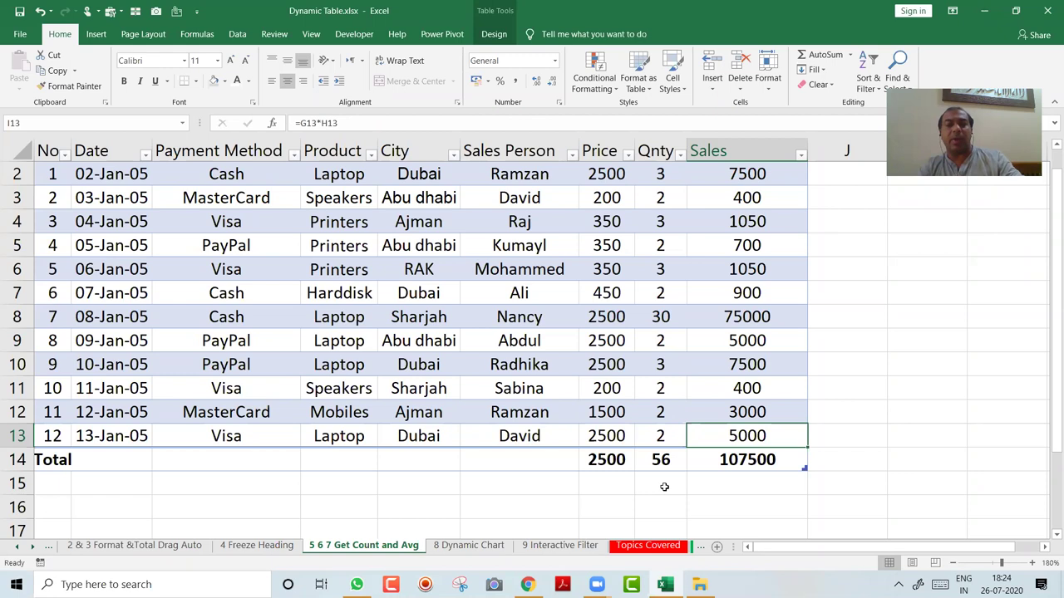
- Add a table row above Total with Price 100 and Qnty 3
key("Tab")
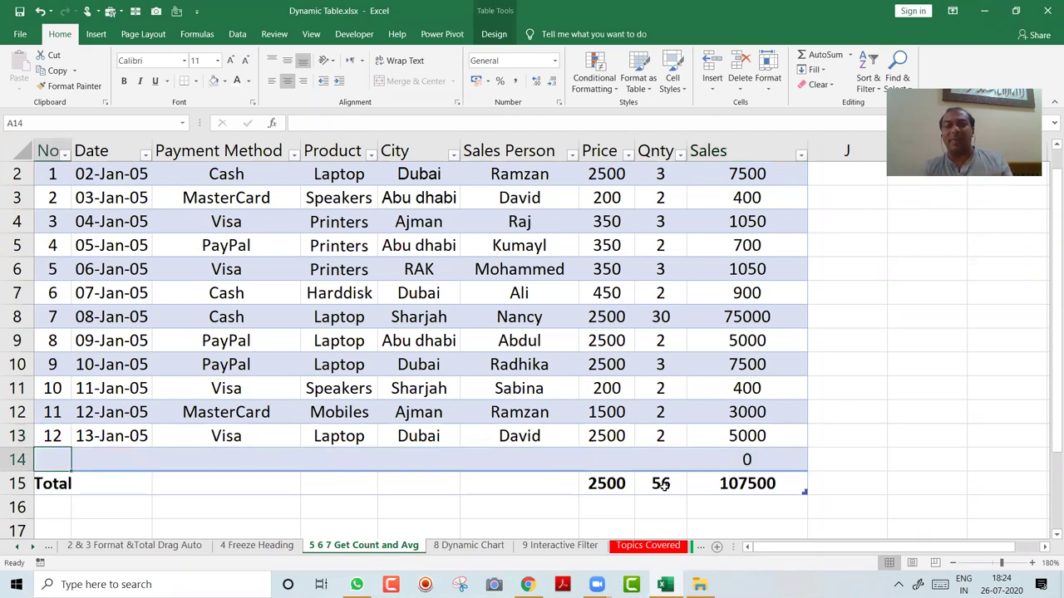
key("Tab")
key("Tab")
key("Tab")
key("Tab")
key("Tab")
key("Tab")
key("Tab")
key("shift+Tab")
type("100")
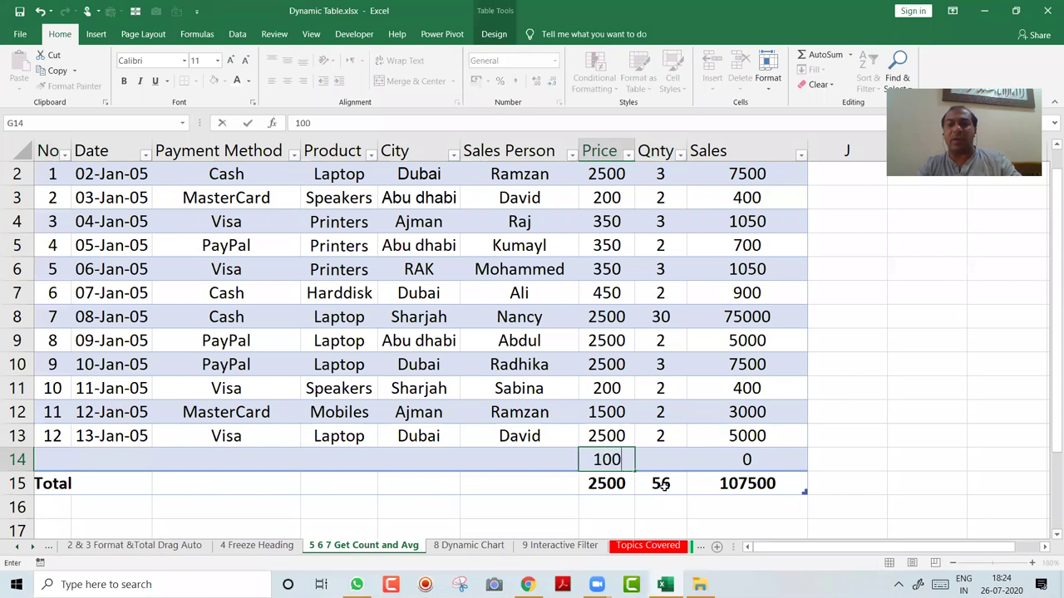
key("Tab")
type("3")
key("Tab")
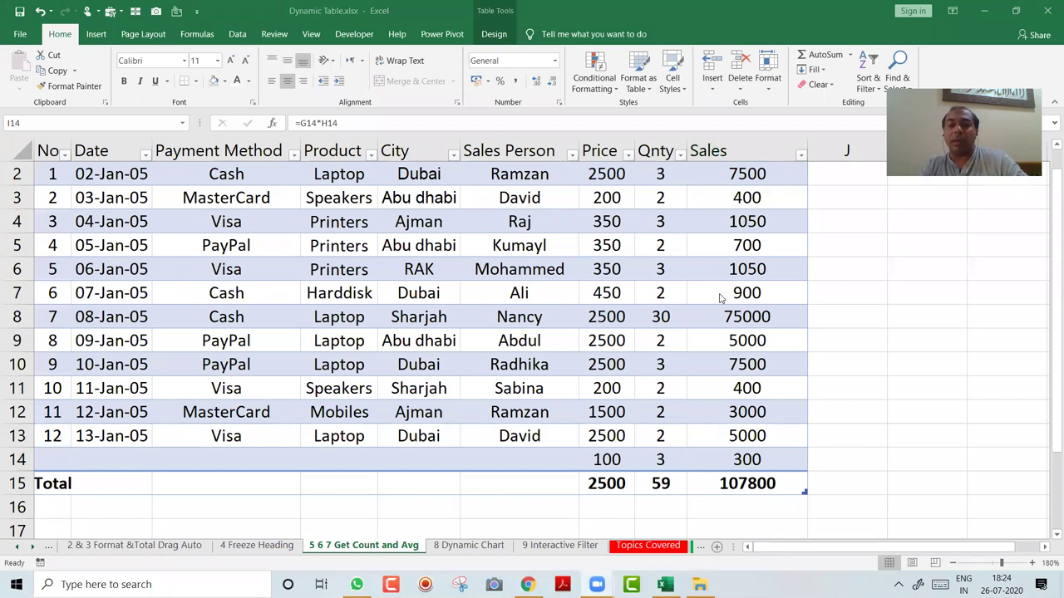
left_click(542, 550)
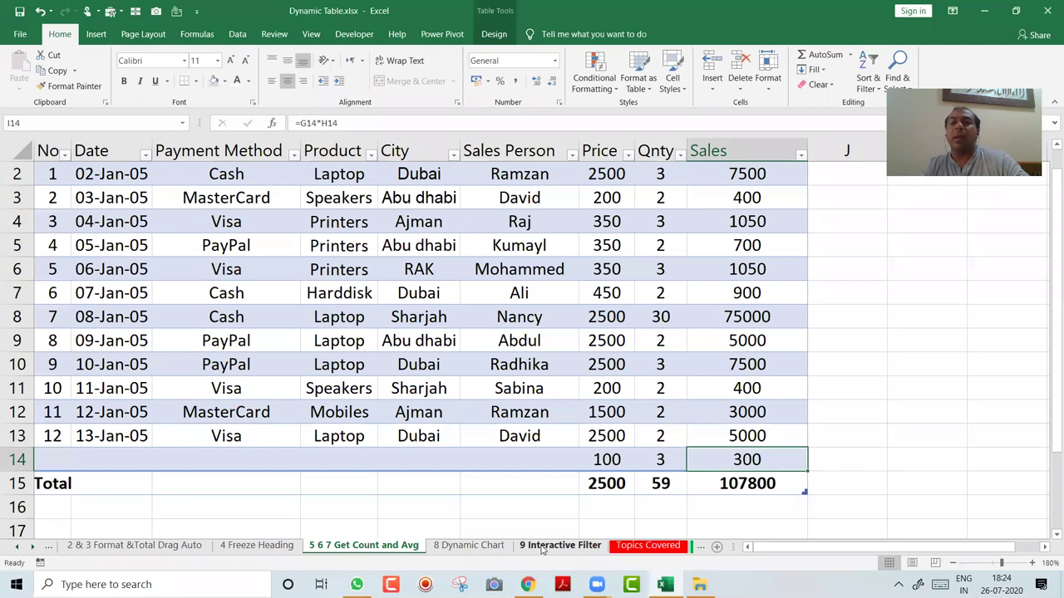
- On the 9 Interactive Filter sheet, insert blank columns before the data in column A
left_click(559, 546)
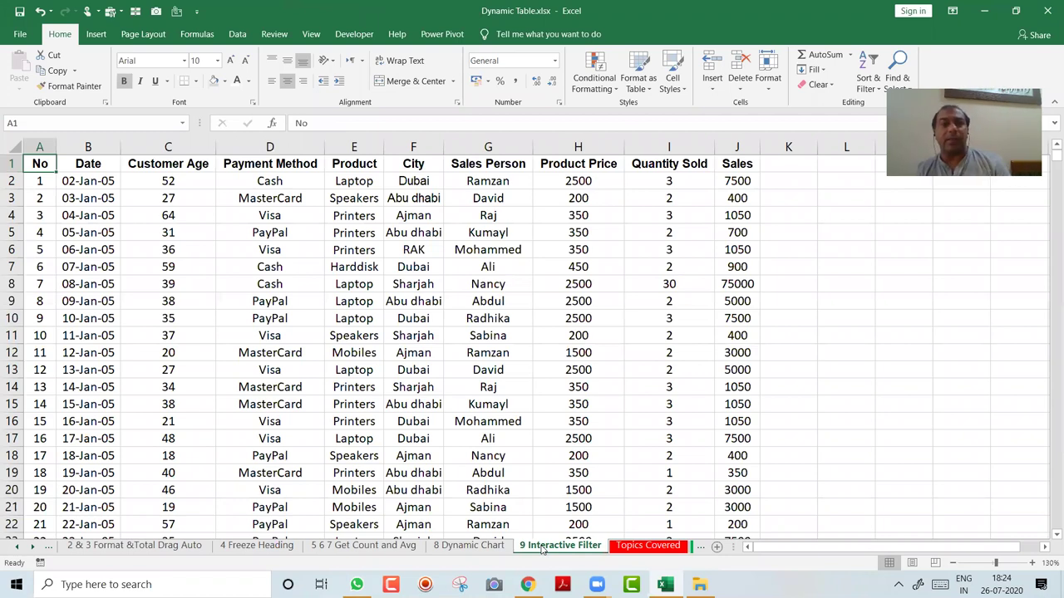
left_click(40, 146)
key("ctrl+shift+plus")
key("ctrl+shift+plus")
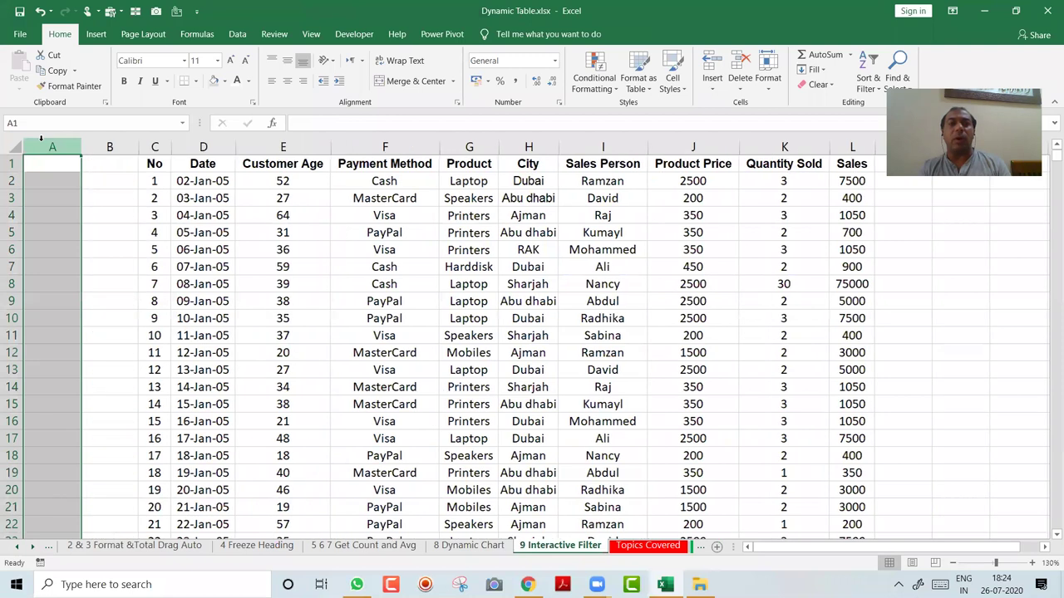
key("ctrl+shift+plus")
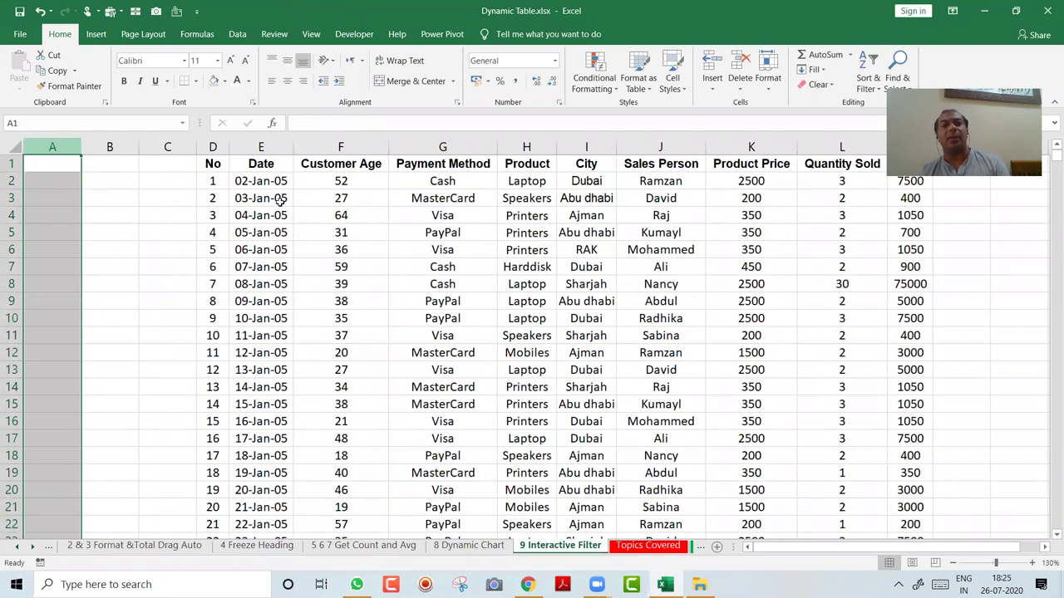
- Convert the sales data into a table with headers and select cells inside it
left_click(346, 221)
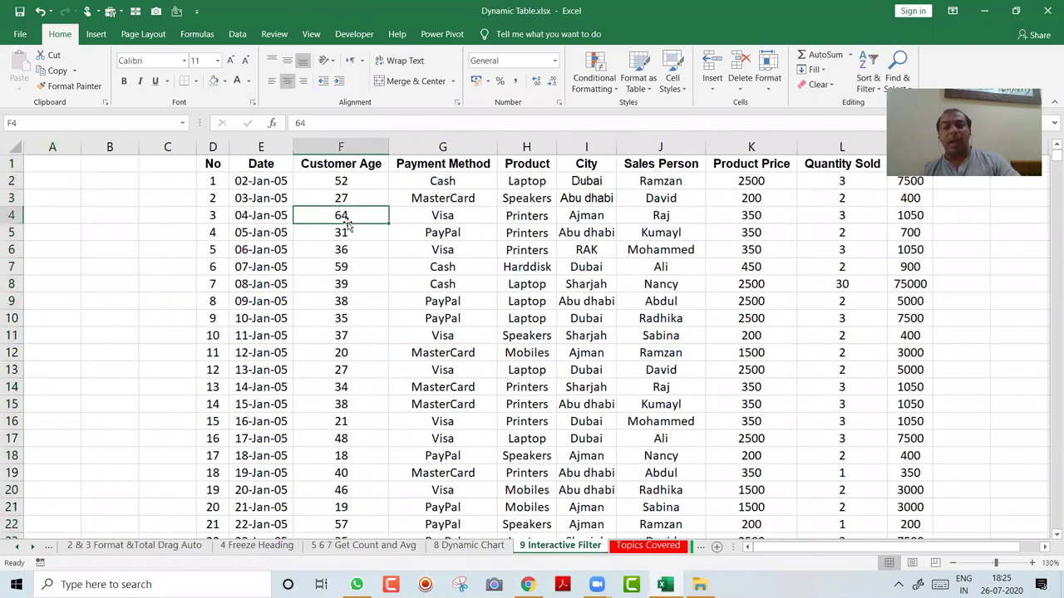
key("ctrl+t")
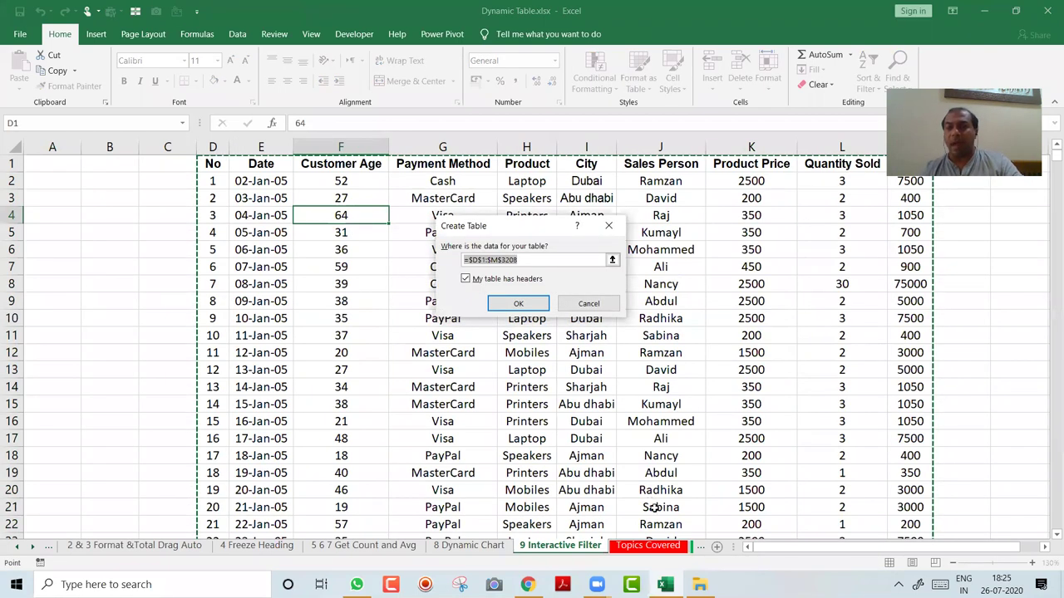
key("Return")
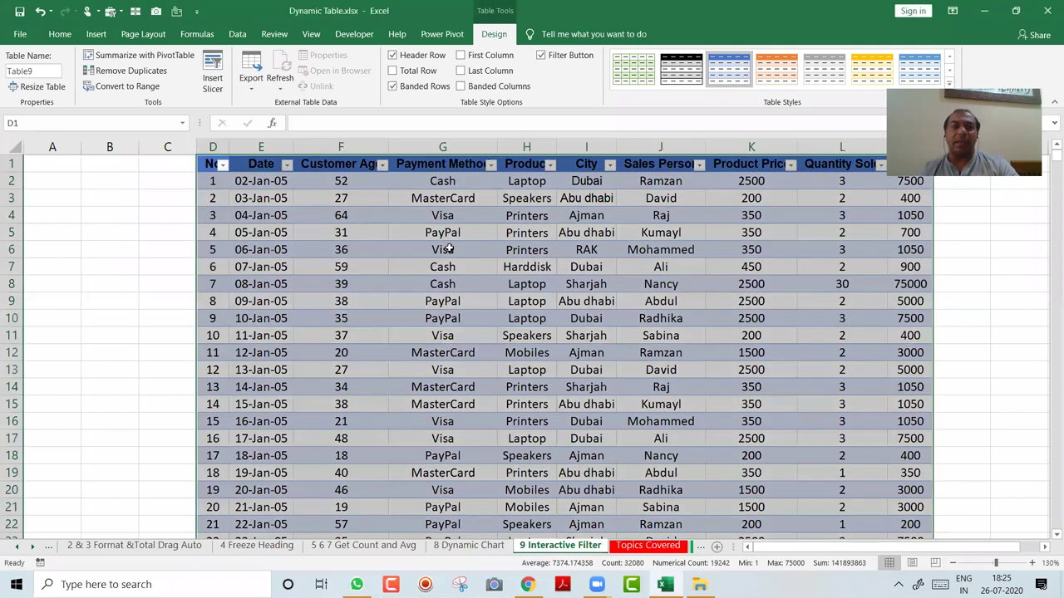
left_click(449, 249)
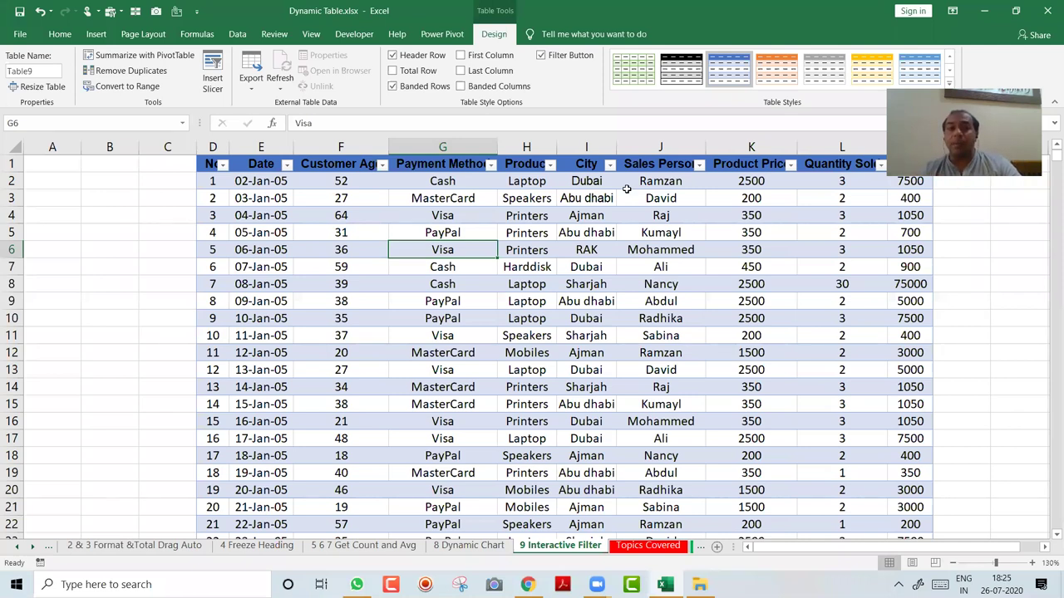
left_click(565, 332)
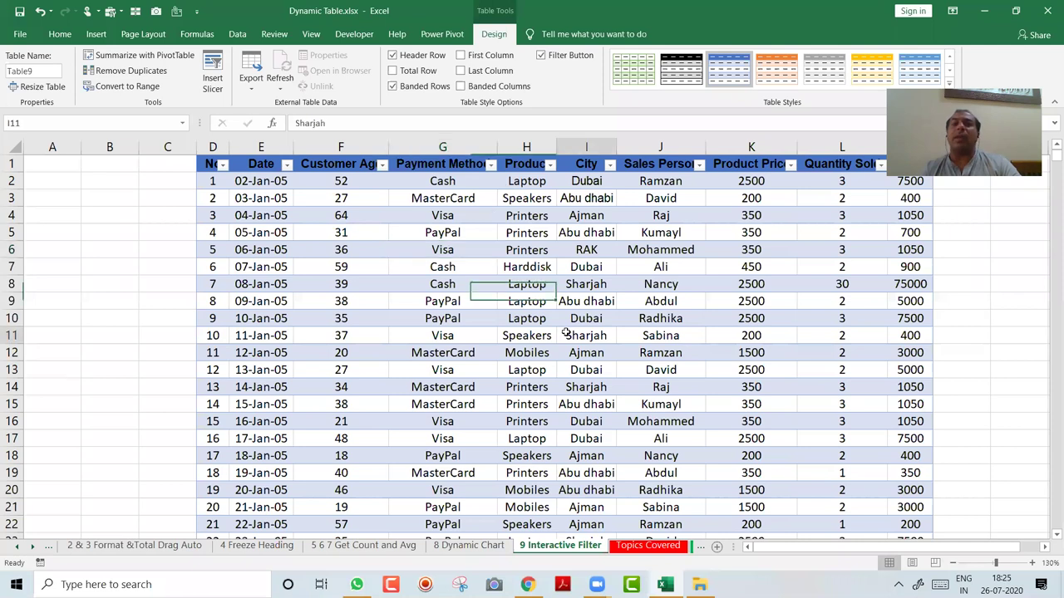
left_click(463, 267)
left_click(435, 252)
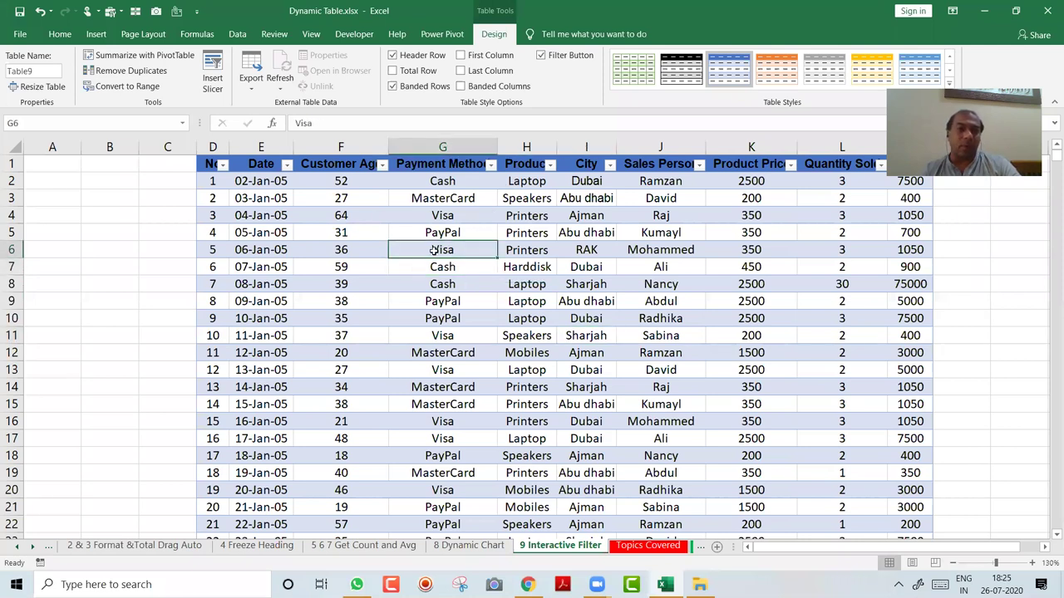
left_click(96, 35)
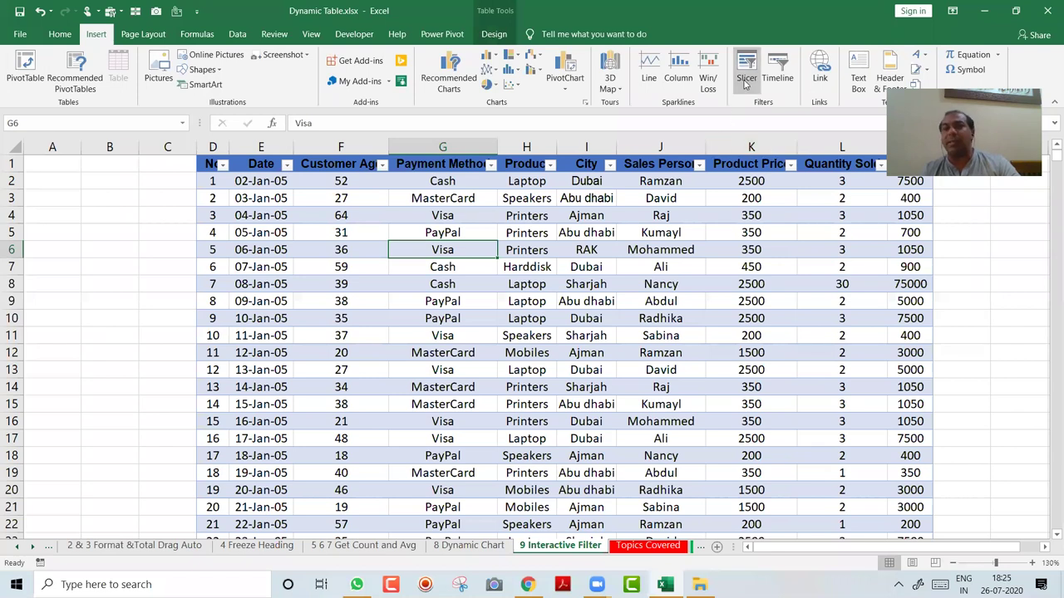
- Insert a City slicer, move it to columns A–B and resize it narrower
left_click(746, 83)
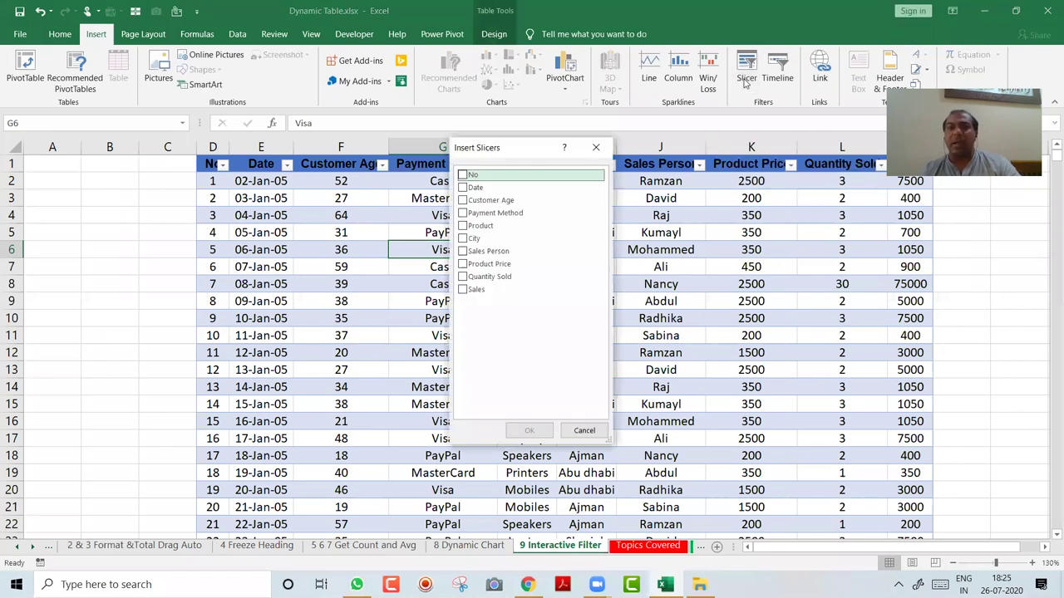
left_click(463, 238)
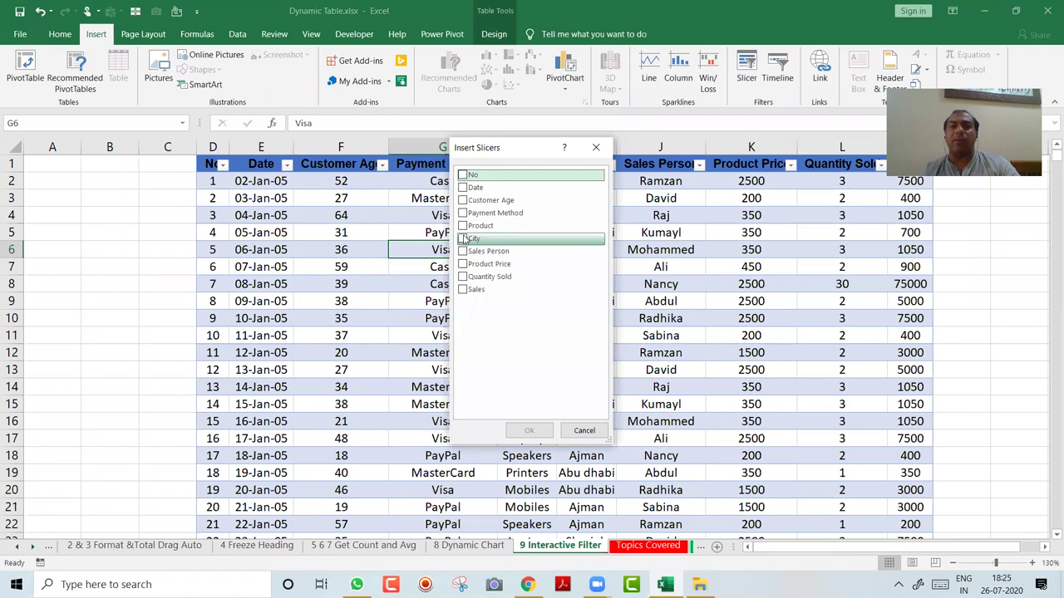
left_click(530, 429)
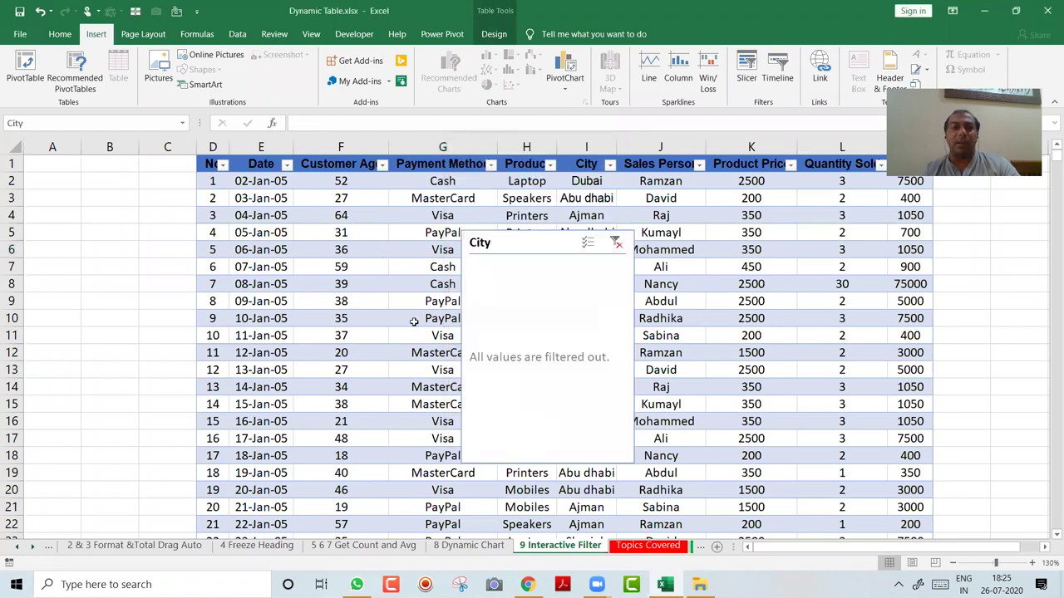
left_click_drag(494, 240, 214, 230)
left_click_drag(53, 176, 65, 176)
left_click_drag(208, 279, 142, 259)
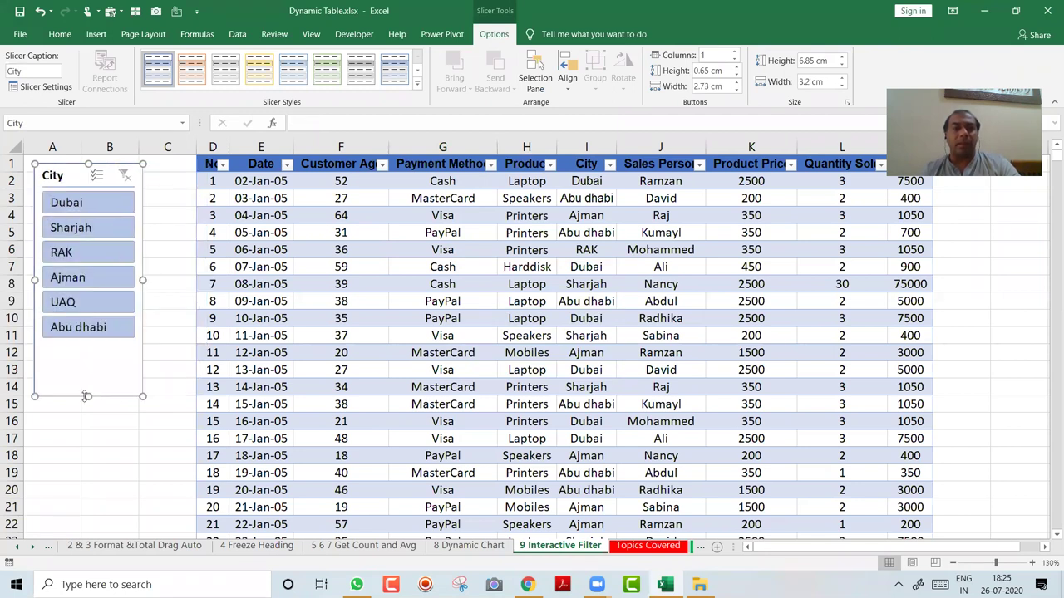
left_click_drag(88, 396, 88, 345)
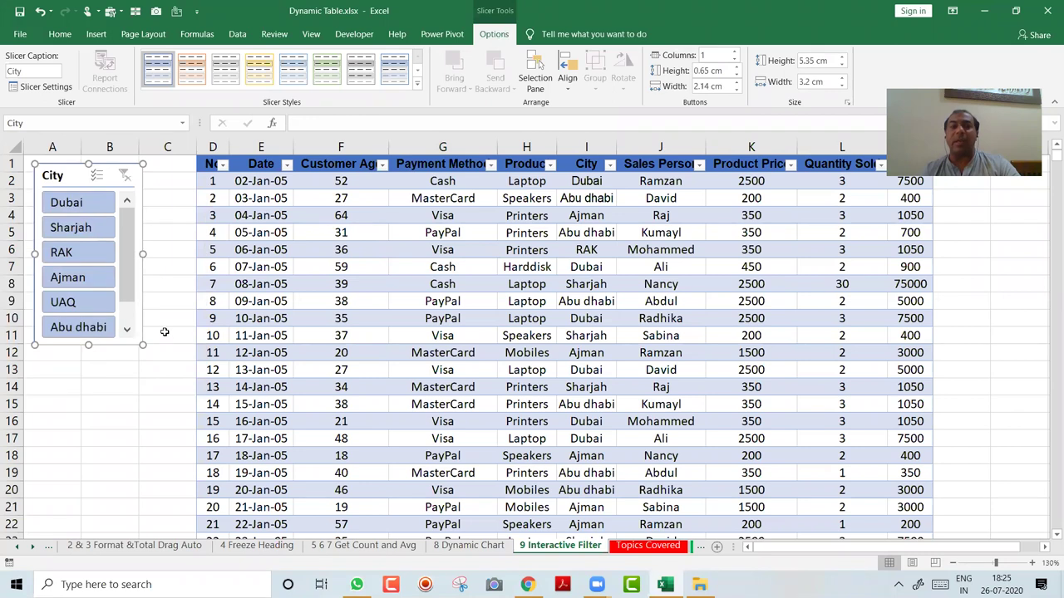
left_click_drag(142, 253, 161, 263)
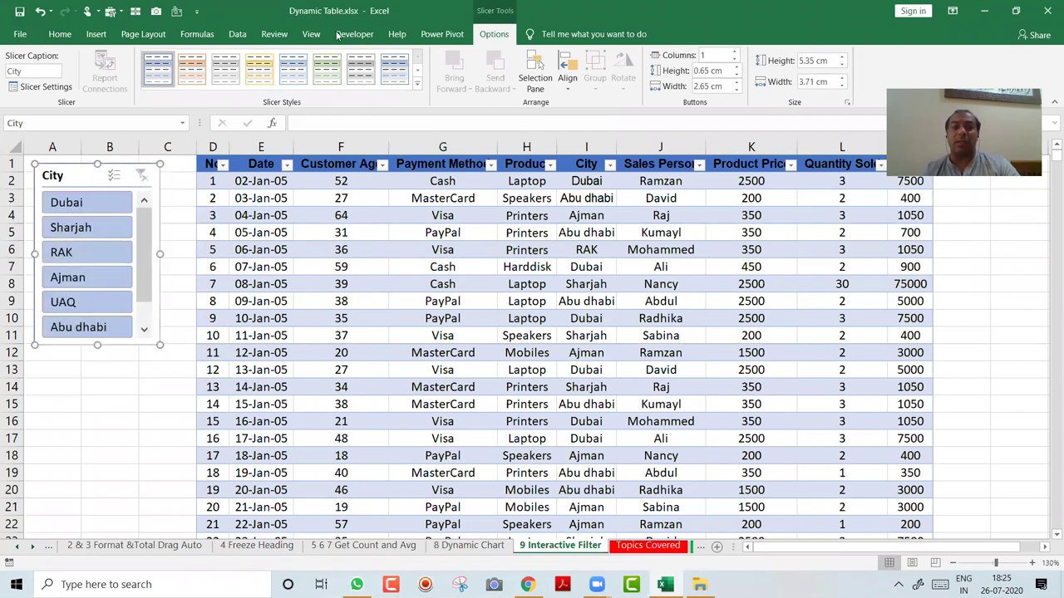
left_click(179, 198)
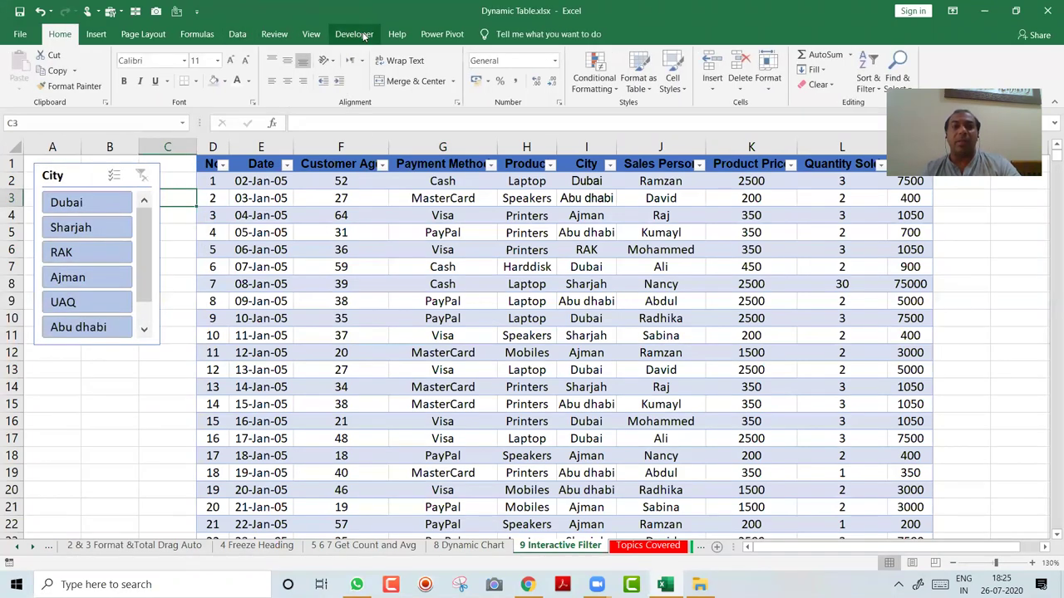
- Hide the sheet's gridlines and select cell E6 inside the table
left_click(312, 37)
left_click(155, 81)
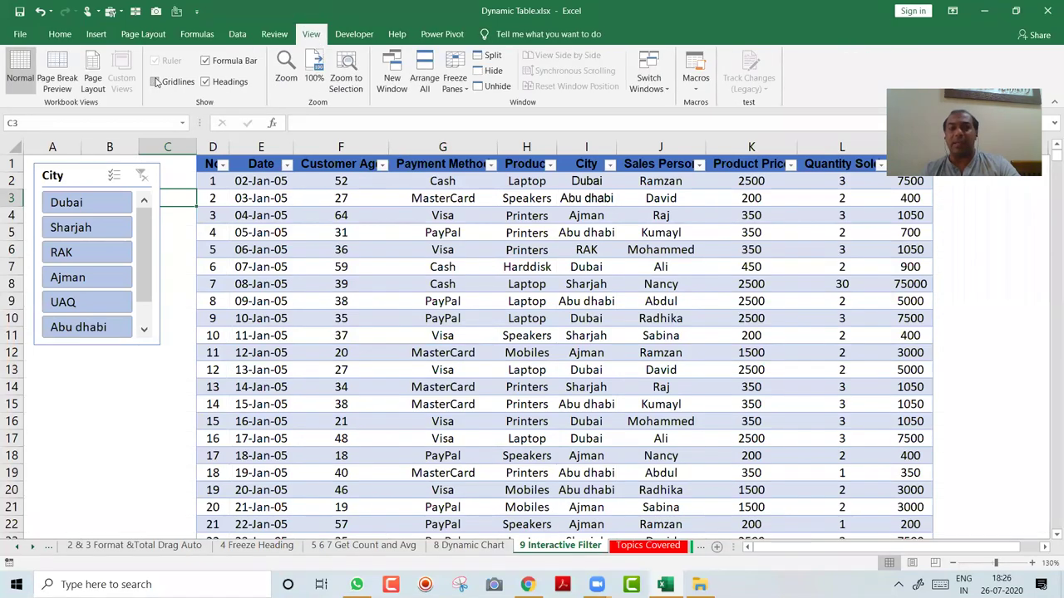
left_click(252, 247)
left_click(96, 35)
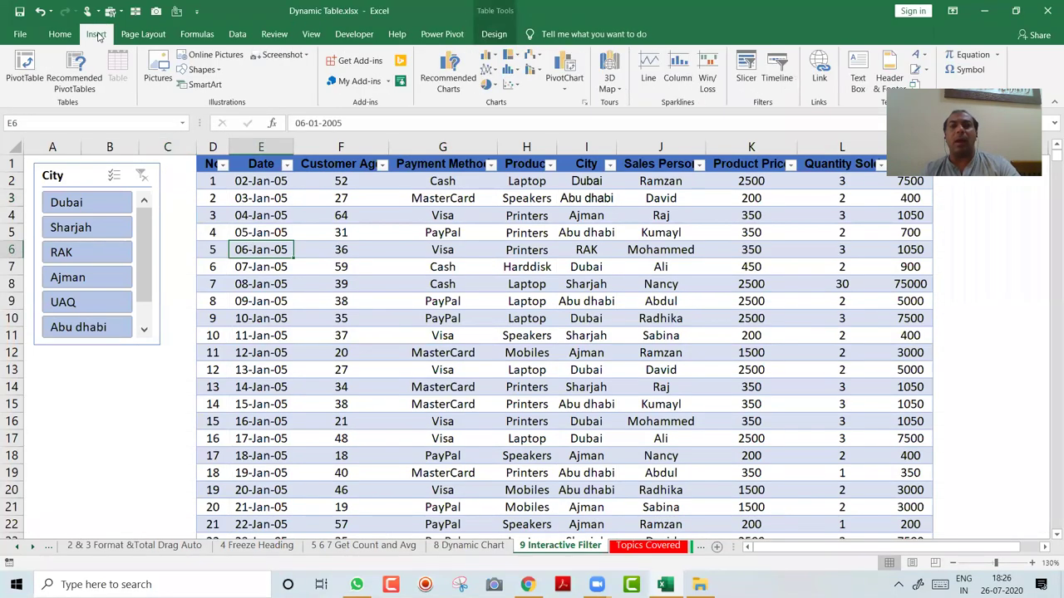
- Insert a Sales Person slicer, placed below the City slicer and narrowed
left_click(745, 70)
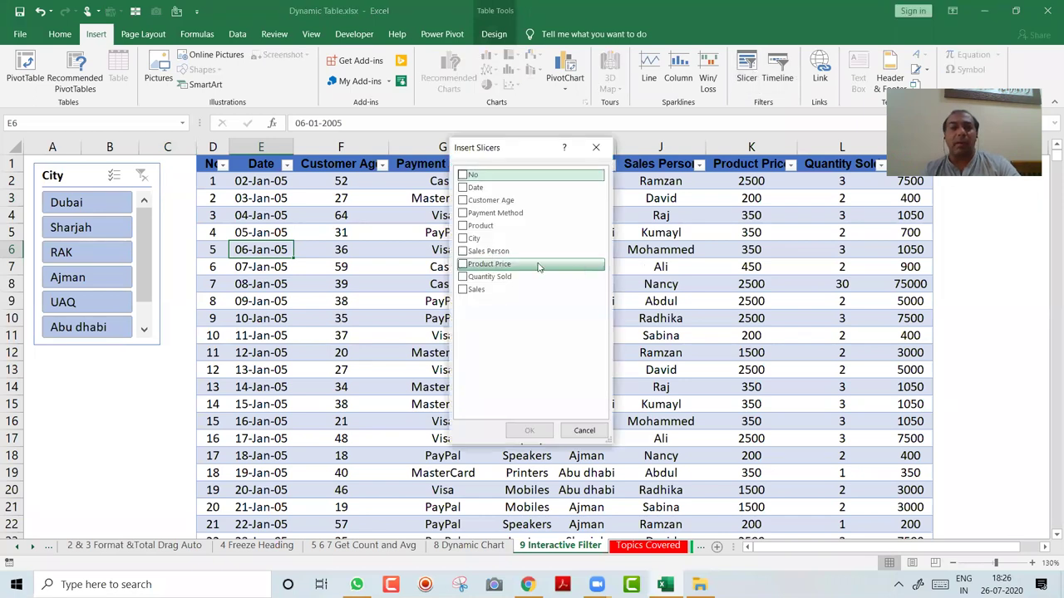
left_click(489, 251)
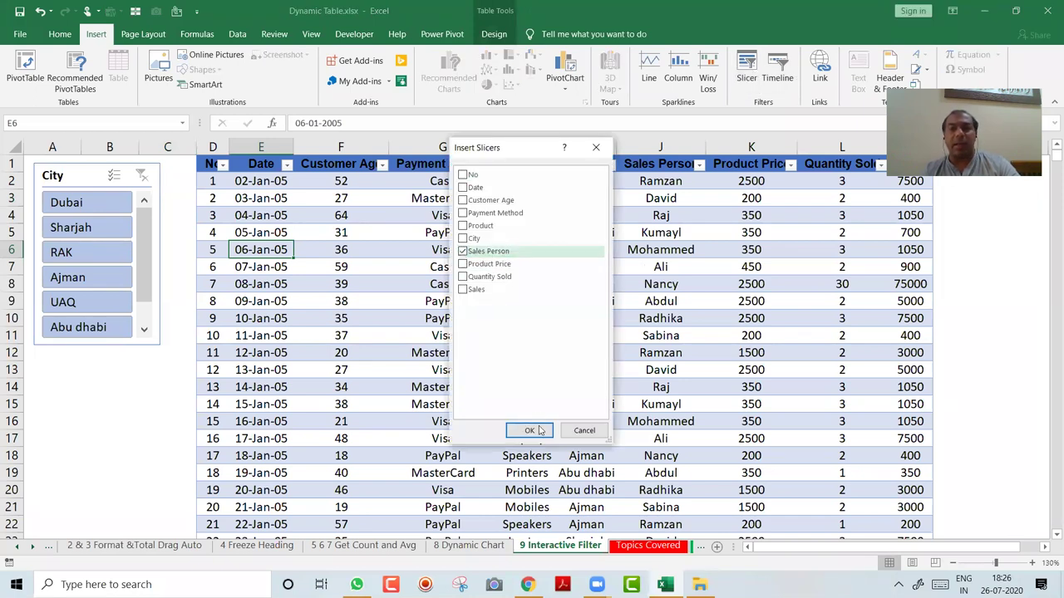
key("Return")
left_click_drag(484, 240, 54, 362)
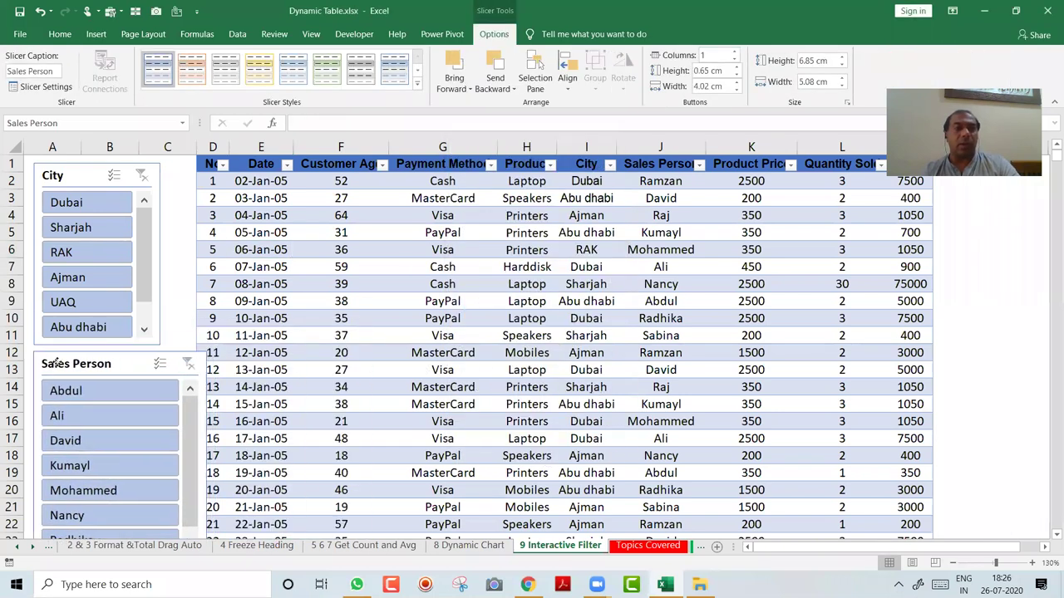
left_click_drag(202, 467, 158, 444)
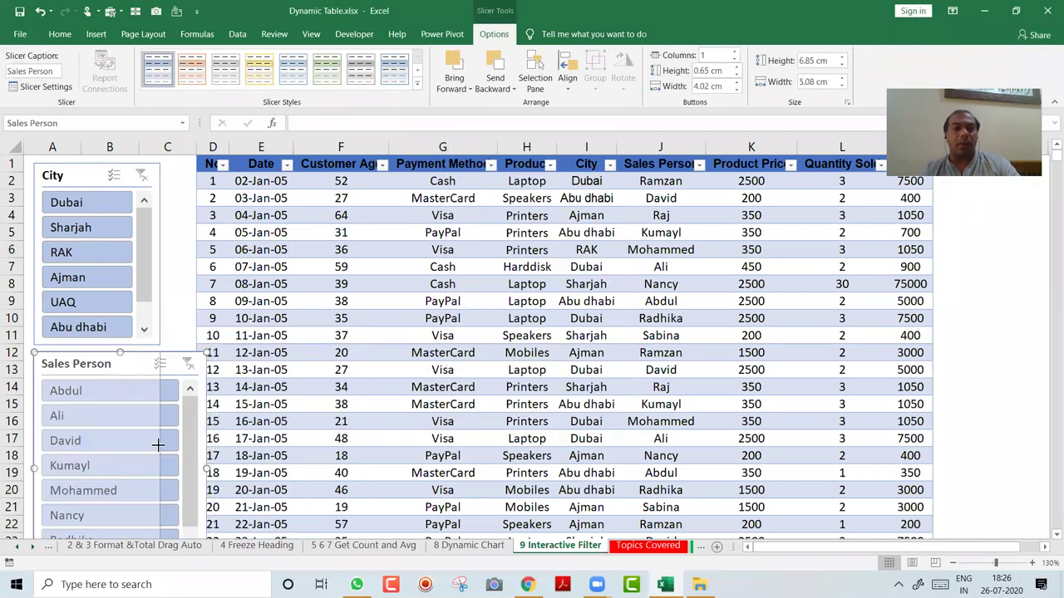
- Style the Sales Person slicer yellow and the City slicer green
left_click(258, 69)
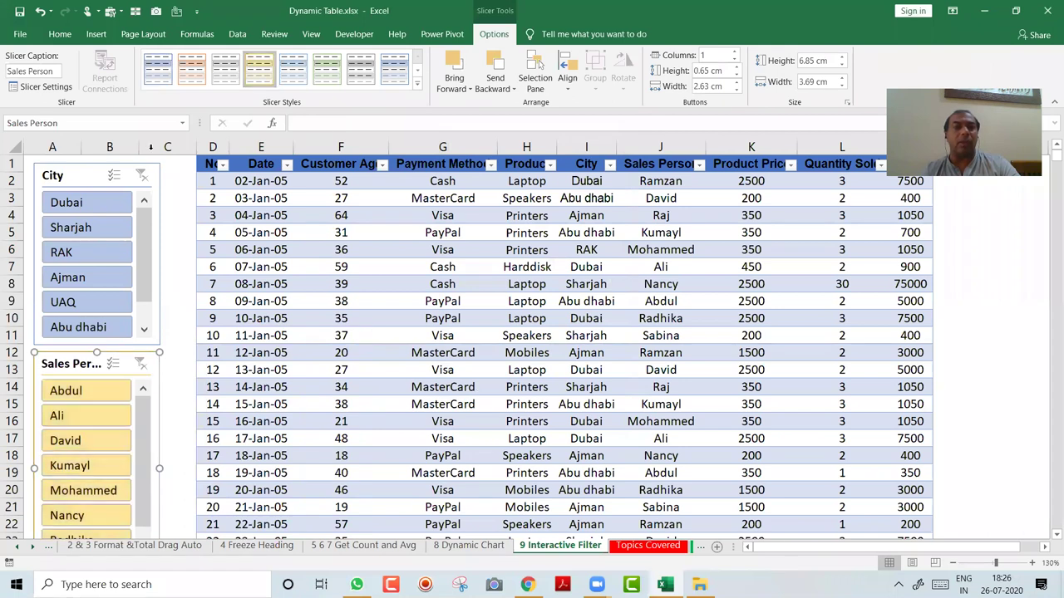
left_click(81, 170)
left_click(191, 69)
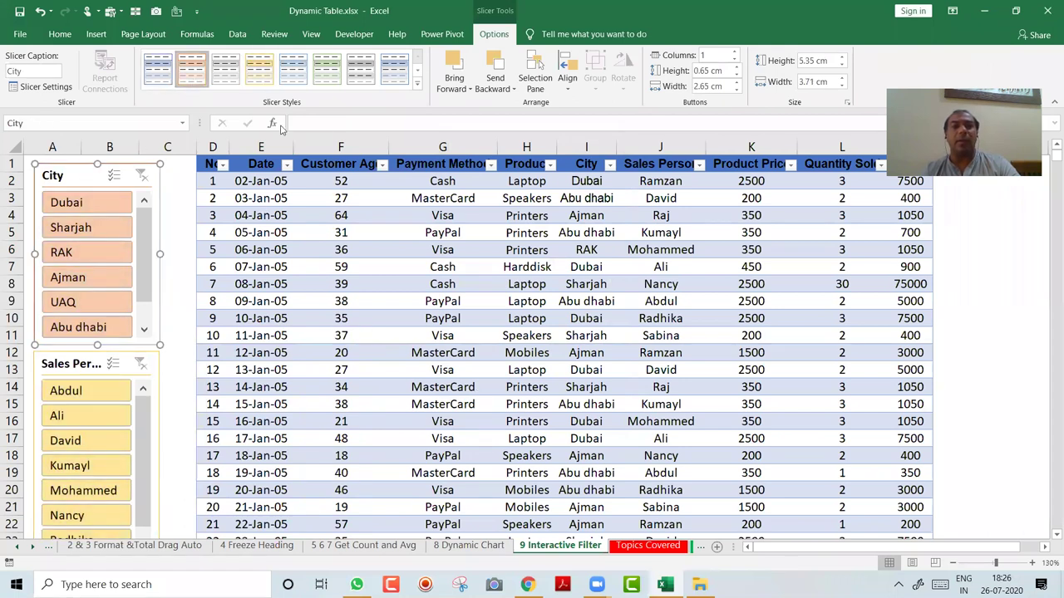
left_click(326, 69)
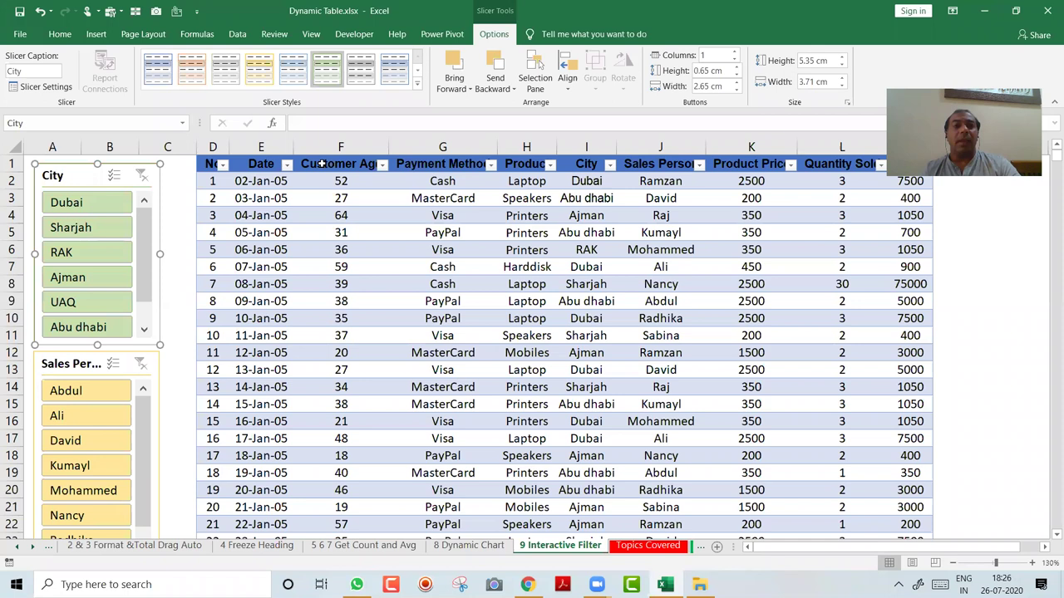
left_click(180, 196)
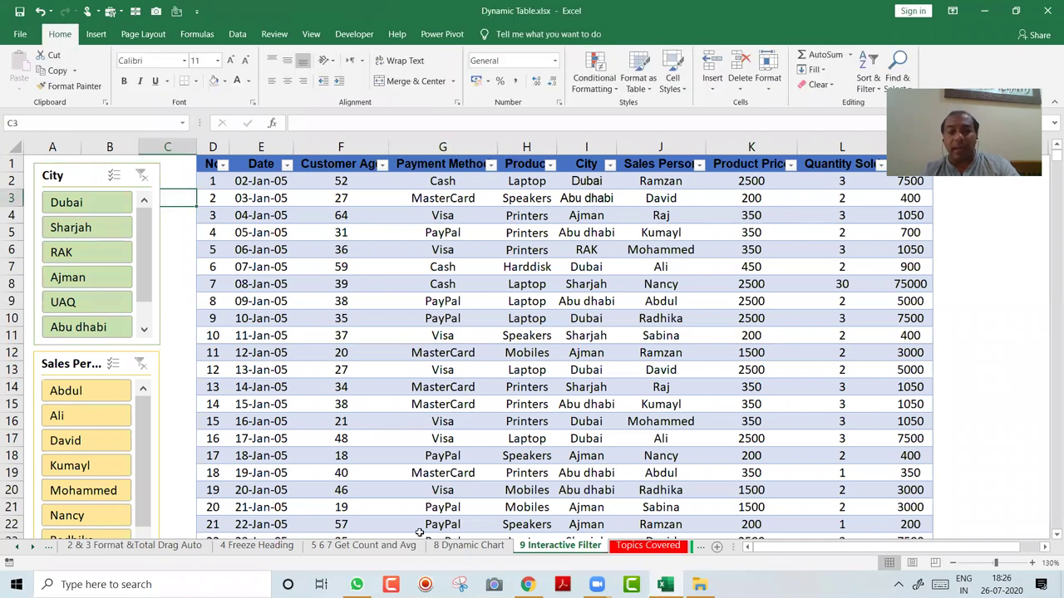
- Filter the table by City through Dubai, Sharjah and RAK, returning to Dubai
left_click(105, 207)
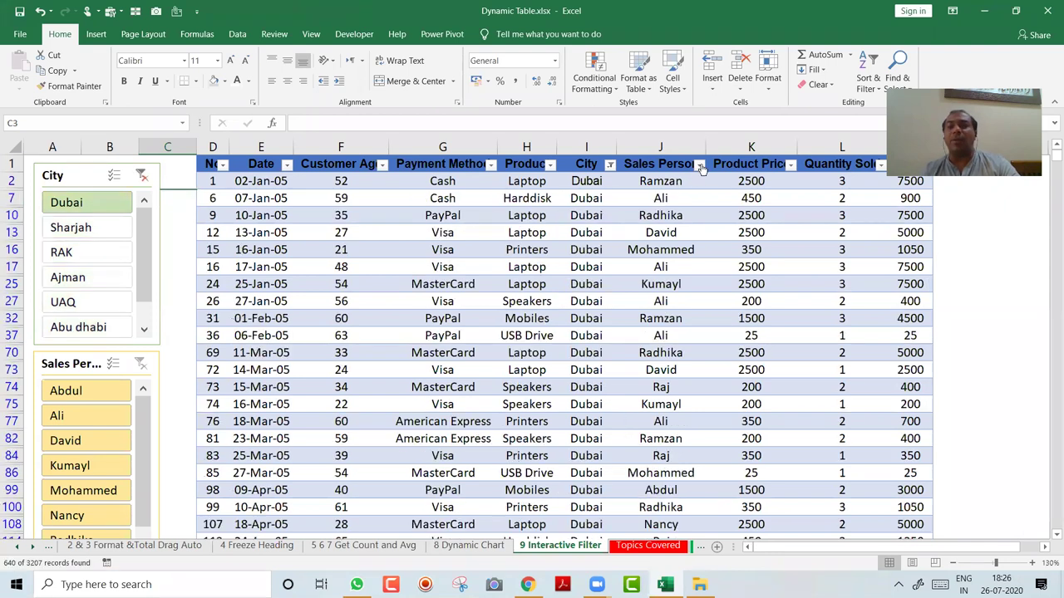
left_click(109, 229)
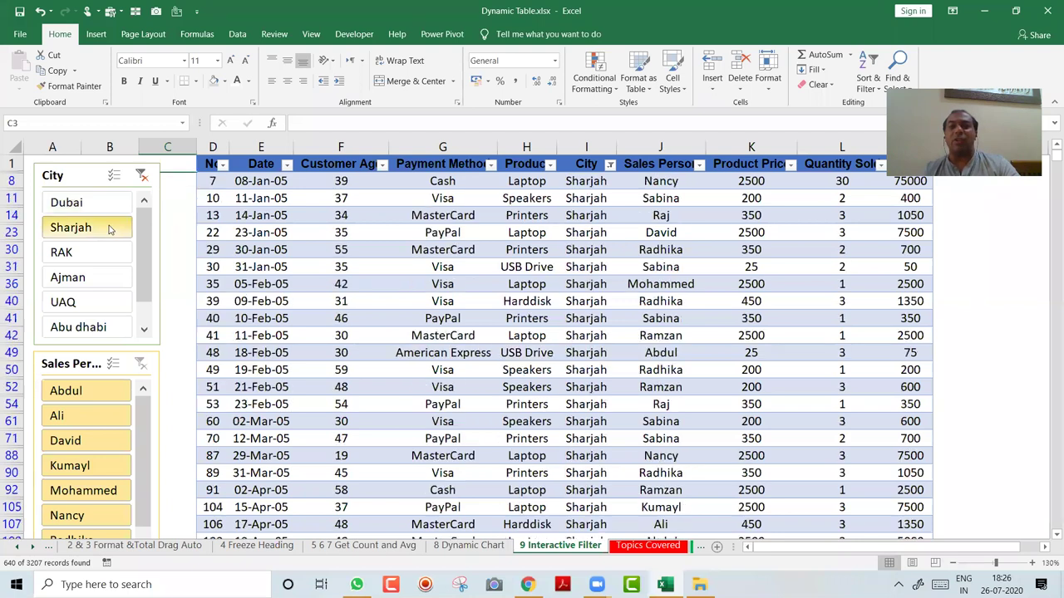
left_click(93, 262)
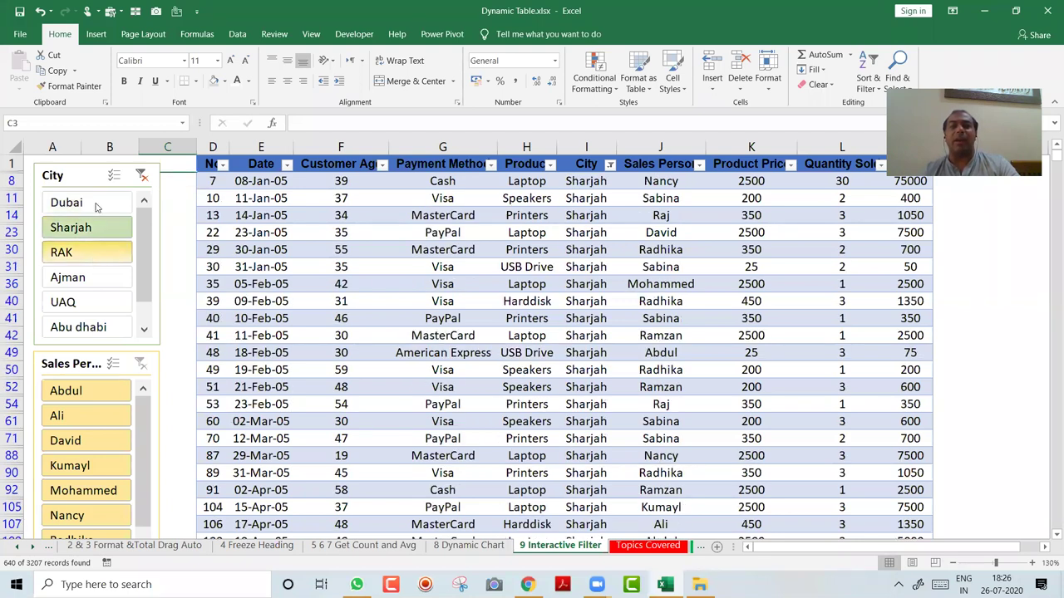
left_click(96, 206)
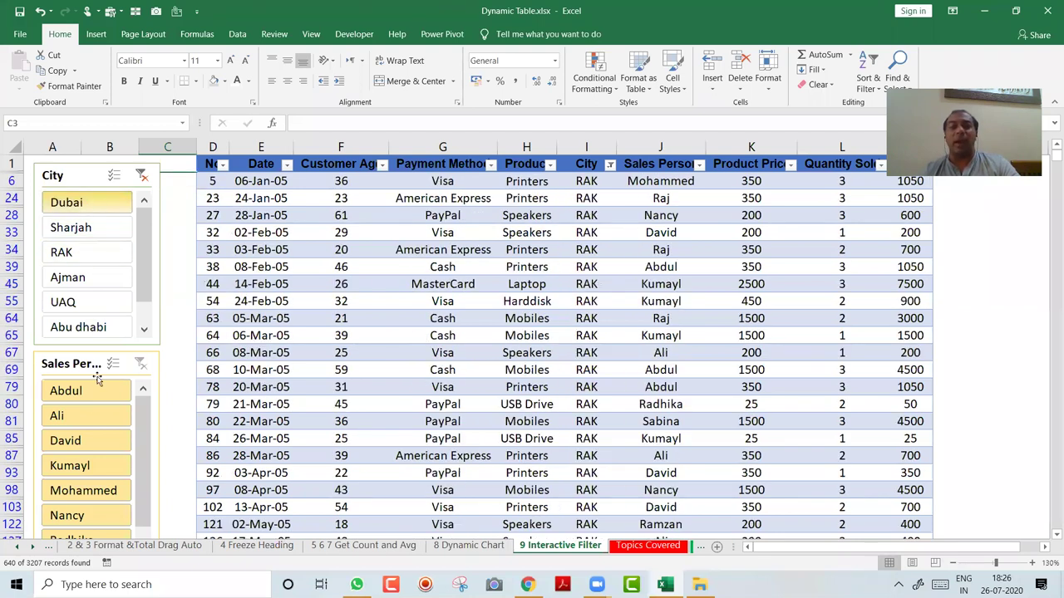
- Try Sales Person filters Ali, Kumayl and Nancy, then settle on Abdul's Abu dhabi sales
left_click(86, 418)
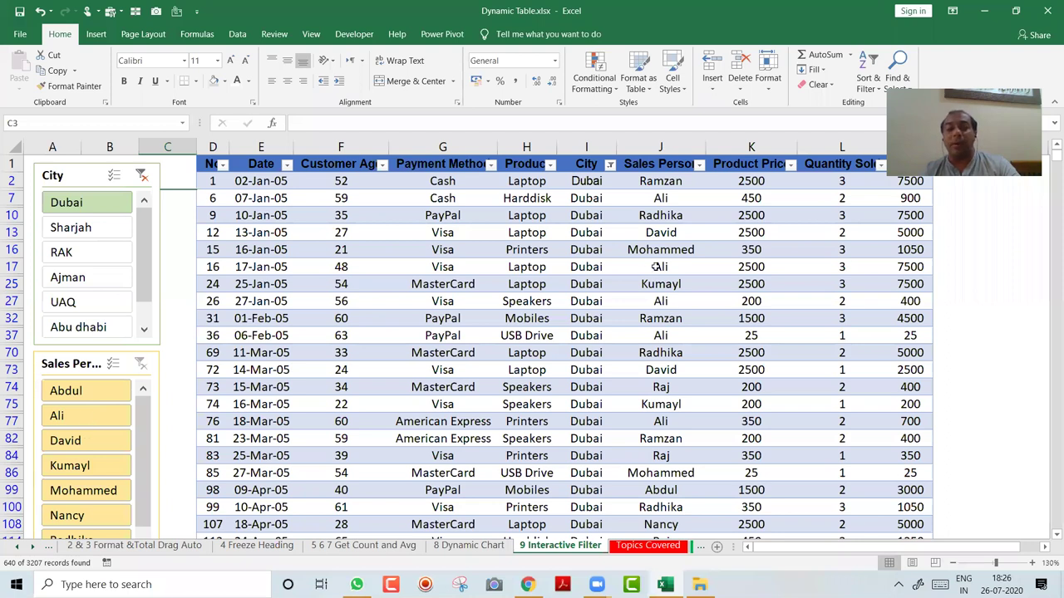
left_click(99, 468)
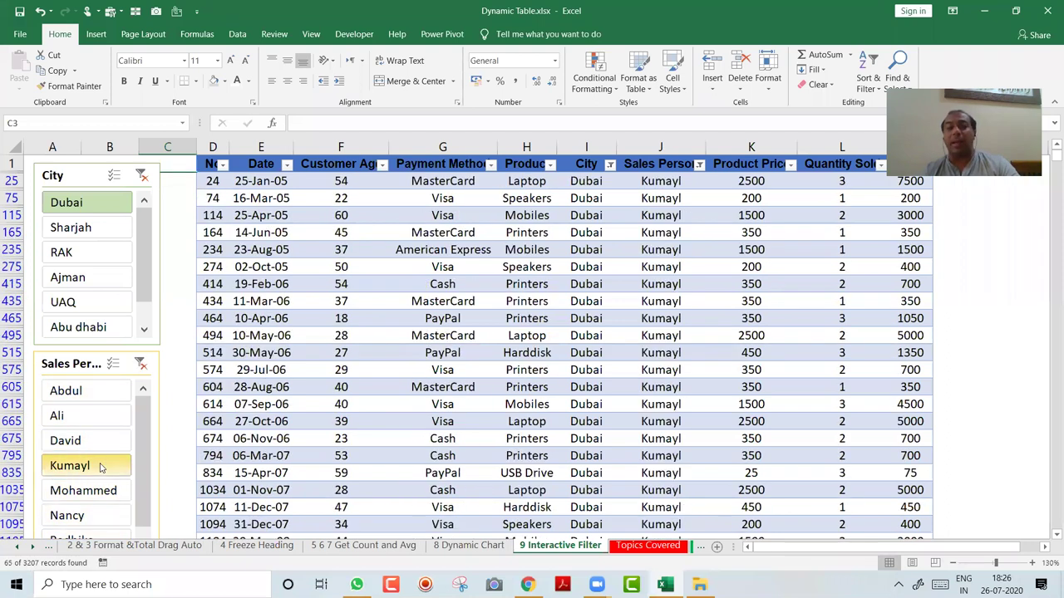
left_click(94, 516)
left_click(86, 418)
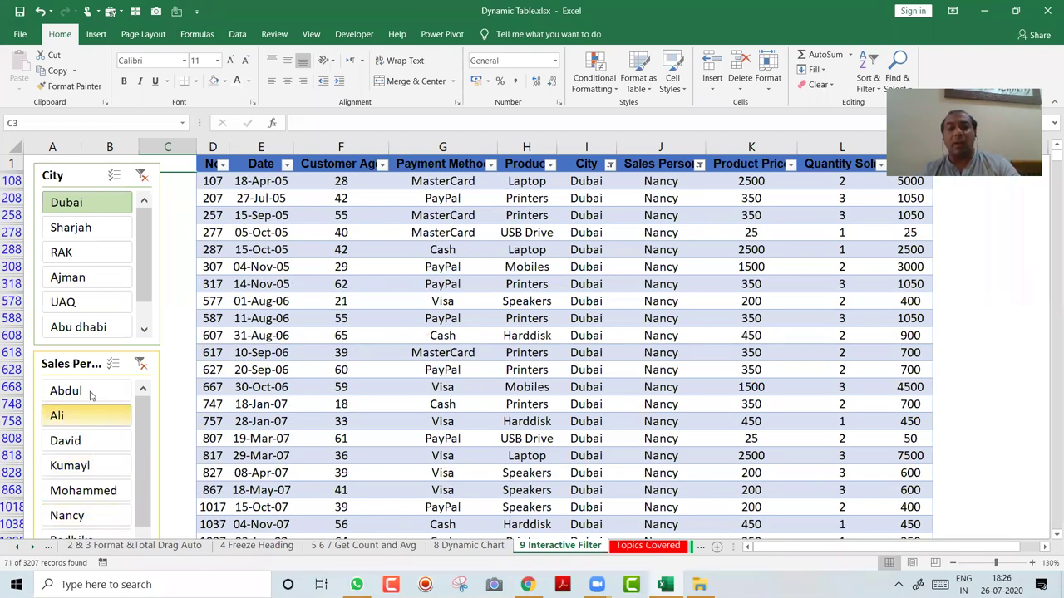
left_click(97, 231)
left_click(96, 253)
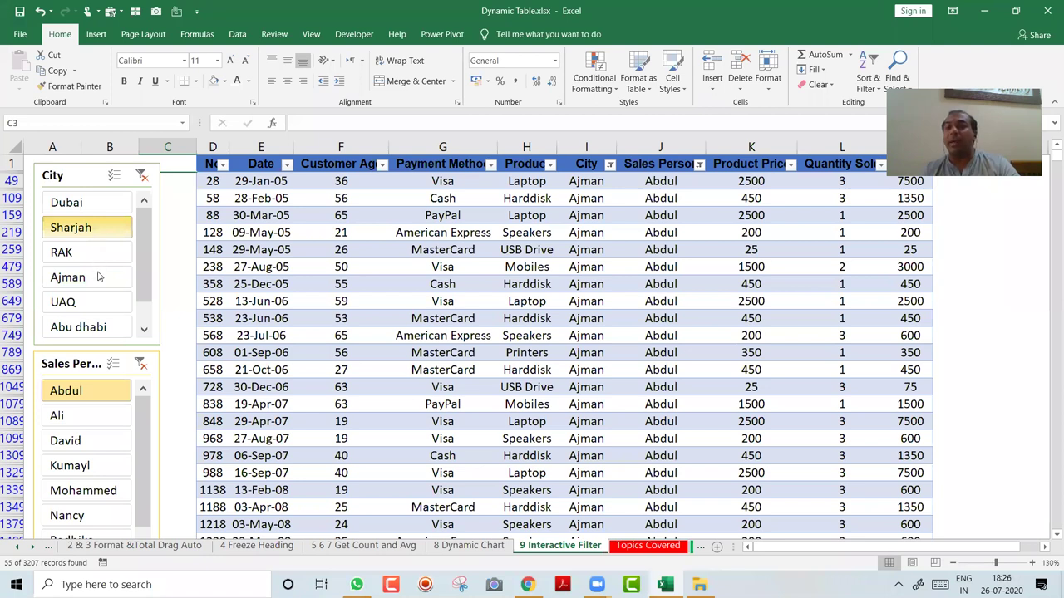
left_click(90, 331)
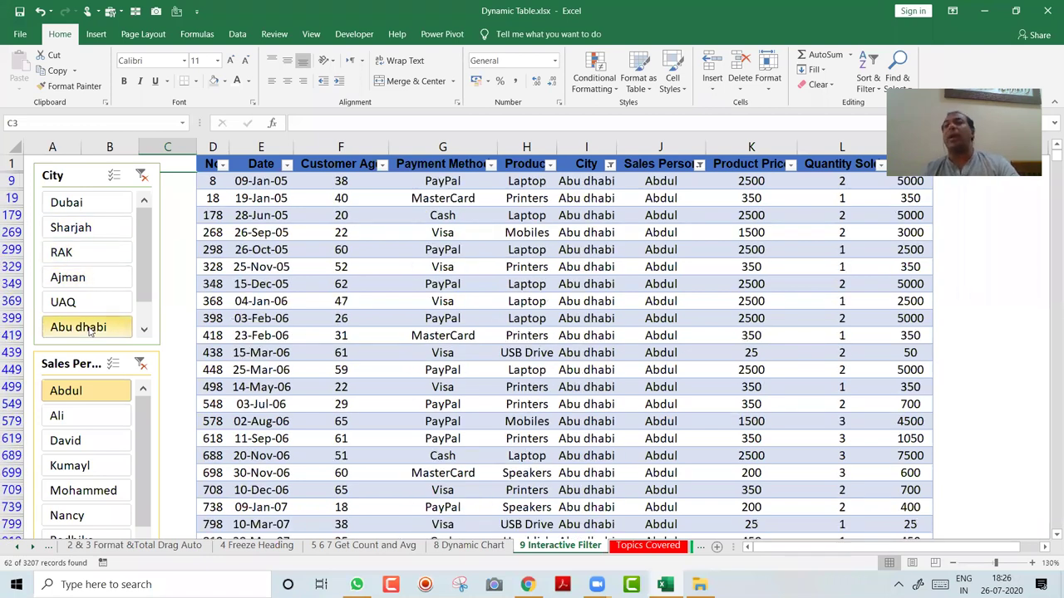
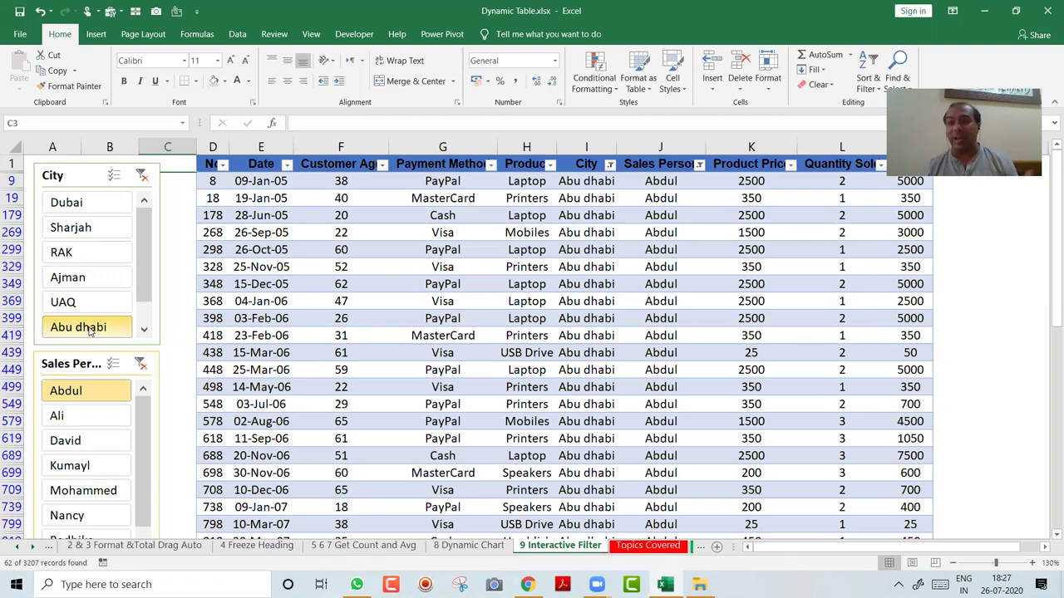
- Insert a PivotTable from the sales table on a new sheet, zoomed to 130%
left_click(292, 283)
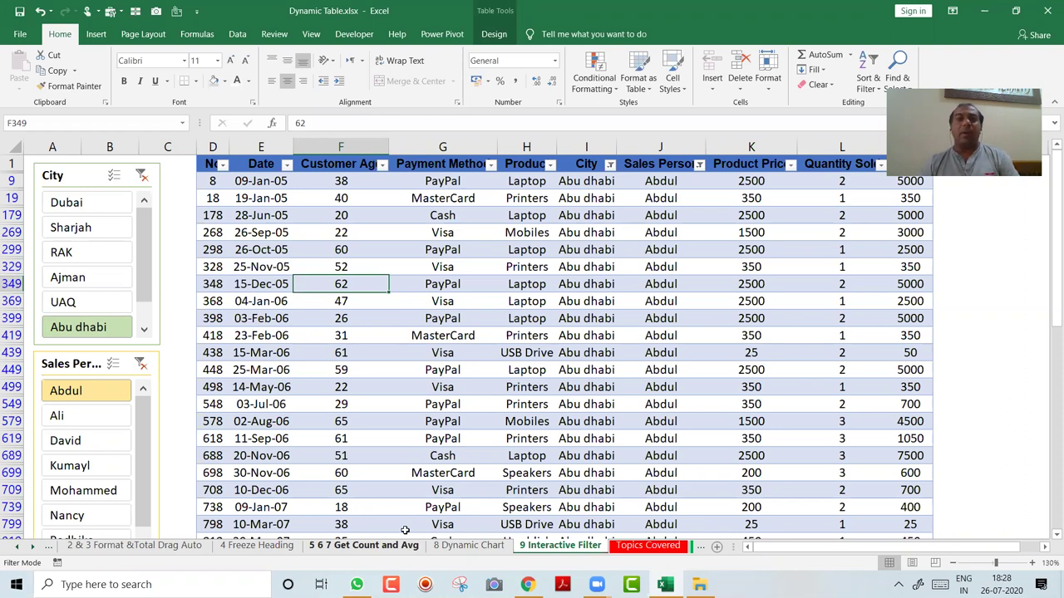
left_click(551, 301)
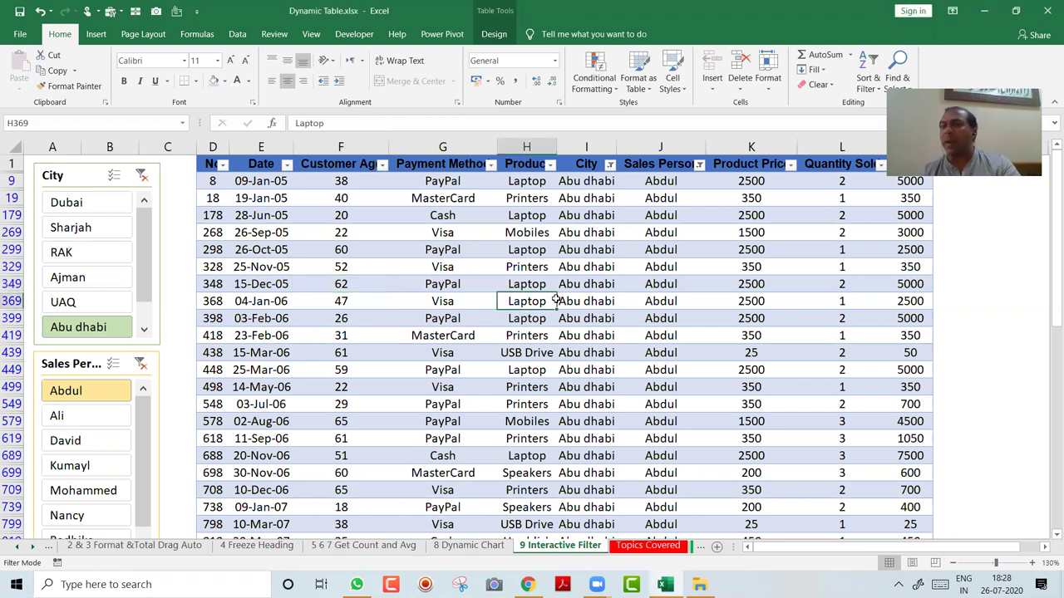
left_click(96, 37)
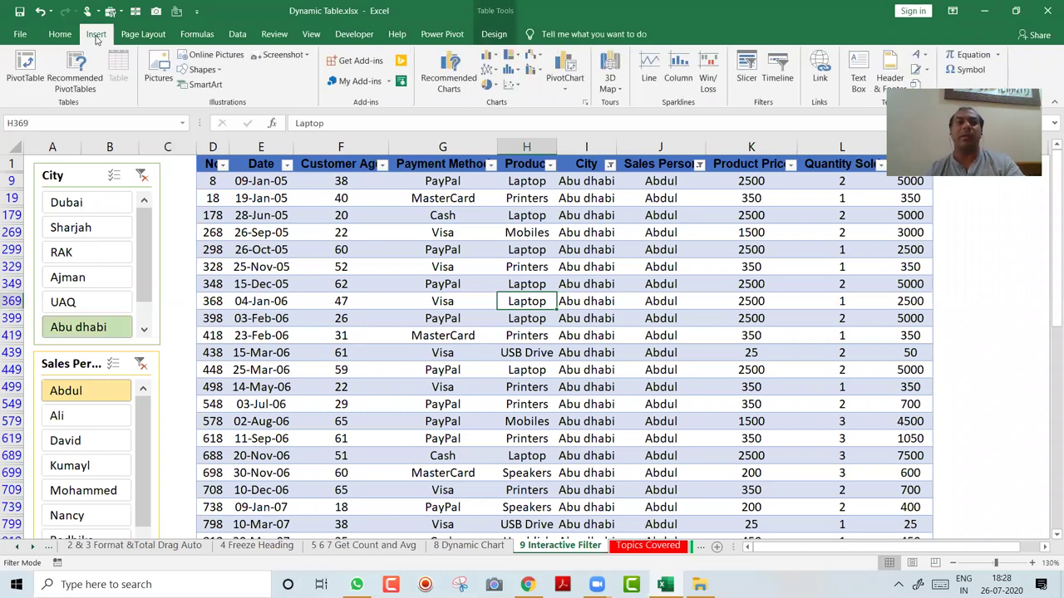
left_click(27, 70)
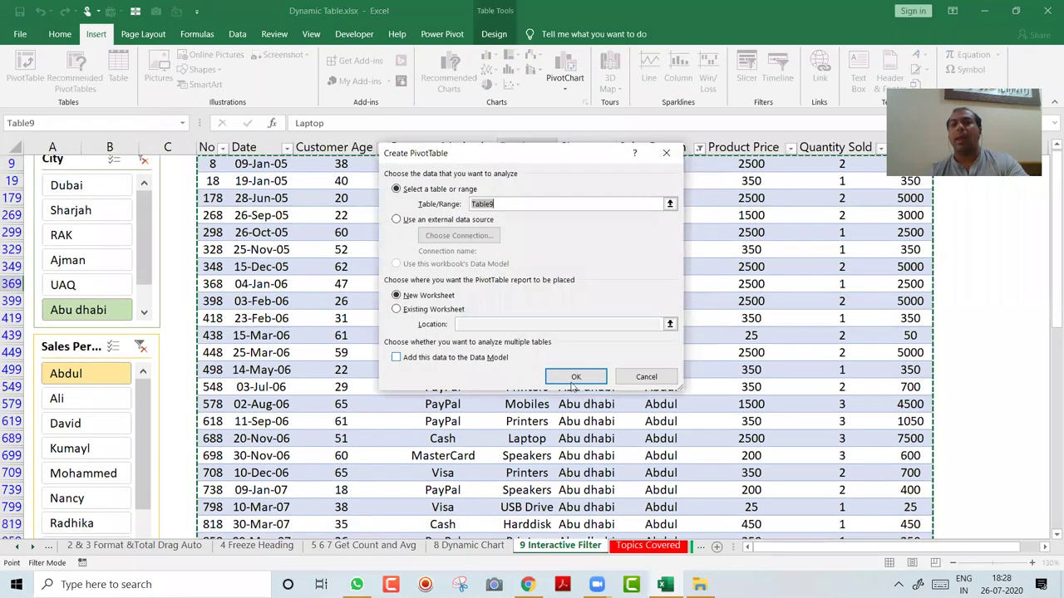
left_click(575, 378)
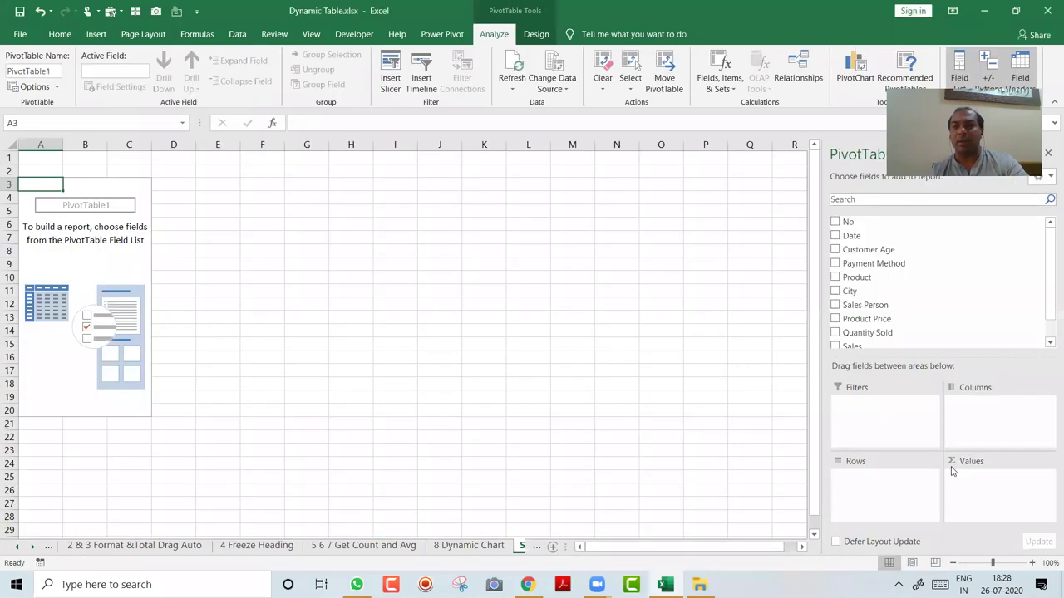
left_click(1030, 564)
left_click(1030, 564)
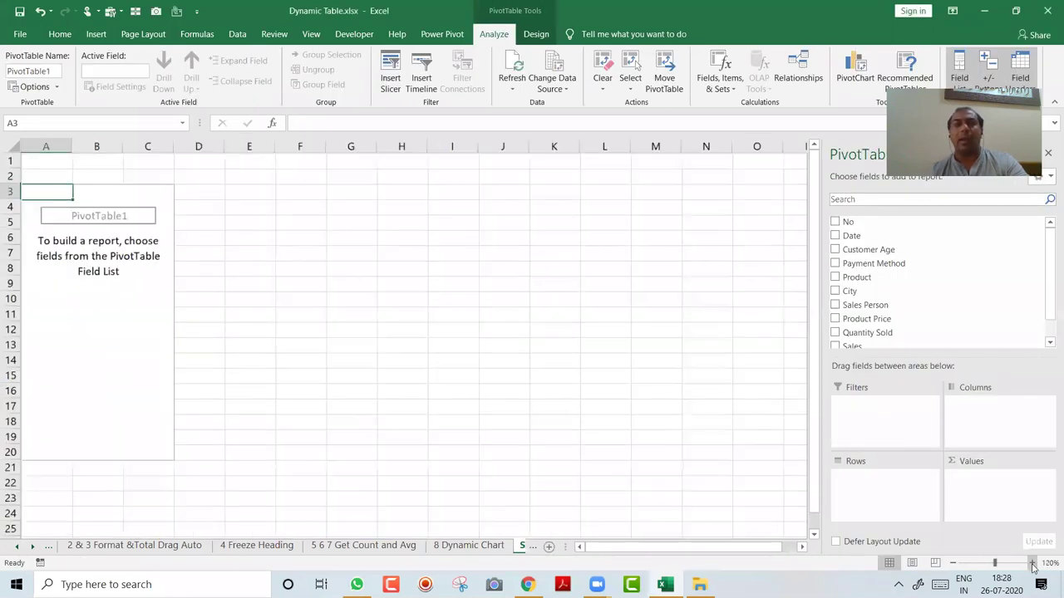
left_click(1030, 564)
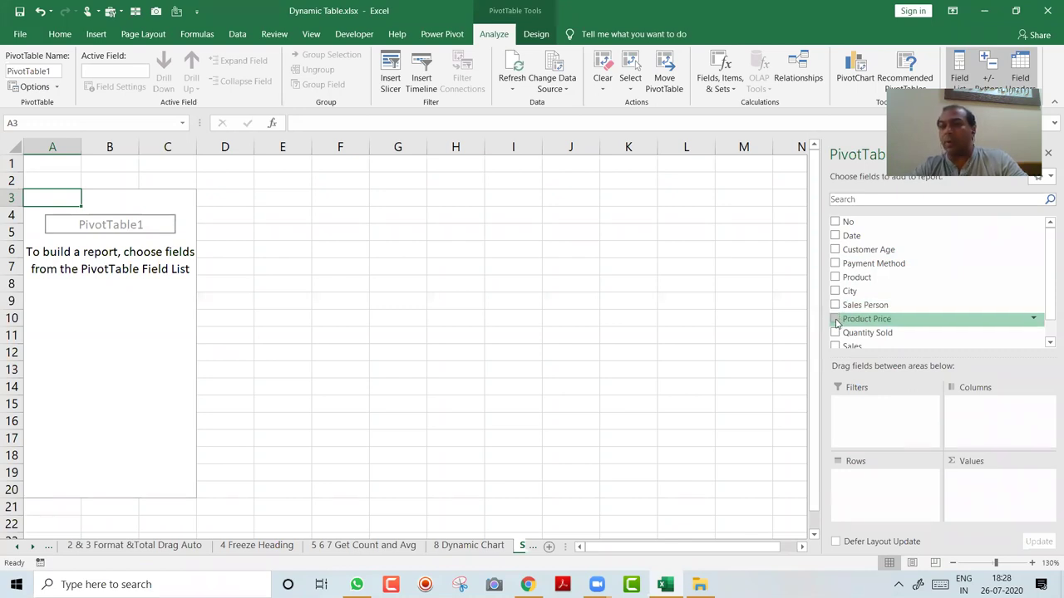
- Add Product rows and Sum of Sales, and rename the A3 header to Product
left_click(835, 277)
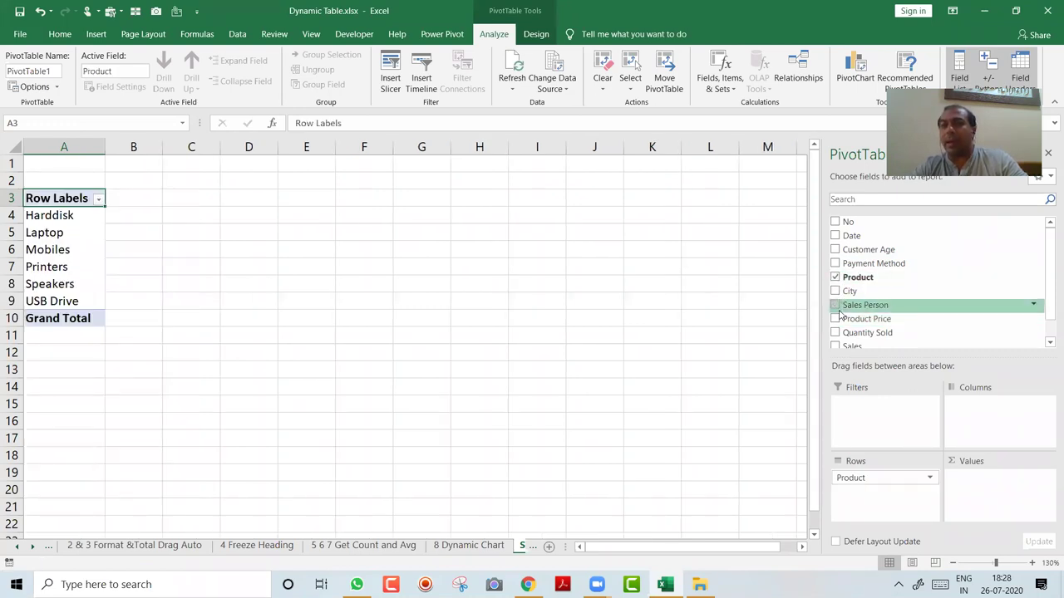
left_click(835, 347)
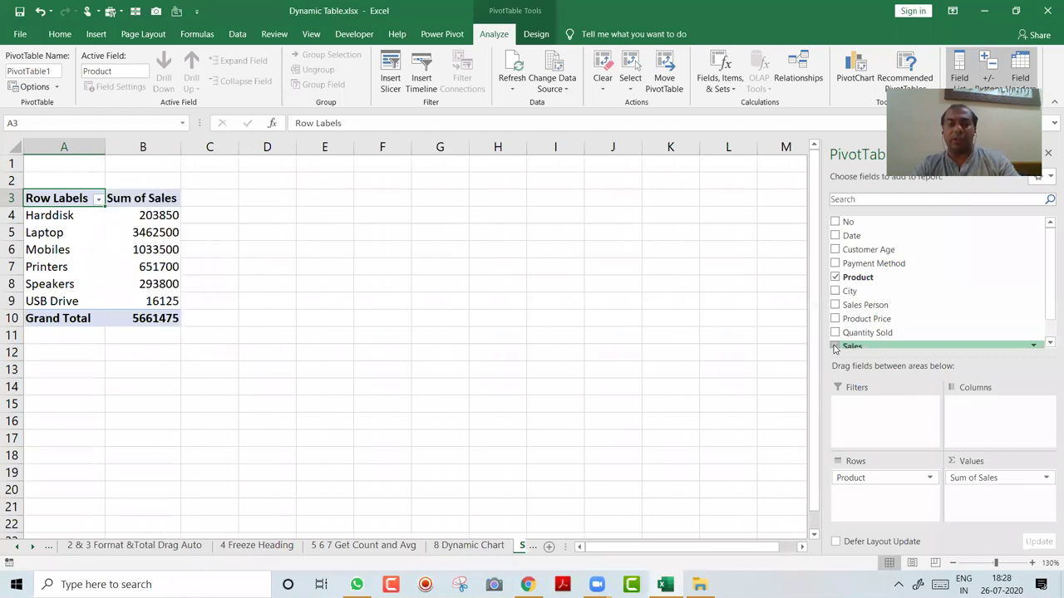
type("Product")
key("BackSpace")
key("BackSpace")
key("BackSpace")
type("uct")
key("Return")
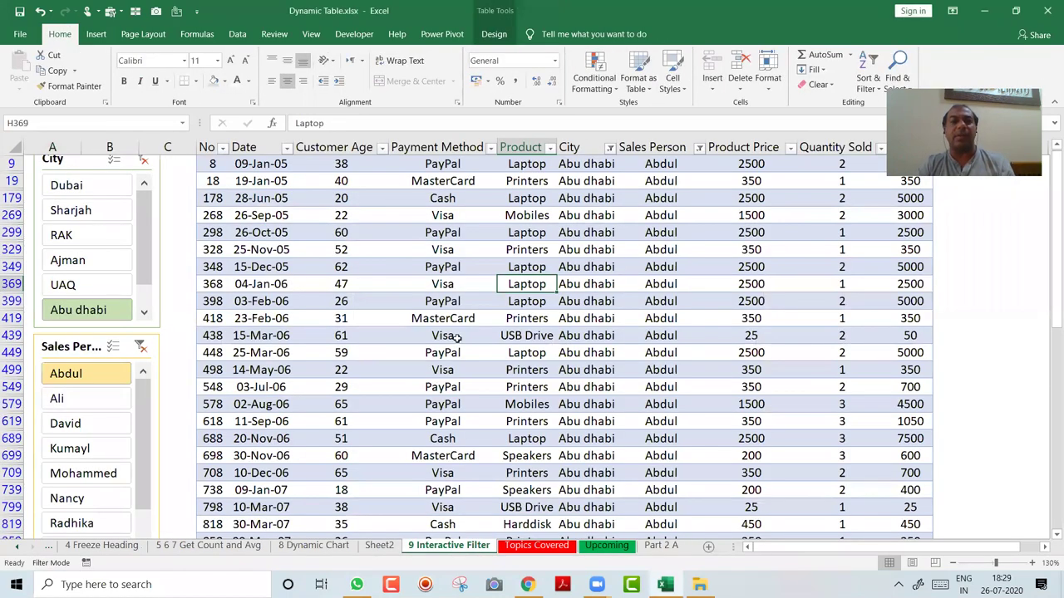
- Pivot Table9 on a new sheet with Date in Rows and Sum of Sales as values
left_click(96, 34)
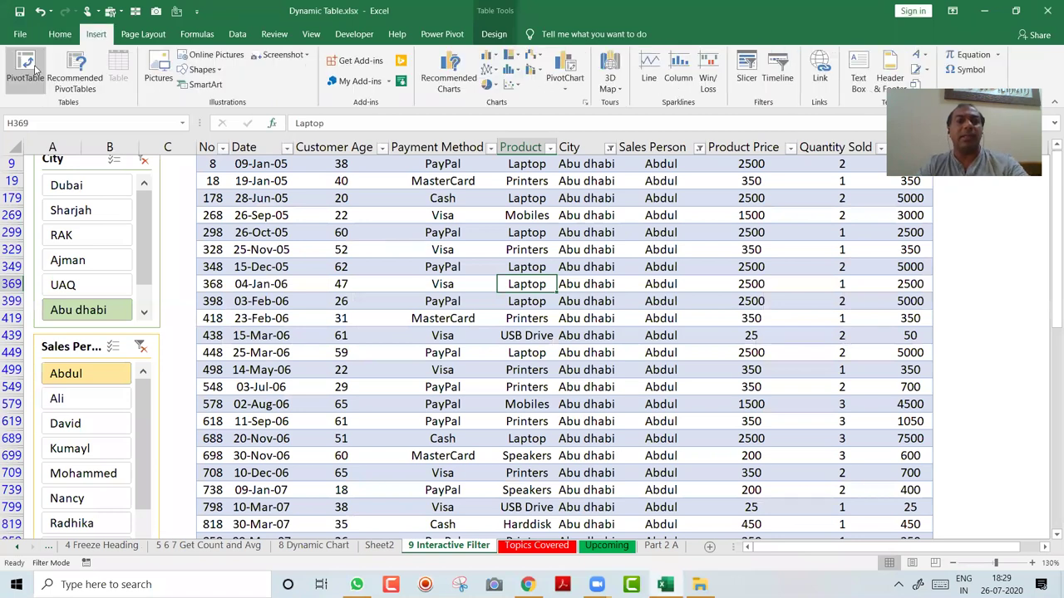
left_click(25, 70)
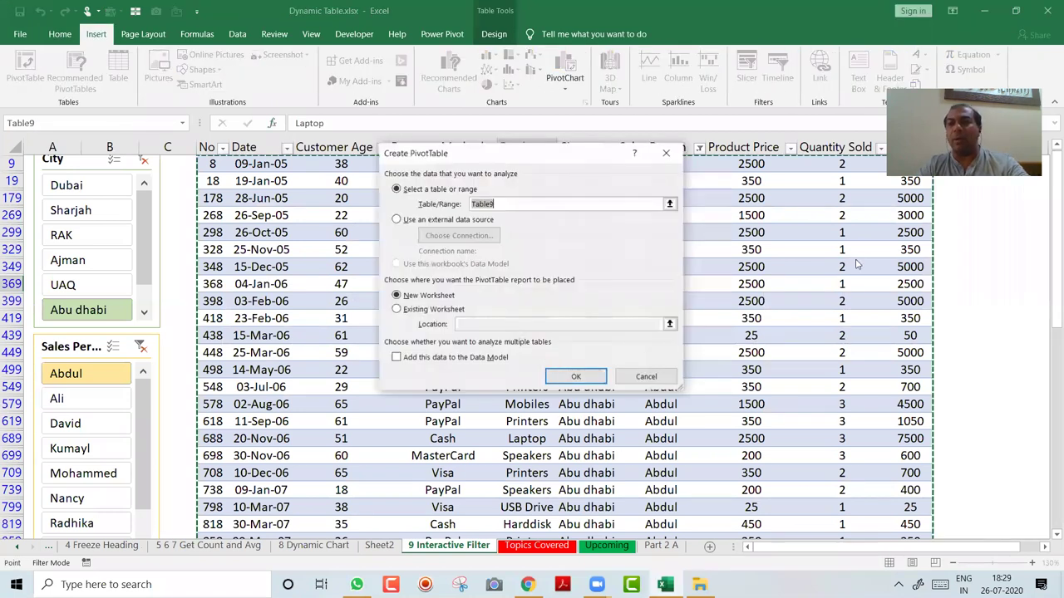
key("Return")
left_click_drag(861, 237, 902, 483)
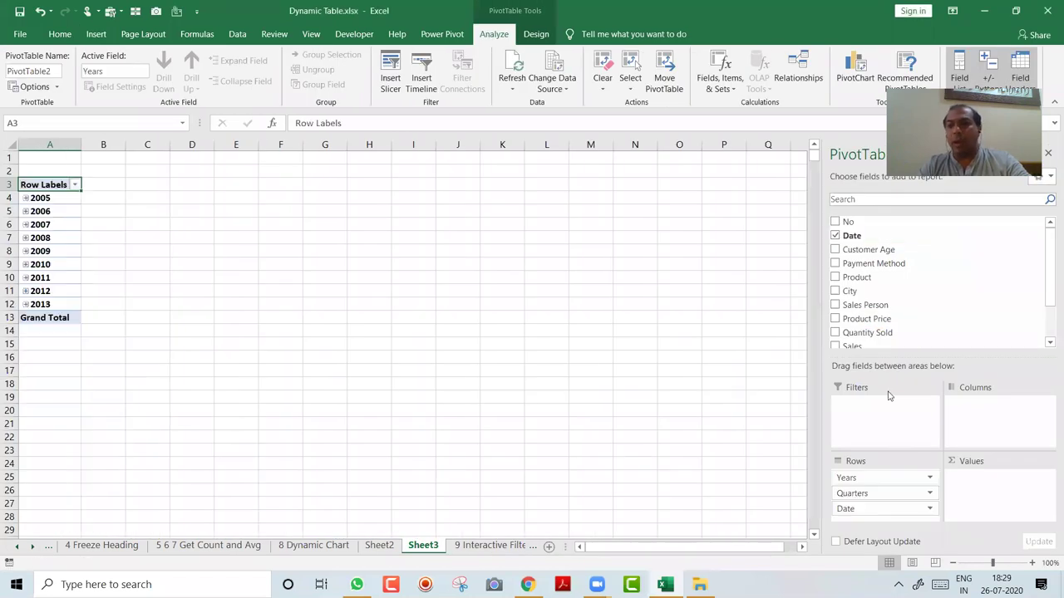
left_click(860, 342)
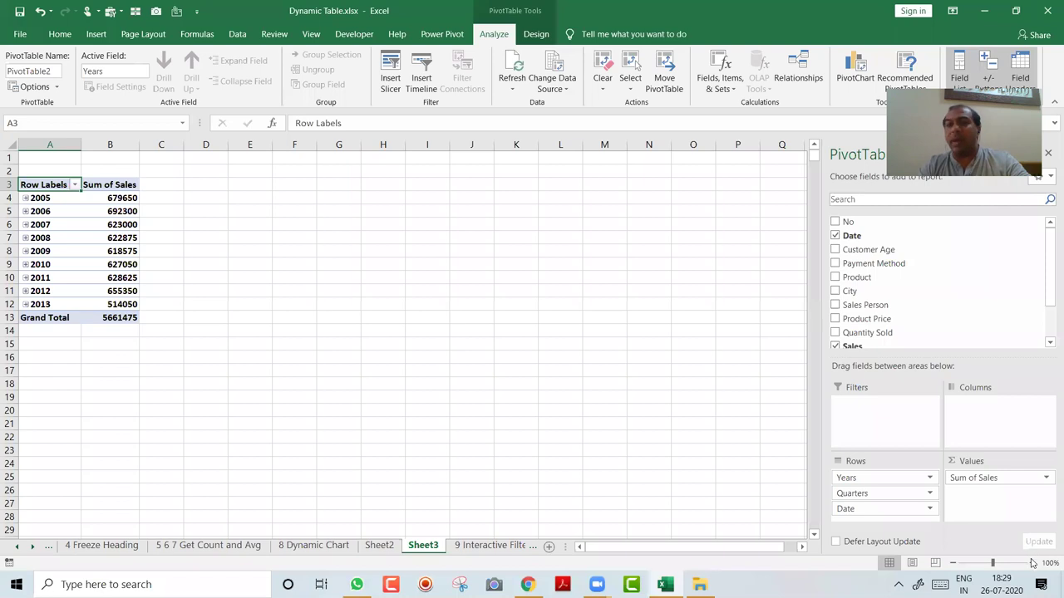
left_click(1031, 563)
left_click(1031, 562)
left_click(1031, 562)
scroll(111, 227, "up", 1)
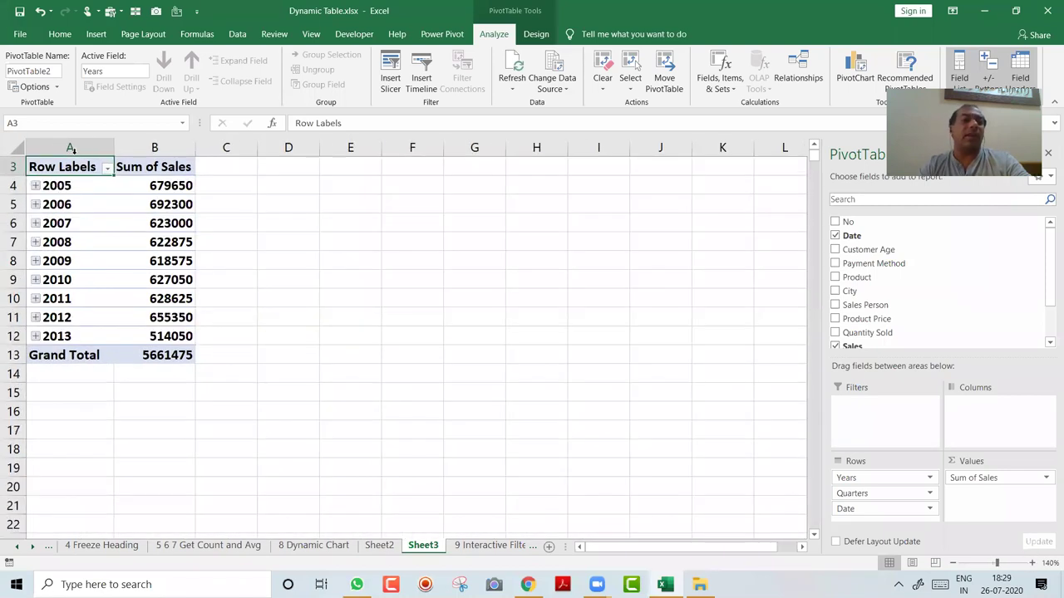
- Group the pivot's date labels by Years only, dropping Months and Quarters
right_click(79, 205)
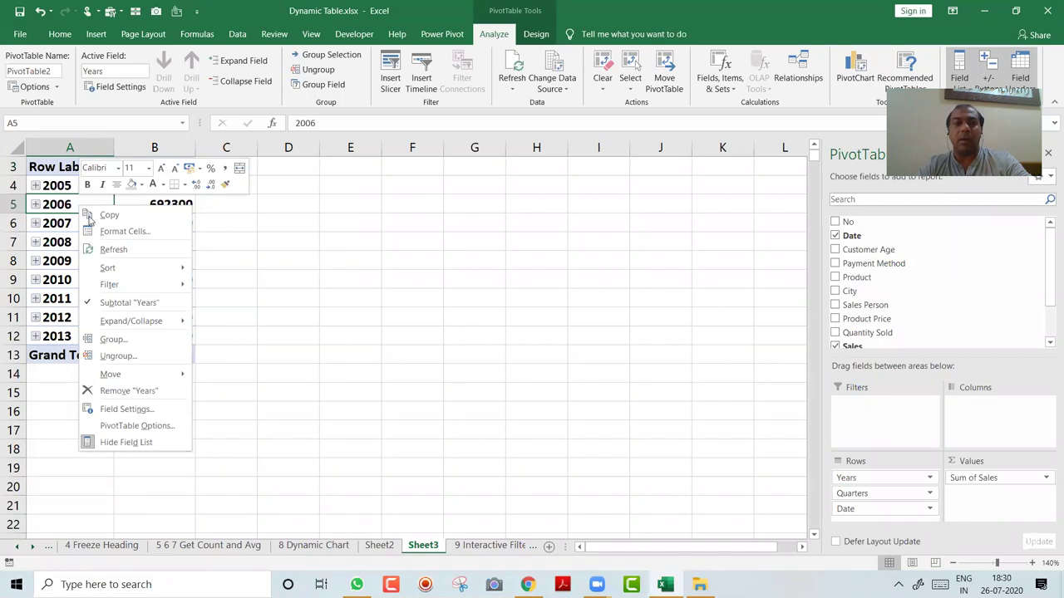
left_click(153, 344)
left_click(123, 356)
left_click(118, 365)
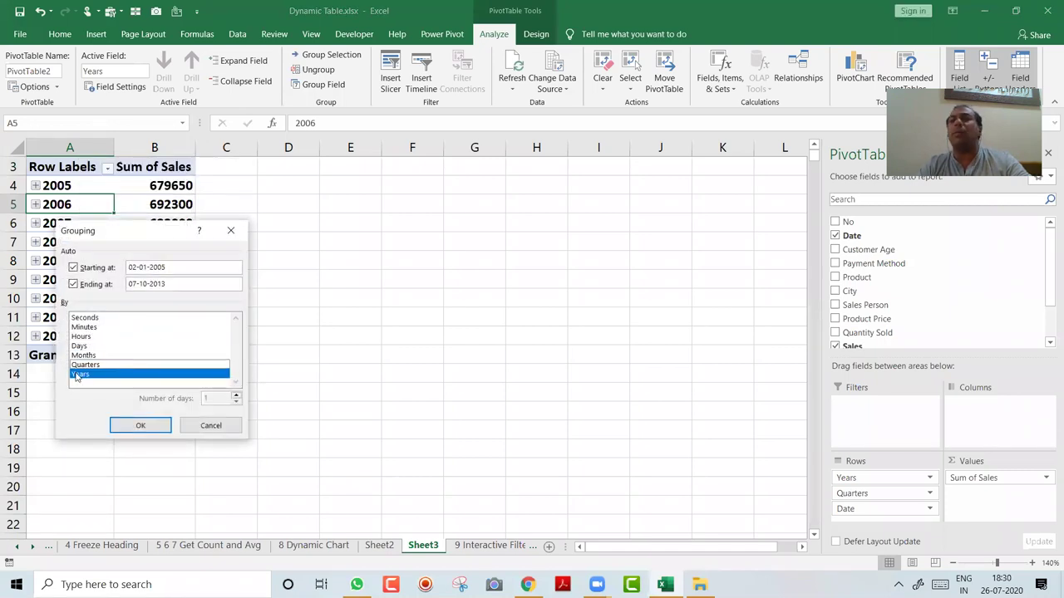
left_click(133, 424)
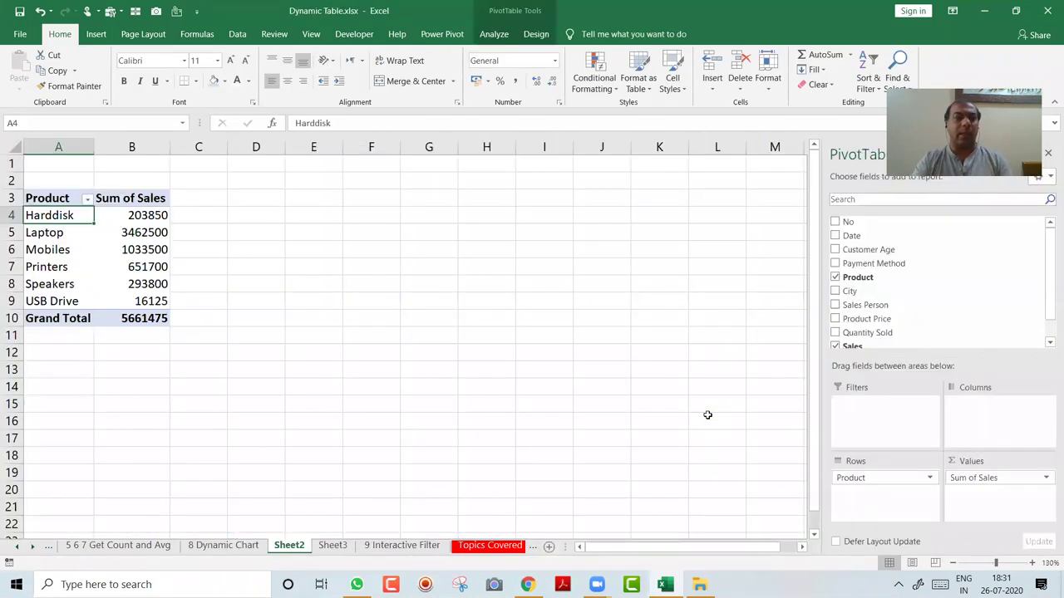
- Delete Sheet2 and its Product pivot with Alt+H, D, S
key("alt+h")
key("d")
key("s")
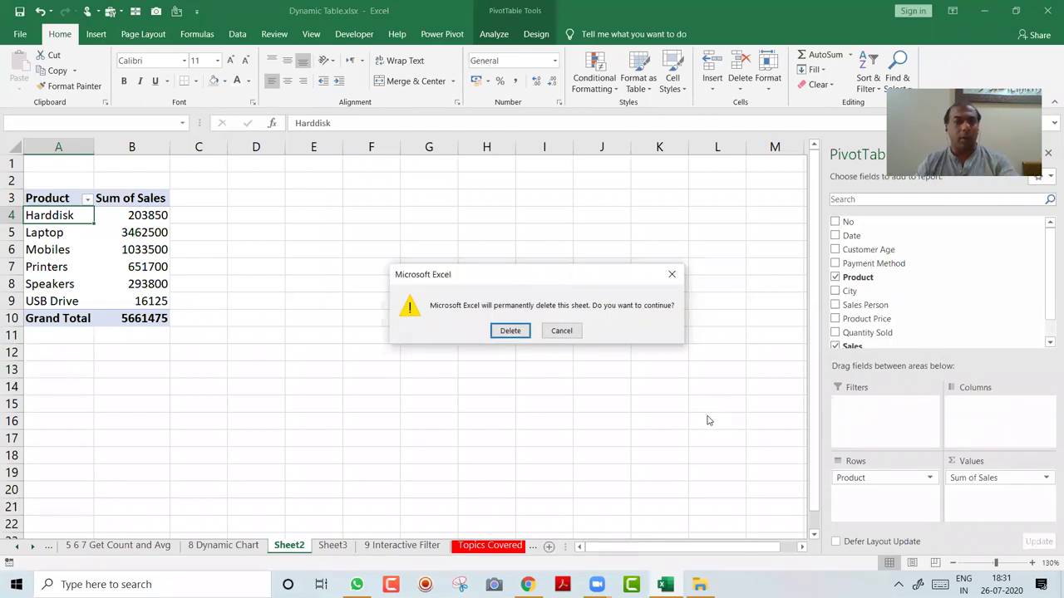
key("Return")
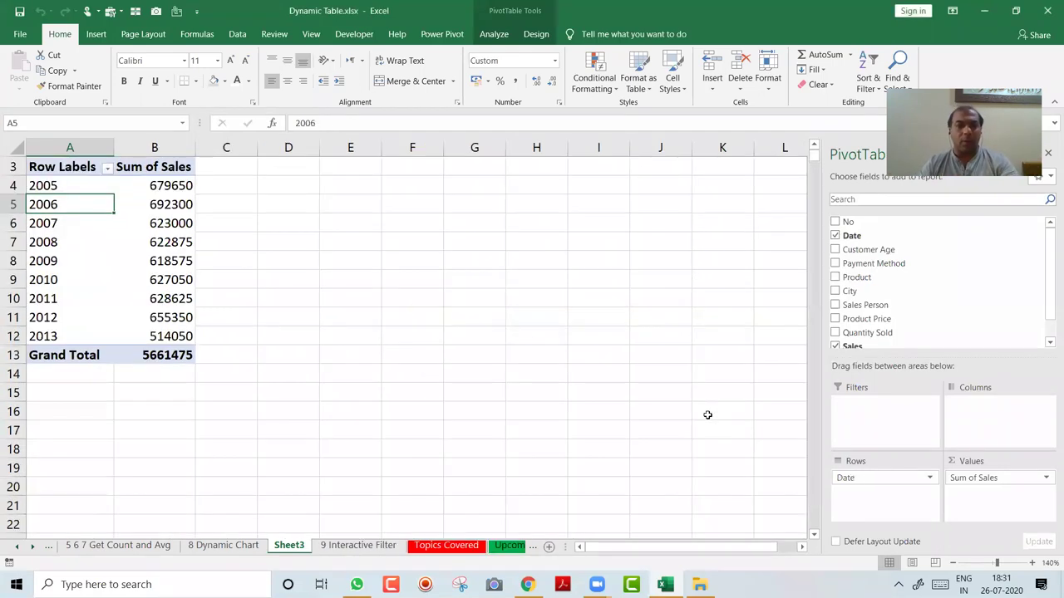
- Return to 9 Interactive Filter and select the first Payment Method value
left_click(352, 545)
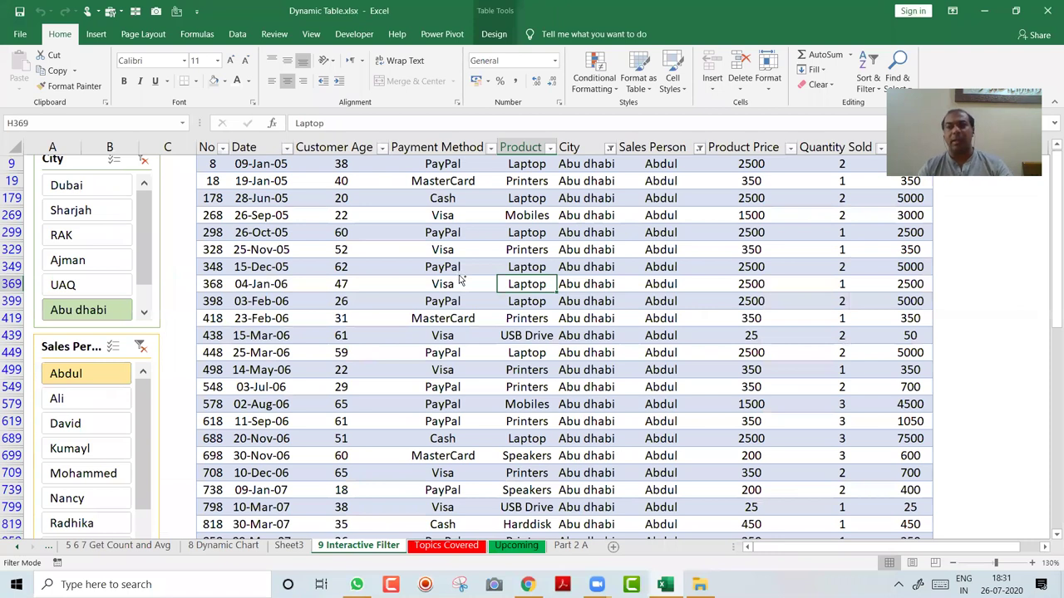
left_click(457, 278)
key("ctrl+Up")
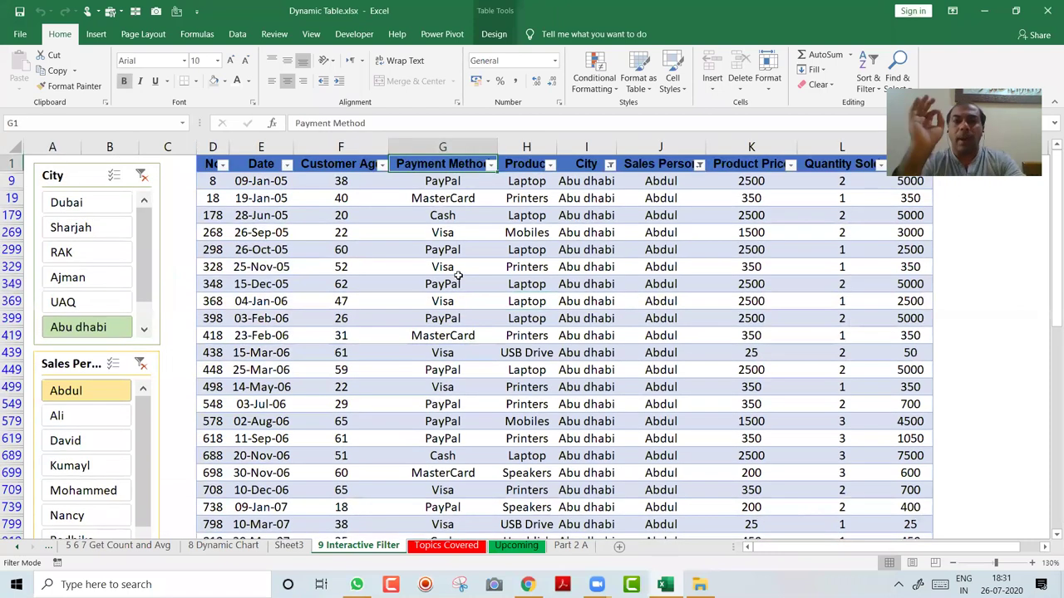
key("Down")
key("Down")
key("Down")
key("Down")
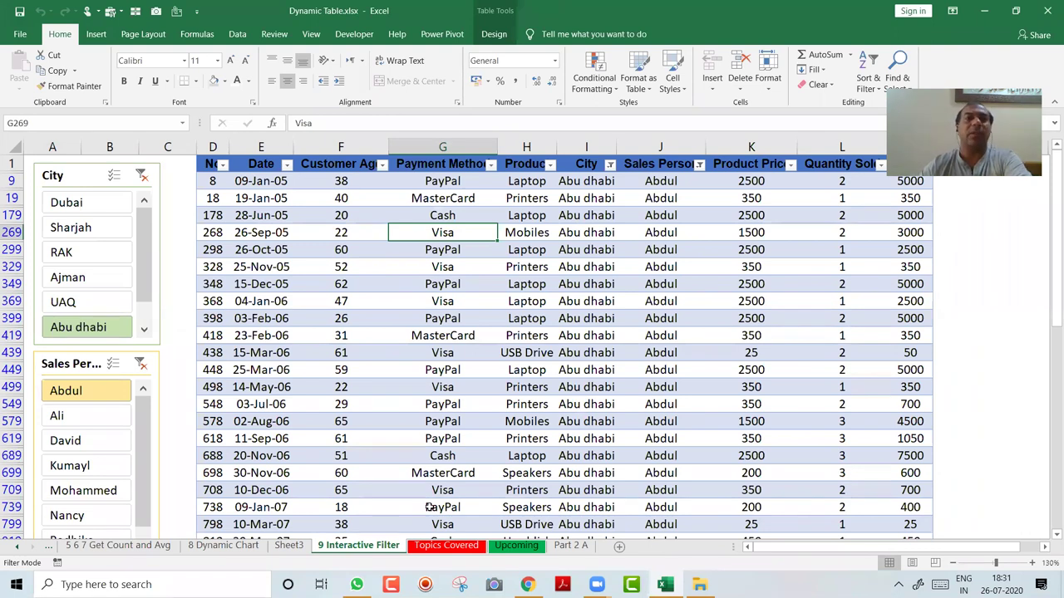
- Insert a new-sheet PivotTable from Table9 with Product rows and Sum of Sales
left_click(96, 34)
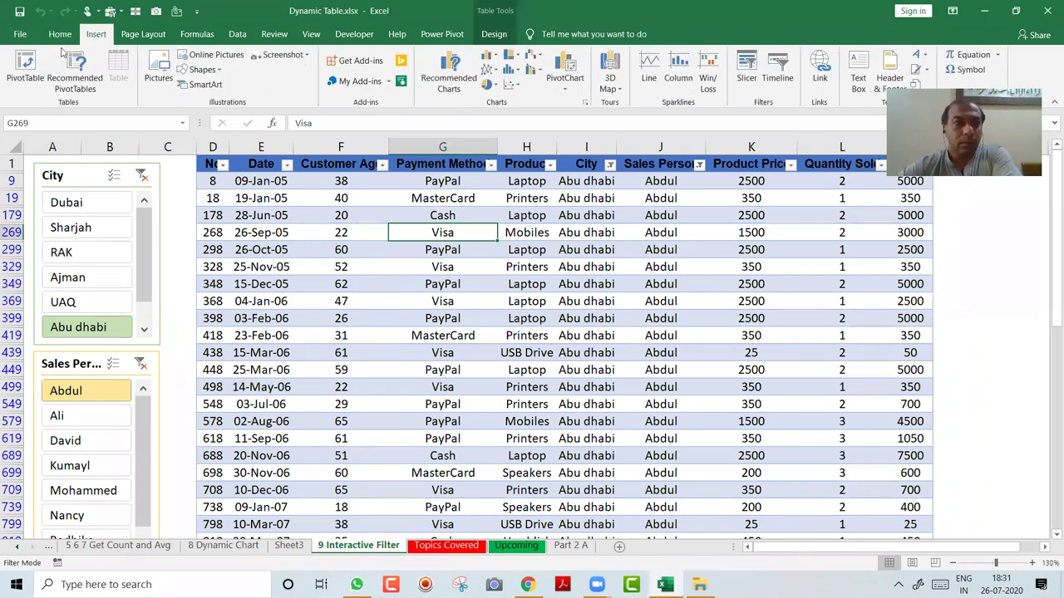
left_click(27, 64)
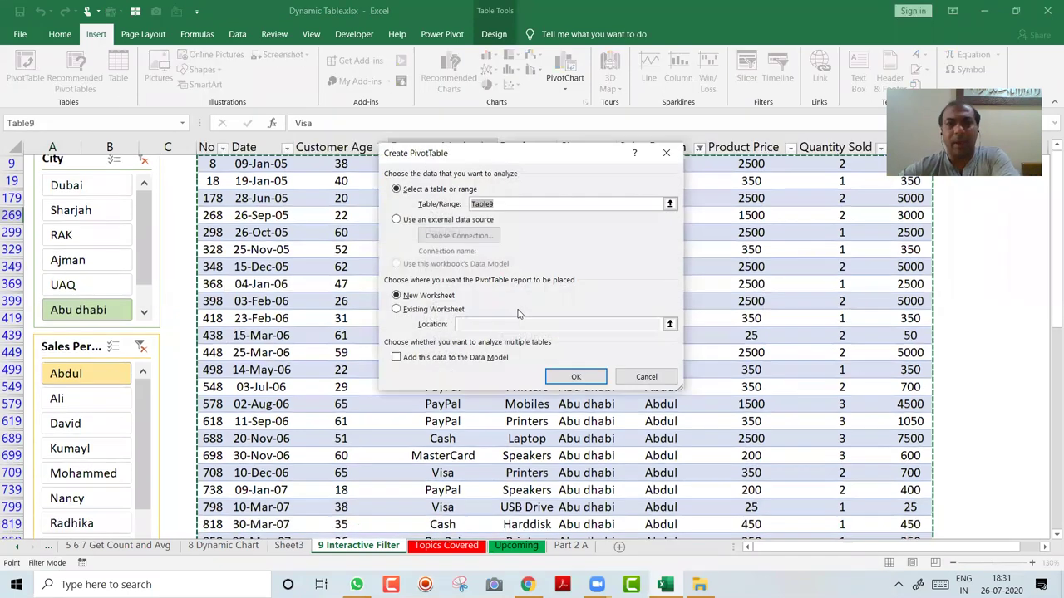
left_click(575, 375)
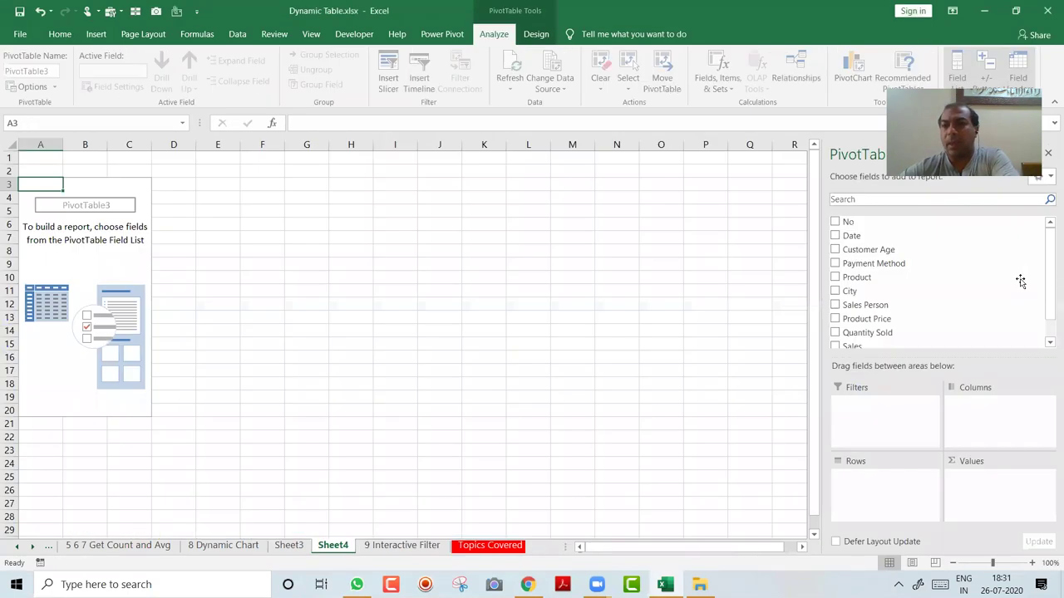
left_click(835, 277)
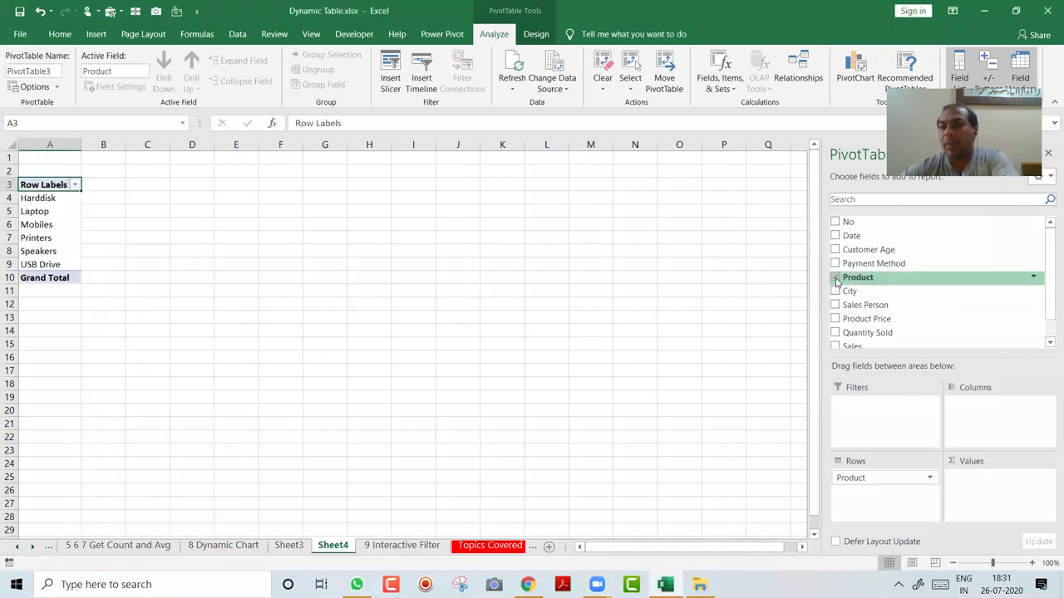
left_click(835, 347)
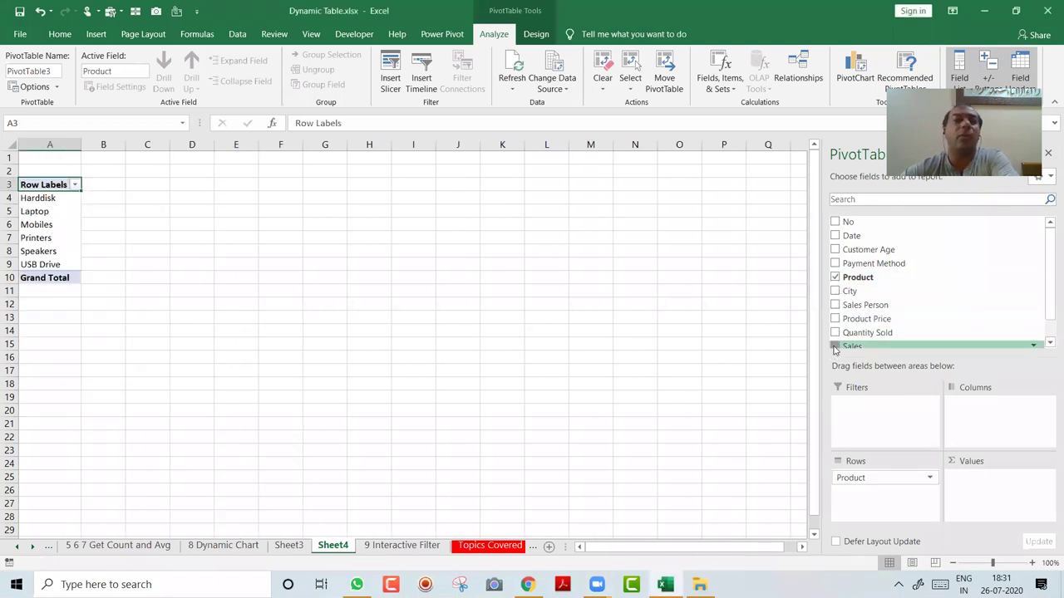
- Zoom to 160% and rename the Row Labels header in A3 to Product
left_click(1032, 563)
left_click(1032, 563)
left_click(1031, 563)
left_click(1031, 563)
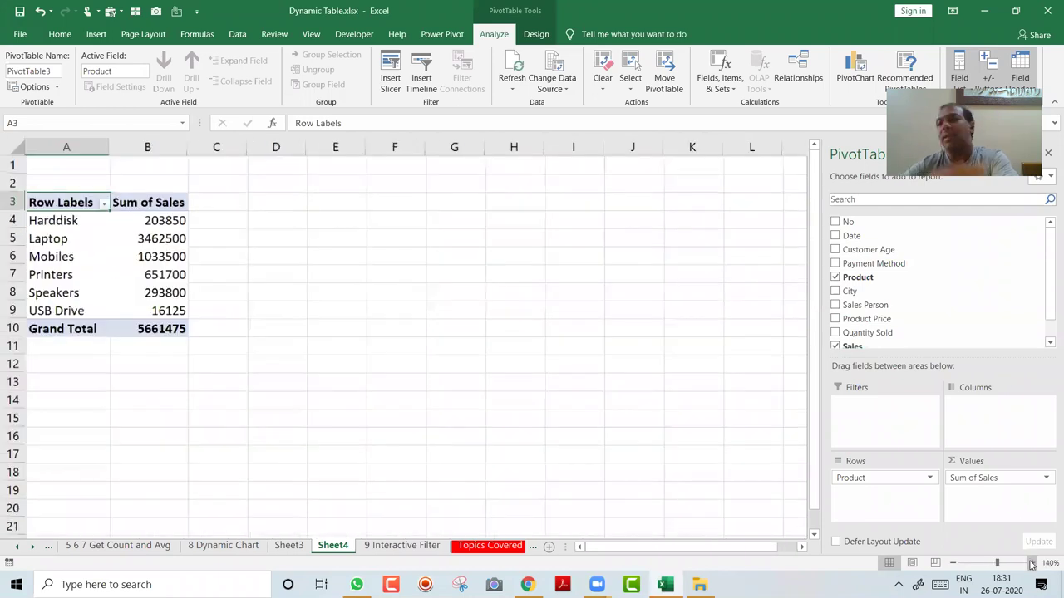
left_click(1031, 563)
left_click(1031, 563)
type("Po")
key("BackSpace")
type("roduct")
key("Return")
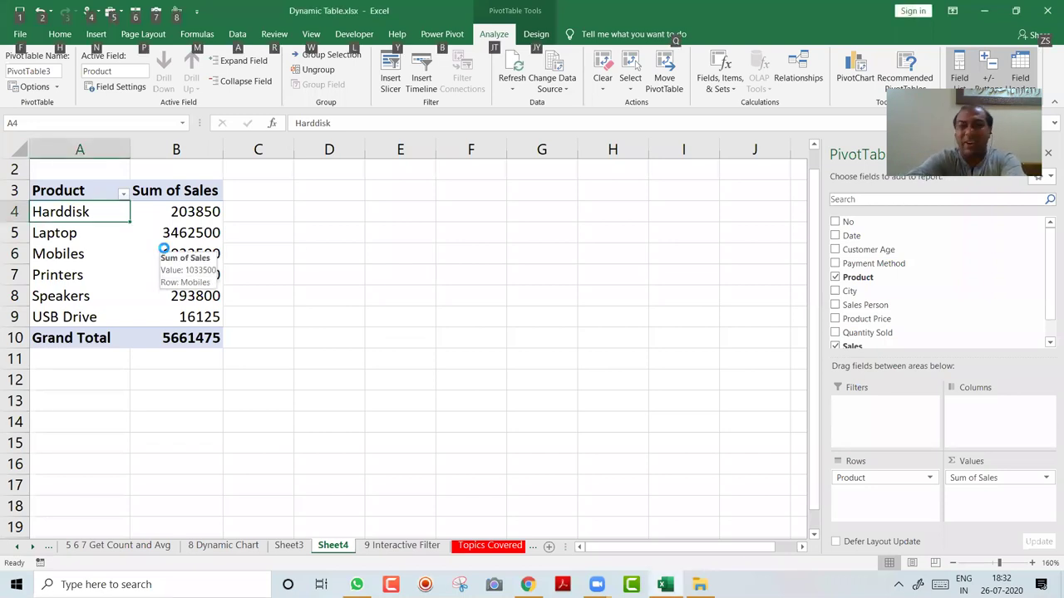
- Insert a PivotChart with Alt+F1 and position it beside the pivot table
key("alt+F1")
left_click_drag(323, 199, 462, 211)
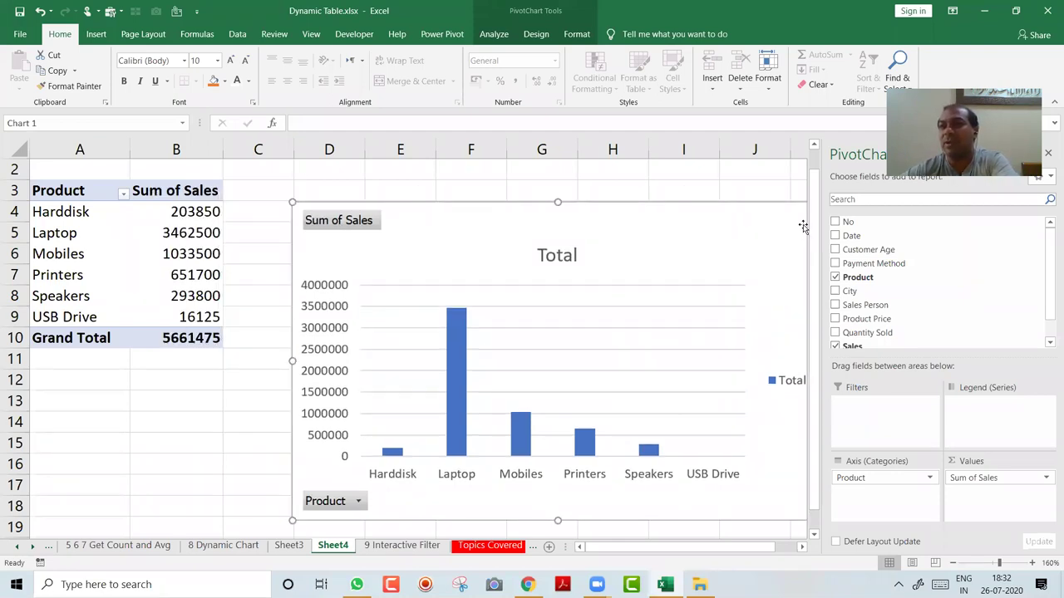
left_click_drag(821, 220, 904, 249)
left_click_drag(745, 218, 776, 201)
- Remove the chart's Total legend, horizontal gridlines and vertical value axis
left_click(809, 357)
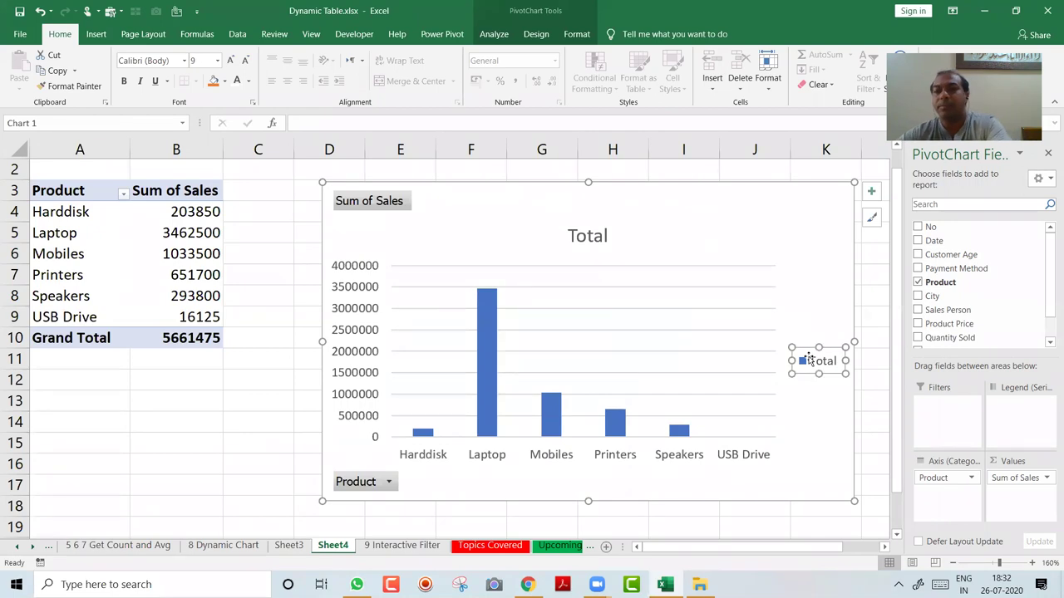
key("Delete")
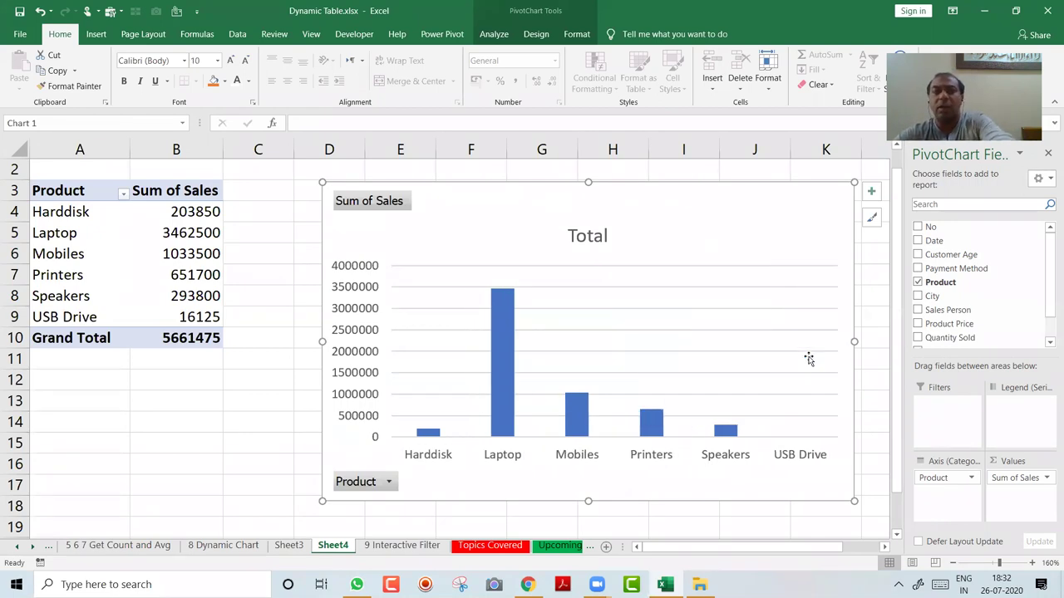
left_click(752, 330)
key("Delete")
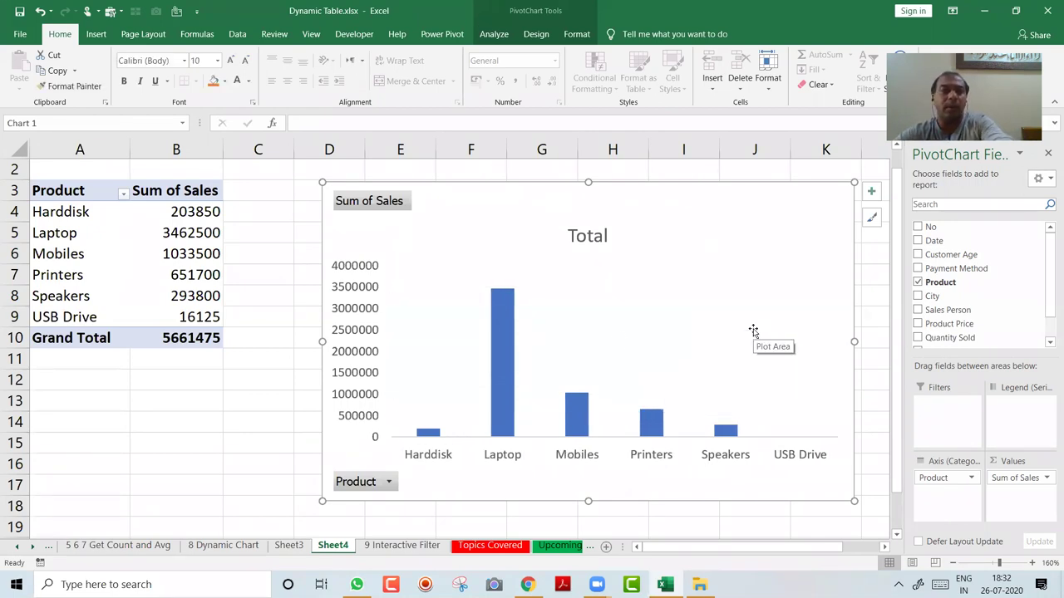
left_click(378, 335)
key("Delete")
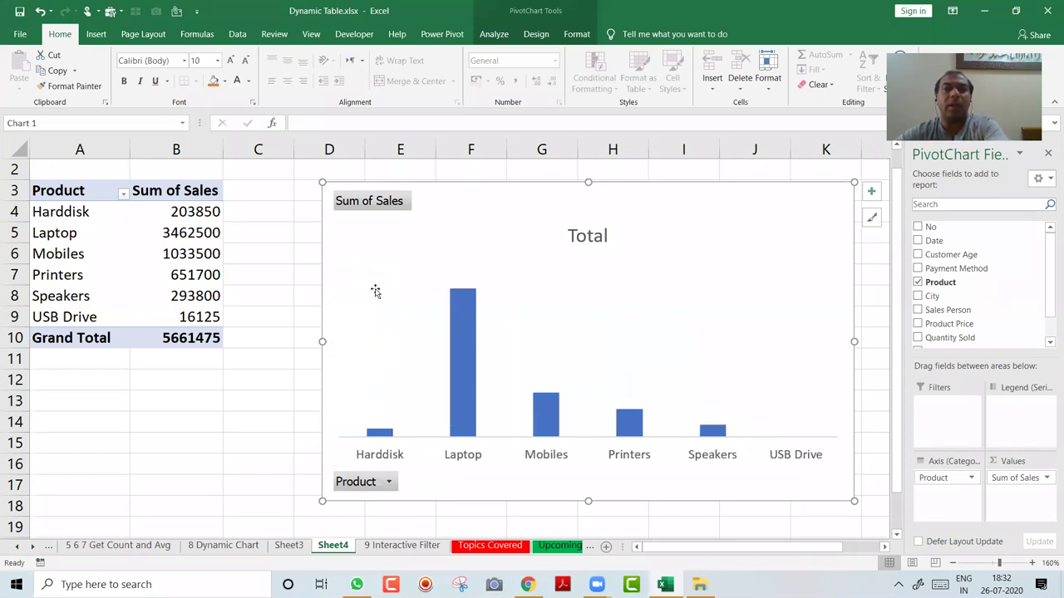
- Preview chart styles, add data labels to the columns, and nudge the chart right
left_click(536, 34)
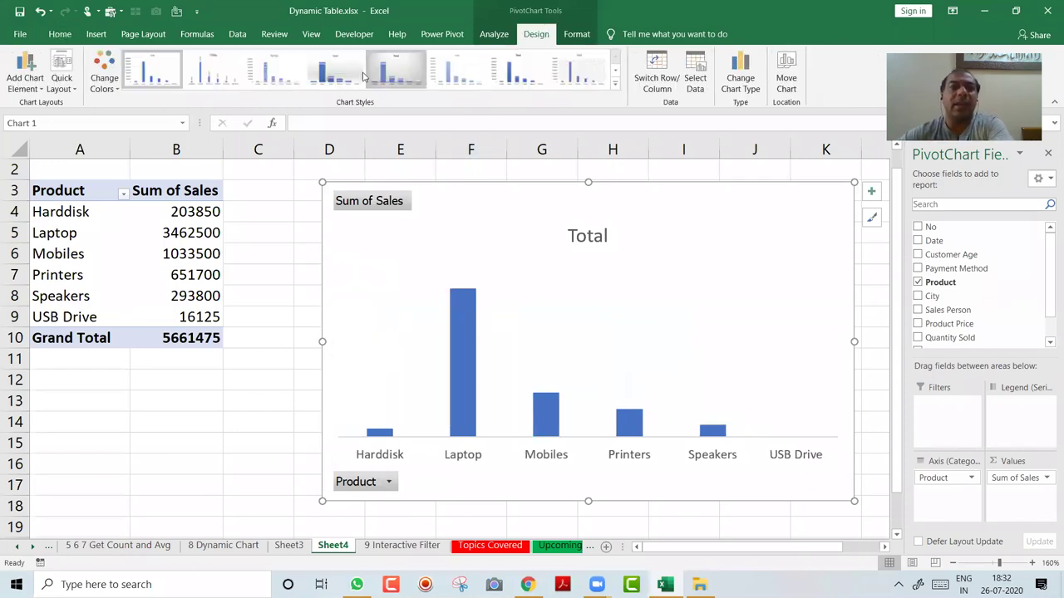
left_click(338, 75)
left_click(449, 75)
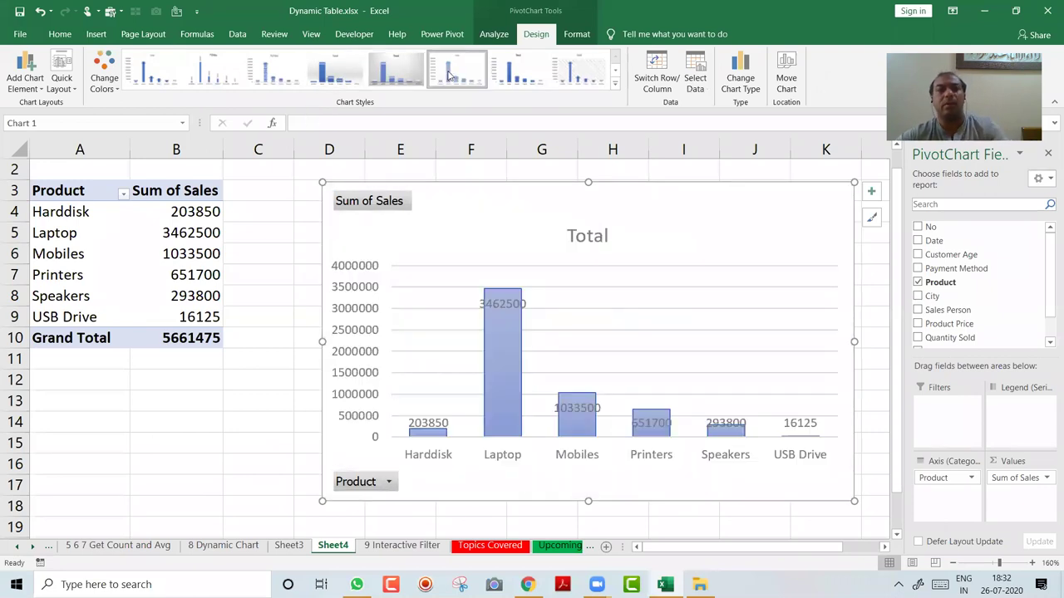
right_click(467, 311)
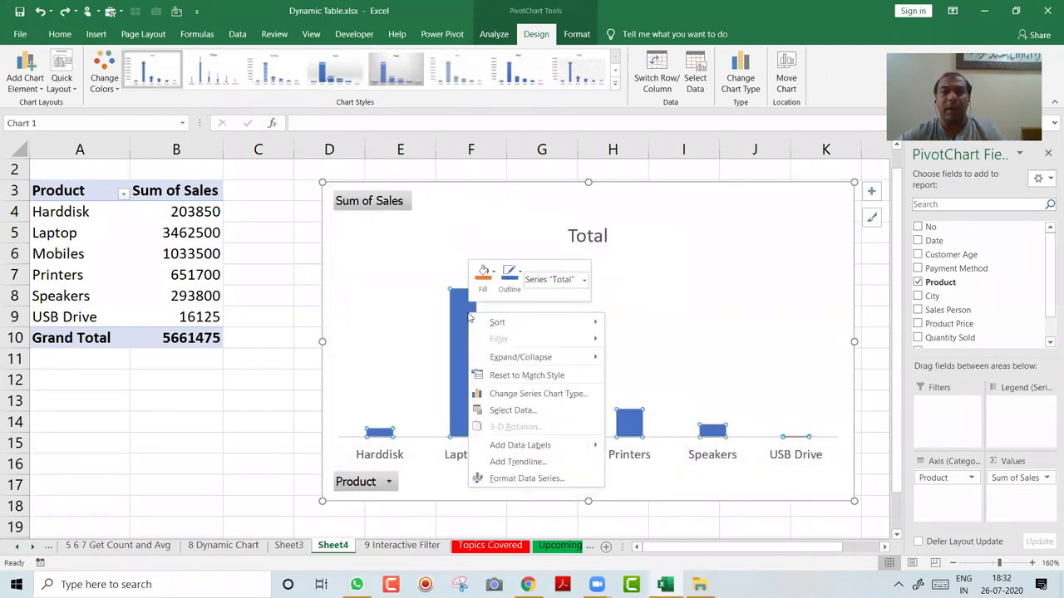
left_click(511, 446)
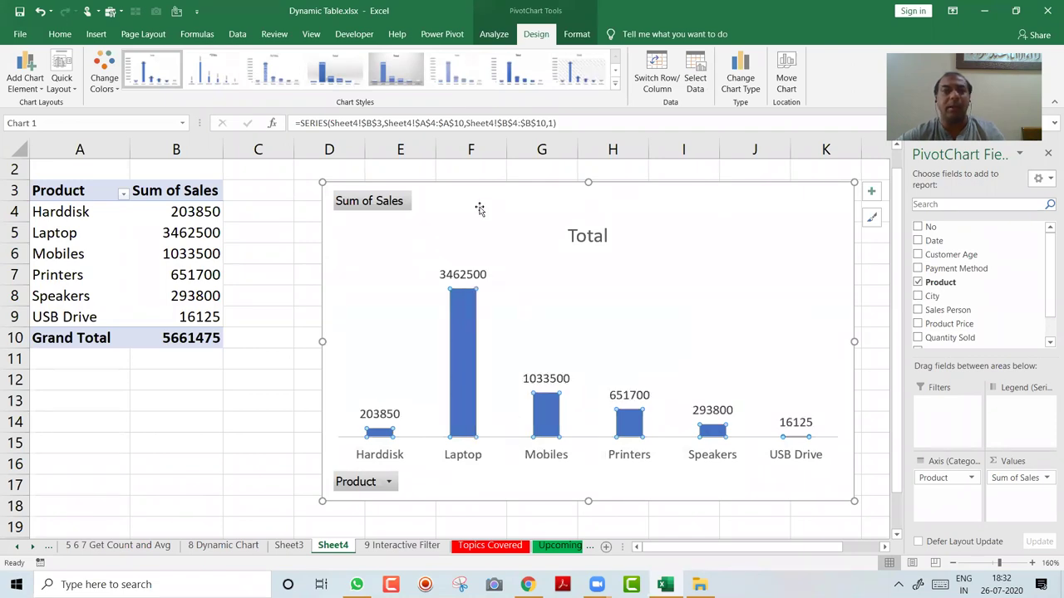
left_click_drag(501, 200, 541, 197)
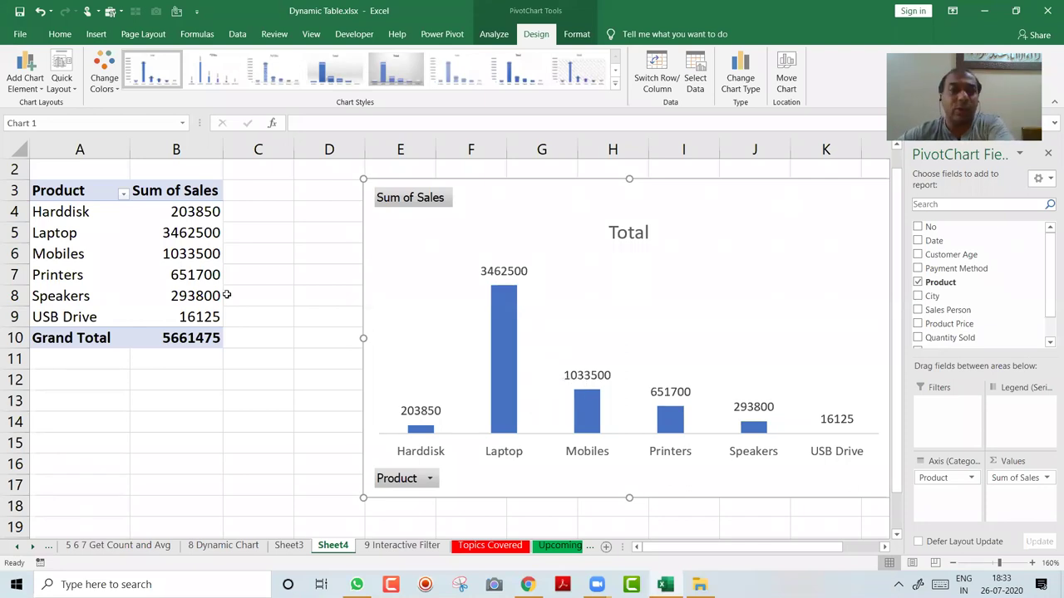
left_click(179, 253)
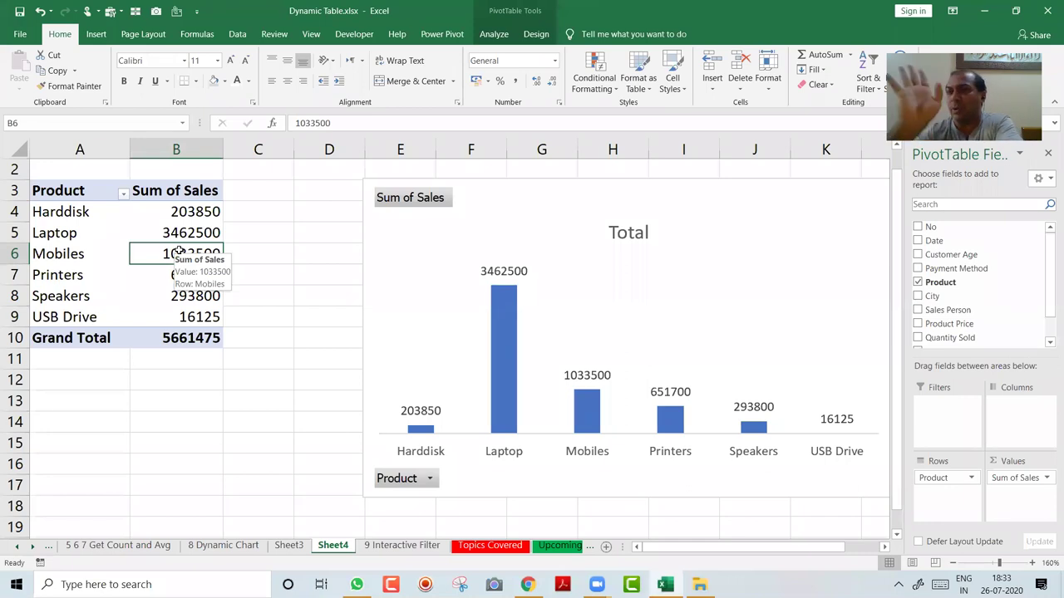
- Insert a Sales Person slicer and narrow it between the pivot table and chart
left_click(96, 34)
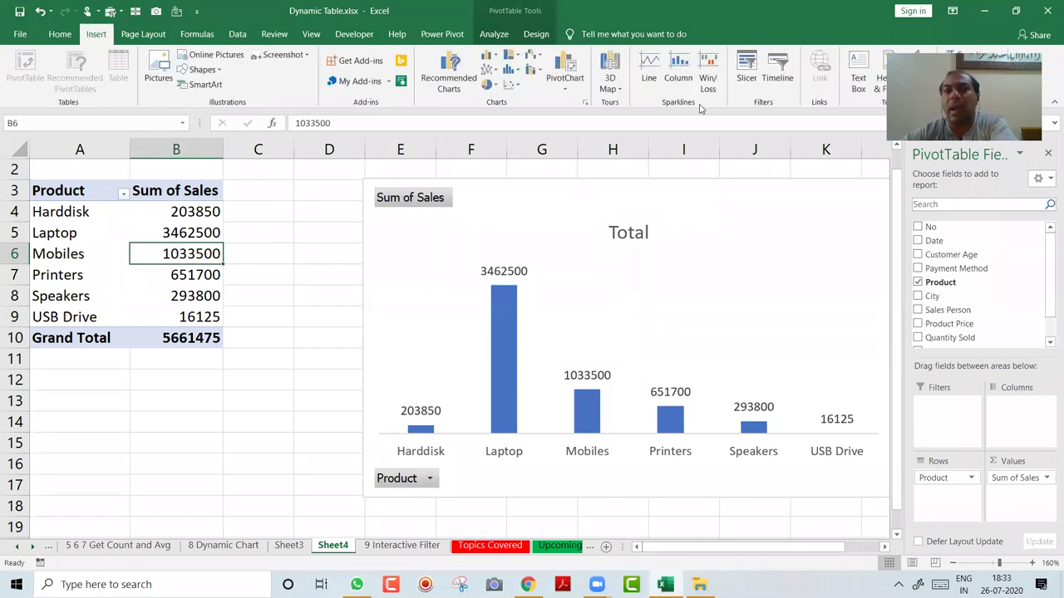
left_click(747, 66)
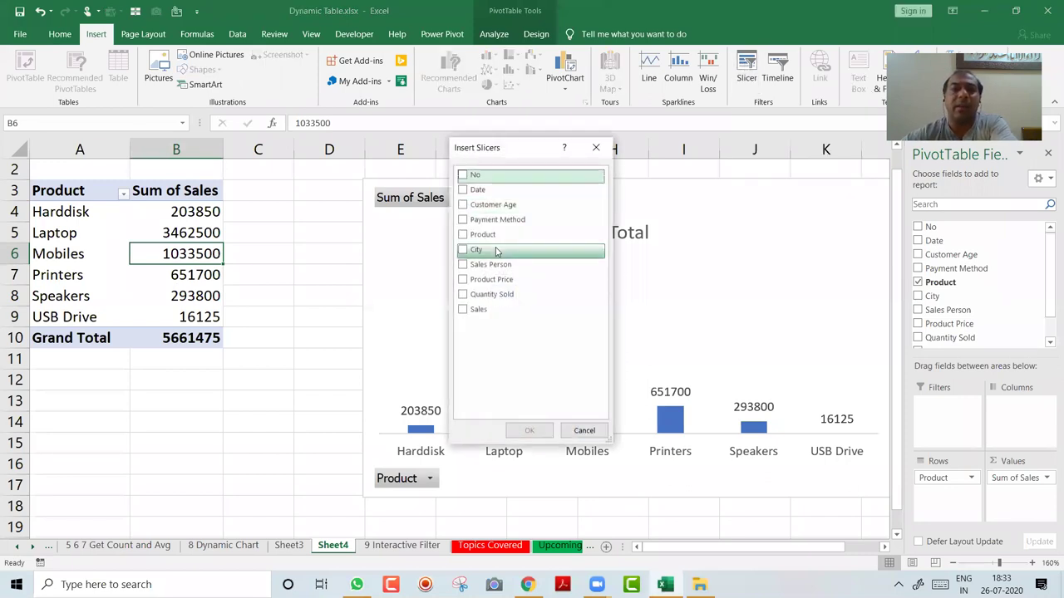
left_click(466, 269)
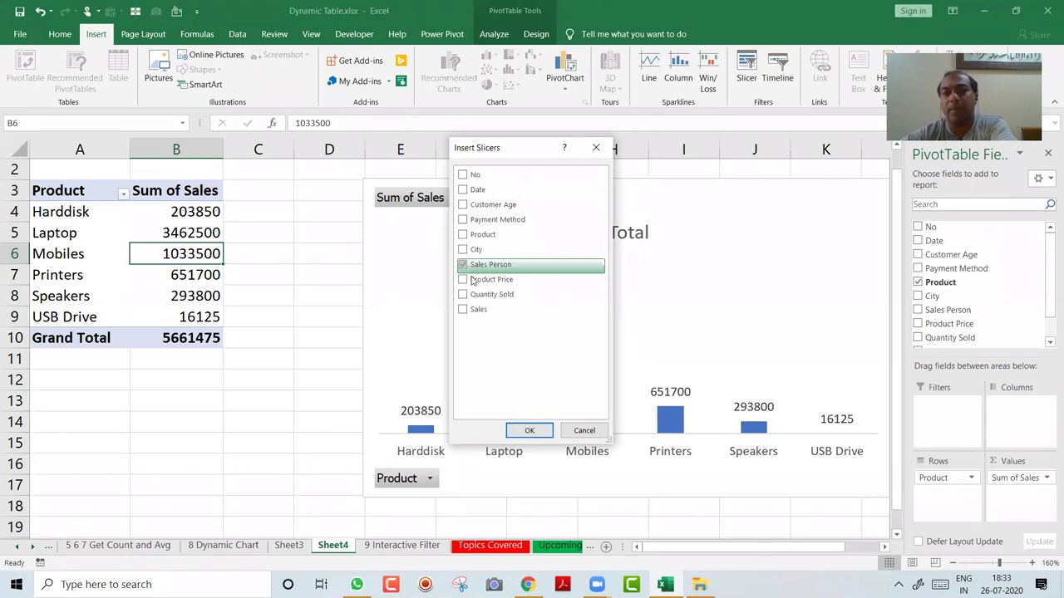
left_click(525, 431)
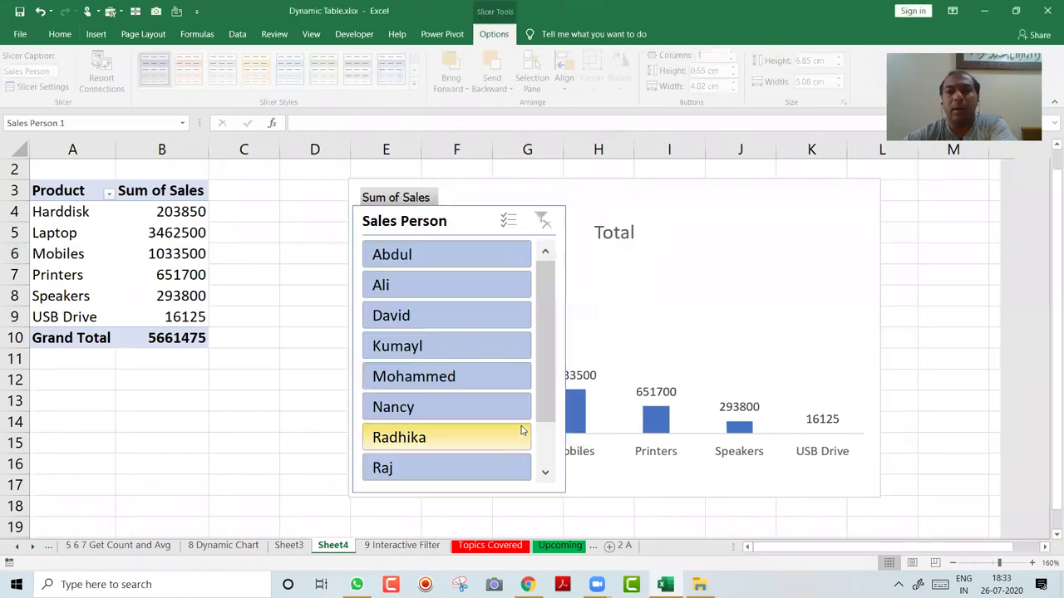
left_click_drag(307, 211, 270, 209)
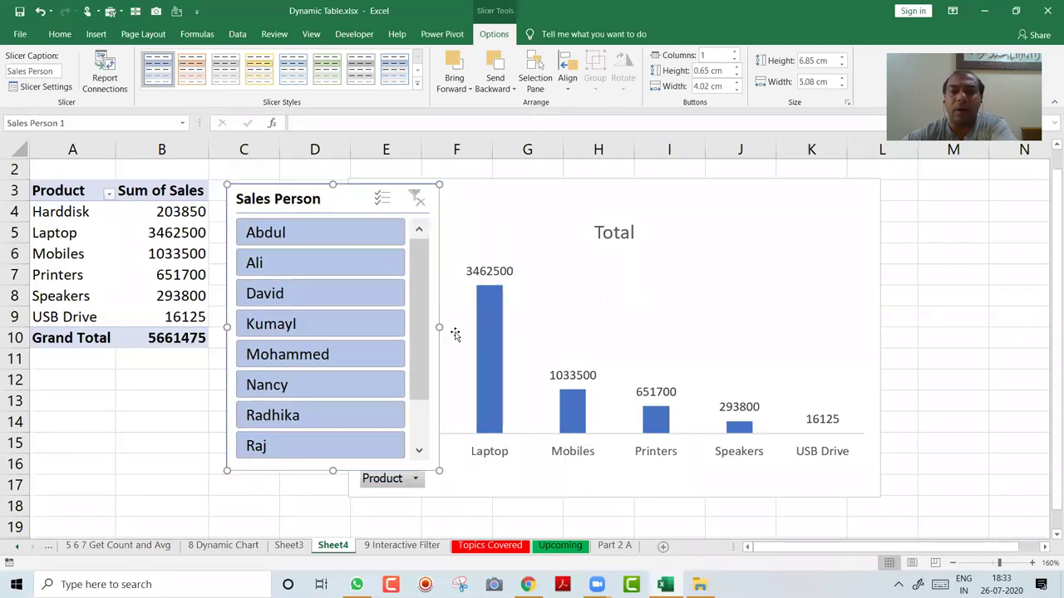
left_click_drag(438, 327, 356, 328)
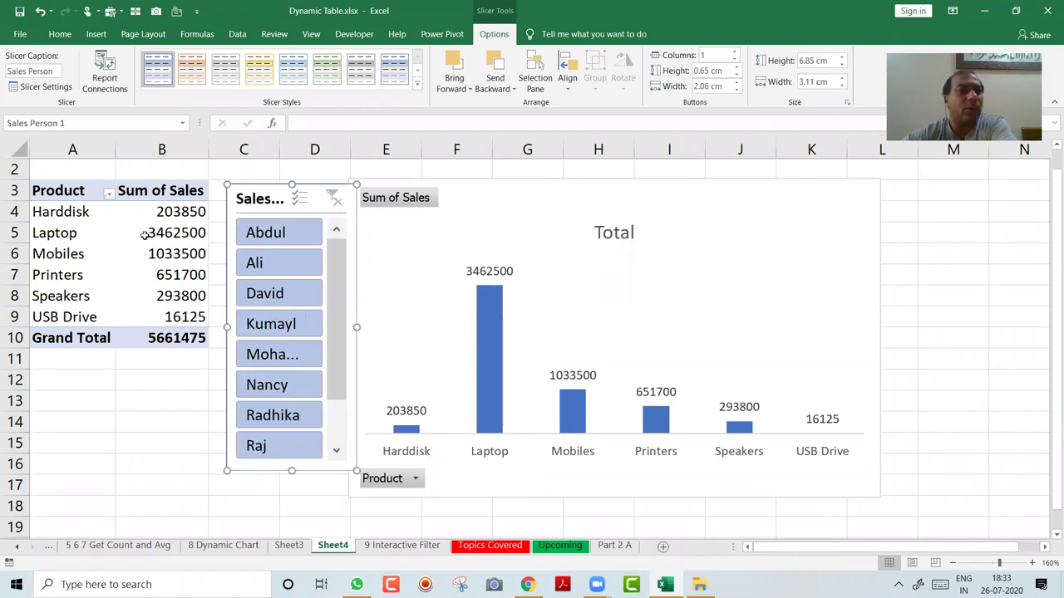
left_click(13, 169)
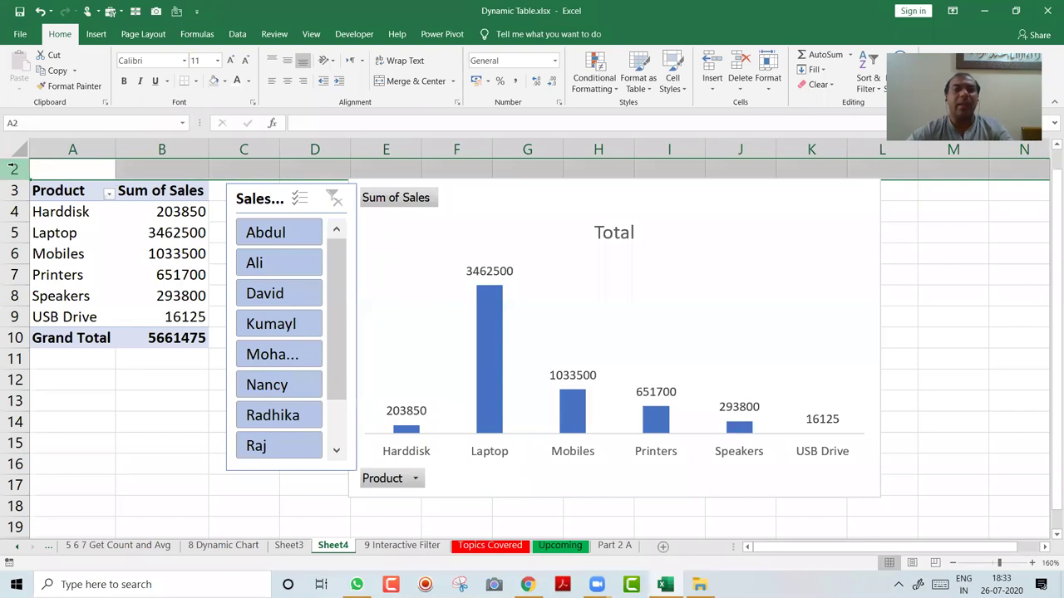
- Insert blank rows above the pivot and resize and reposition the pivot chart
key("ctrl+plus")
key("ctrl+plus")
key("ctrl+plus")
key("ctrl+plus")
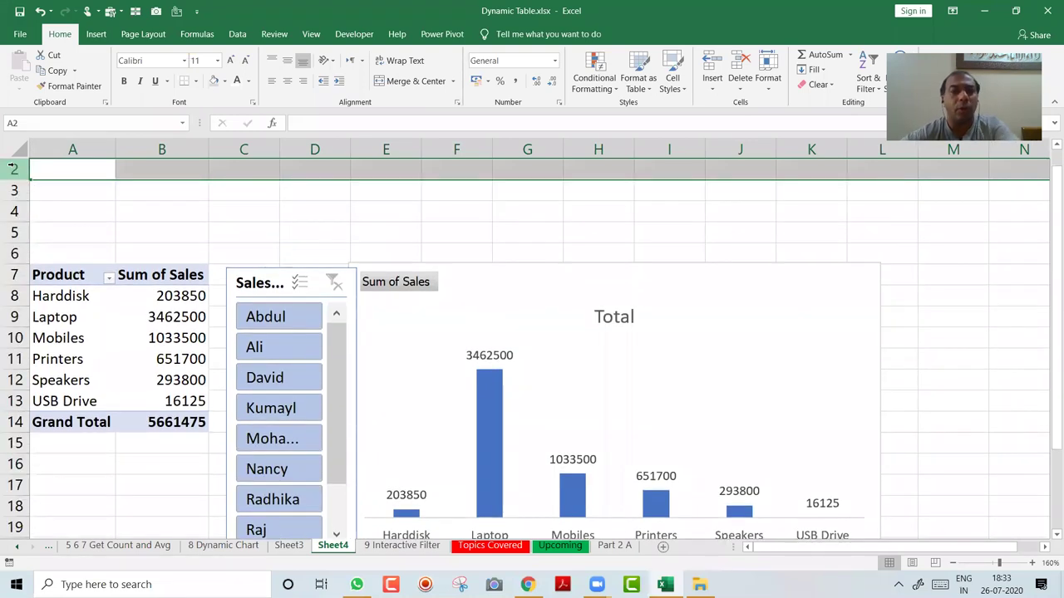
left_click(573, 274)
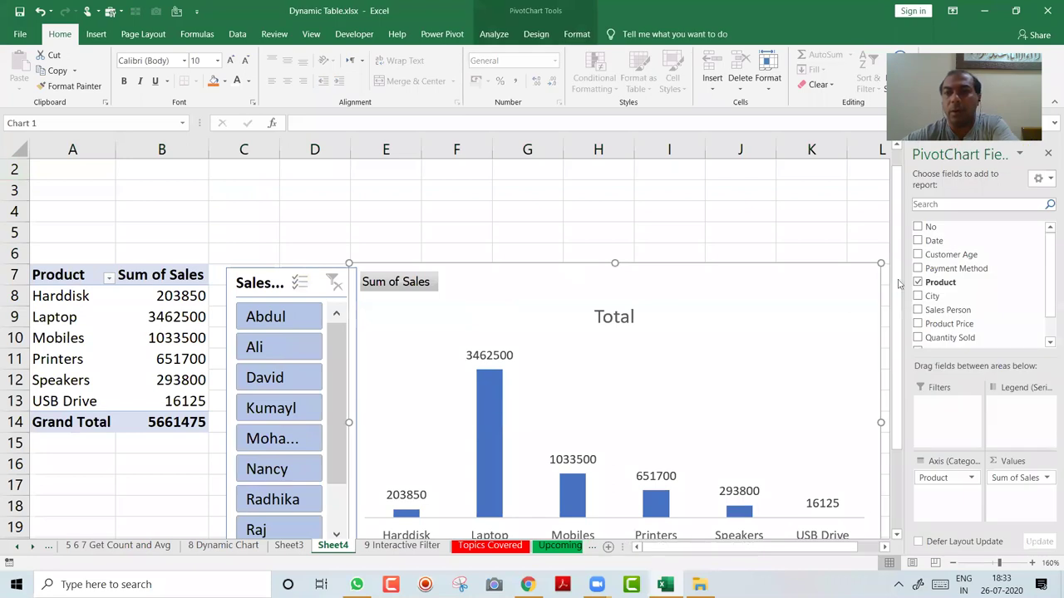
left_click_drag(880, 263, 814, 314)
left_click_drag(701, 322, 607, 277)
left_click_drag(720, 397, 798, 428)
left_click(557, 226)
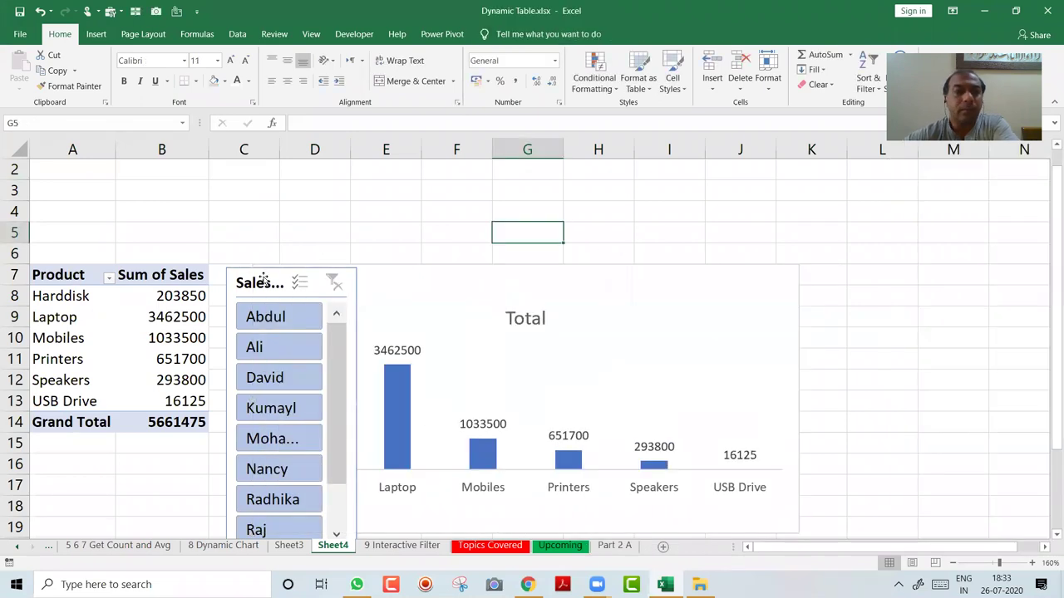
- Move the slicer over columns A–B, widen it, and try two to six button columns
left_click_drag(263, 278, 83, 190)
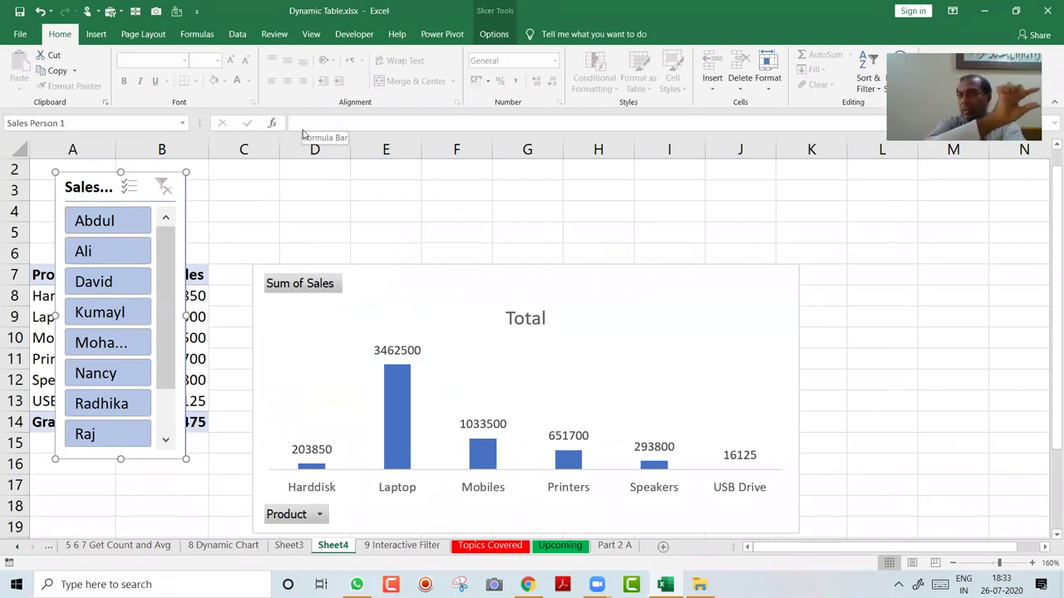
left_click(503, 33)
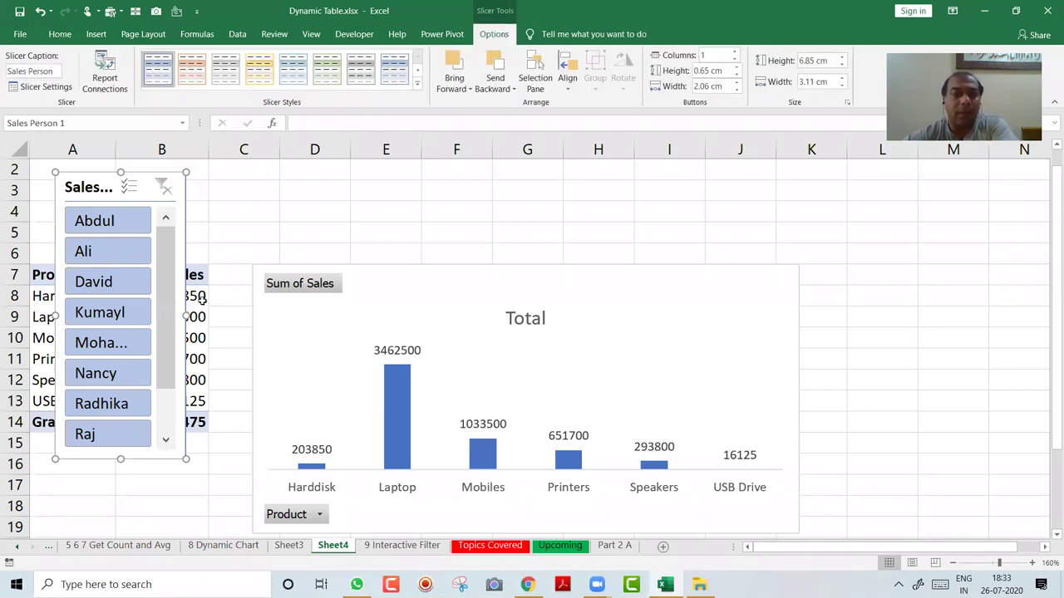
left_click_drag(457, 299, 757, 398)
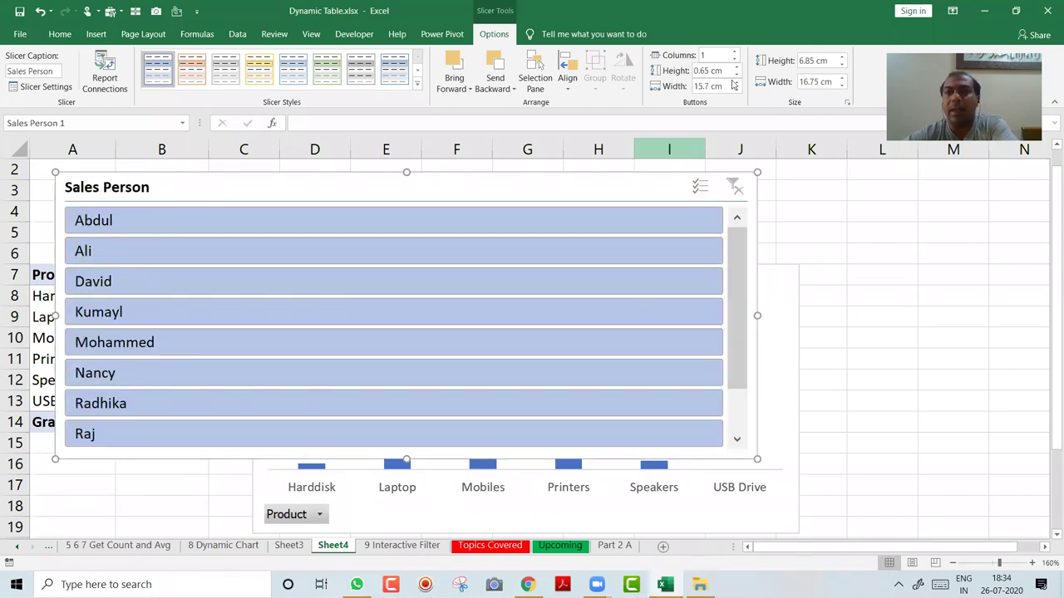
left_click(735, 53)
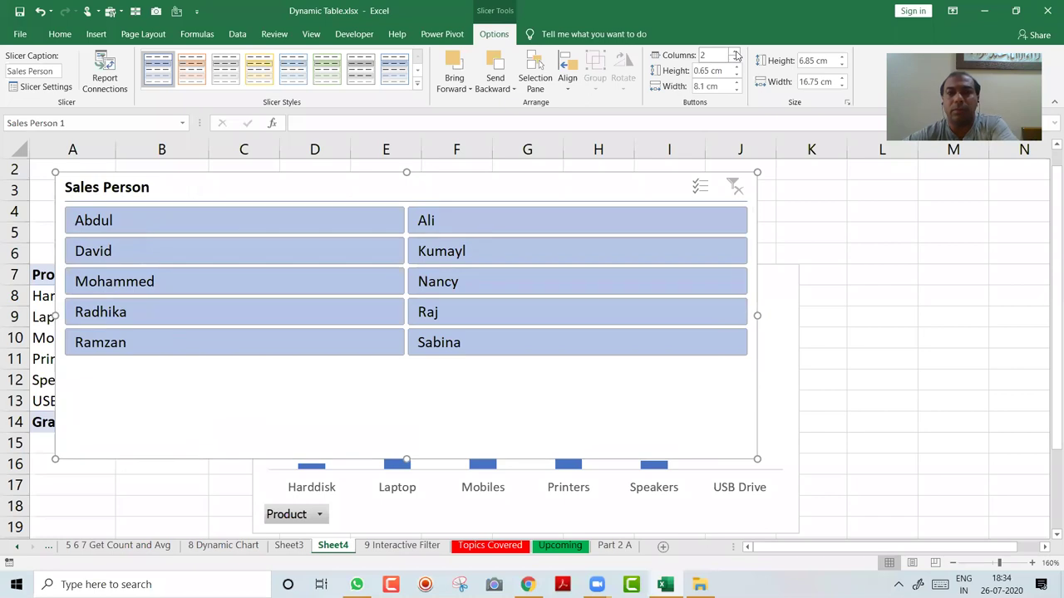
left_click(735, 52)
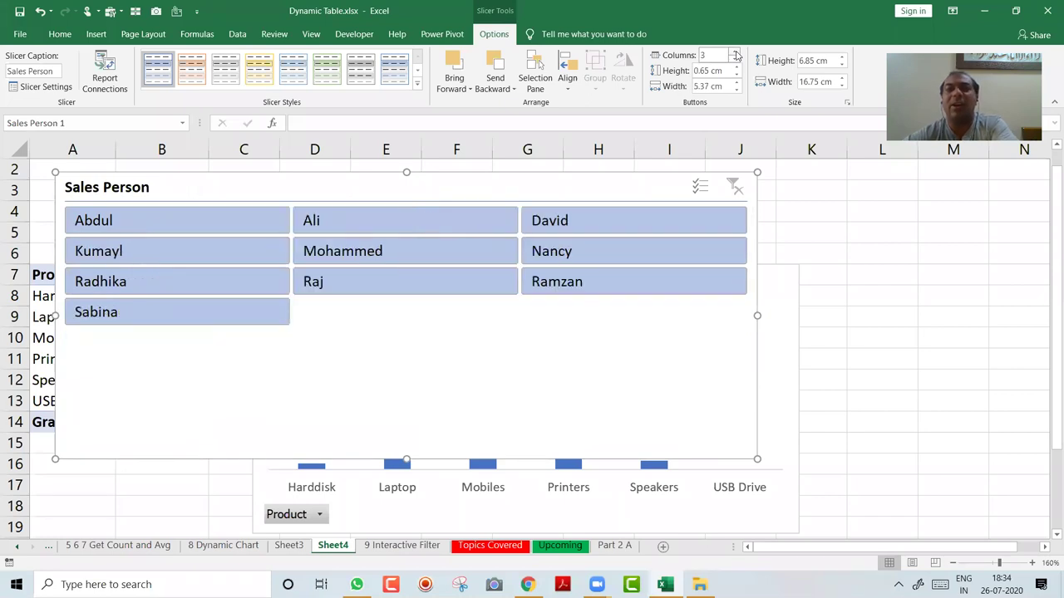
left_click(735, 52)
left_click(734, 52)
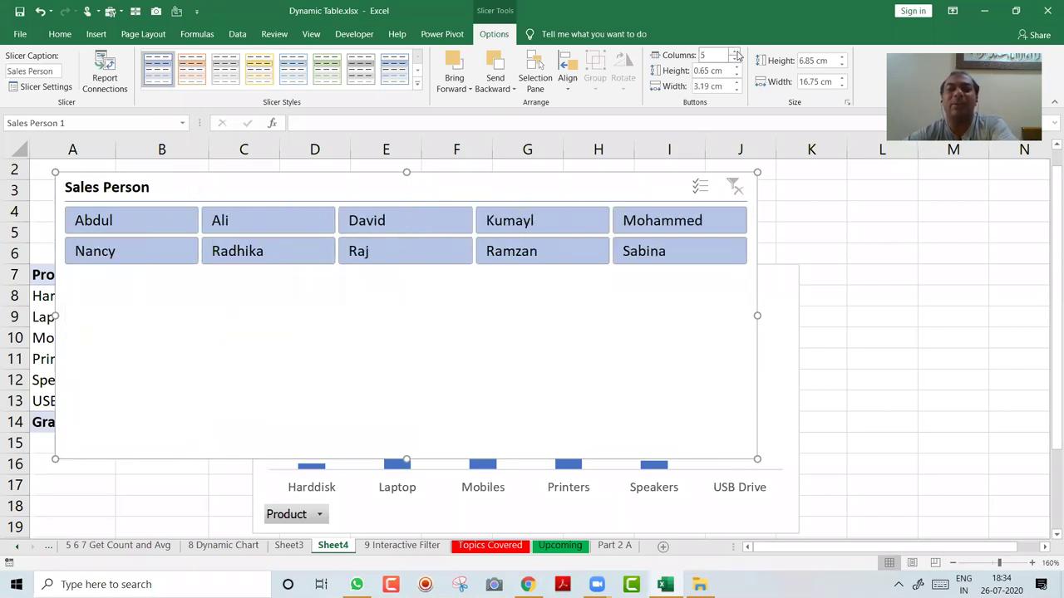
left_click(734, 53)
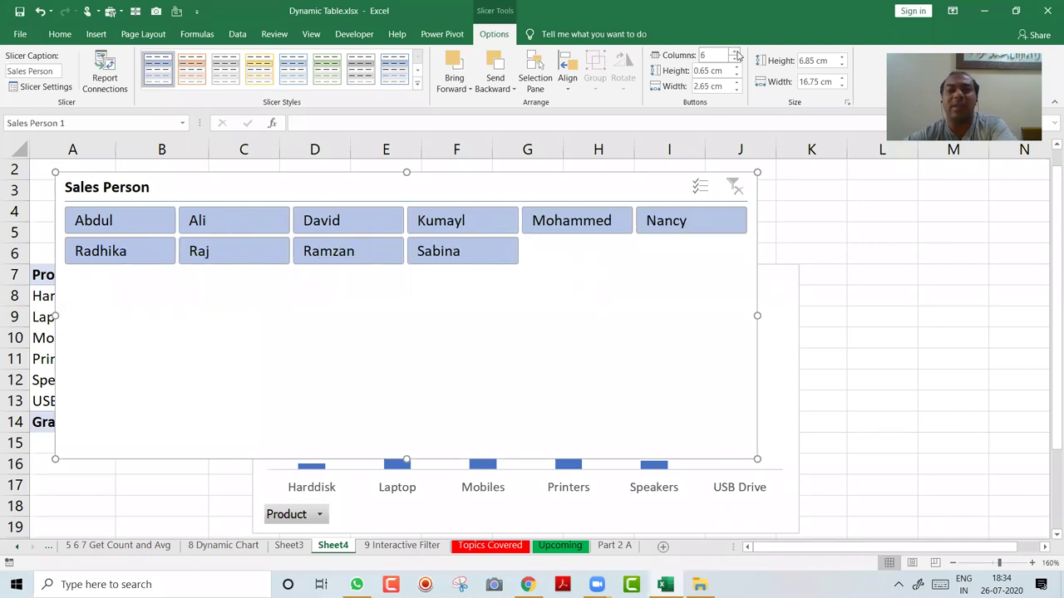
- Reshape the slicer into a short strip above the chart with 4 columns
left_click_drag(406, 457, 421, 268)
left_click_drag(398, 184, 394, 175)
left_click_drag(398, 263, 397, 265)
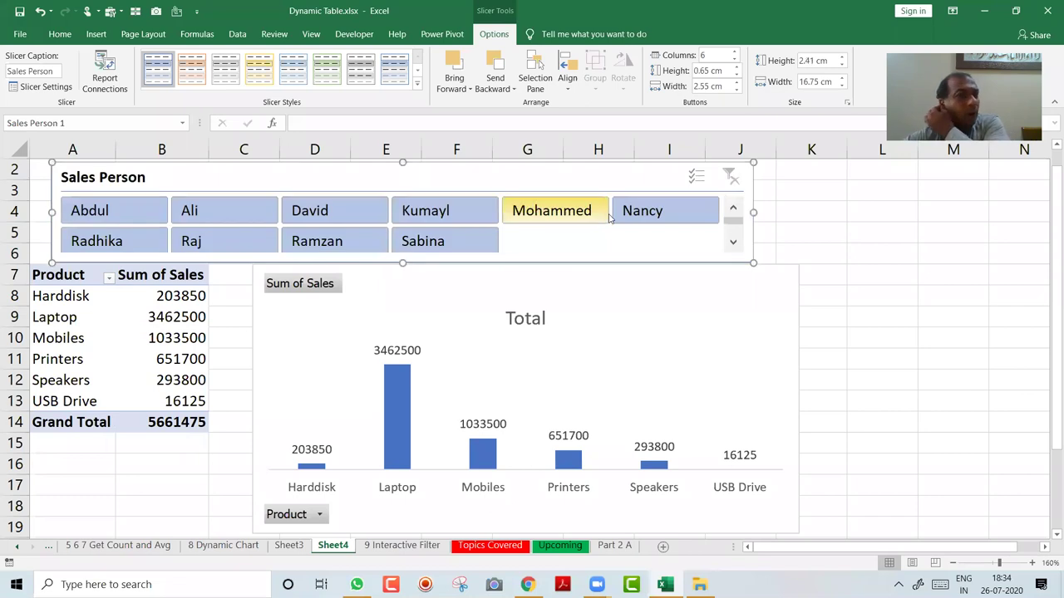
left_click_drag(752, 212, 404, 219)
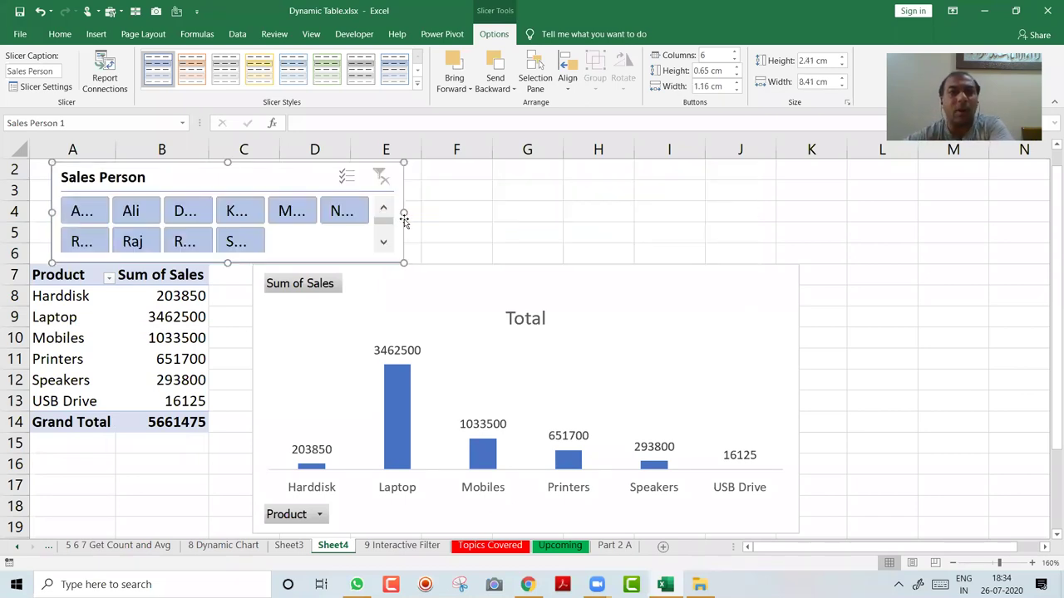
left_click(735, 59)
left_click(735, 59)
left_click(735, 59)
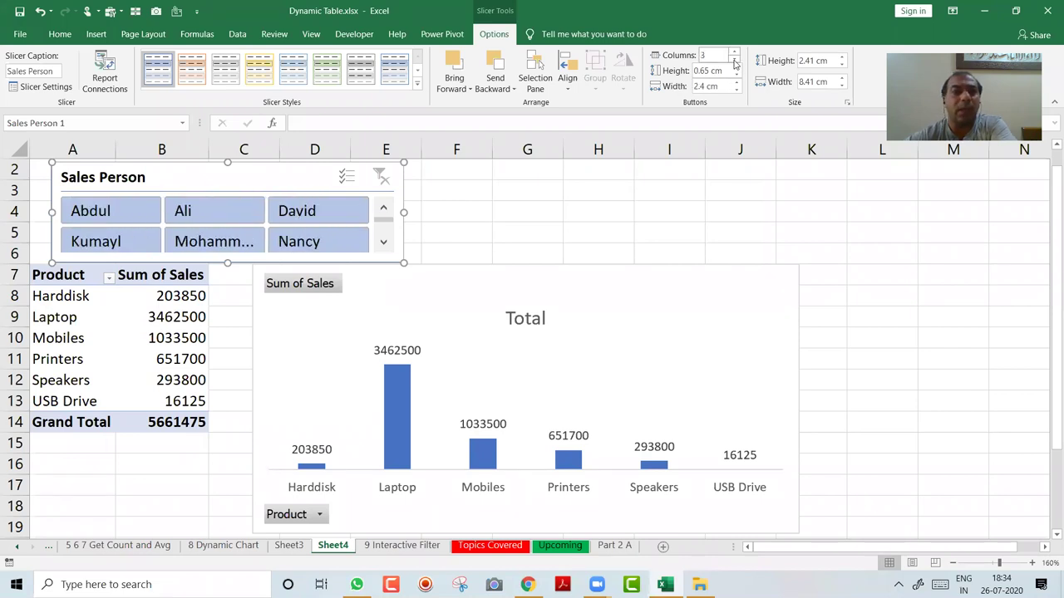
left_click(735, 52)
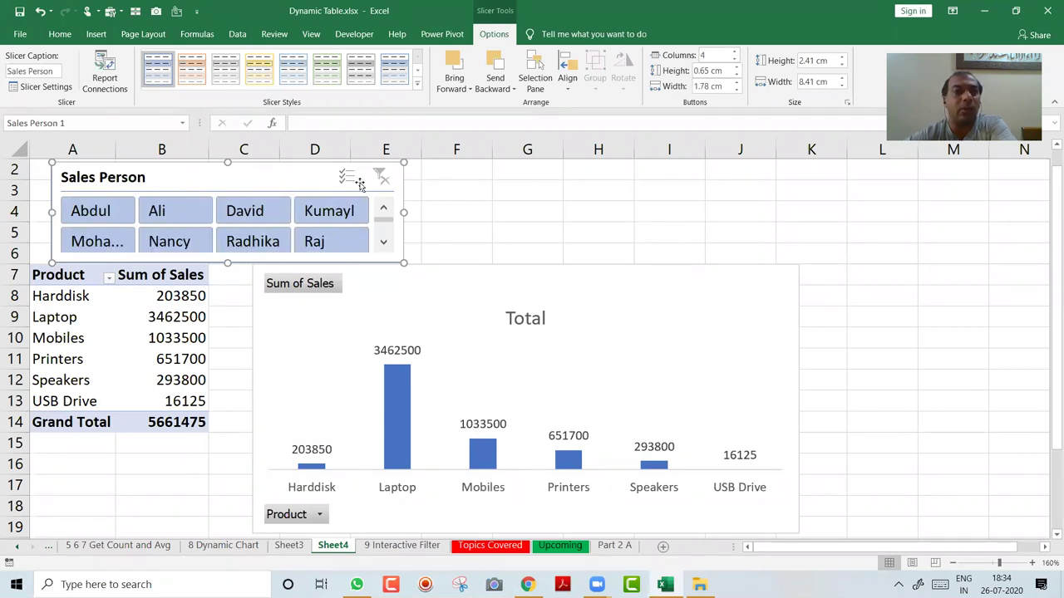
- Test the slicer on Abdul, Radhika, Raj and Nancy, then clear the filter
left_click(449, 191)
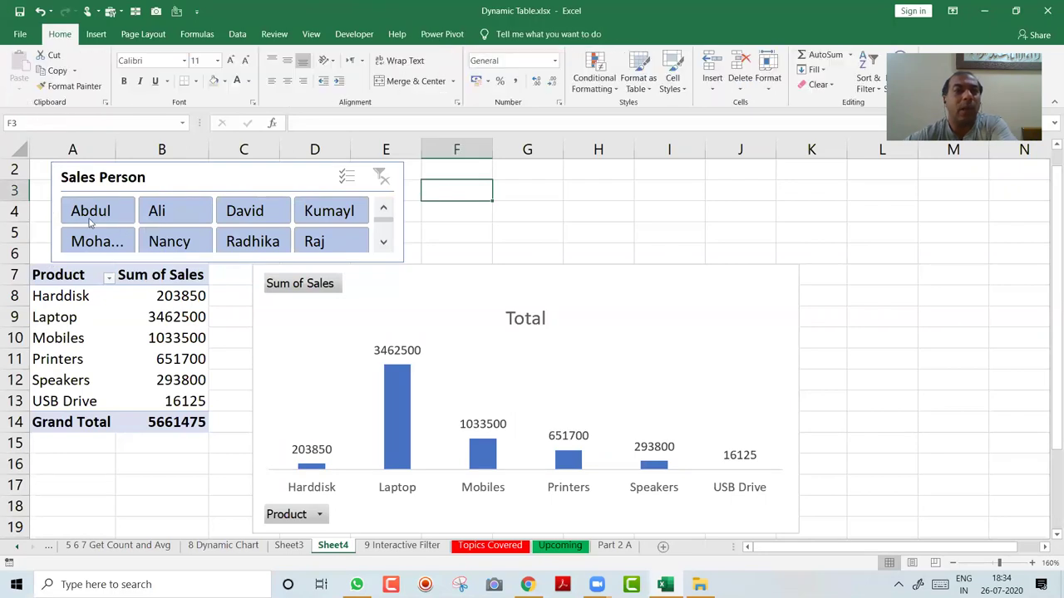
left_click(118, 214)
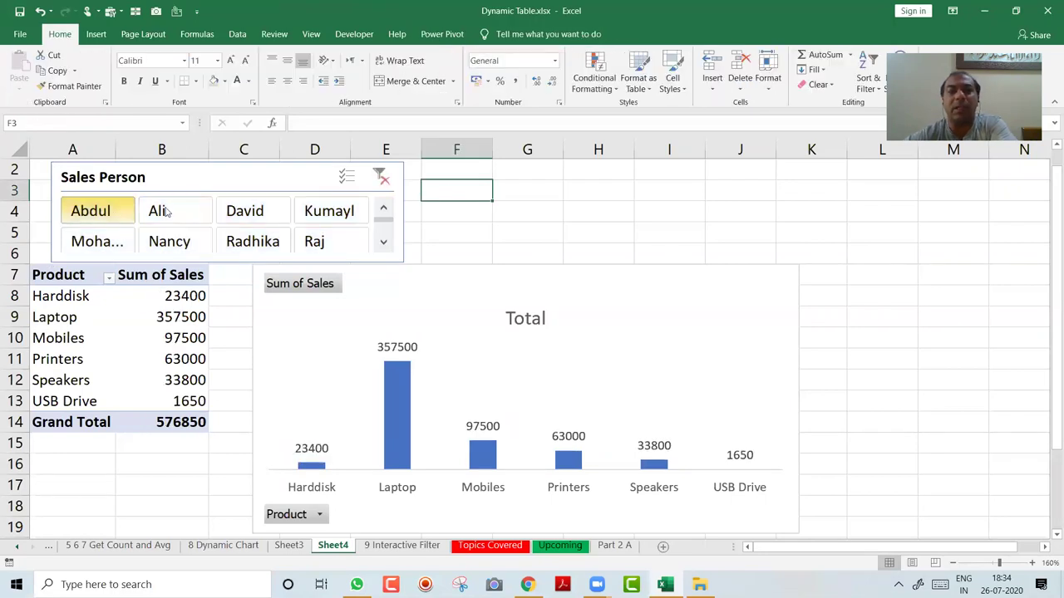
left_click(253, 241)
left_click(315, 241)
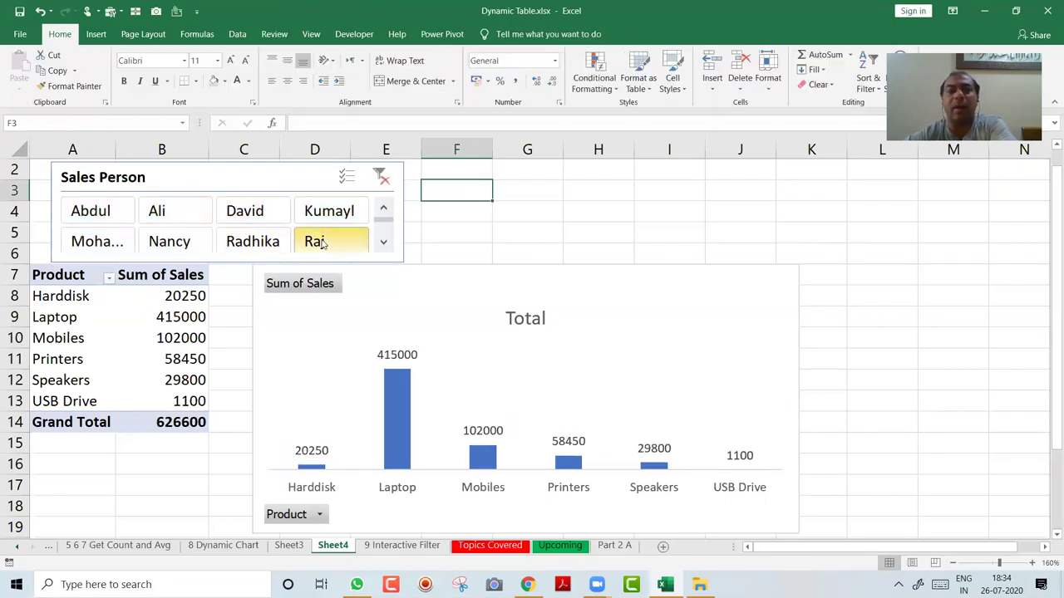
left_click(183, 243)
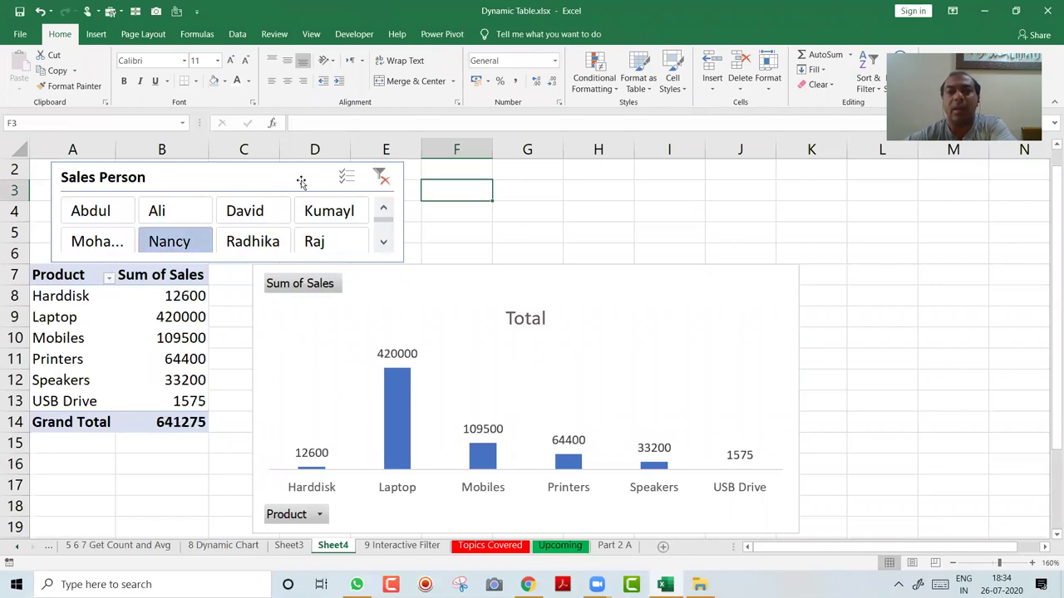
left_click(381, 176)
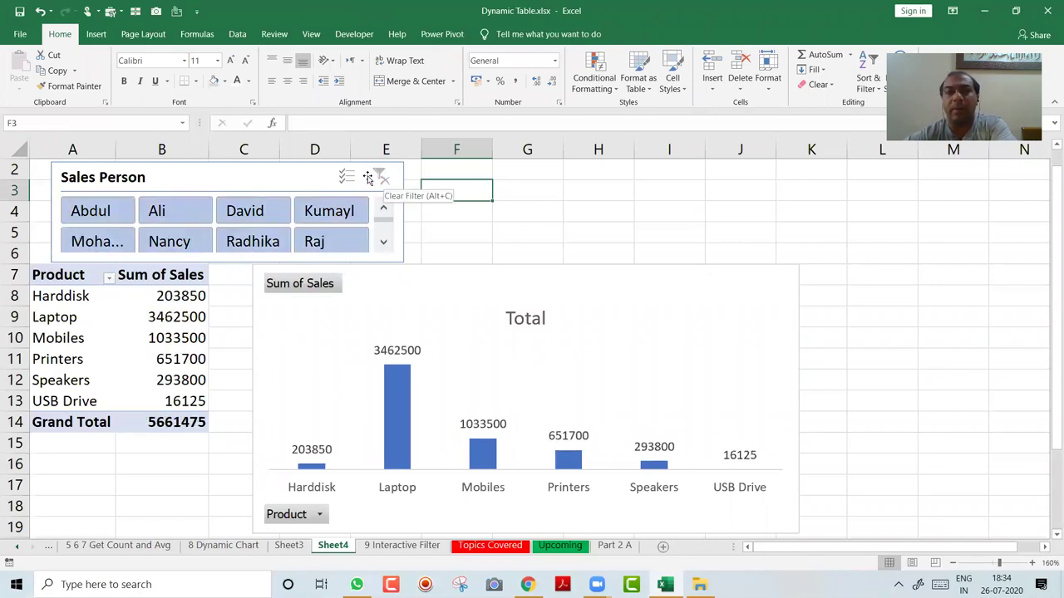
- Insert a City slicer for the pivot and place it beside Sales Person
left_click(244, 183)
left_click(185, 295)
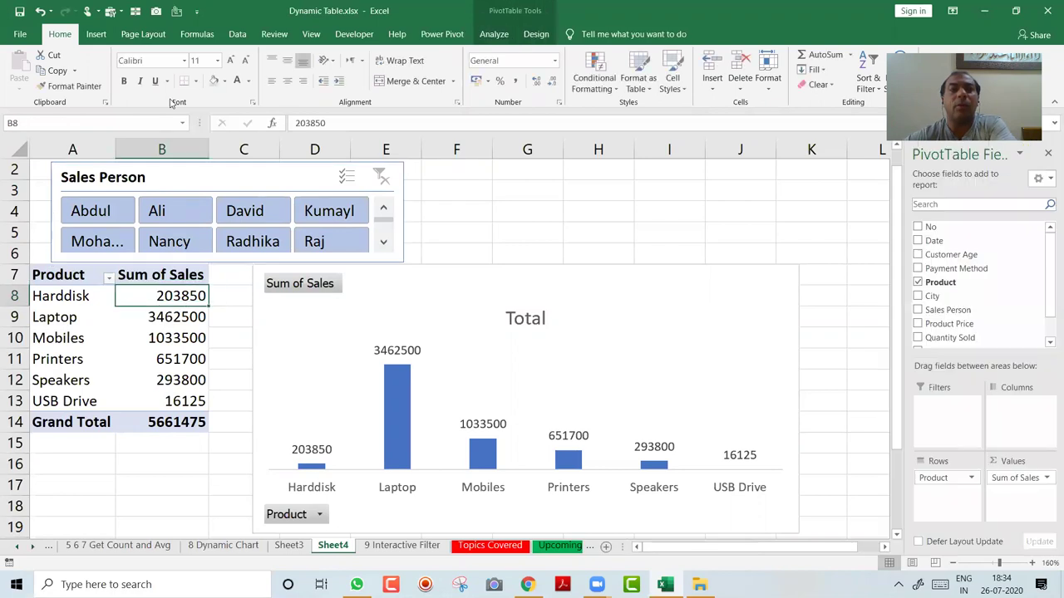
left_click(96, 35)
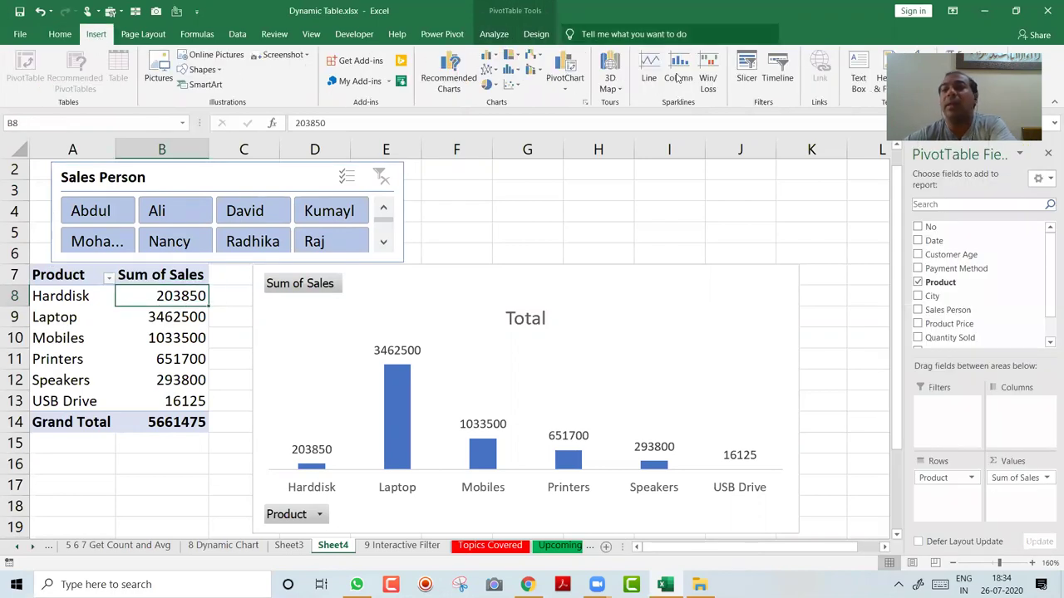
left_click(747, 70)
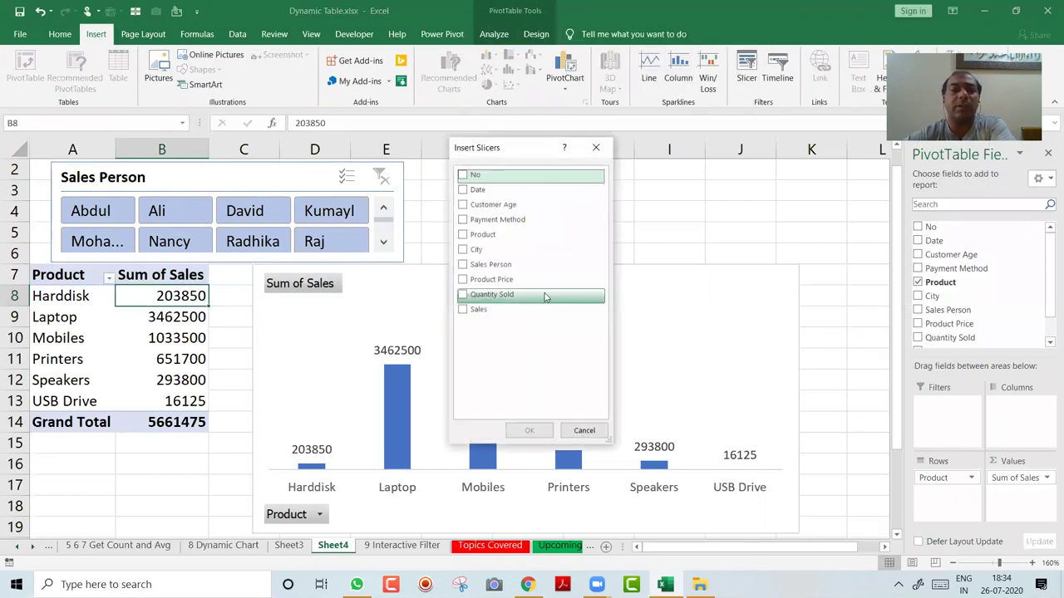
left_click(463, 250)
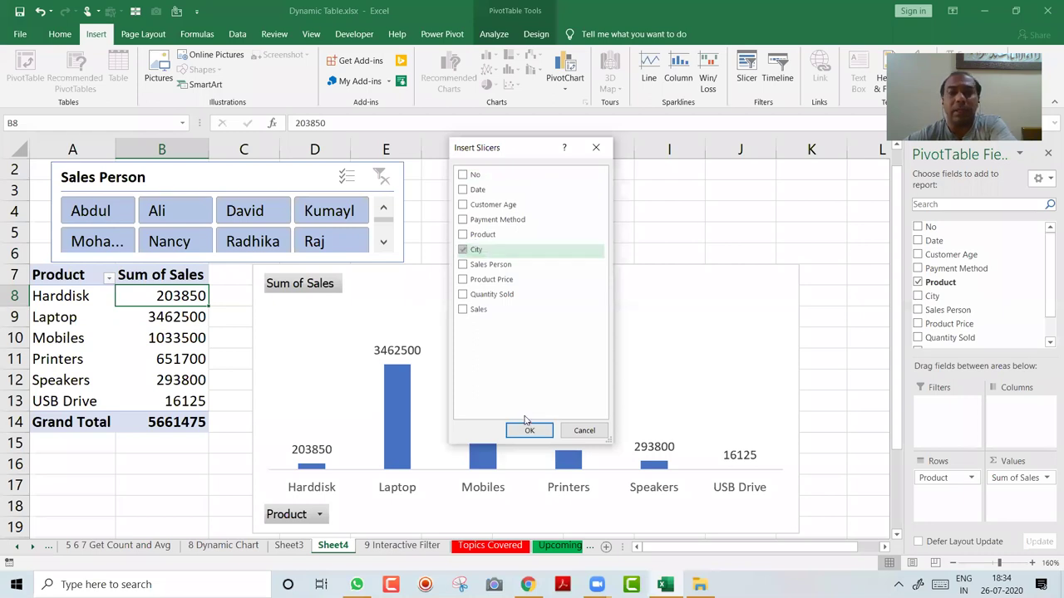
left_click(531, 430)
left_click_drag(418, 219, 465, 171)
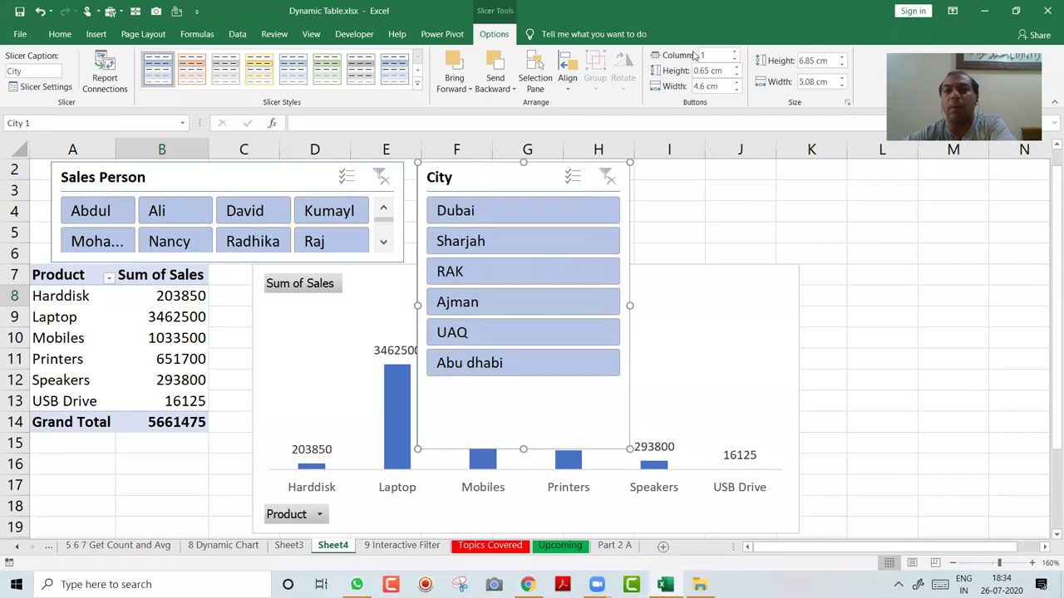
- Make the City slicer a wide short strip with 3 columns and a green style
left_click(733, 55)
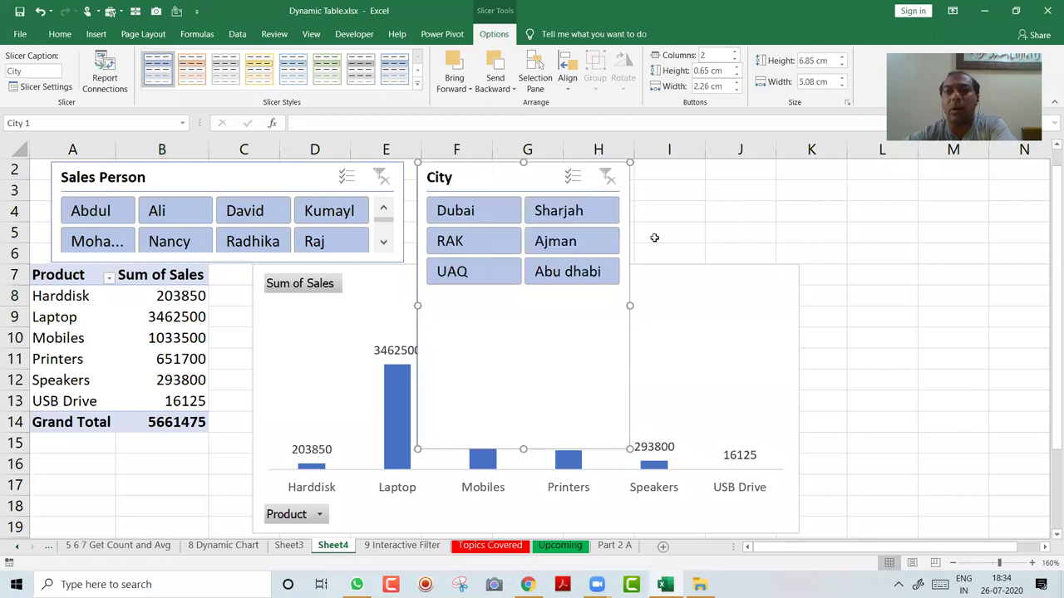
left_click_drag(629, 447, 784, 259)
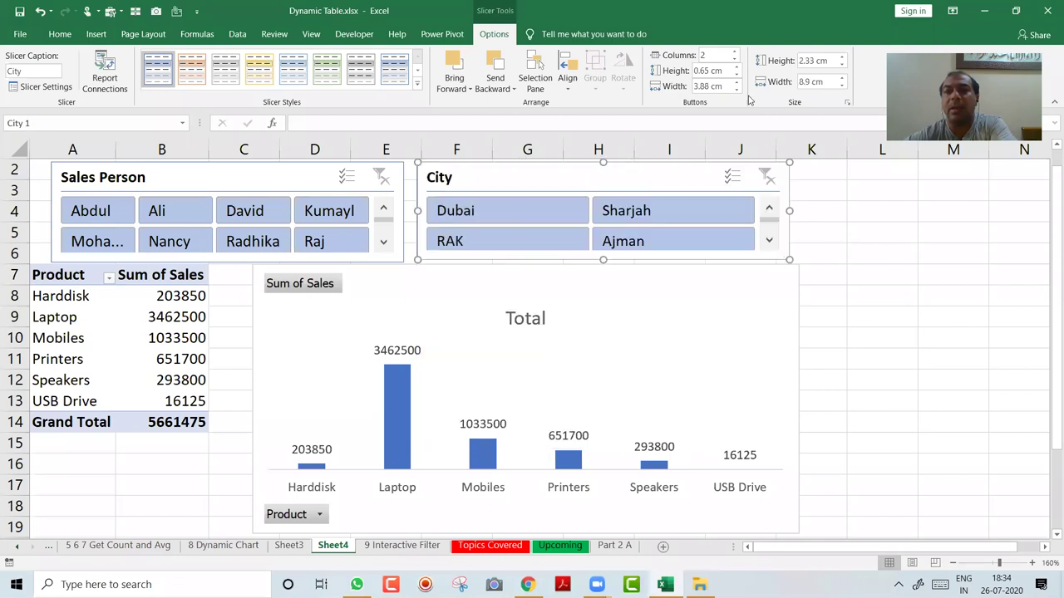
left_click(734, 55)
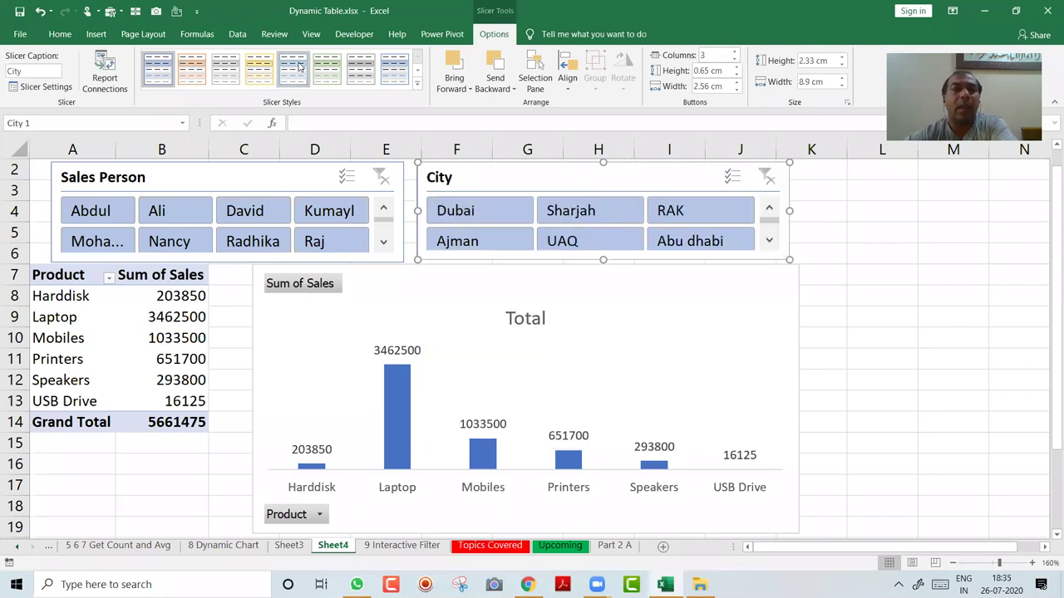
left_click(326, 71)
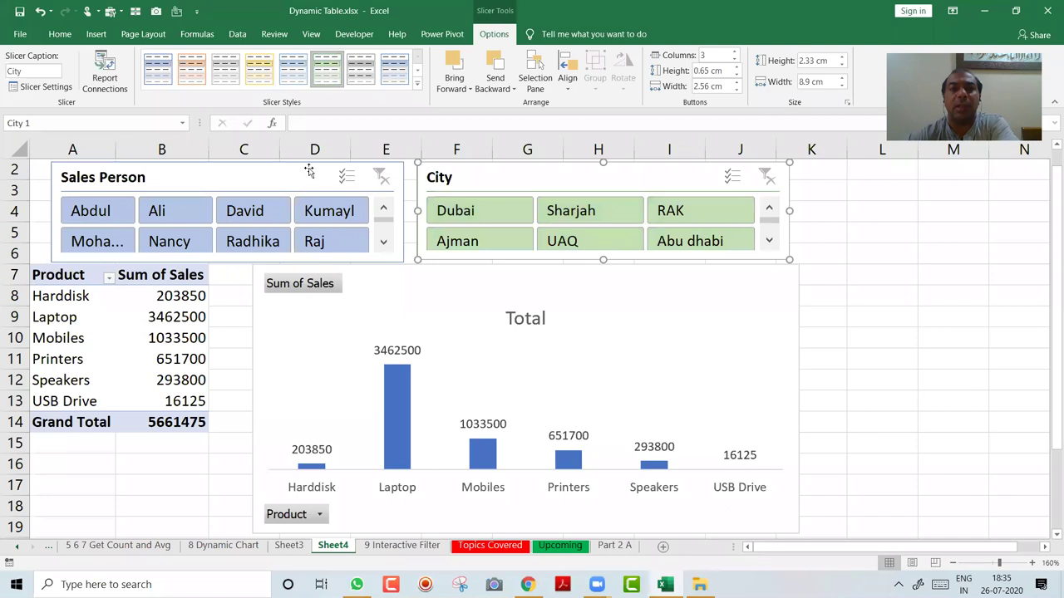
- Give the Sales Person slicer an orange slicer style
left_click(288, 185)
left_click(191, 70)
left_click(913, 296)
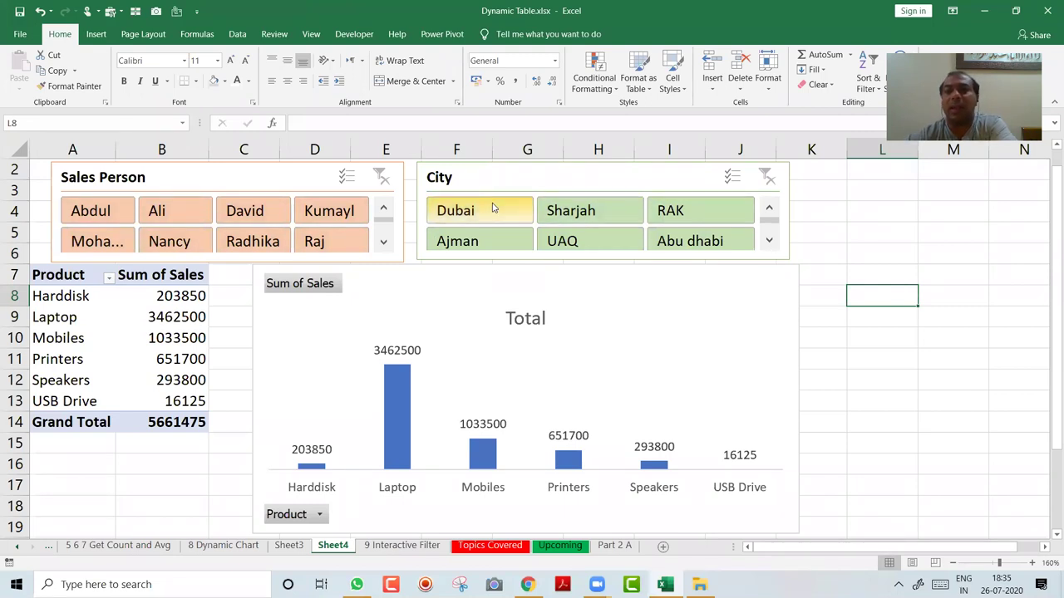
- Set the City slicer to Sharjah and the Sales Person slicer to Kumayl, giving a Grand Total of 129200
left_click(590, 220)
left_click(594, 238)
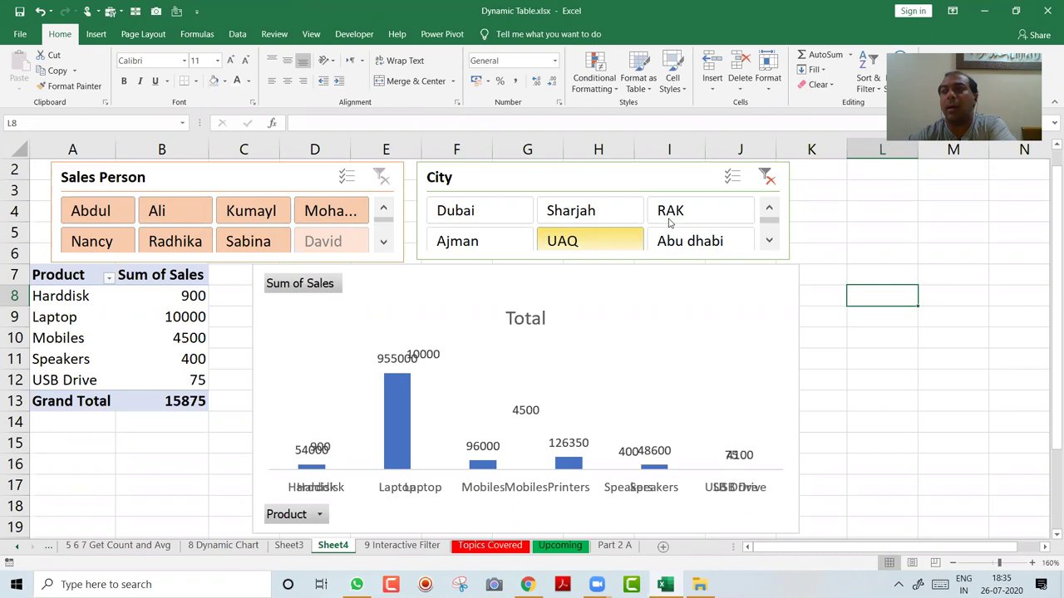
left_click(669, 219)
left_click(582, 218)
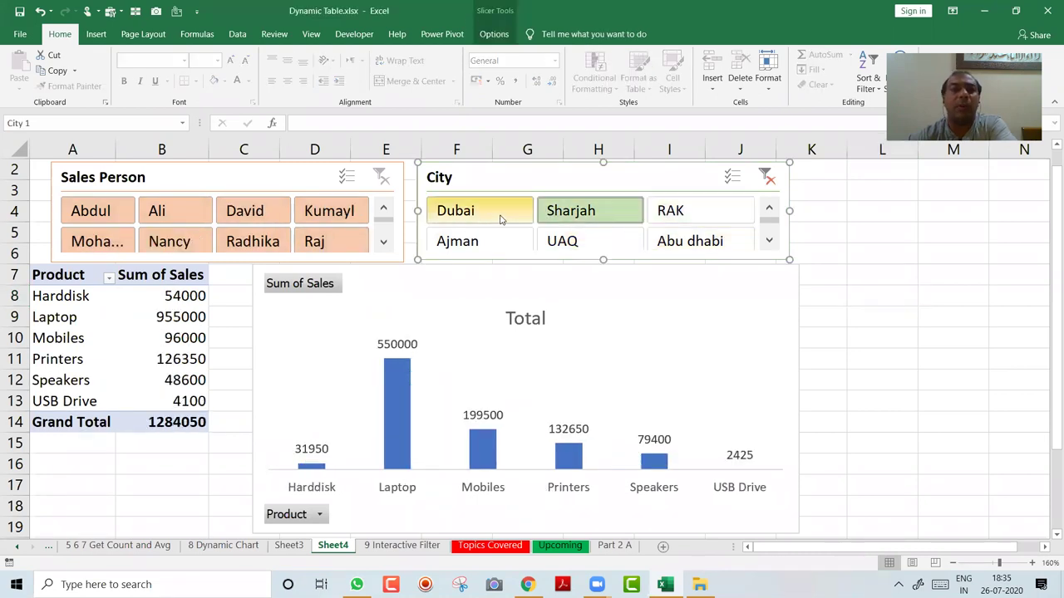
left_click(325, 218)
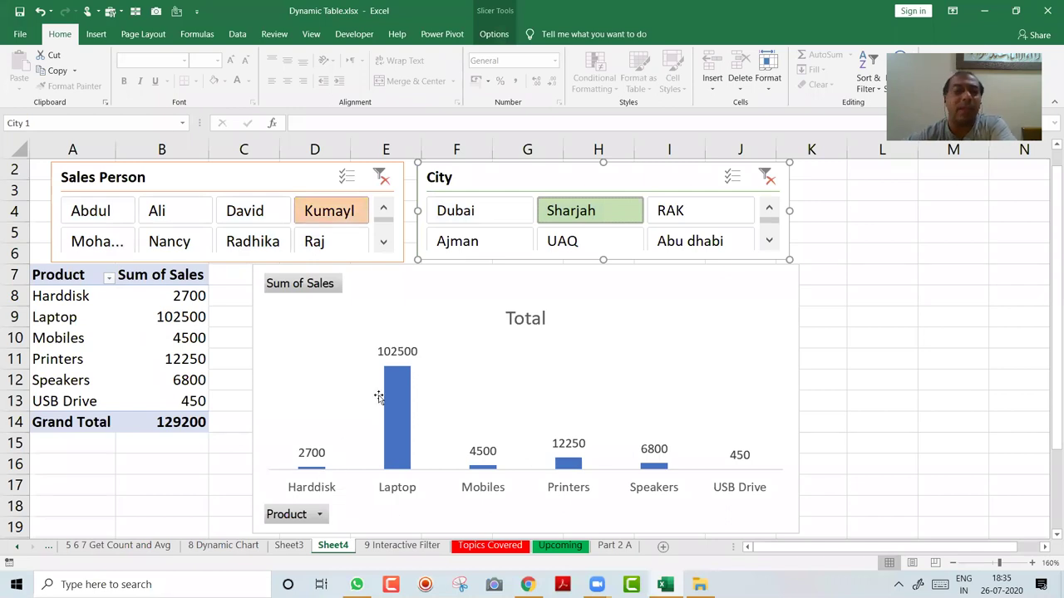
mouse_move(406, 440)
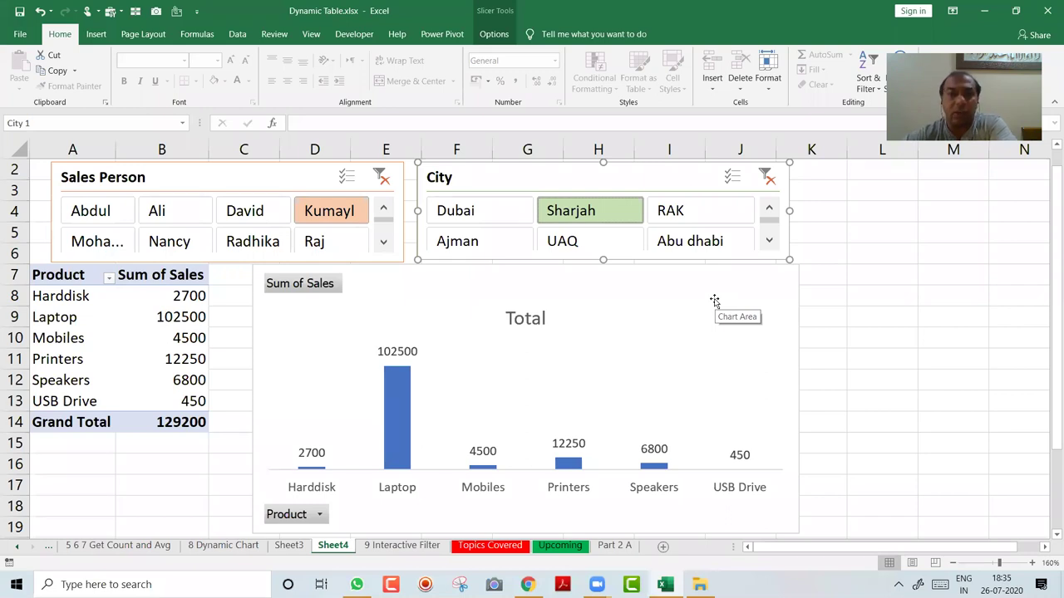
- Drag the sales PivotChart to the right, then reselect the pivot's Product header cell
left_click(468, 279)
left_click_drag(468, 279, 636, 281)
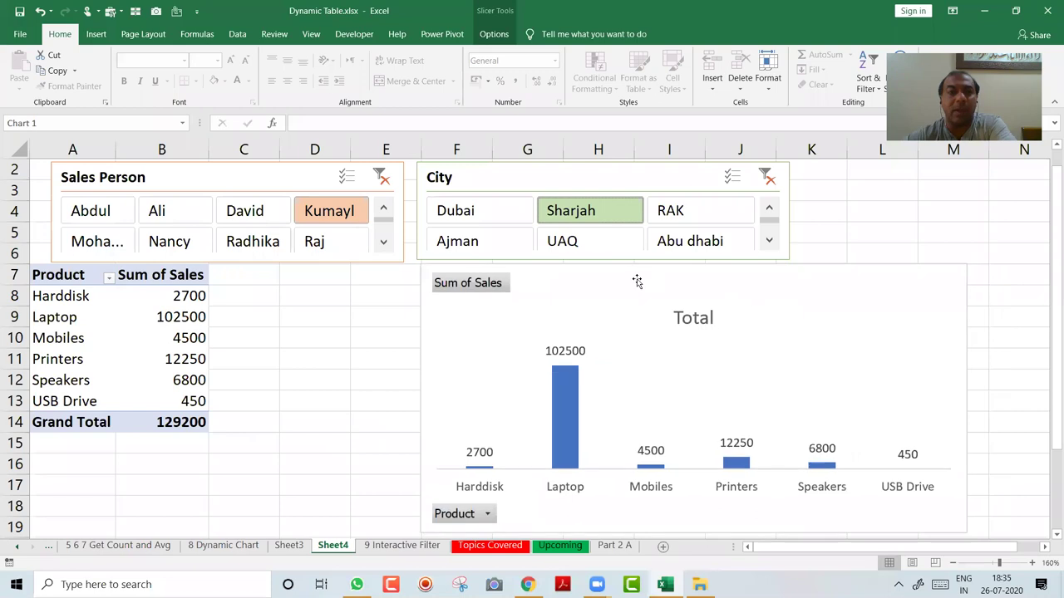
left_click(69, 275)
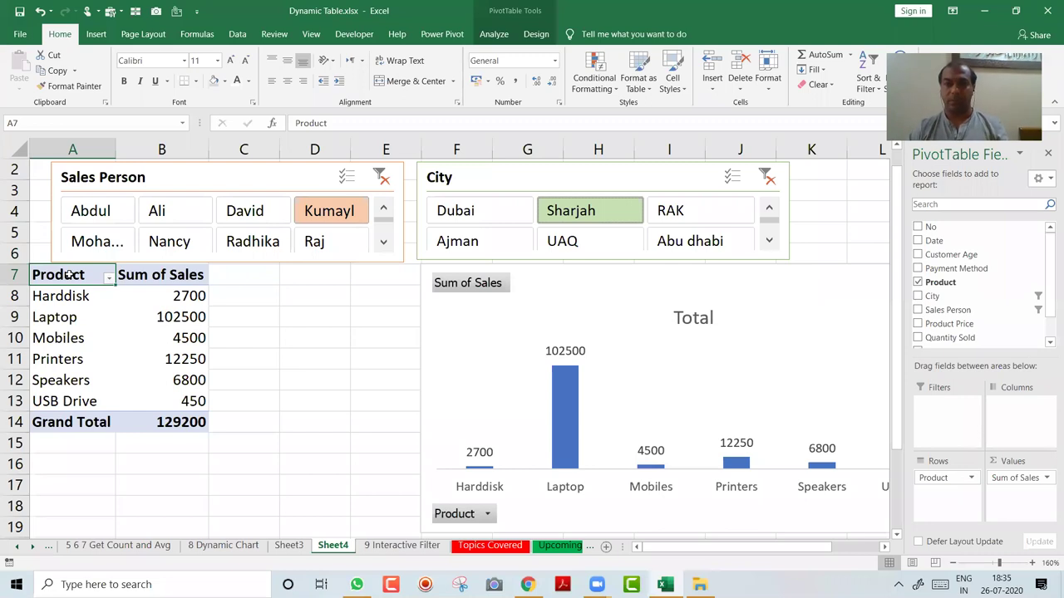
- Copy the whole pivot table to cell D7 and nudge the chart slightly further right
left_click(108, 338)
key("ctrl+a")
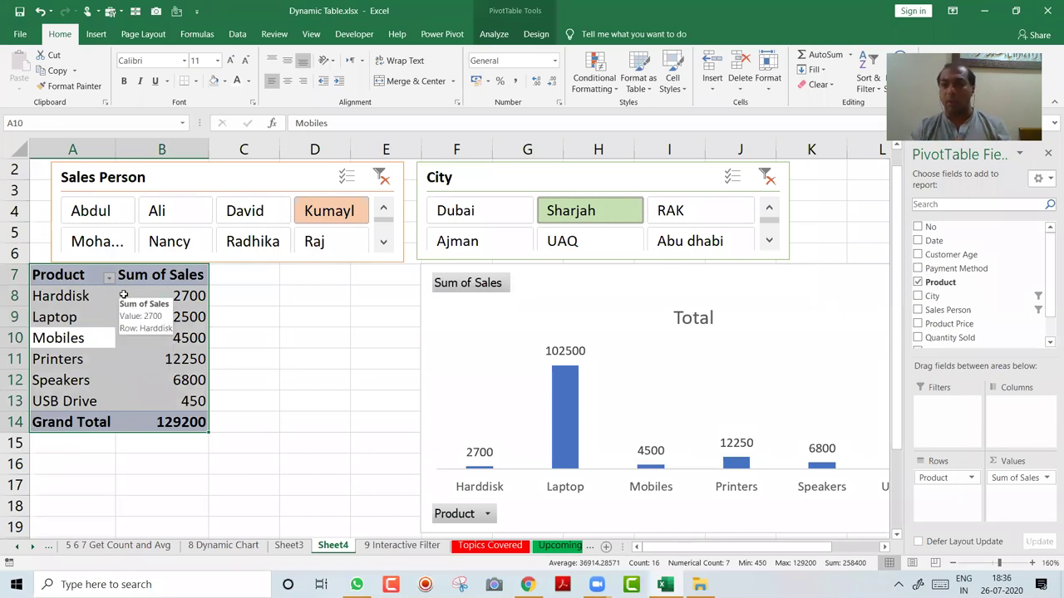
key("ctrl+c")
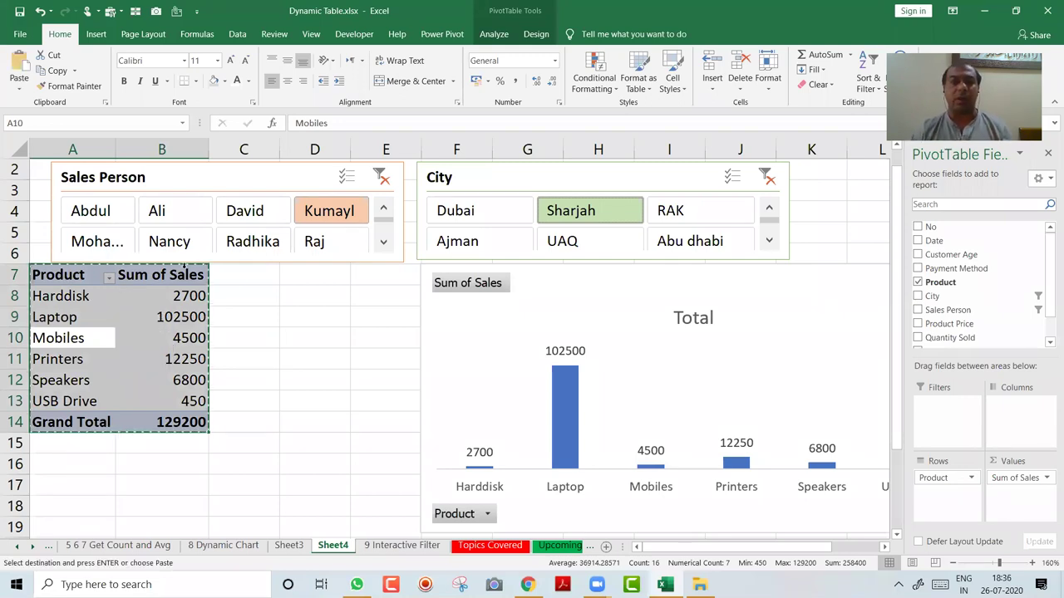
left_click(294, 276)
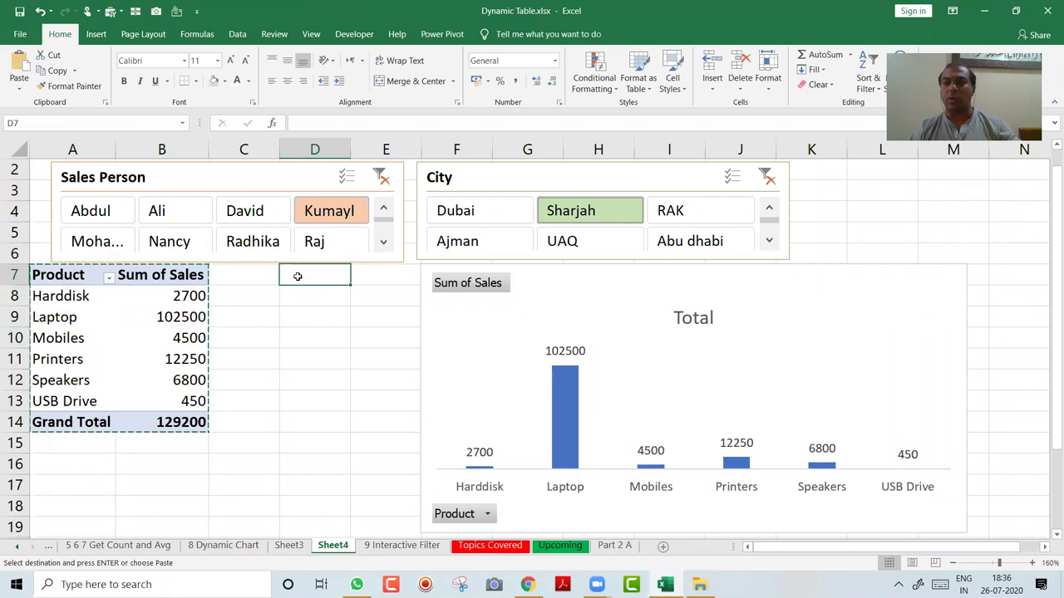
key("ctrl+v")
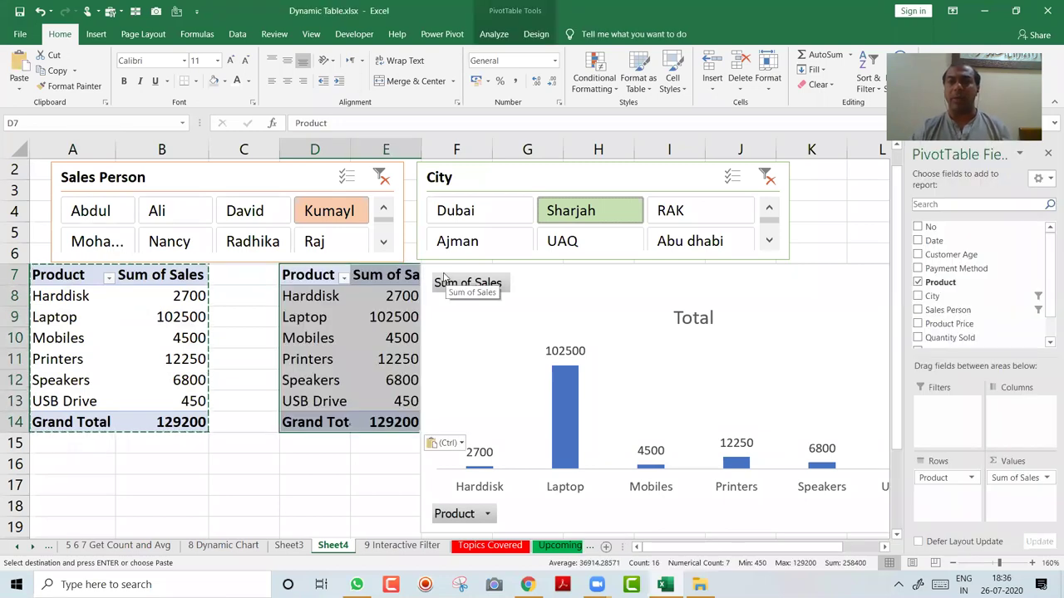
left_click(445, 277)
left_click_drag(445, 278, 465, 279)
- Make the pasted pivot show rows by Payment Method instead of Product
left_click(298, 316)
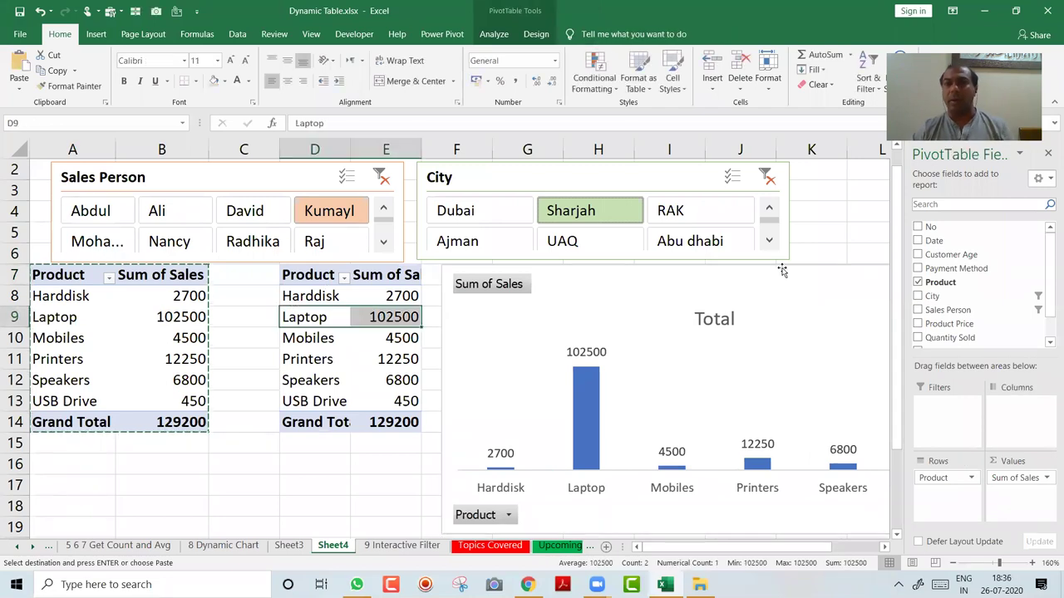
key("Escape")
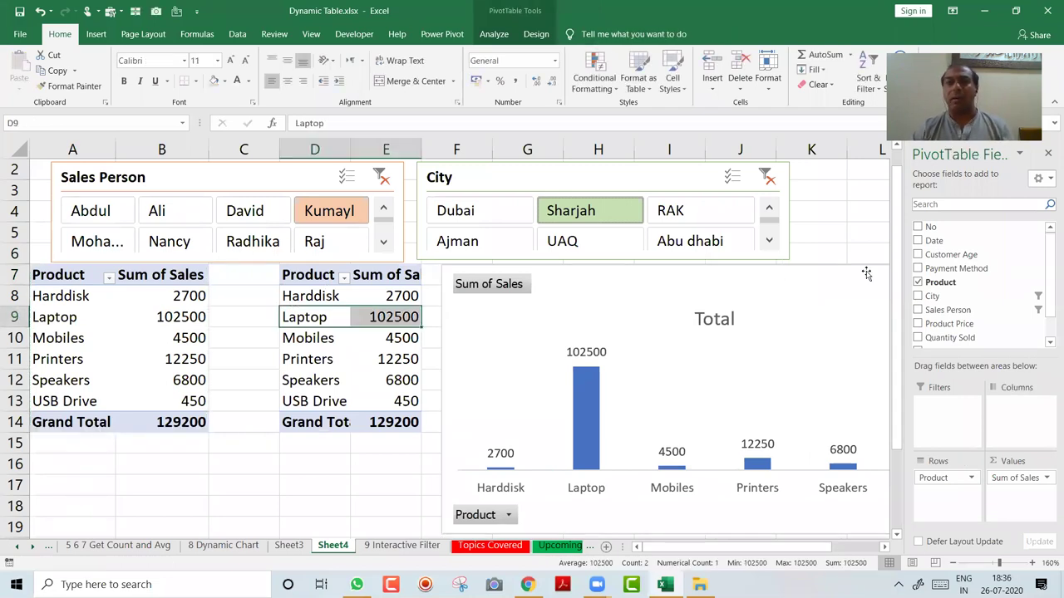
left_click(918, 268)
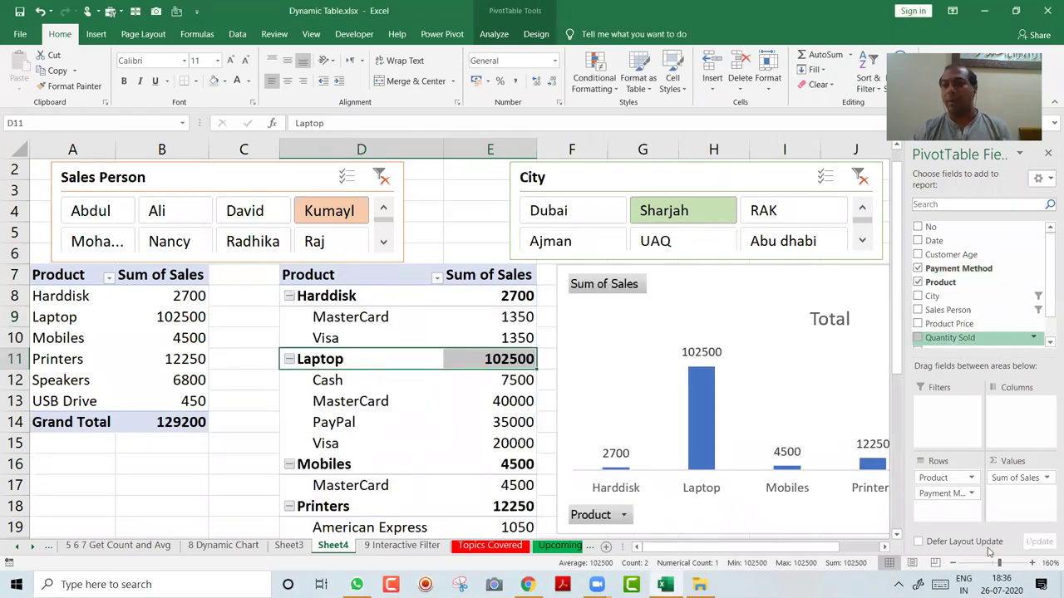
left_click_drag(941, 478, 780, 218)
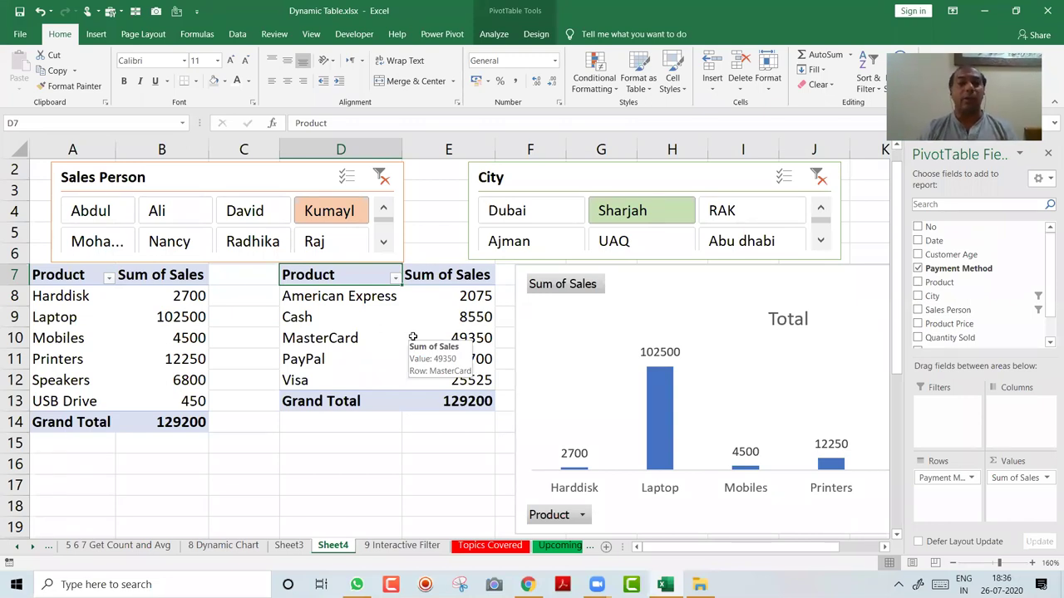
- Zoom in on the Topics Covered sheet, then return to the 9 Interactive Filter table's header row
key("ctrl+Page_Up")
key("ctrl+Page_Up")
key("ctrl+Page_Up")
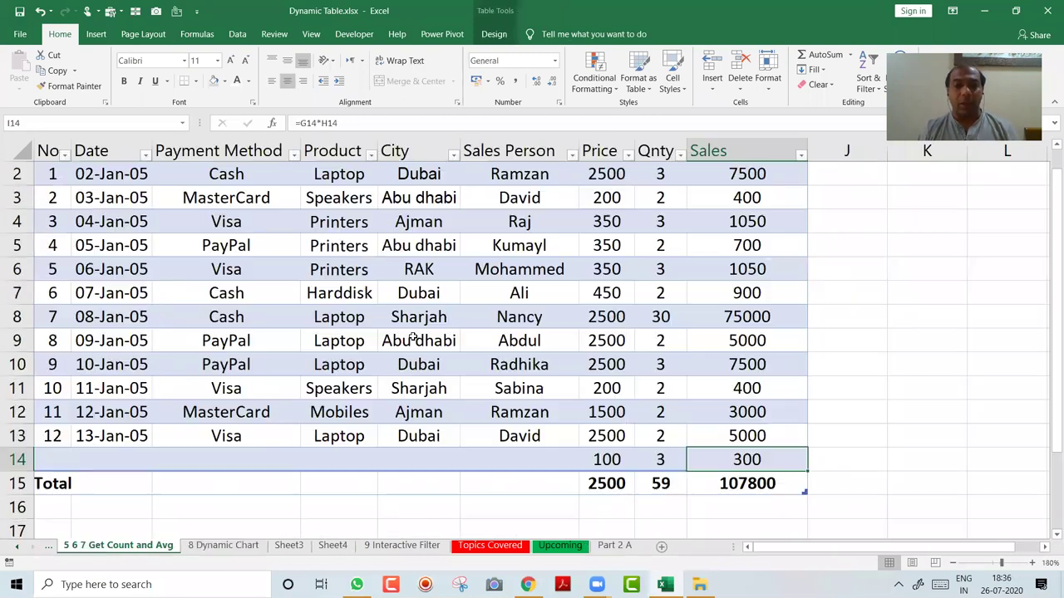
key("ctrl+Page_Down")
key("ctrl+Page_Down")
key("ctrl+Page_Down")
key("ctrl+Page_Down")
key("ctrl+Page_Down")
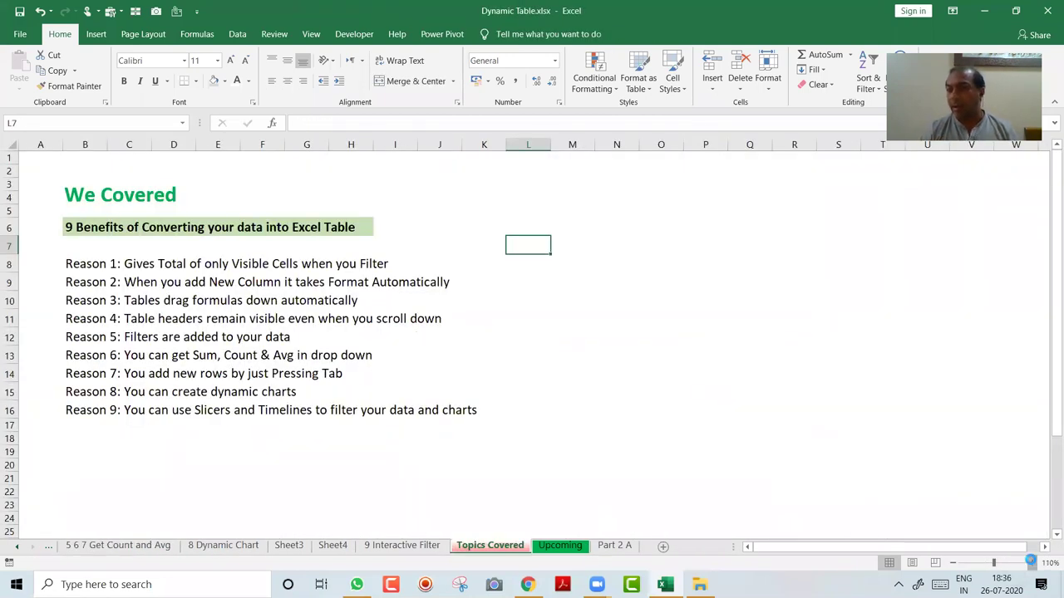
left_click(1029, 564)
left_click(1028, 564)
left_click(1029, 565)
left_click(1030, 564)
left_click(1032, 564)
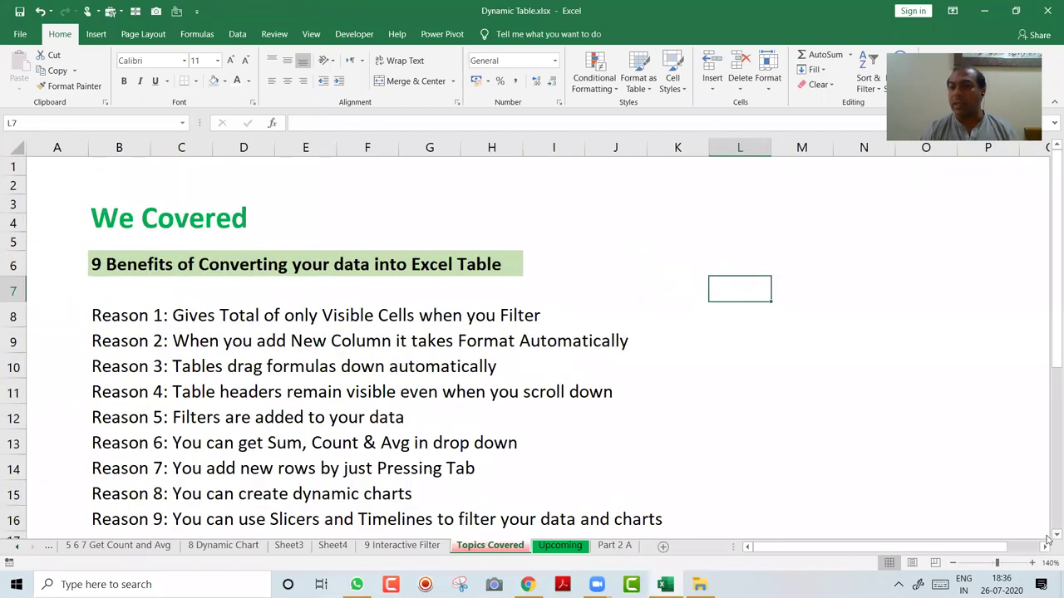
scroll(303, 336, "down", 1)
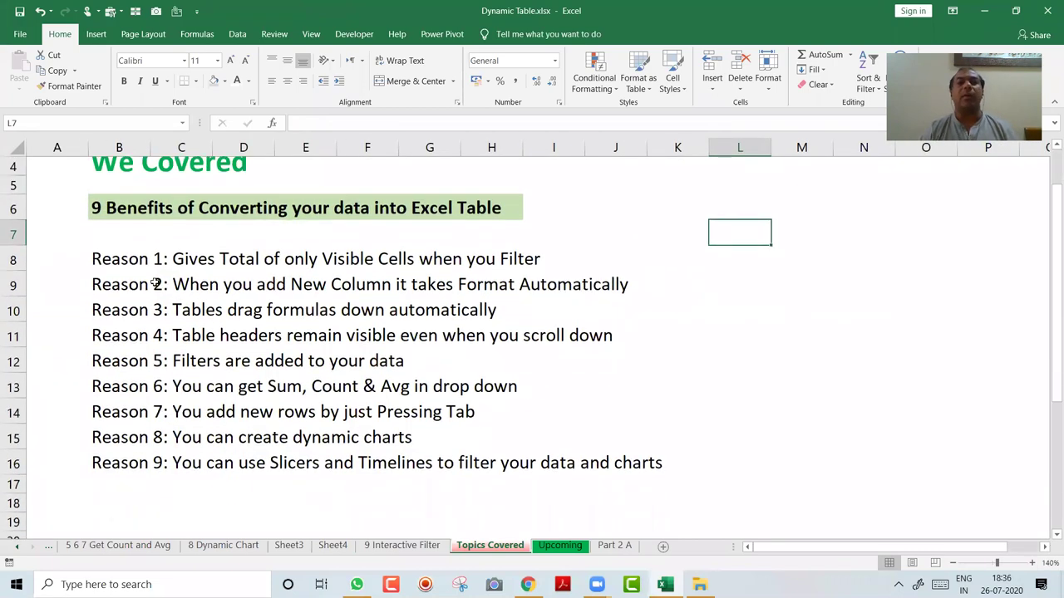
left_click(119, 261)
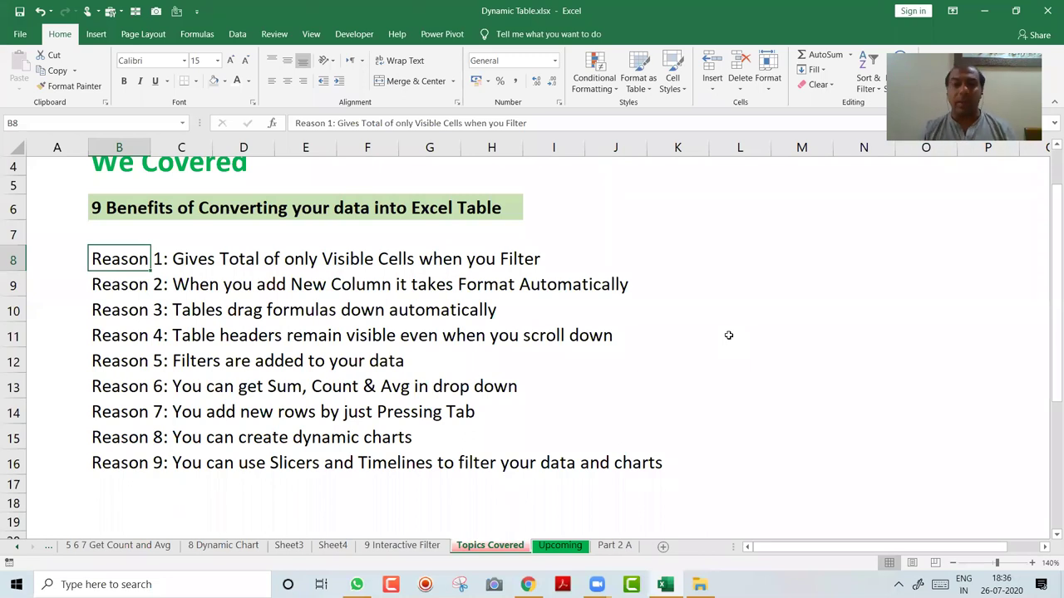
key("ctrl+Page_Up")
key("ctrl+Up")
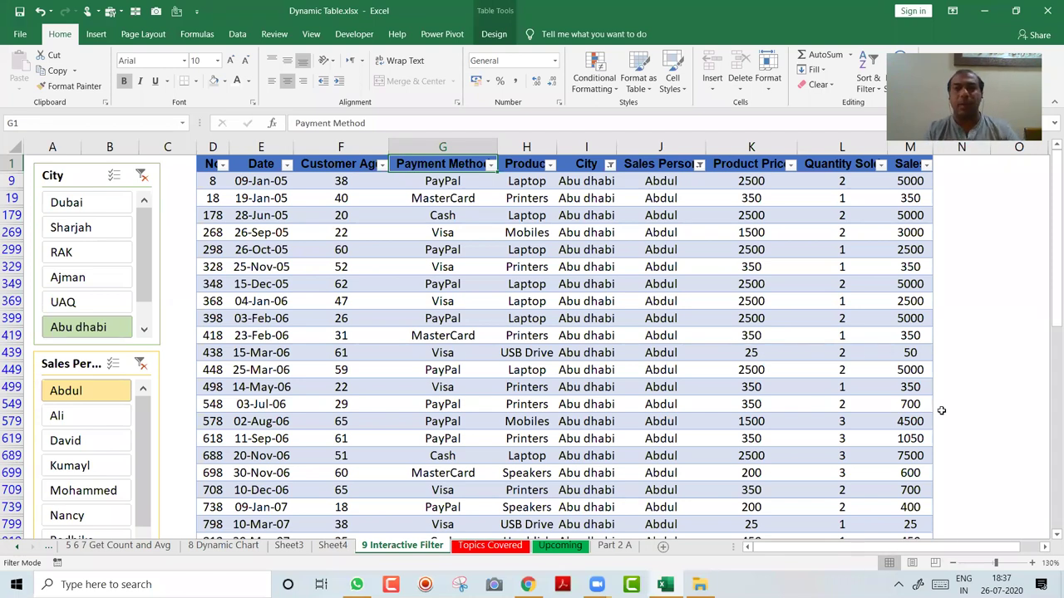
- Show the Data tab, then page back through the worksheets toward 2 & 3 Format &Total Drag Auto
left_click(677, 247)
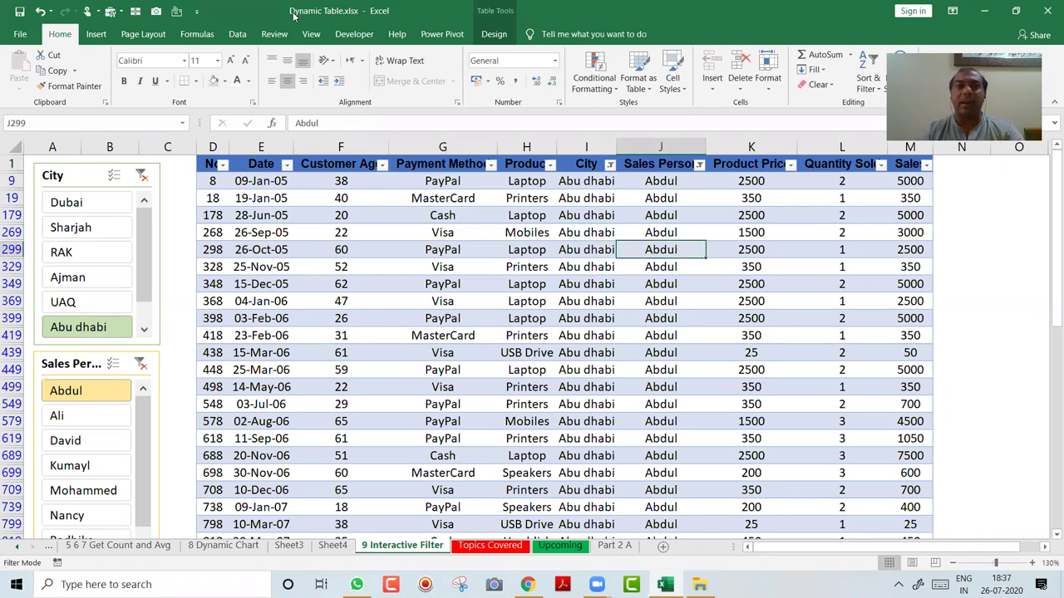
left_click(239, 34)
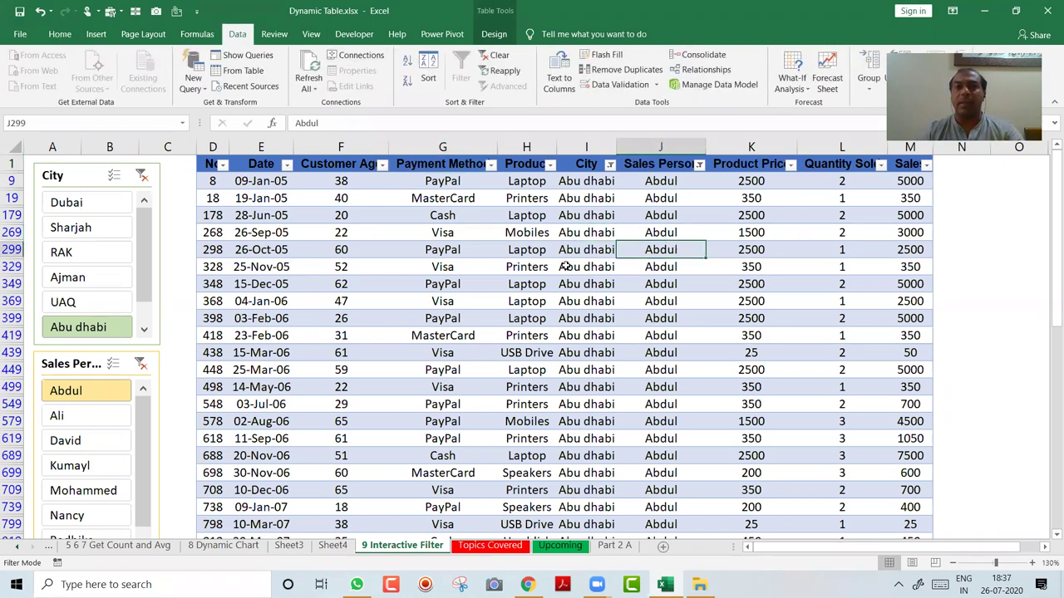
left_click(513, 264)
key("ctrl+Page_Up")
key("ctrl+Page_Up")
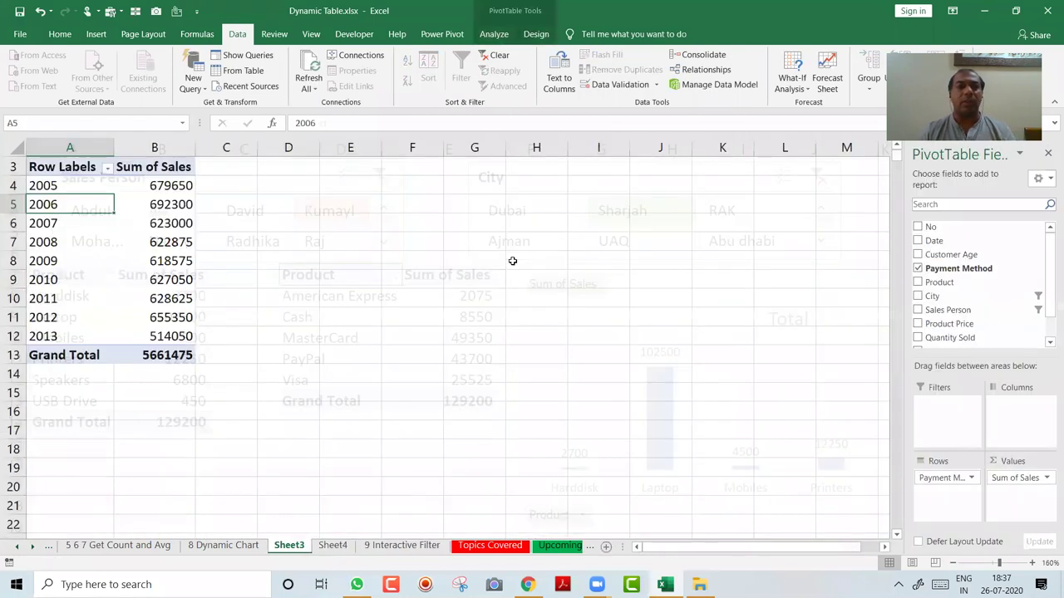
key("ctrl+Page_Up")
key("ctrl+Page_Up")
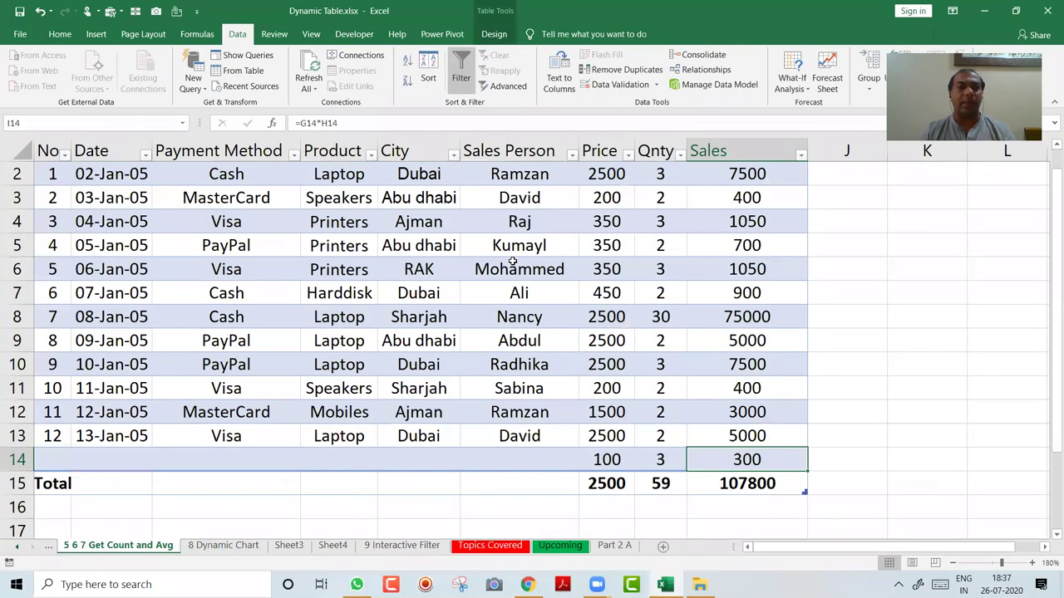
key("ctrl+Page_Up")
key("ctrl+Page_Up")
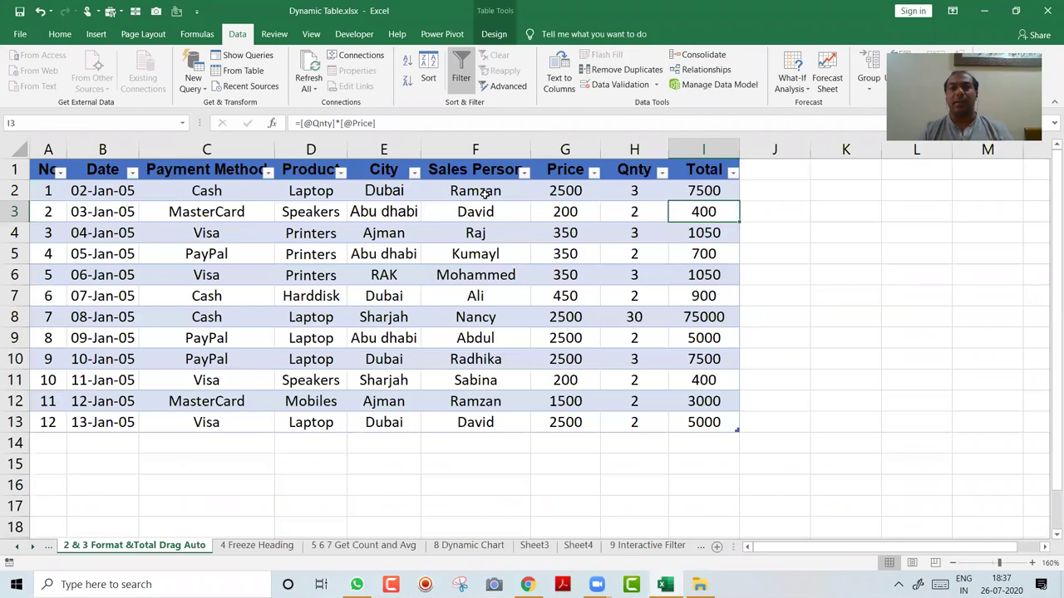
- Choose the None style from the Table Design styles gallery for the sales table
left_click(395, 258)
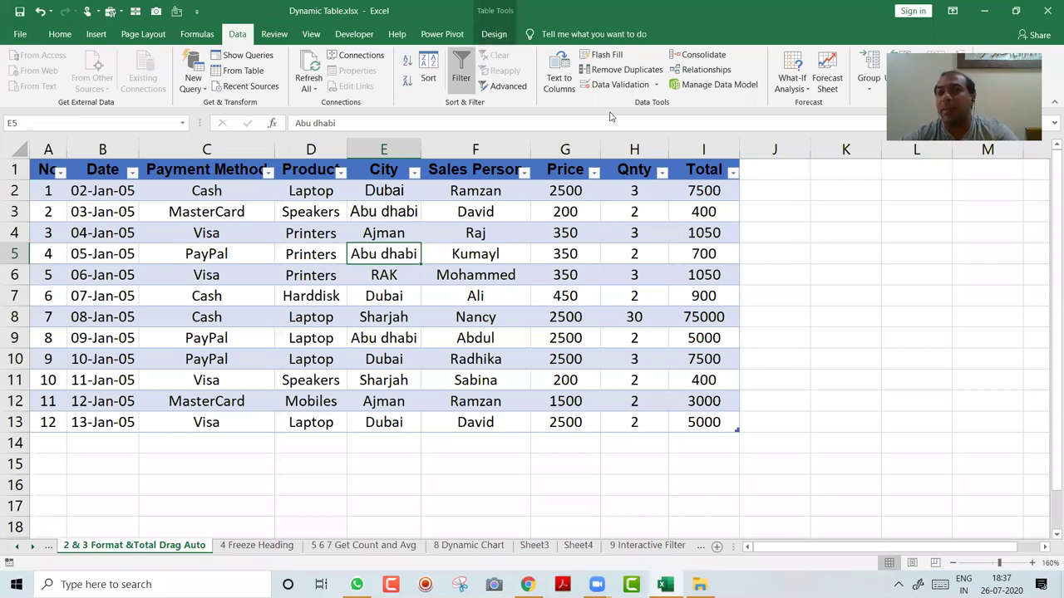
left_click(841, 274)
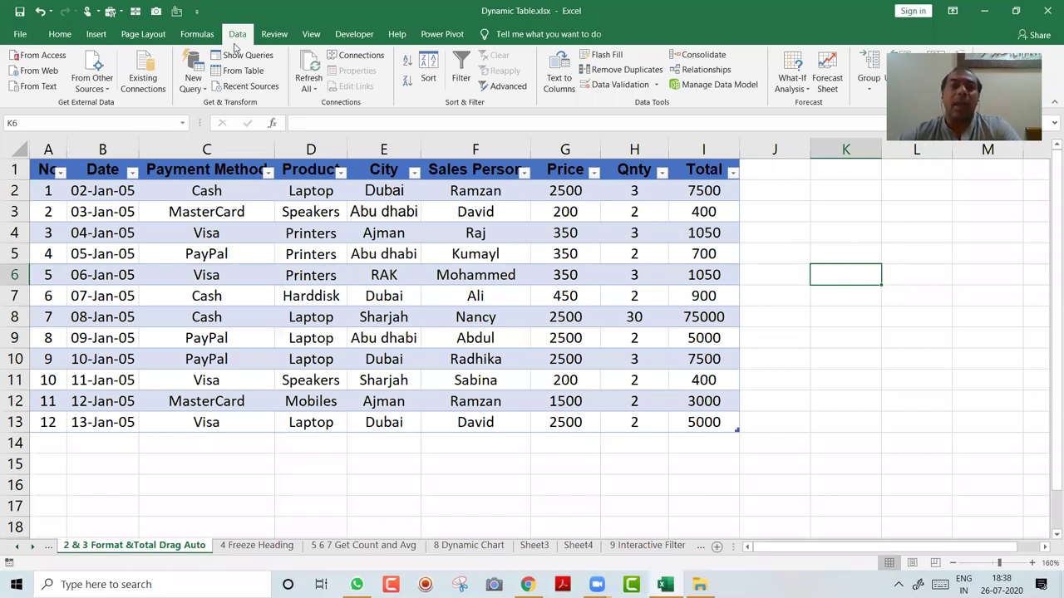
left_click(452, 255)
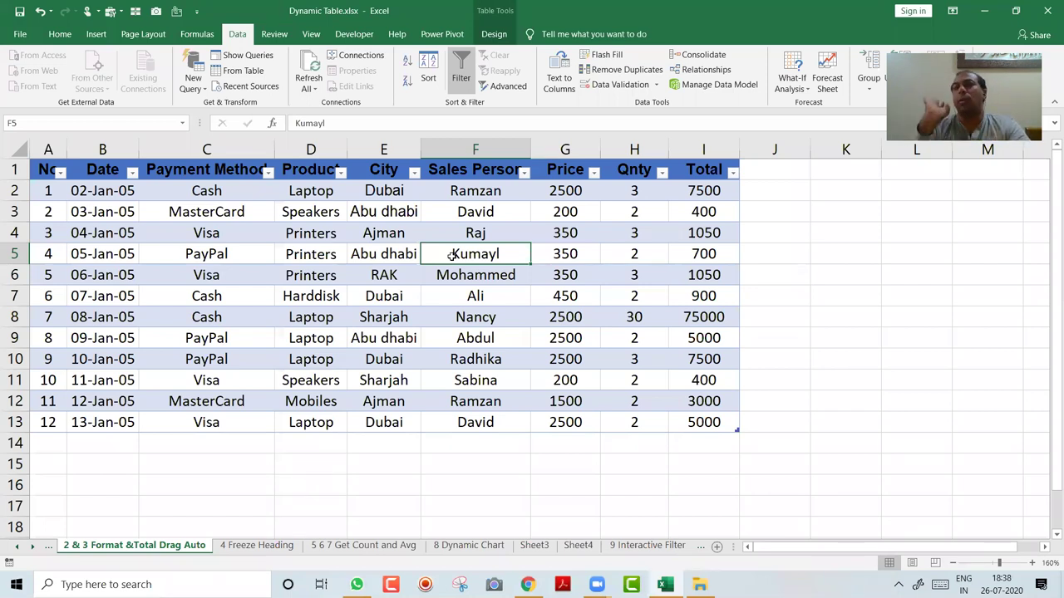
left_click(396, 250)
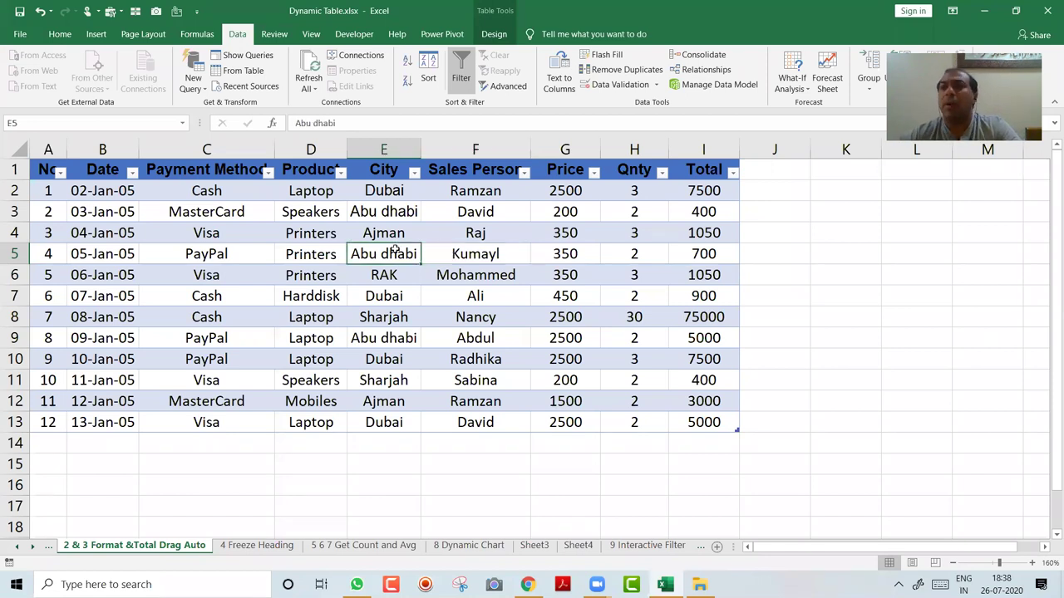
left_click(493, 34)
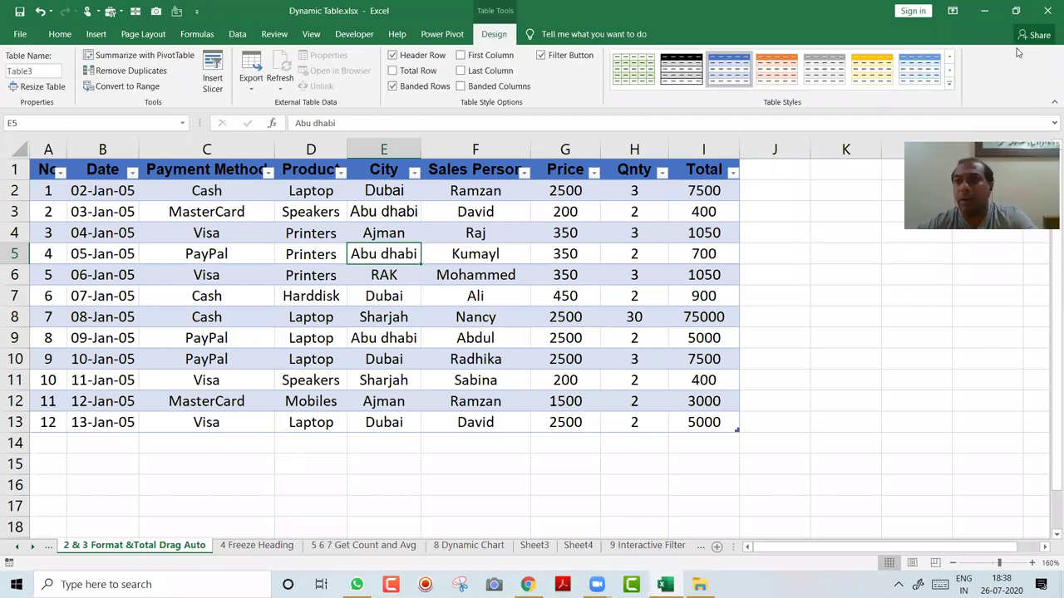
left_click(951, 85)
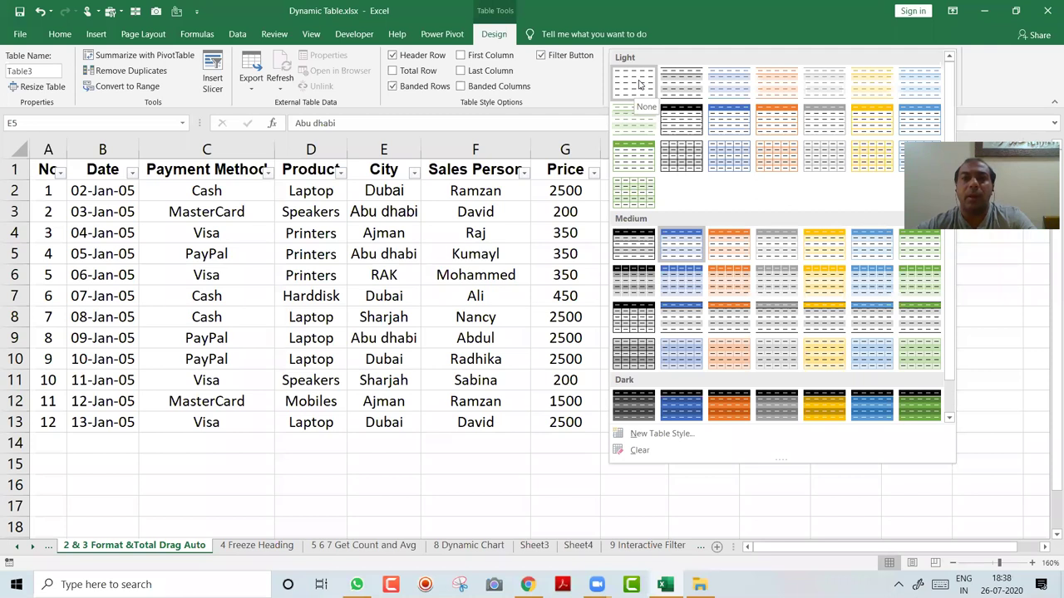
left_click(640, 84)
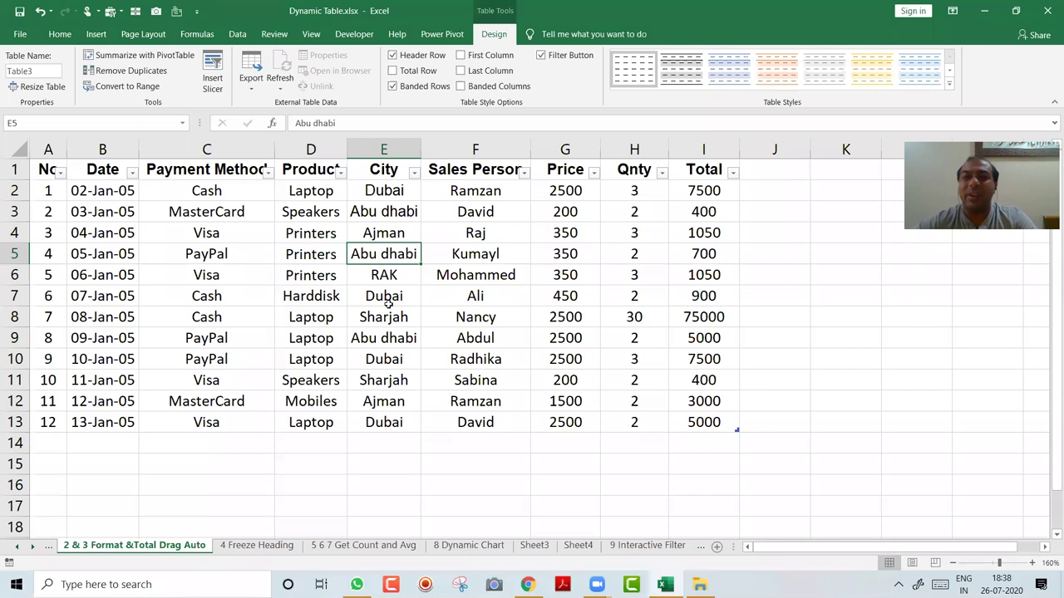
- Apply Table > Convert to Range from the sales table's right-click menu
right_click(374, 254)
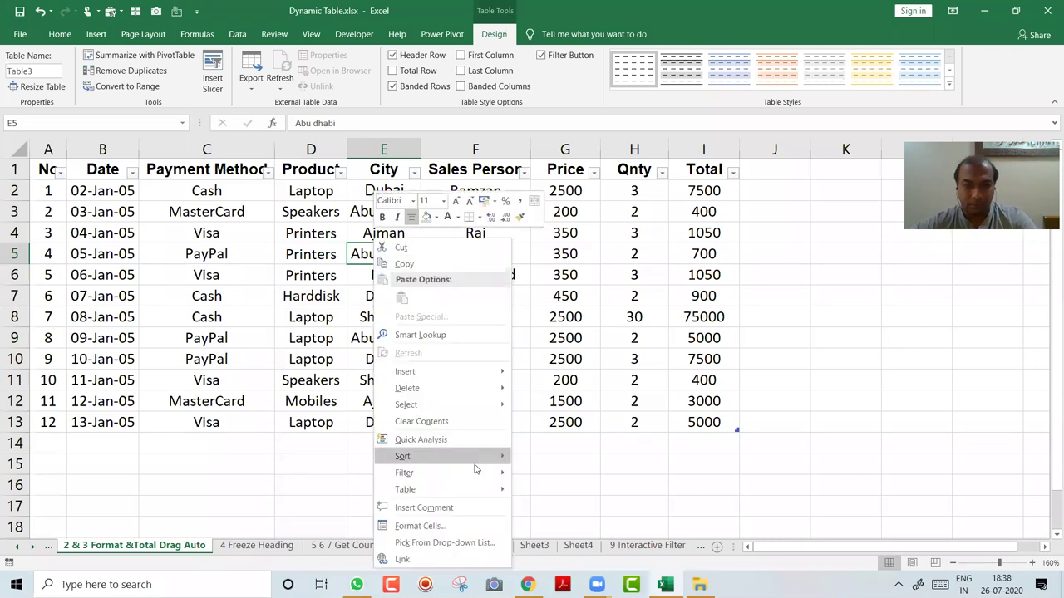
mouse_move(484, 490)
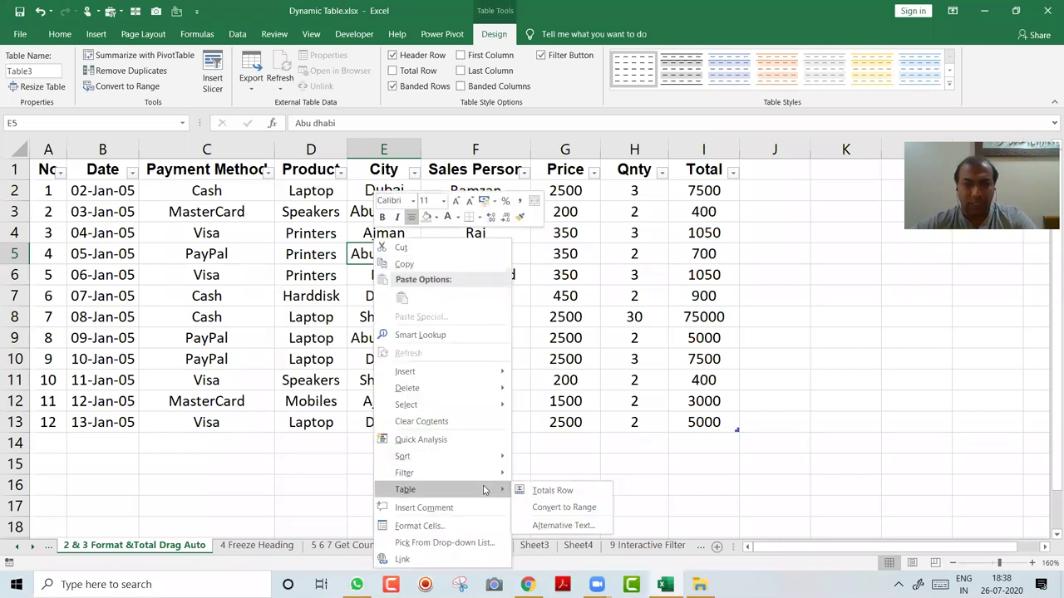
left_click(528, 509)
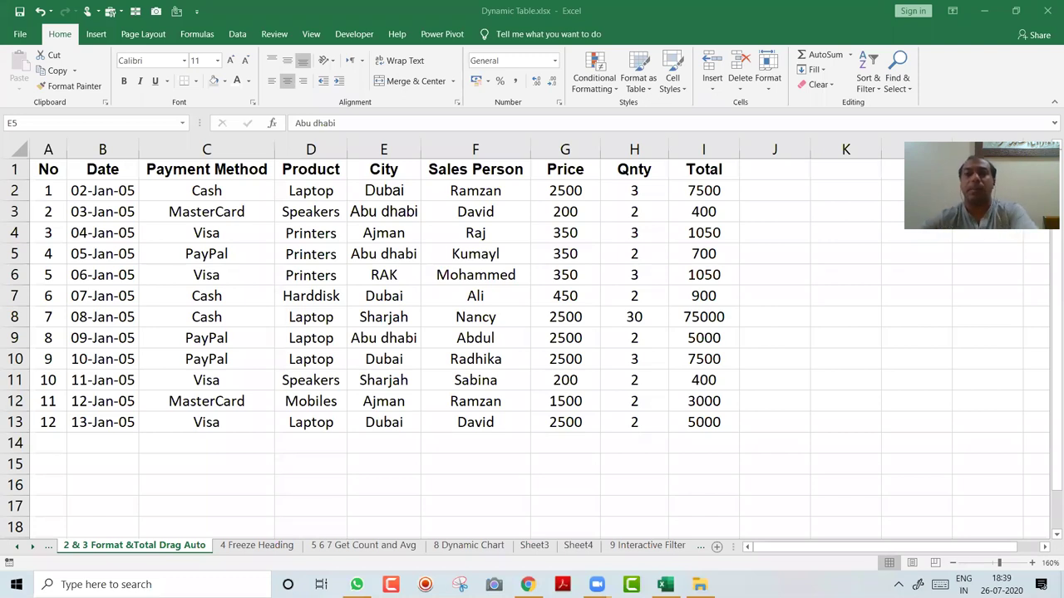
- Recreate the table with Ctrl+T and keep its blue banded style from the styles gallery
left_click(420, 254)
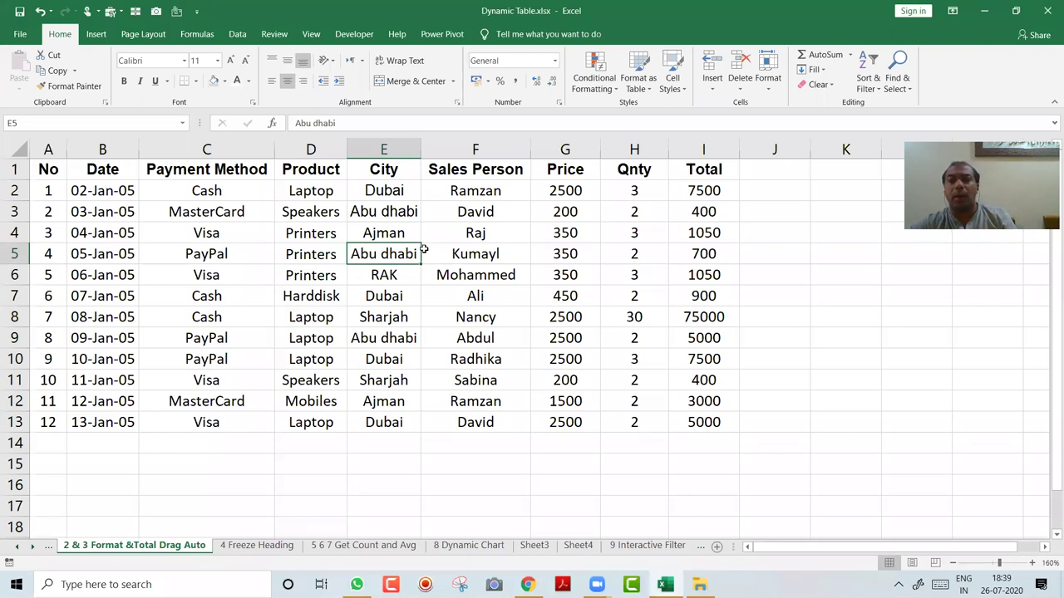
key("ctrl+t")
key("Return")
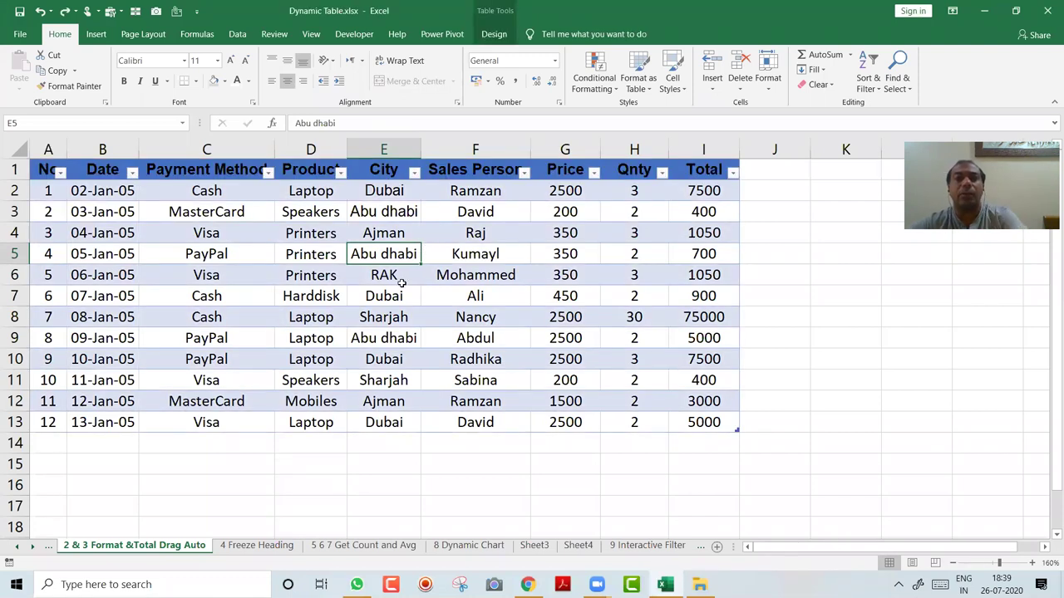
left_click(477, 299)
left_click(396, 247)
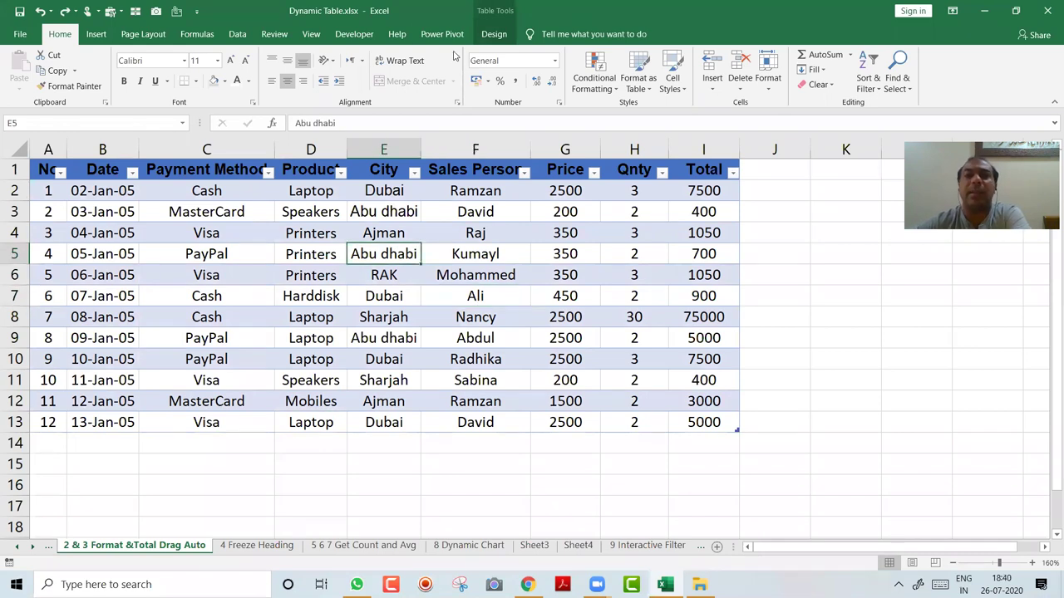
left_click(502, 36)
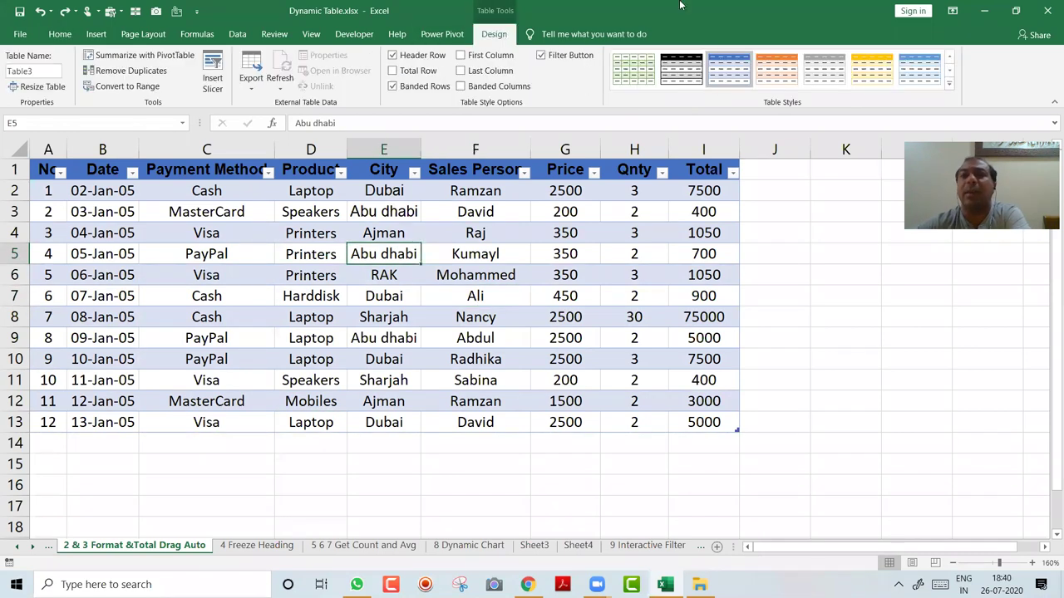
left_click(949, 85)
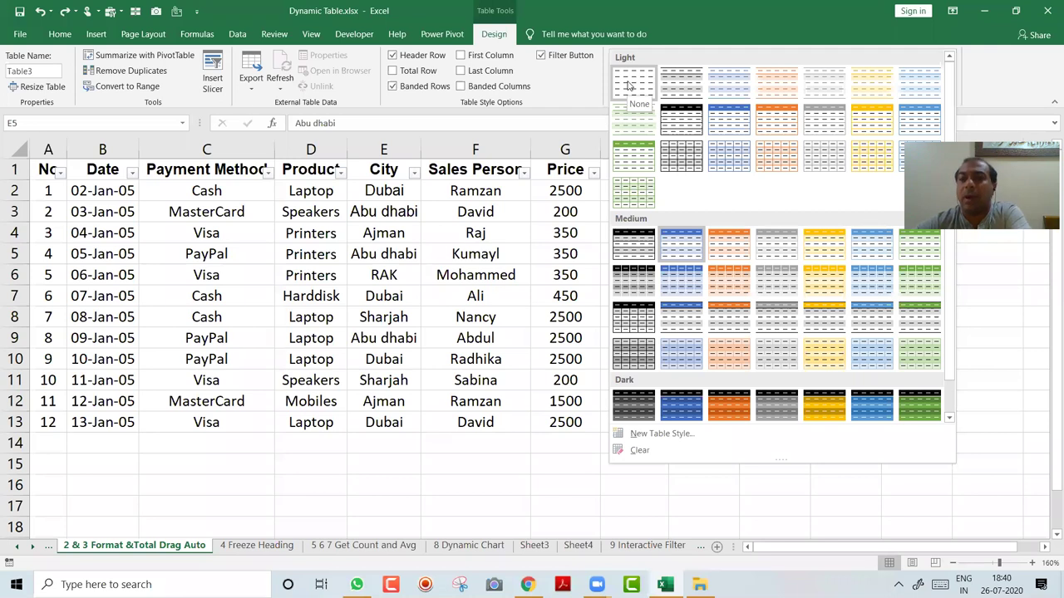
left_click(397, 285)
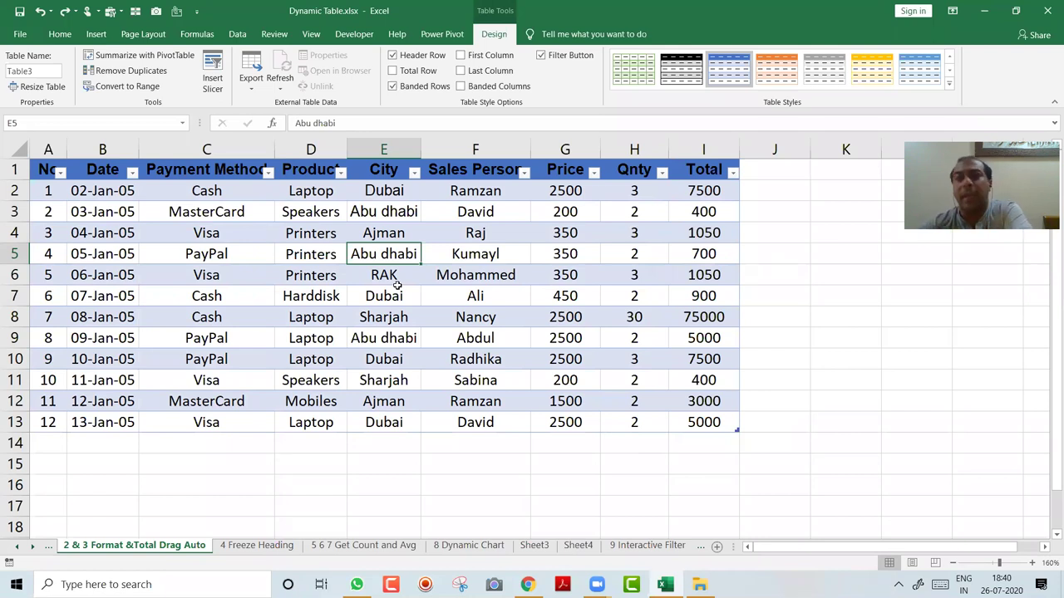
- Convert the sales table to a normal range, confirm with Yes, then move to Topics Covered
right_click(371, 225)
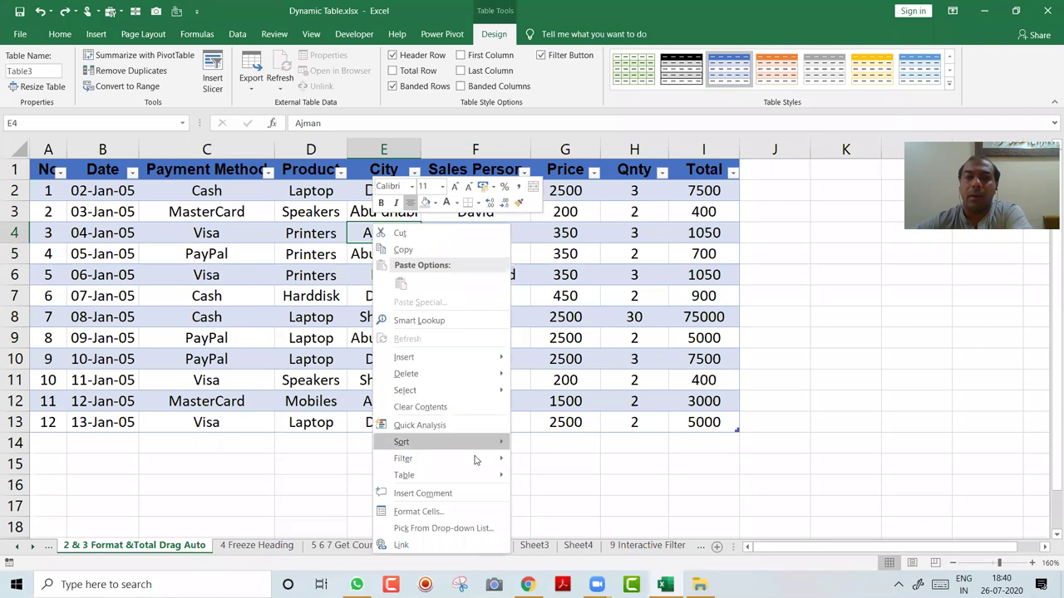
mouse_move(506, 479)
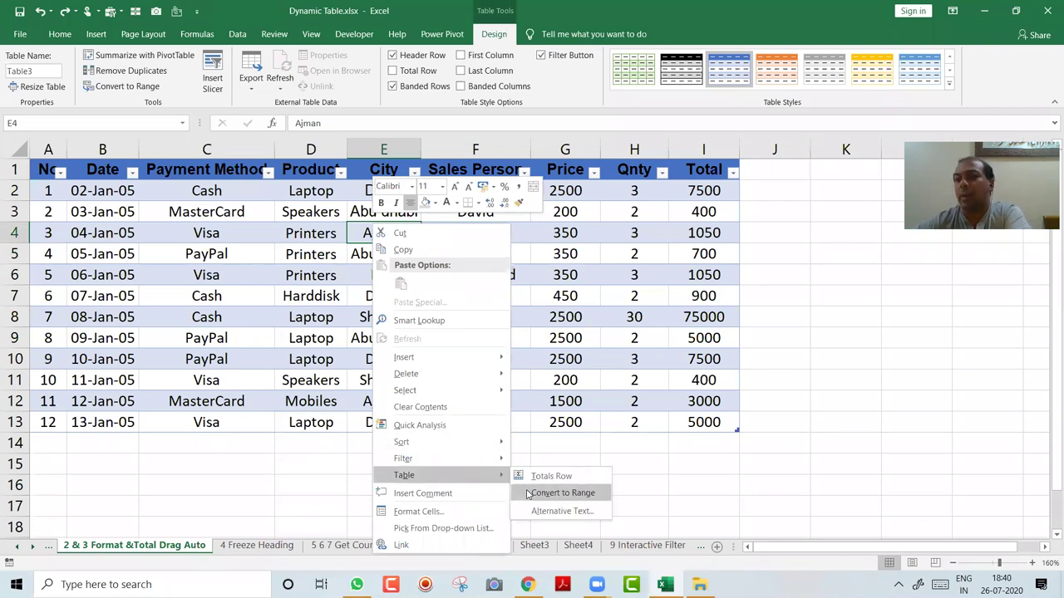
left_click(528, 494)
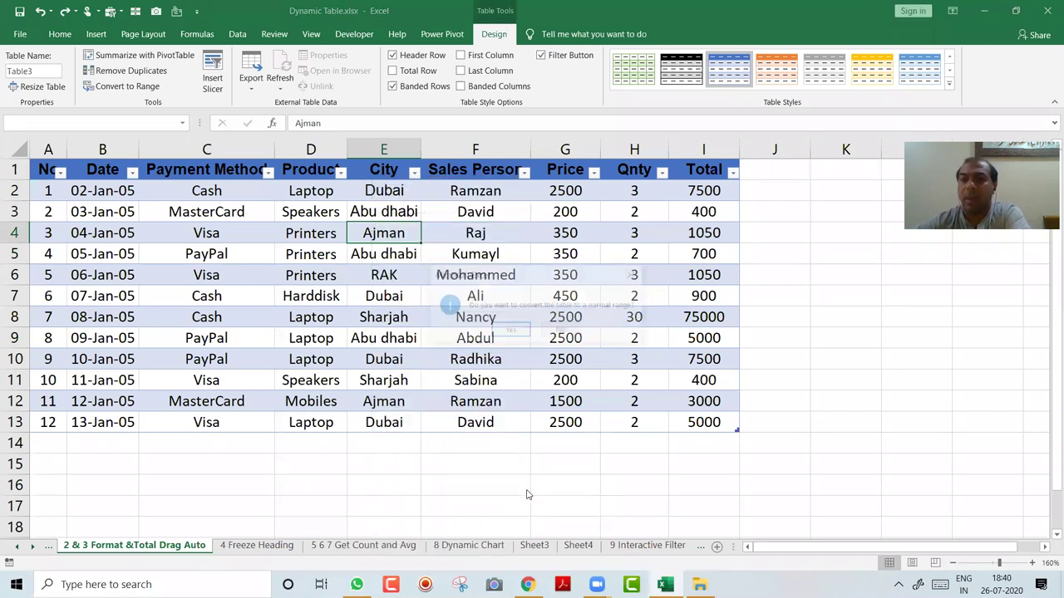
left_click(505, 327)
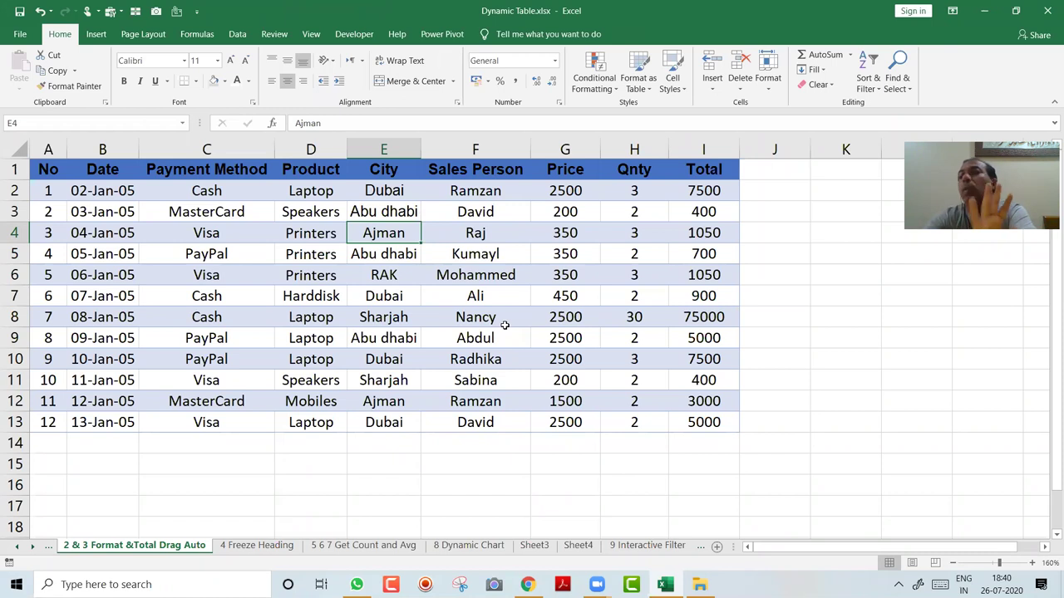
left_click(491, 454)
left_click(463, 352)
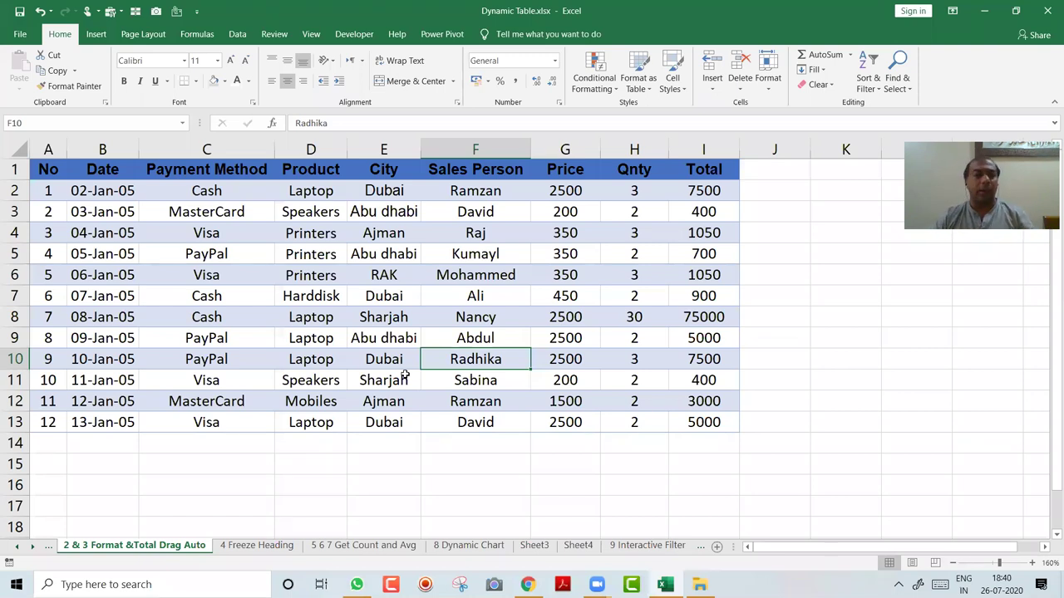
key("ctrl+Page_Down")
key("ctrl+Page_Down")
key("ctrl+Page_Down")
key("ctrl+Page_Down")
key("ctrl+Page_Down")
key("ctrl+Page_Down")
key("ctrl+Page_Down")
key("ctrl+Page_Down")
key("ctrl+Page_Down")
key("ctrl+Page_Up")
key("ctrl+Page_Up")
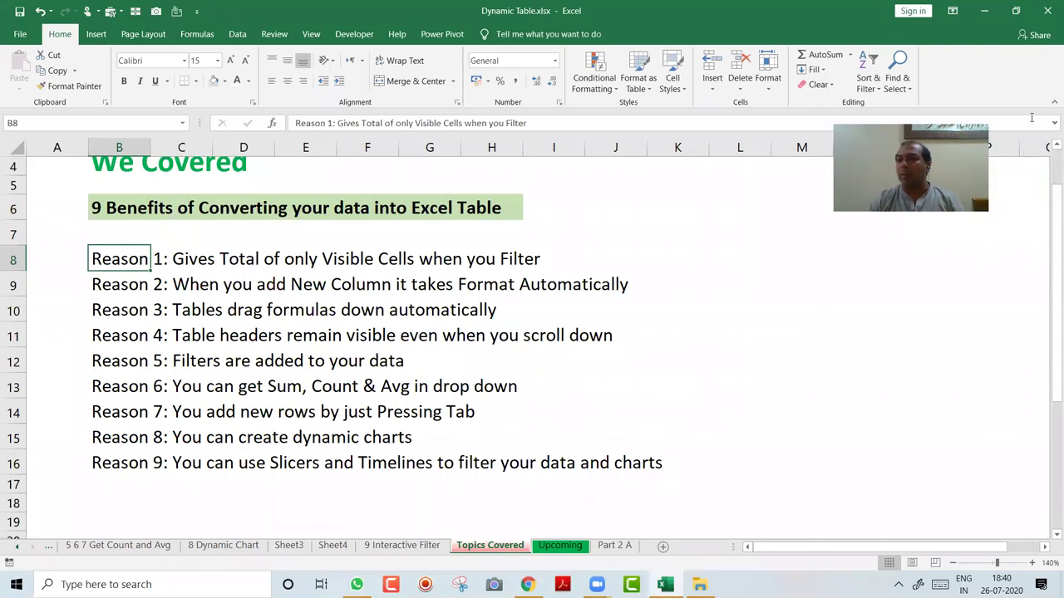
left_click(1049, 147)
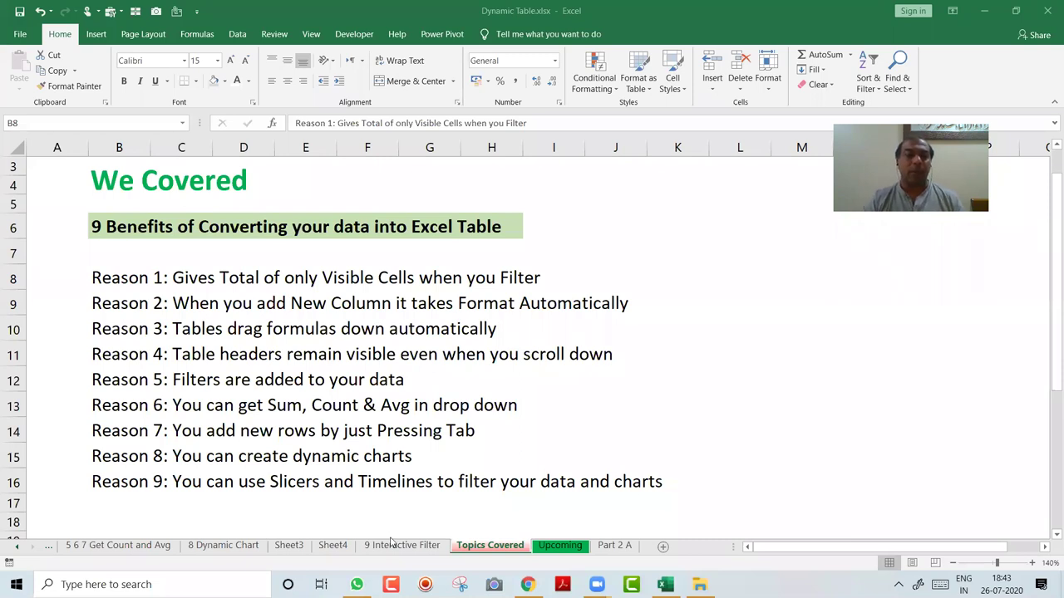
- Insert an empty PivotTable from Table9 onto a new worksheet via Insert > PivotTable
left_click(150, 585)
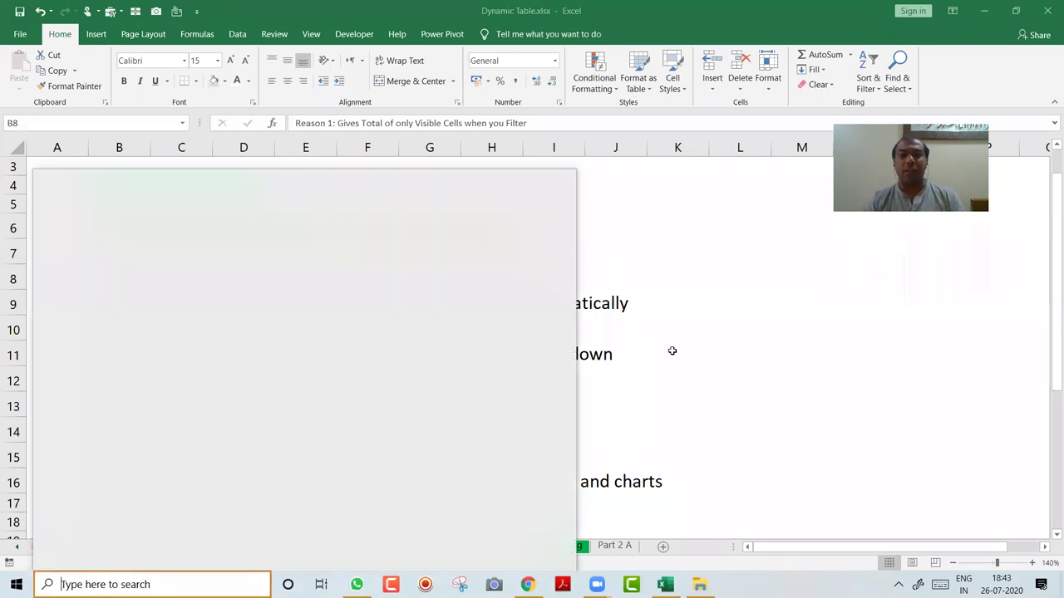
left_click(672, 351)
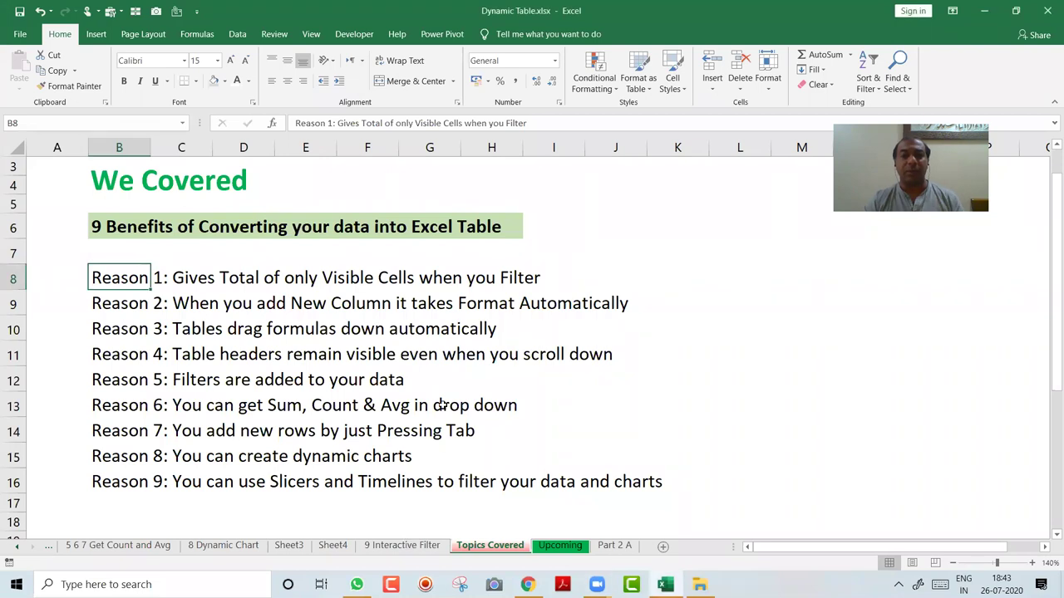
left_click(402, 545)
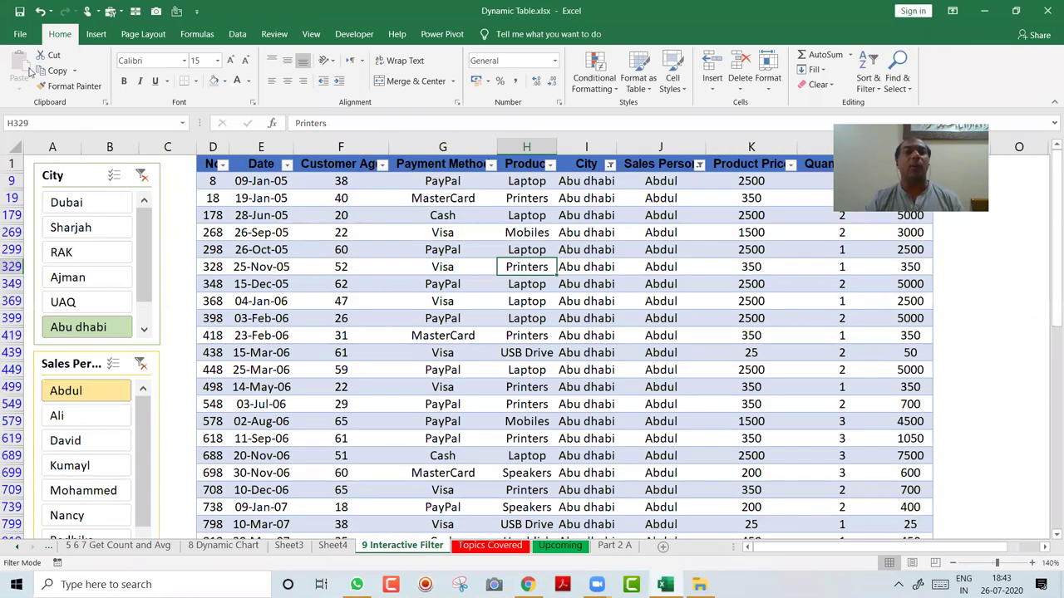
left_click(96, 35)
left_click(25, 73)
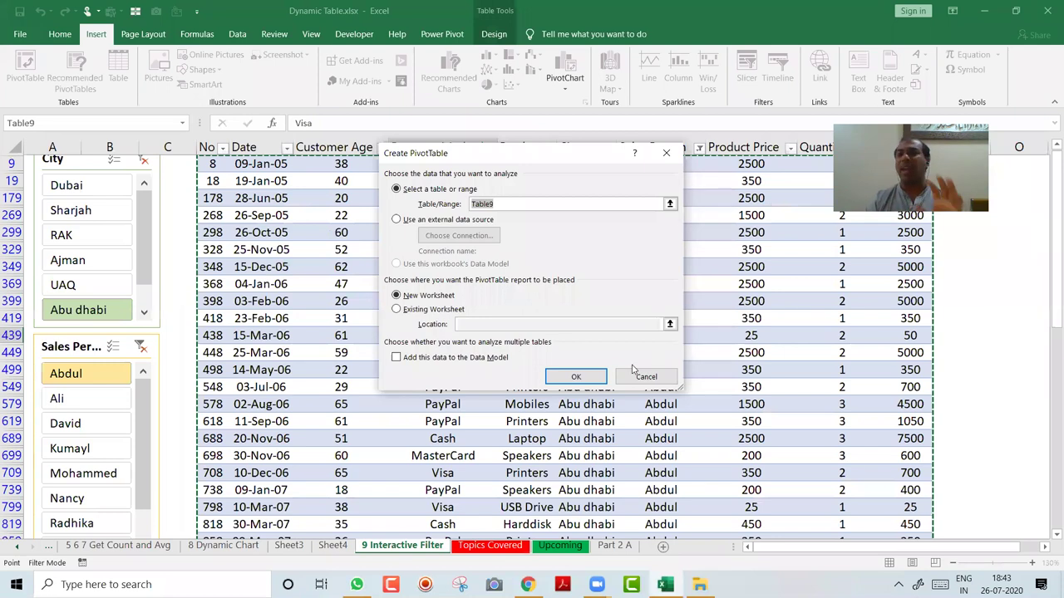
left_click(575, 376)
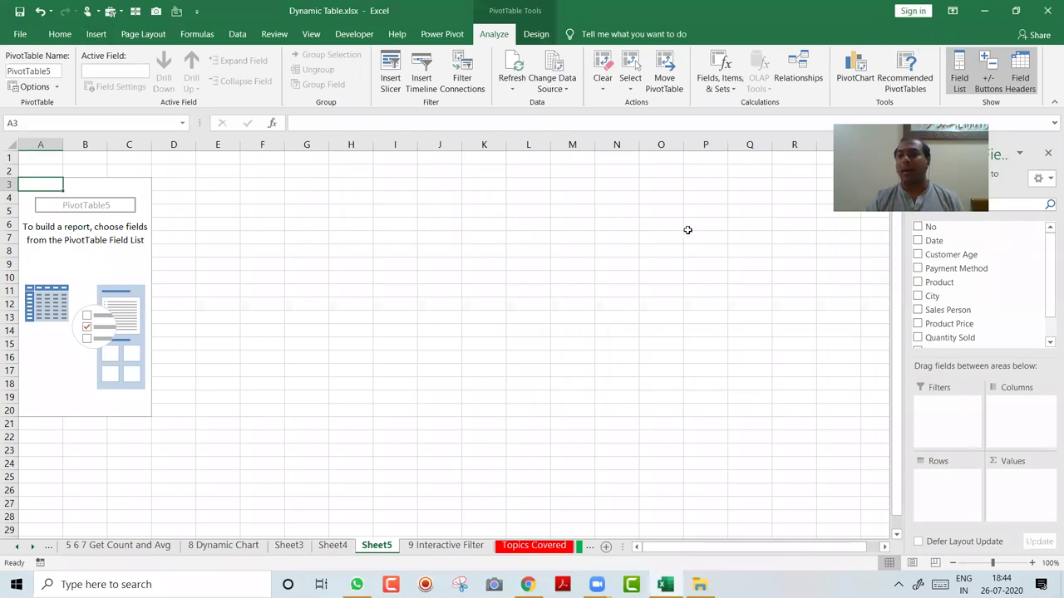
- Build the pivot with Sales Person as rows and Sum of Sales as values
left_click(918, 309)
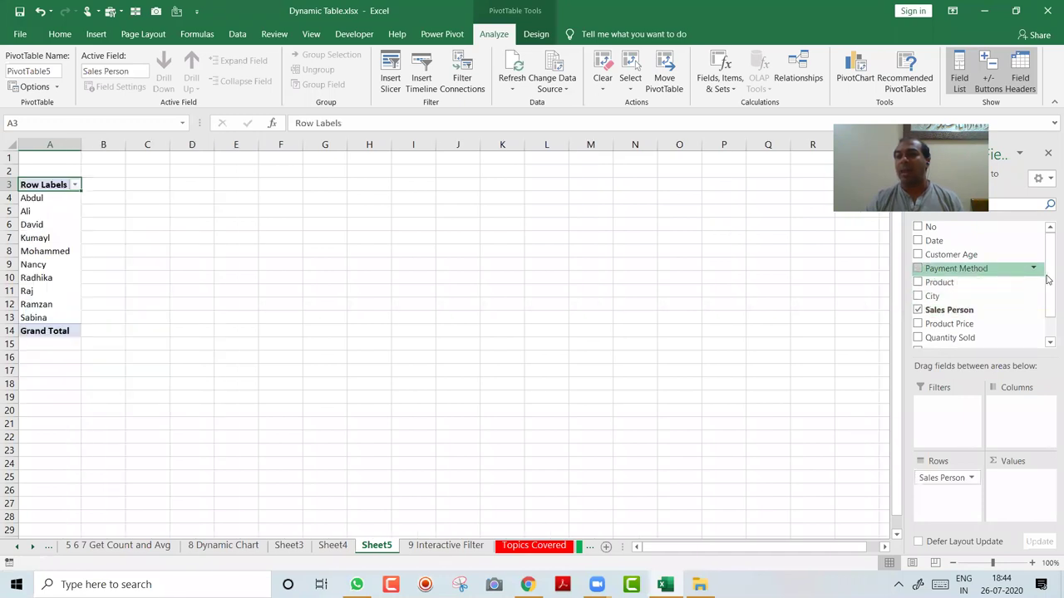
scroll(980, 299, "down", 1)
left_click(917, 323)
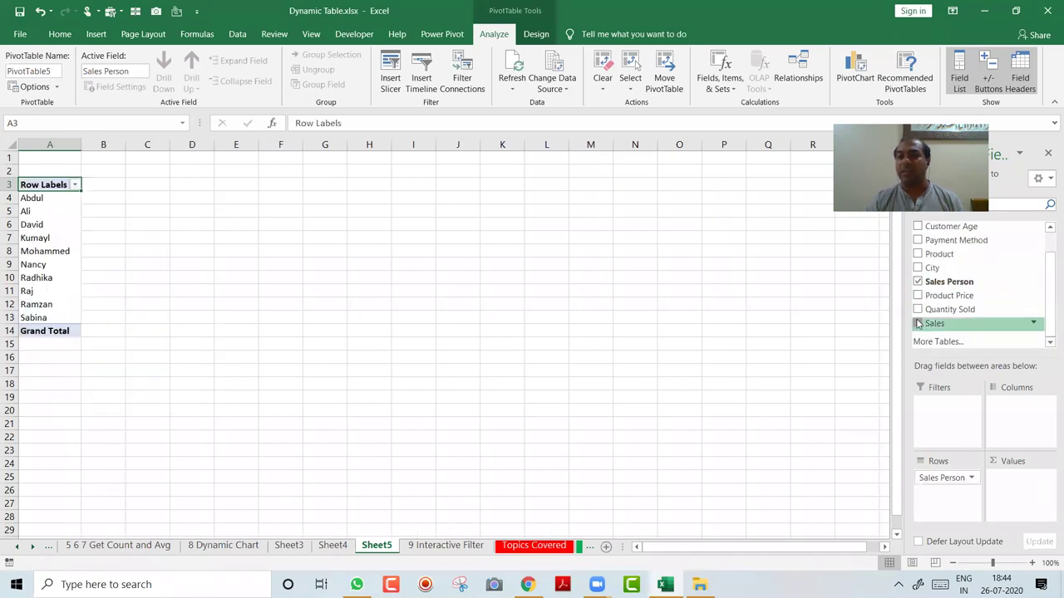
left_click(1032, 563)
left_click(1032, 563)
left_click(1032, 564)
- Copy the pivot table A3:B14 to D3 and widen columns D and E to fit
key("ctrl+shift+Right")
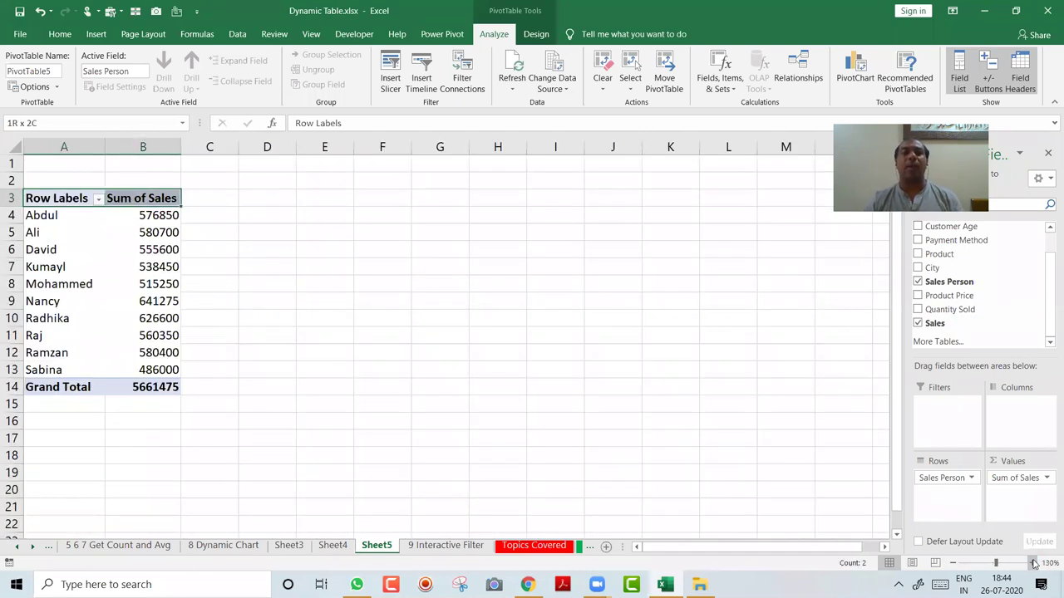
key("ctrl+shift+Down")
key("ctrl+c")
key("Right")
key("Right")
key("Right")
key("Return")
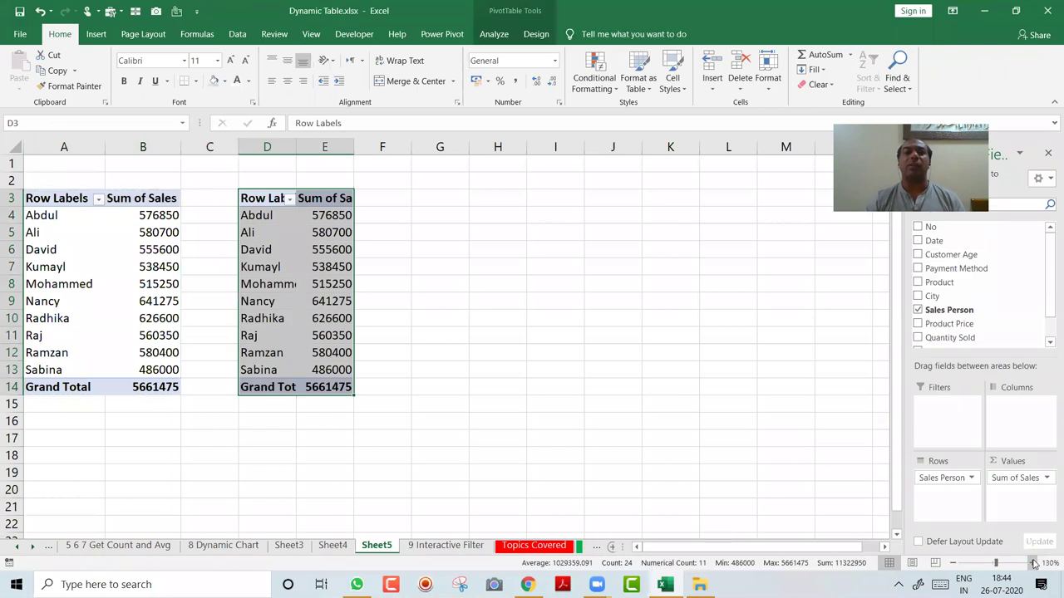
left_click_drag(352, 141, 378, 141)
left_click_drag(296, 143, 315, 153)
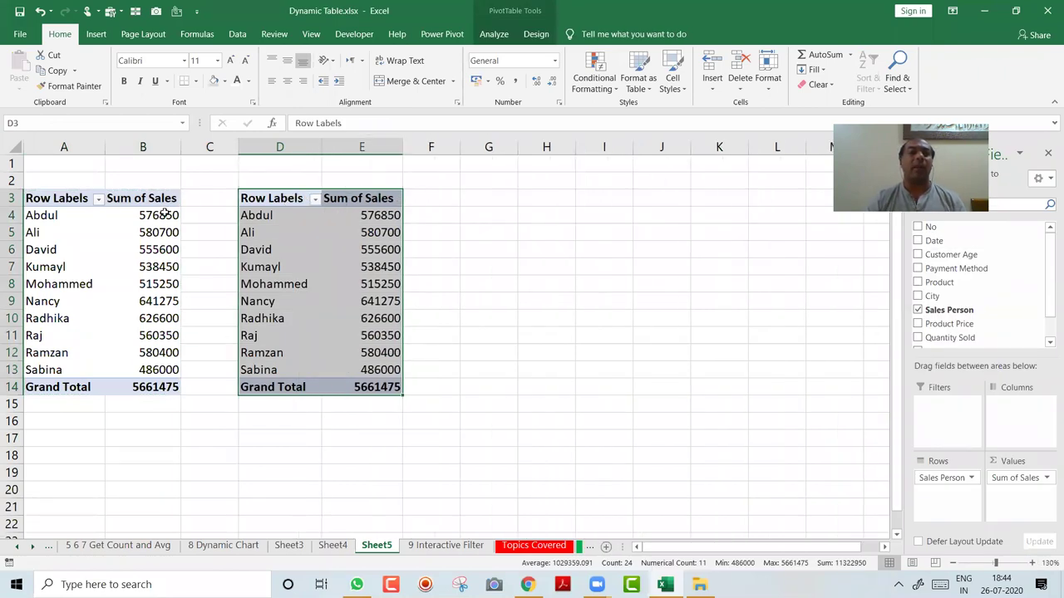
- Select the sales totals in column B and try a greater-than 500000 highlight, then cancel it
left_click(163, 215)
key("ctrl+shift+Down")
key("shift+Up")
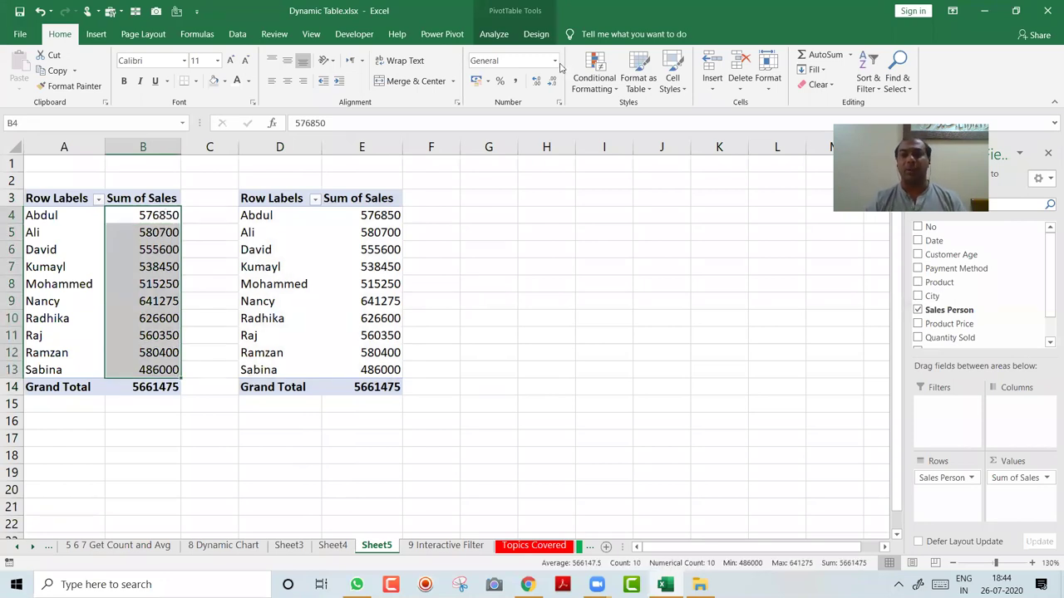
left_click(590, 80)
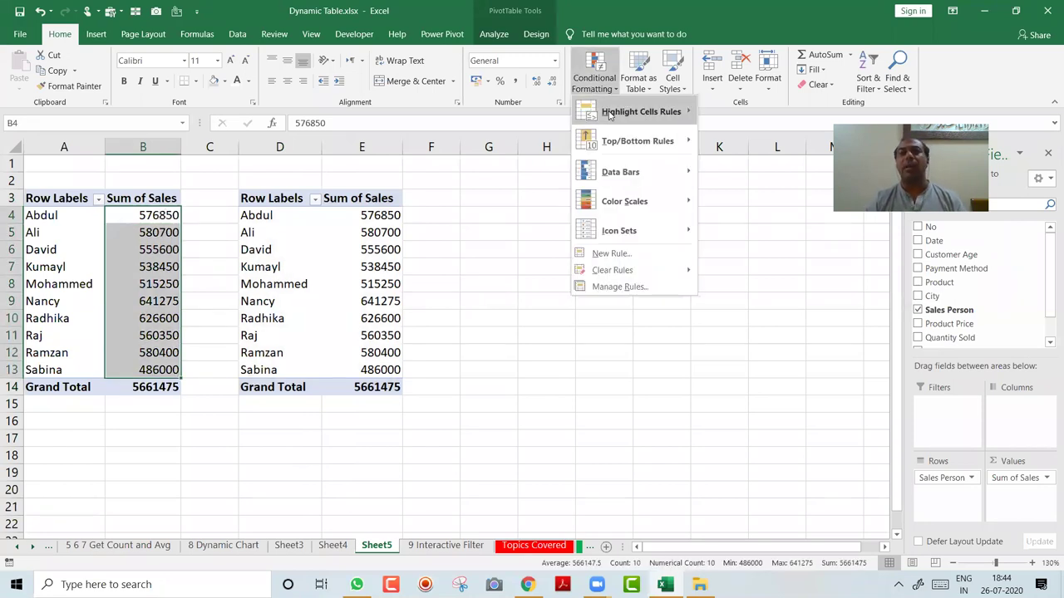
mouse_move(685, 101)
left_click(725, 117)
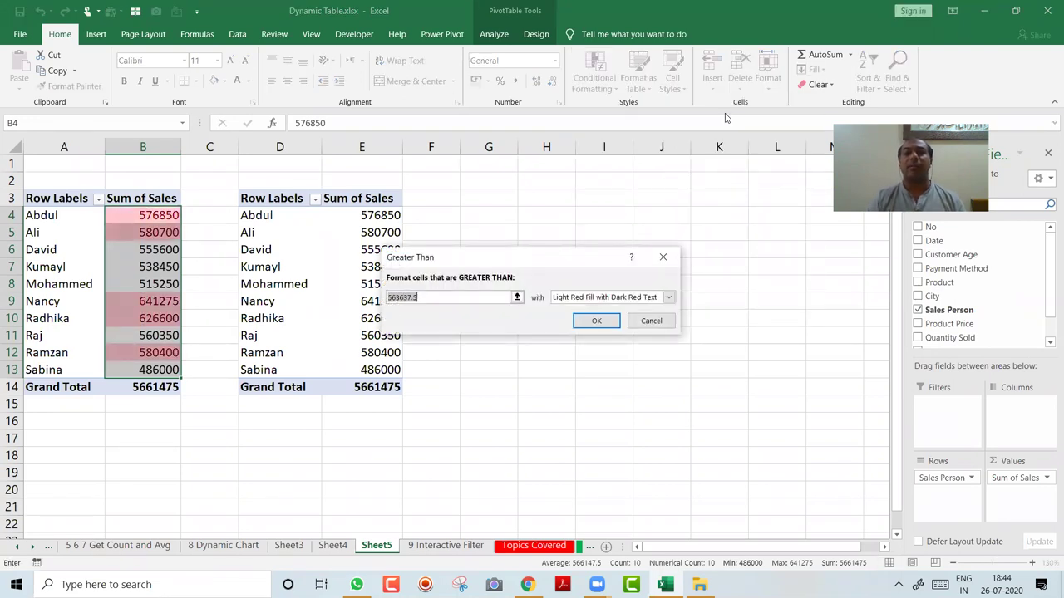
left_click(430, 298)
key("BackSpace")
key("BackSpace")
key("BackSpace")
key("BackSpace")
key("BackSpace")
key("BackSpace")
key("BackSpace")
key("BackSpace")
type("5")
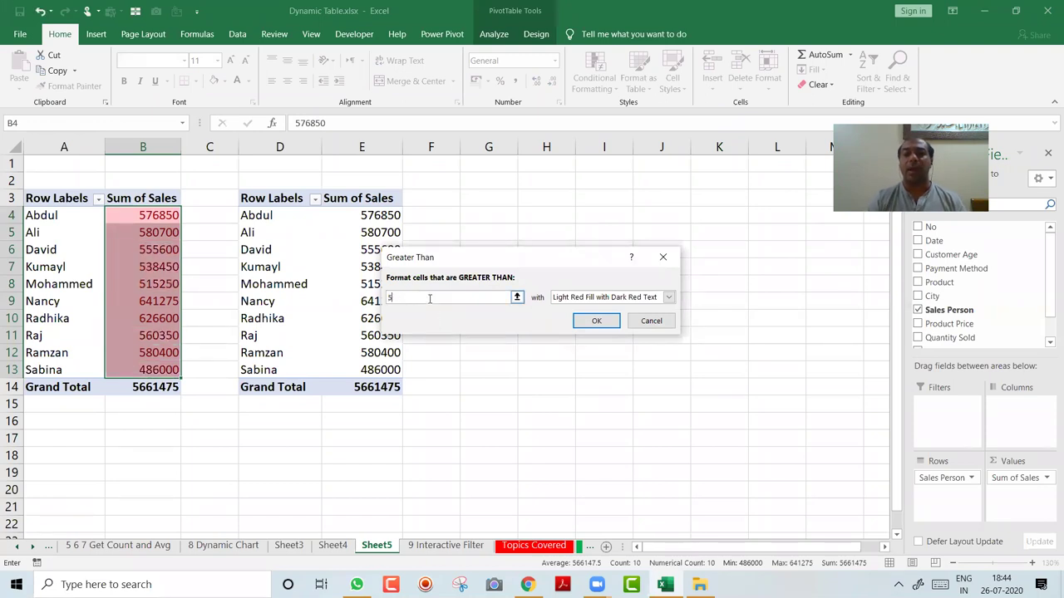
type("0000")
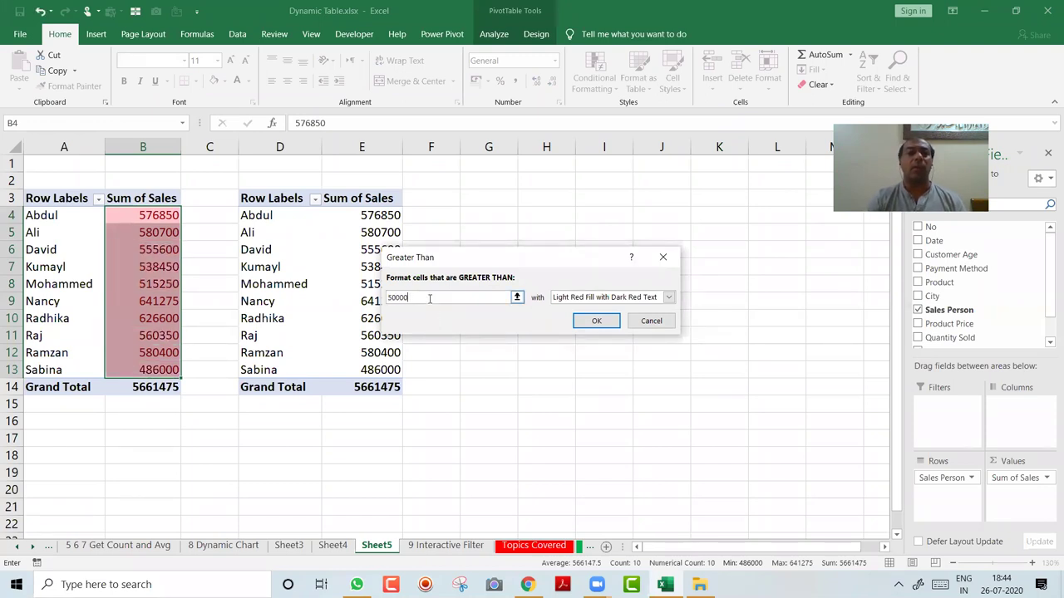
type("00")
key("BackSpace")
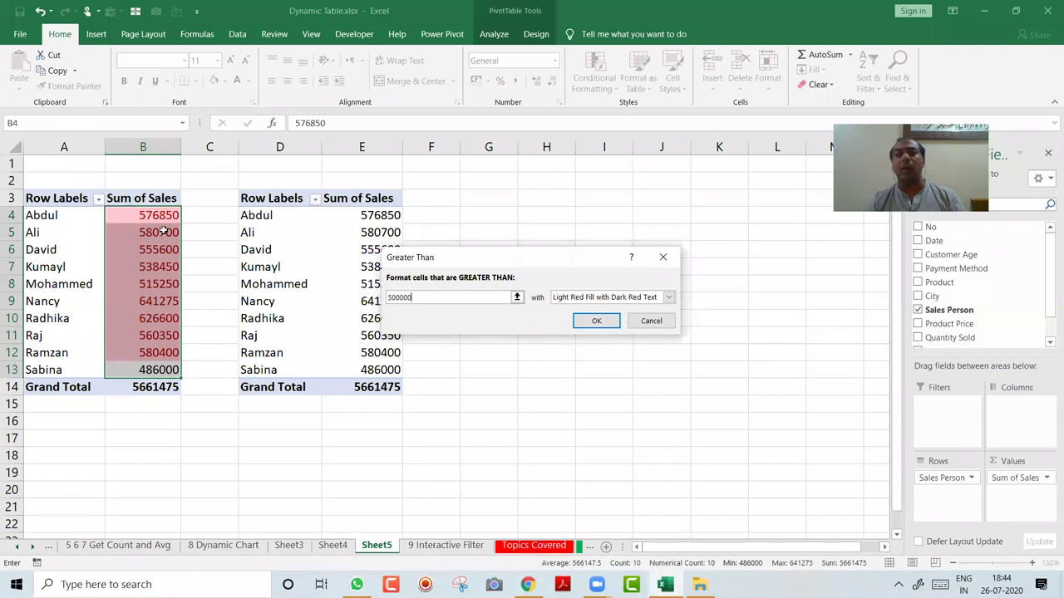
key("Escape")
- Apply the 3 Arrows (Colored) icon set to the sales totals B4:B13
left_click(605, 88)
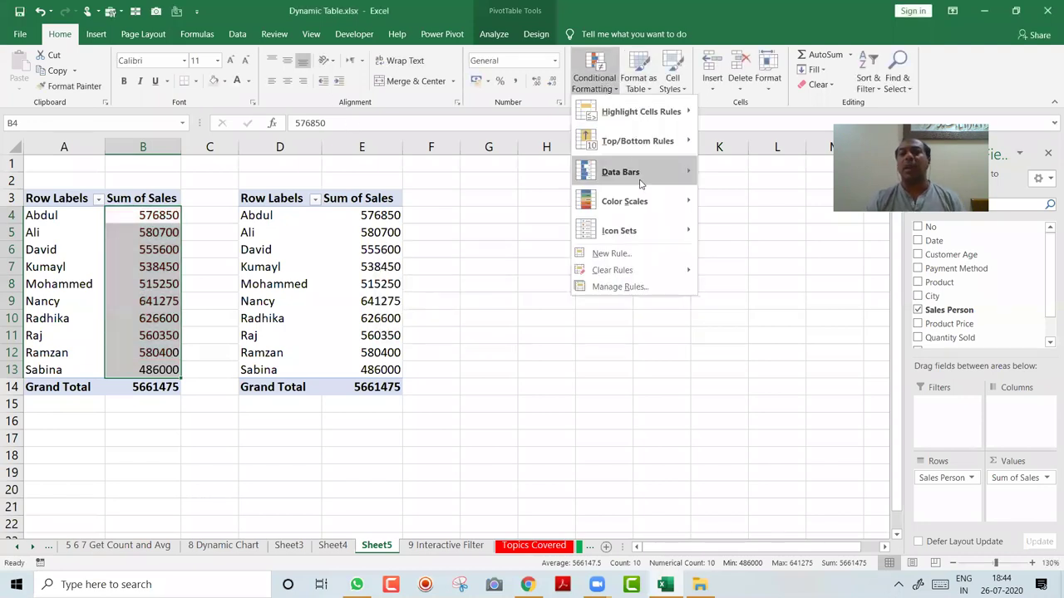
mouse_move(640, 181)
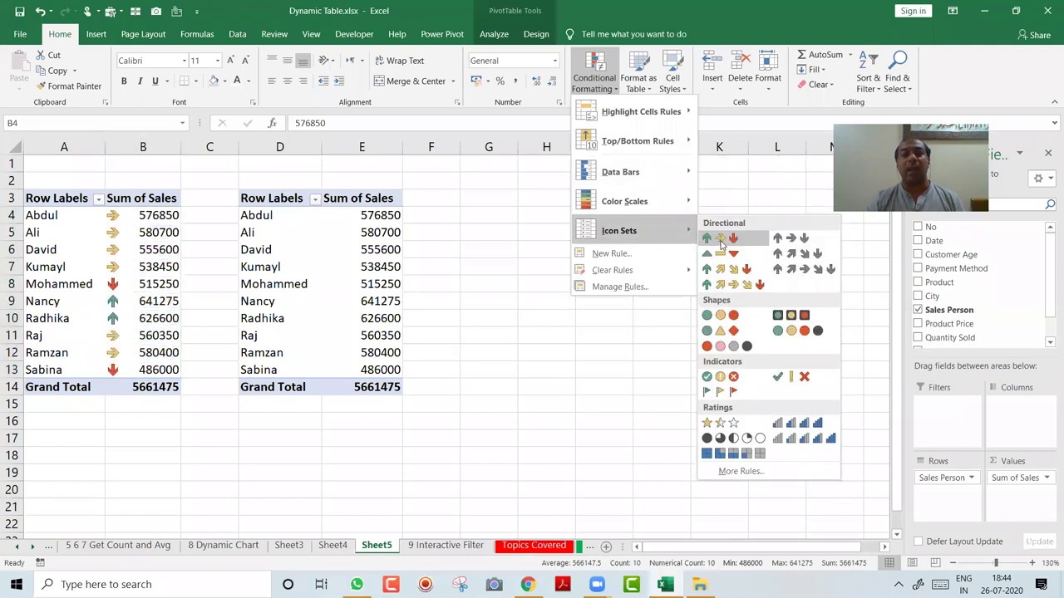
left_click(722, 246)
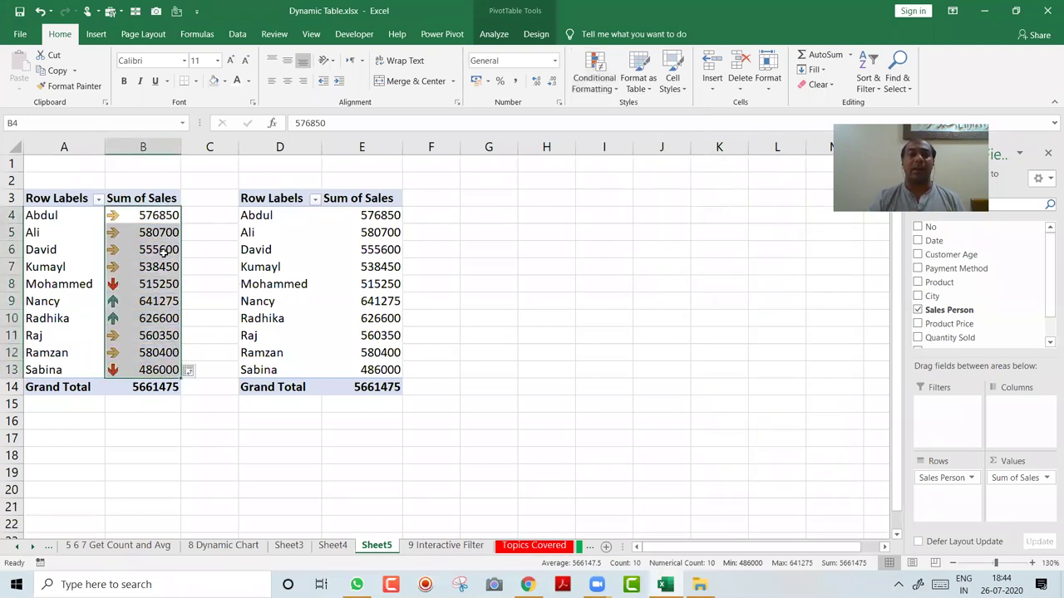
- Select Mohammed's name and total, then Nancy's and Radhika's rows with their totals
left_click(140, 217)
key("Down")
key("Down")
key("Down")
key("Down")
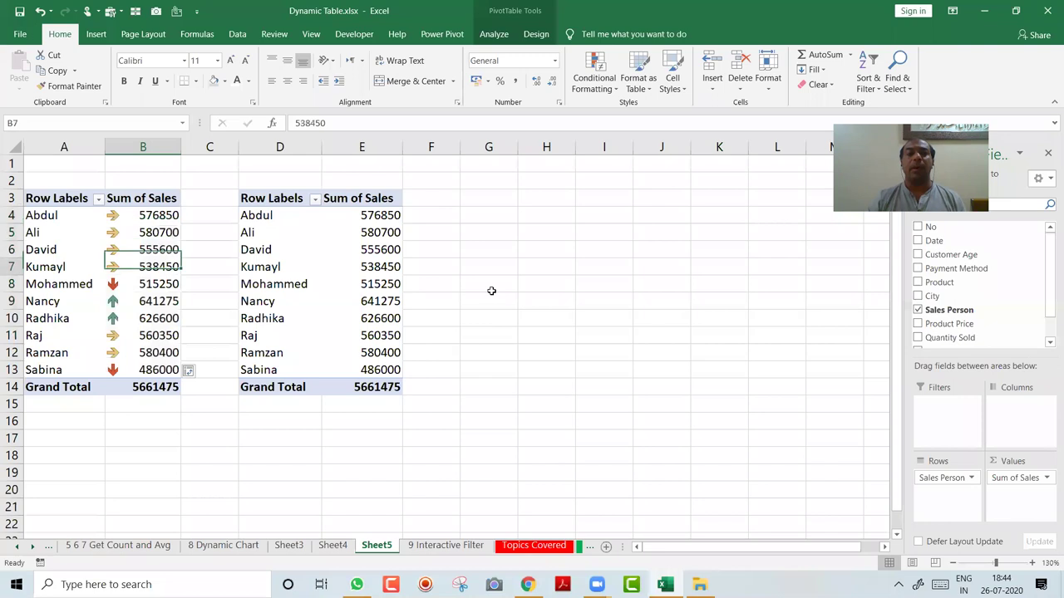
key("Left")
key("shift+Right")
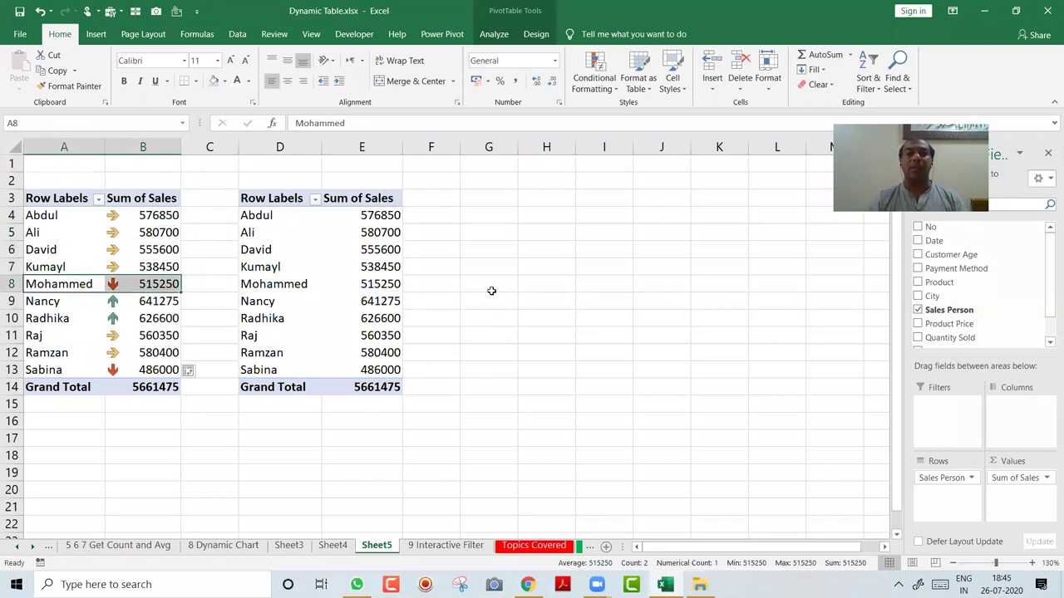
key("Down")
key("shift+Down")
key("shift+Right")
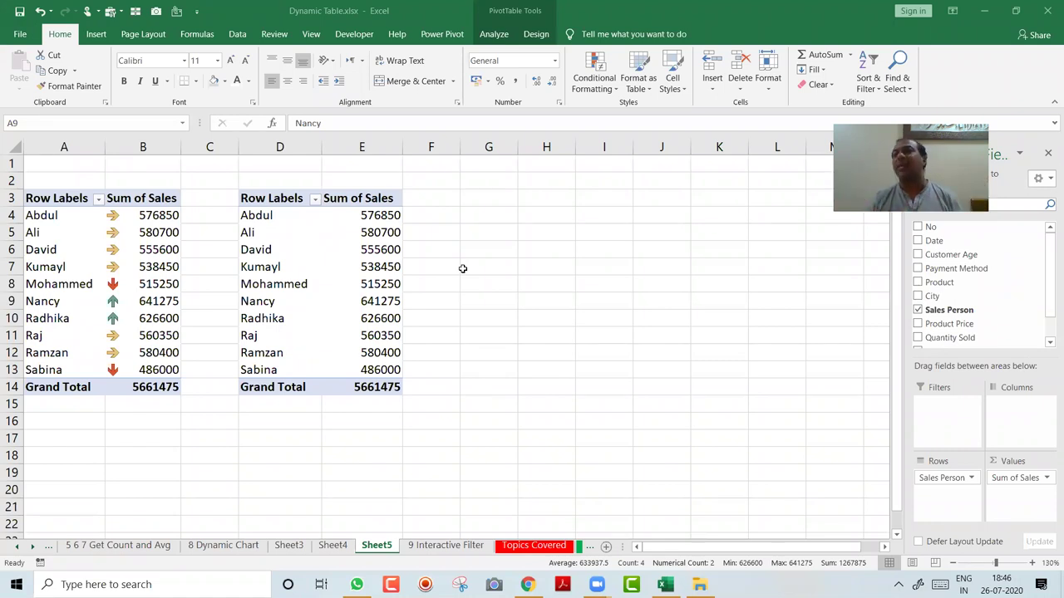
left_click(533, 548)
key("ctrl+Page_Down")
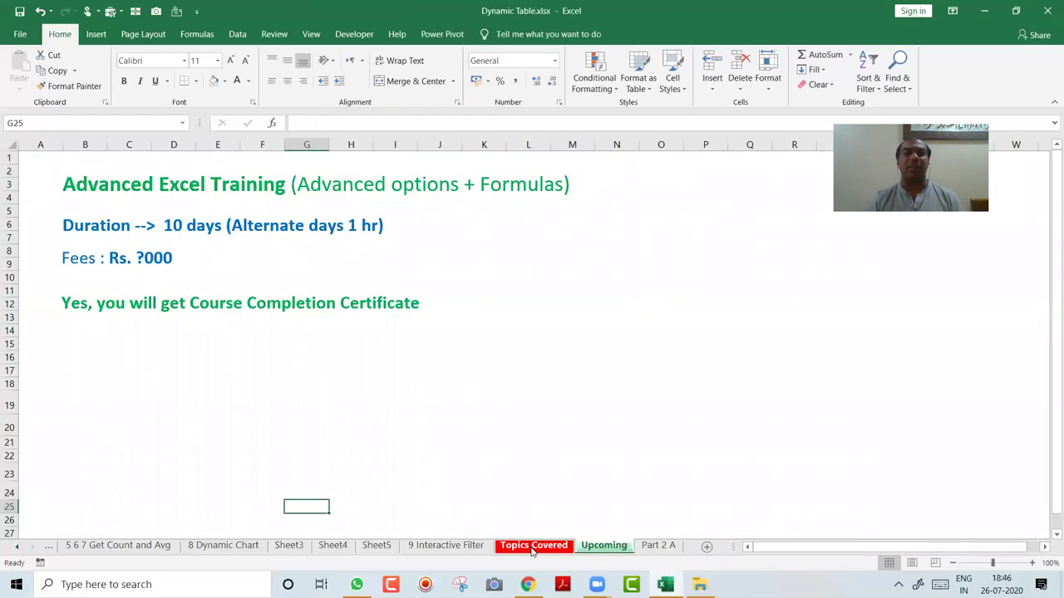
left_click(328, 186)
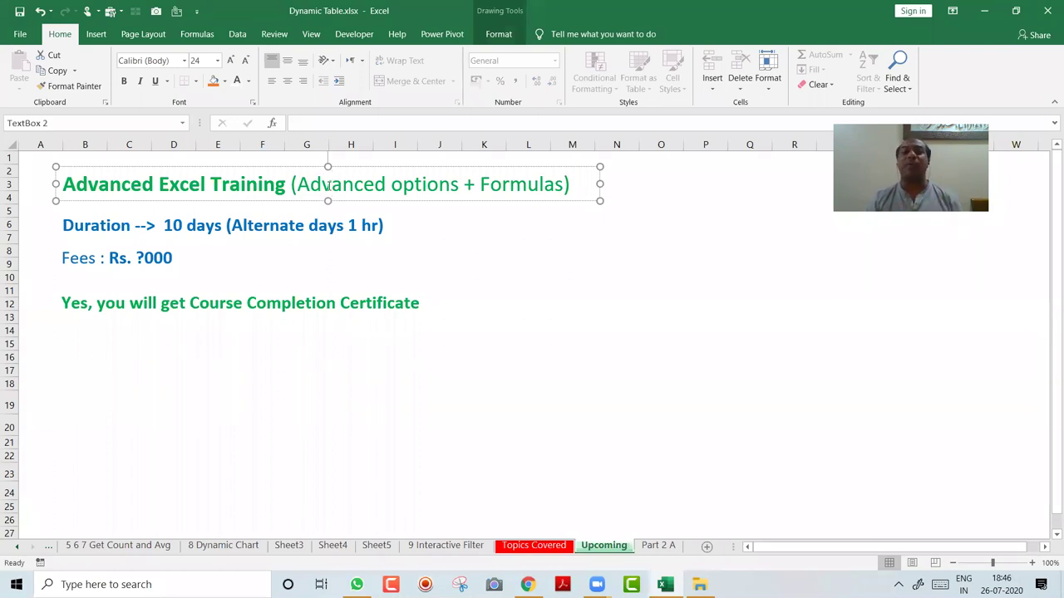
left_click(82, 221)
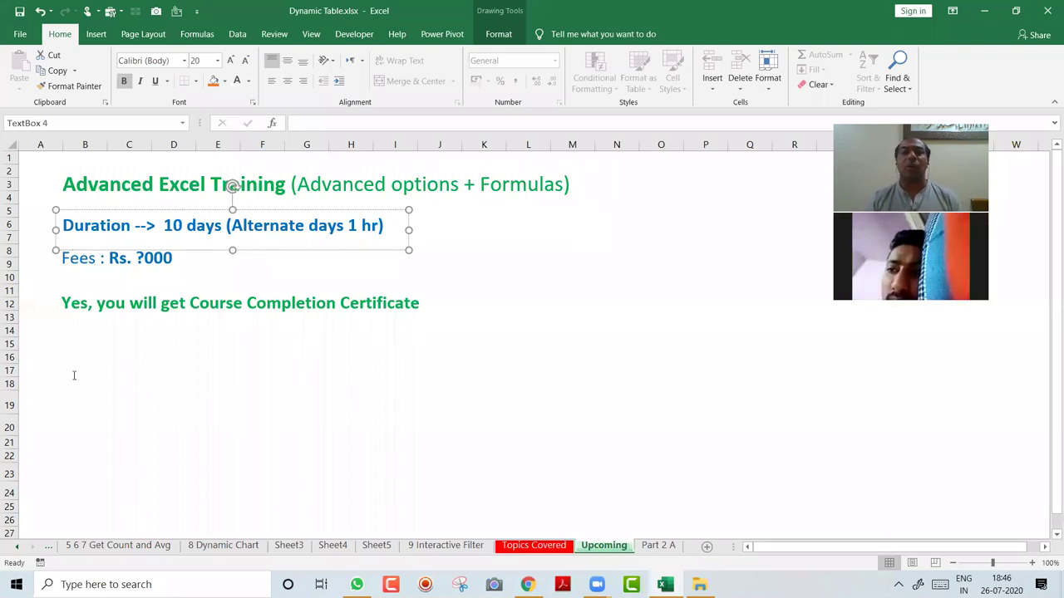
left_click(101, 348)
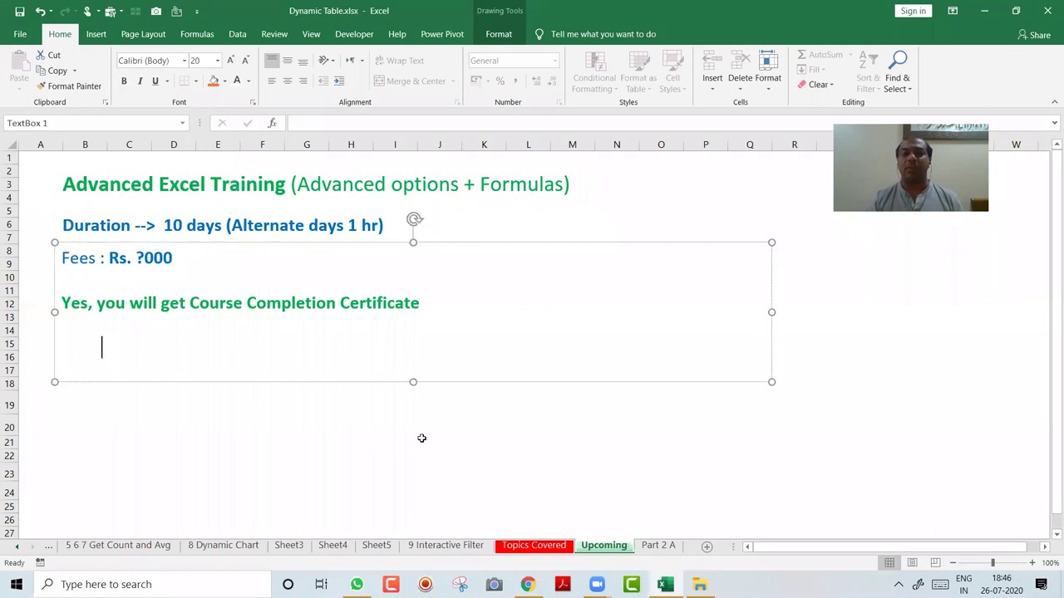
left_click(917, 344)
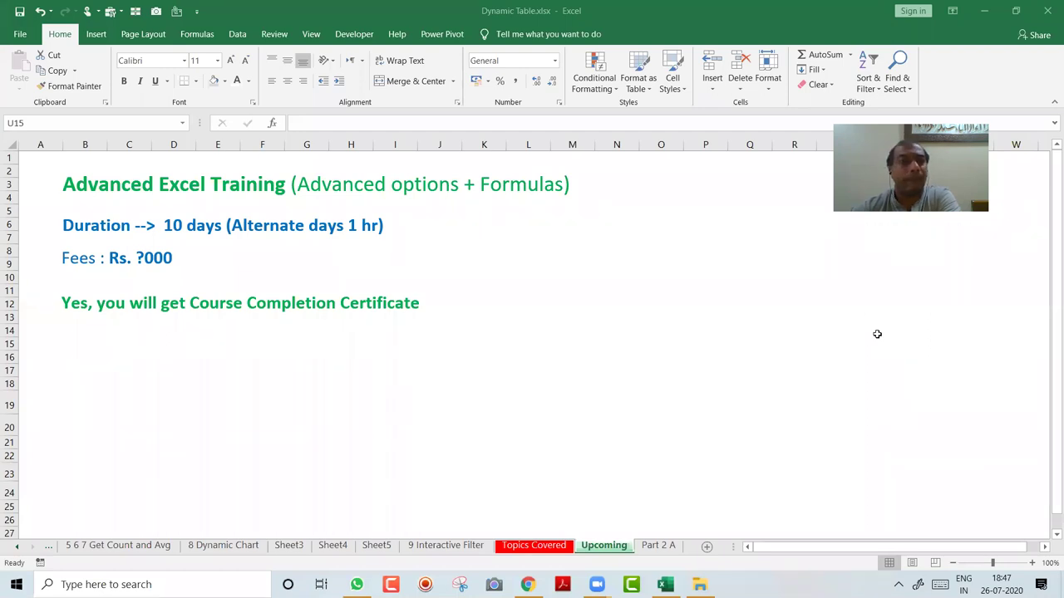
left_click(145, 258)
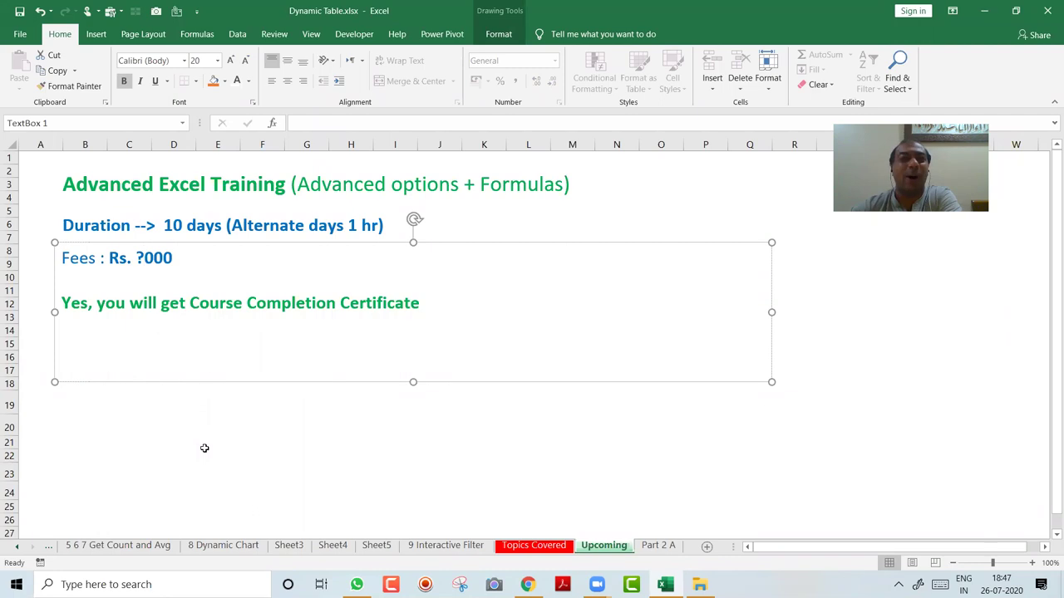
key("BackSpace")
type("1")
key("BackSpace")
type("2")
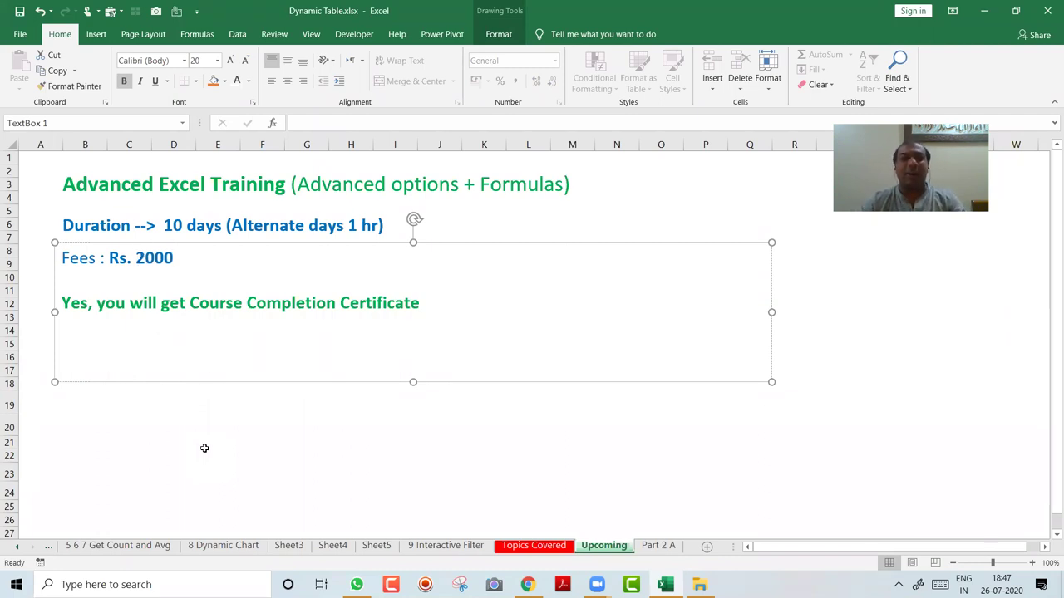
key("BackSpace")
type("1")
key("BackSpace")
type("?")
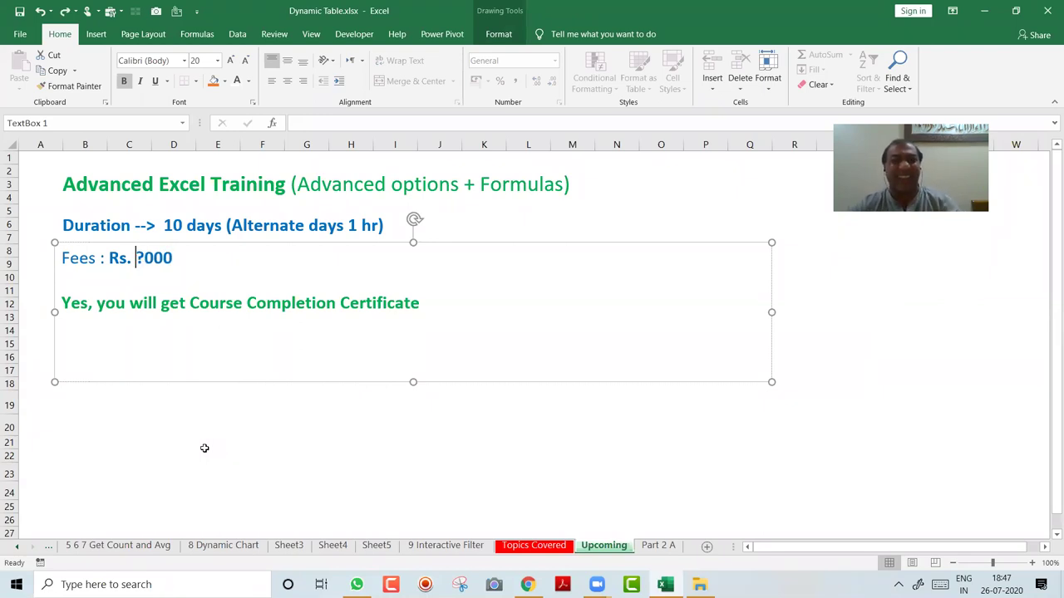
left_click(208, 456)
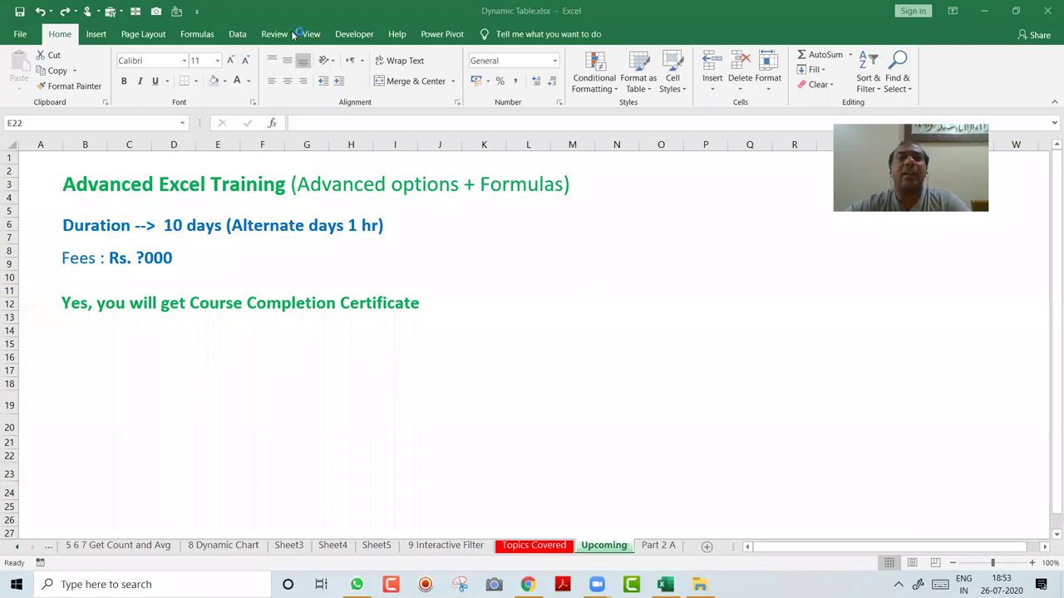
- Browse the Statistical functions under Formulas > More Functions, then close the list without inserting any
left_click(208, 37)
left_click(200, 34)
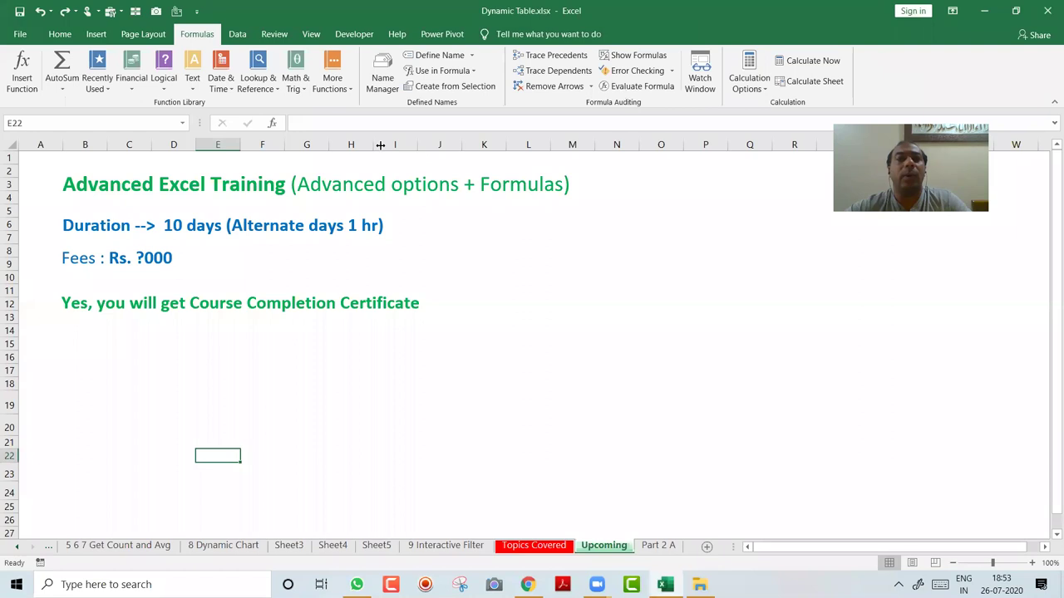
left_click(330, 83)
mouse_move(344, 104)
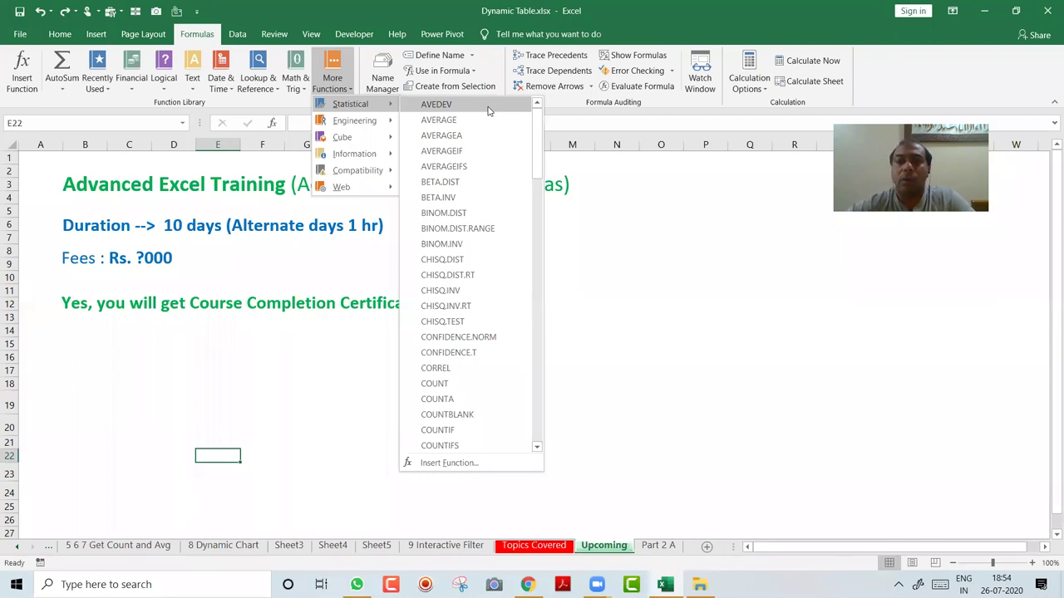
left_click(457, 149)
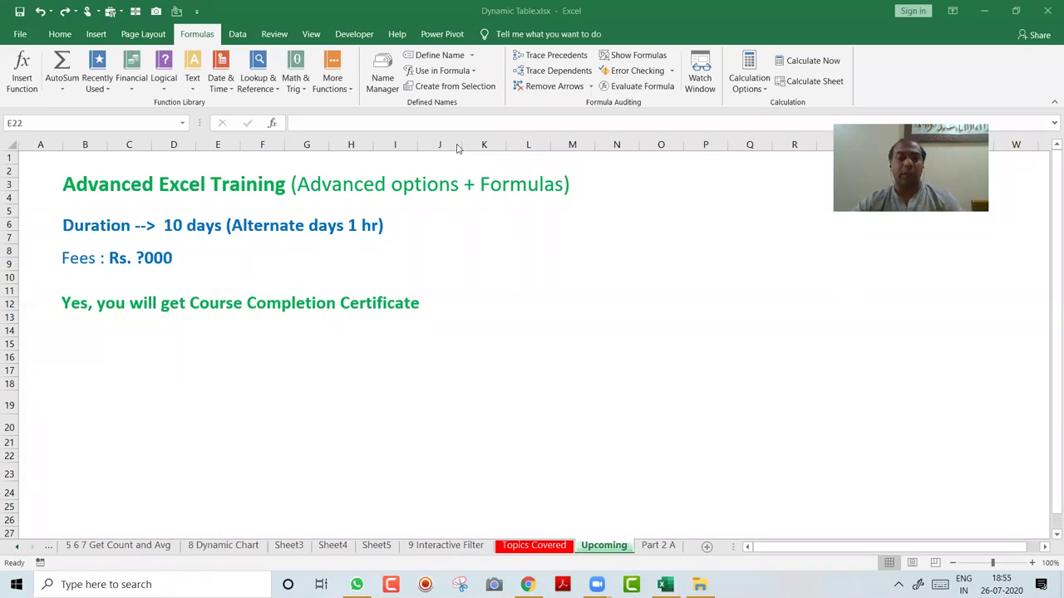
- Open File Explorer and go to C:\REGULAR\Tutorials
key("super+e")
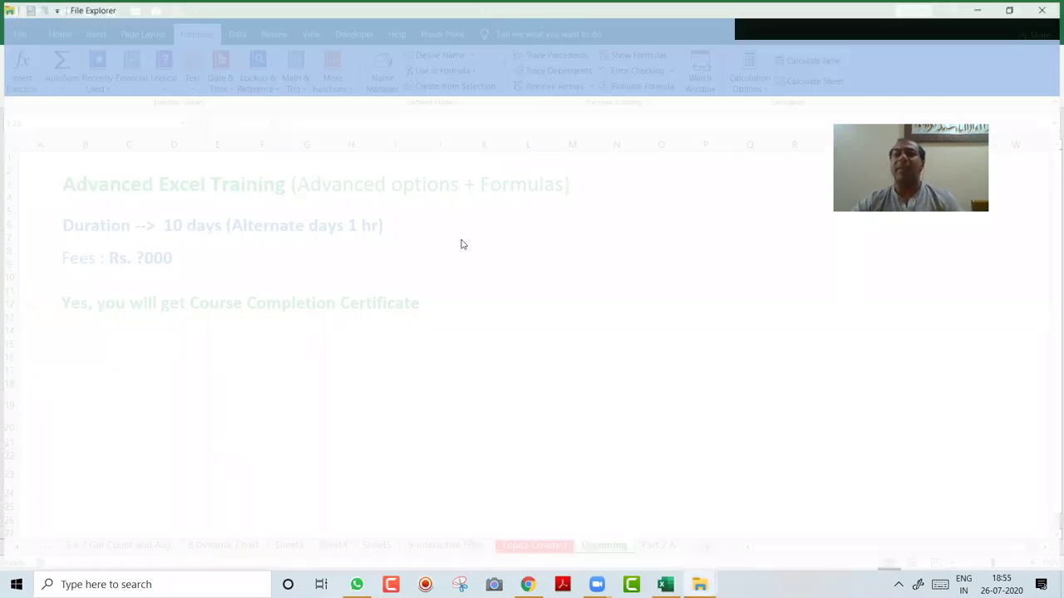
left_click(66, 470)
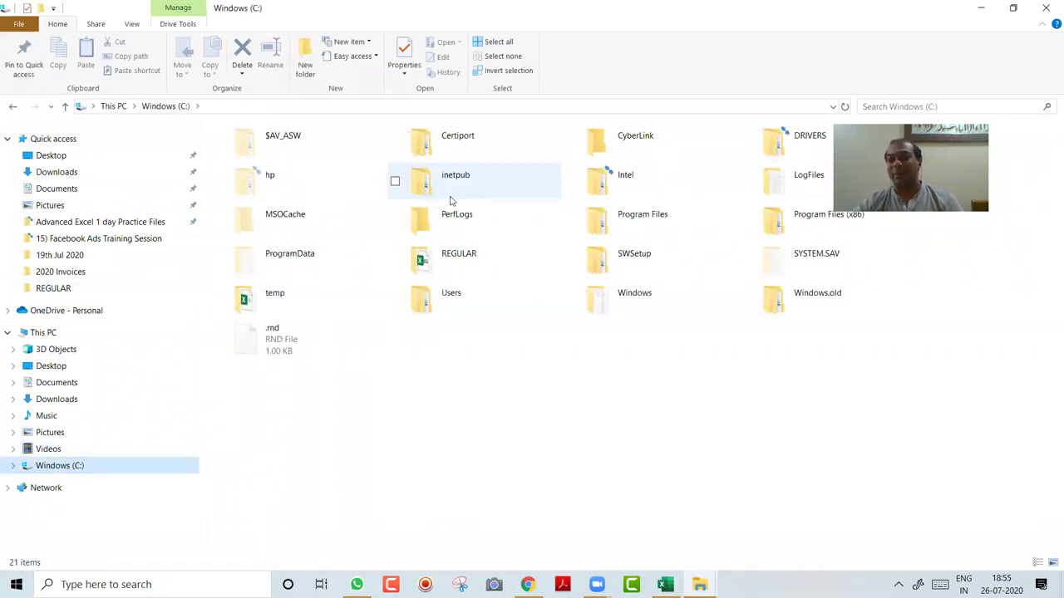
left_click(451, 200)
key("r")
key("Return")
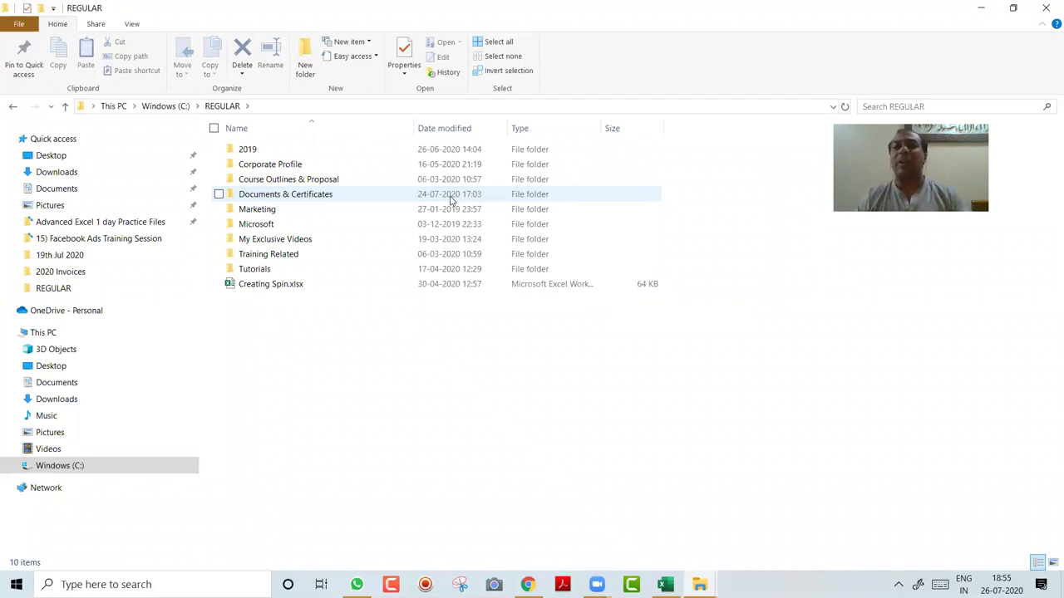
key("c")
key("c")
key("t")
key("t")
key("Return")
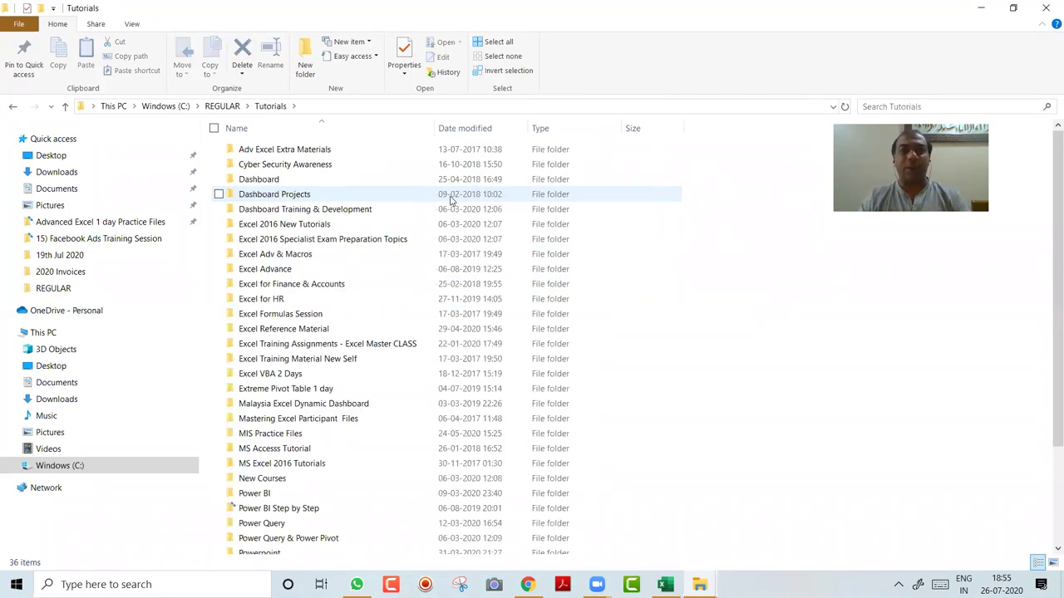
- Open Excel Reference Material > Excel Material and select Excel Shortcuts.pdf
key("c")
key("m")
key("i")
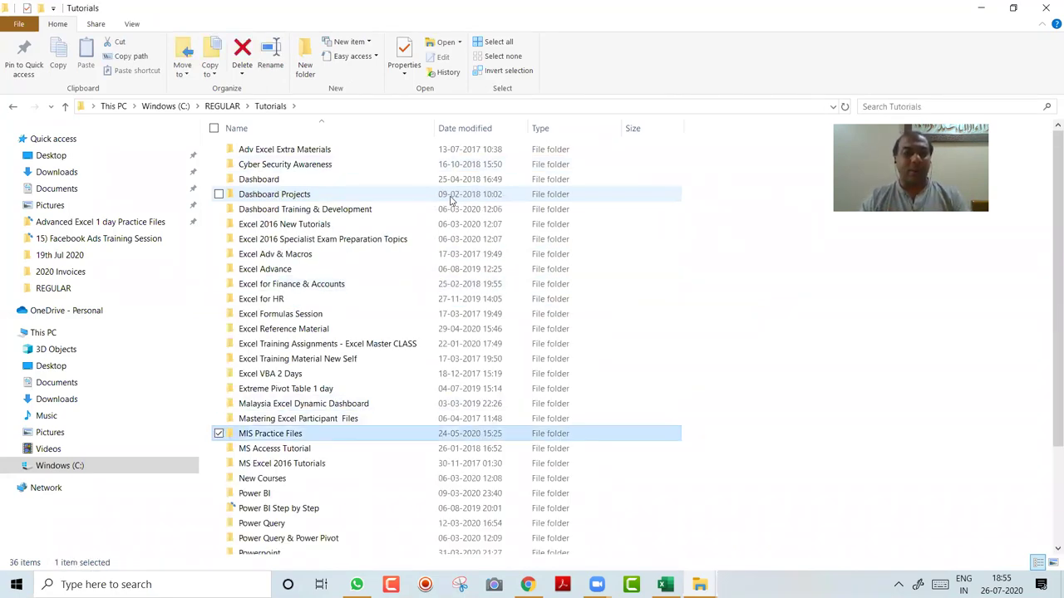
key("t")
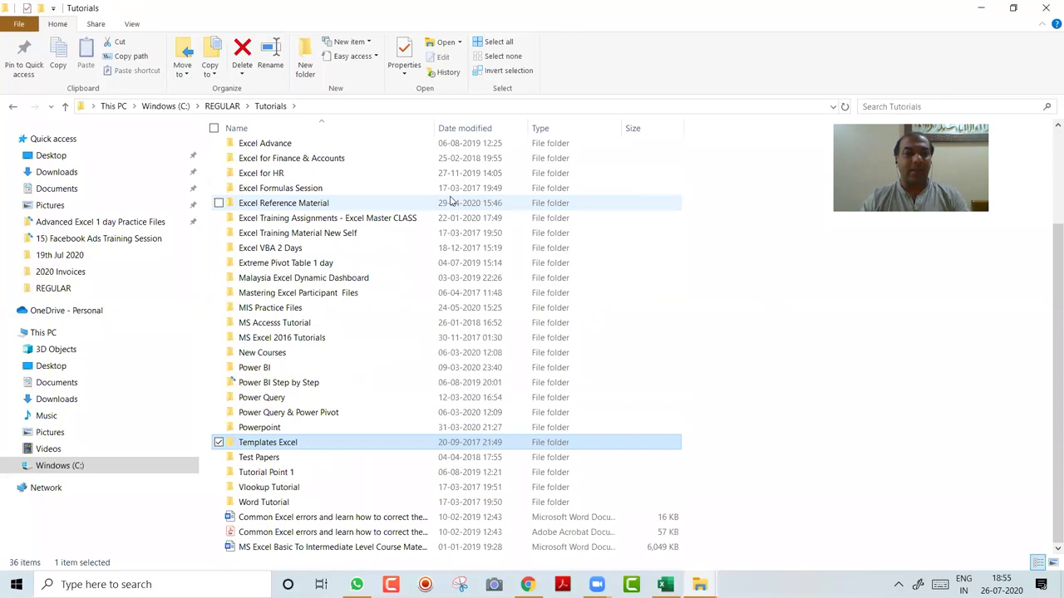
type("ms emi")
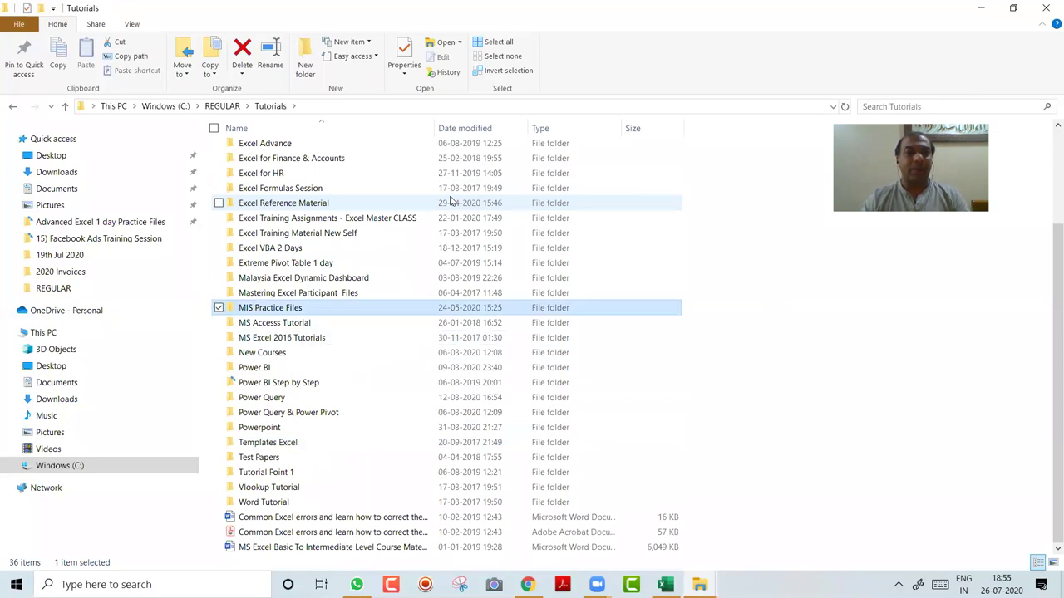
type("excel training m")
double_click(450, 202)
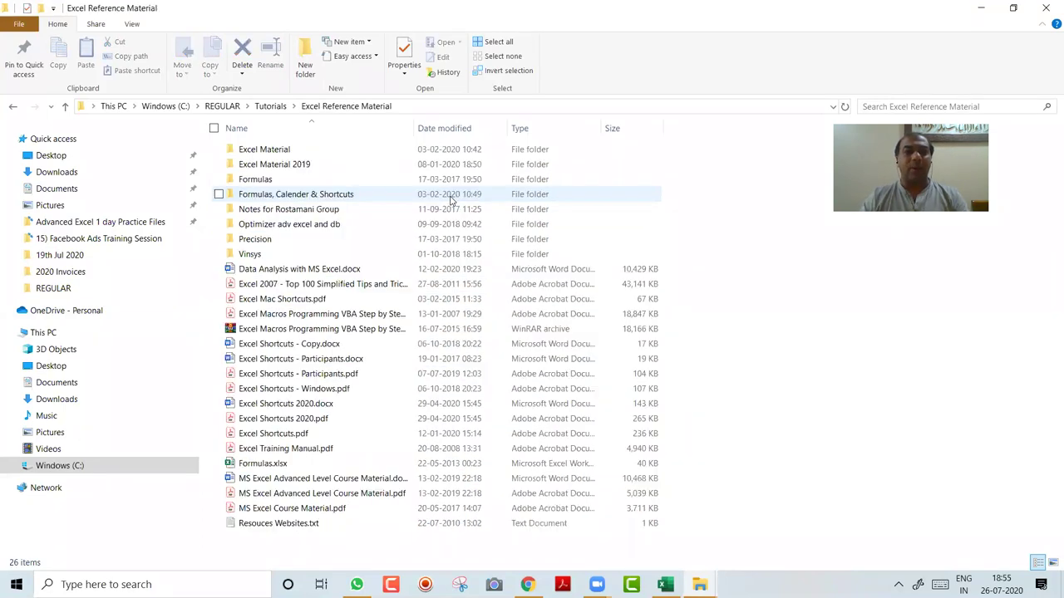
type("excel m")
key("Return")
type("excel s")
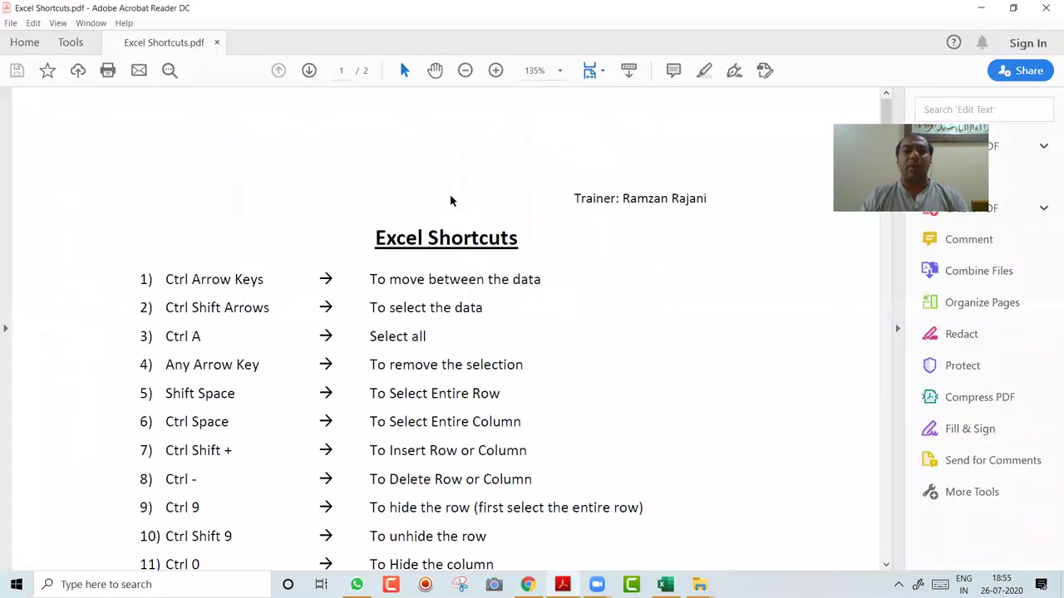
- Scroll through the Excel Shortcuts PDF down to page 2
scroll(449, 195, "down", 5)
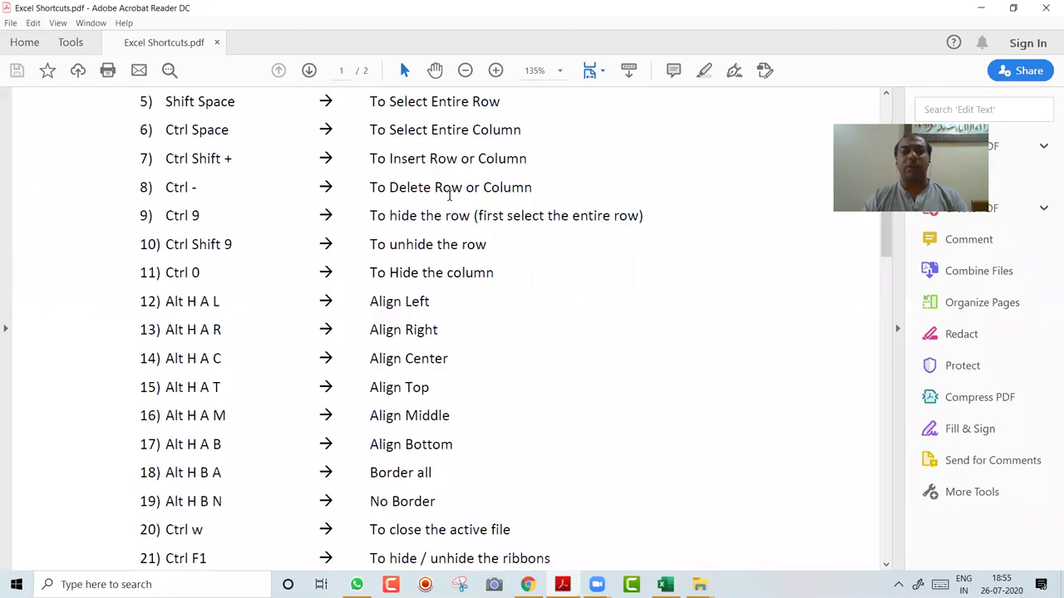
scroll(449, 195, "down", 10)
scroll(448, 195, "down", 6)
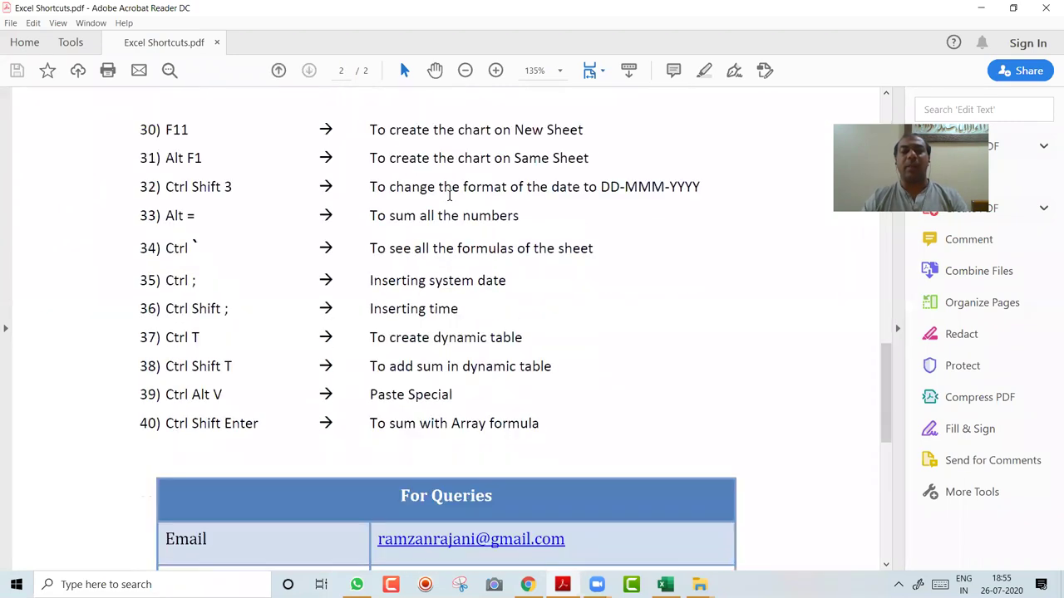
scroll(449, 195, "down", 7)
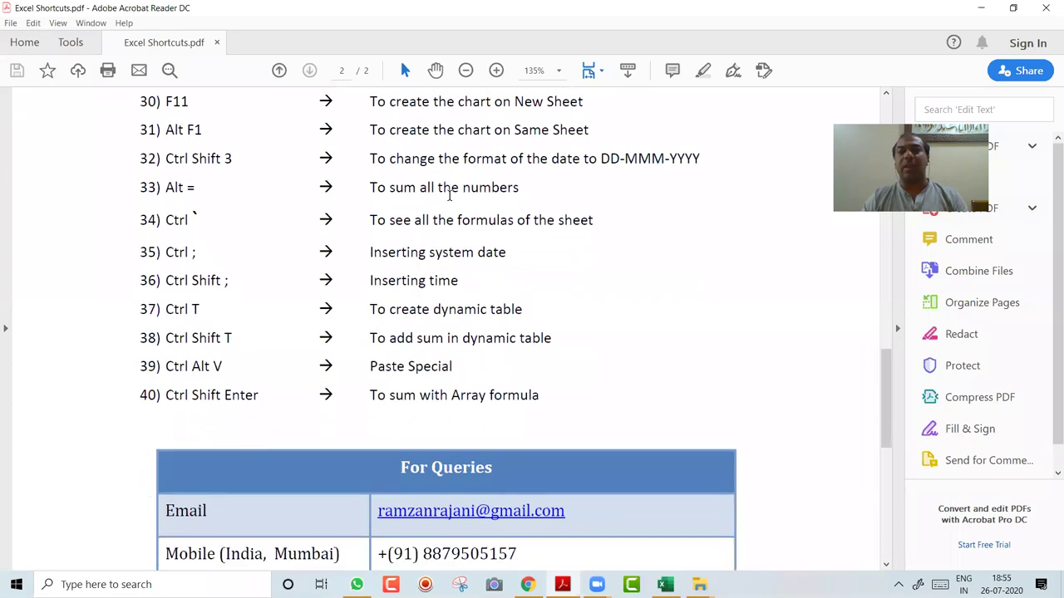
scroll(449, 195, "up", 1)
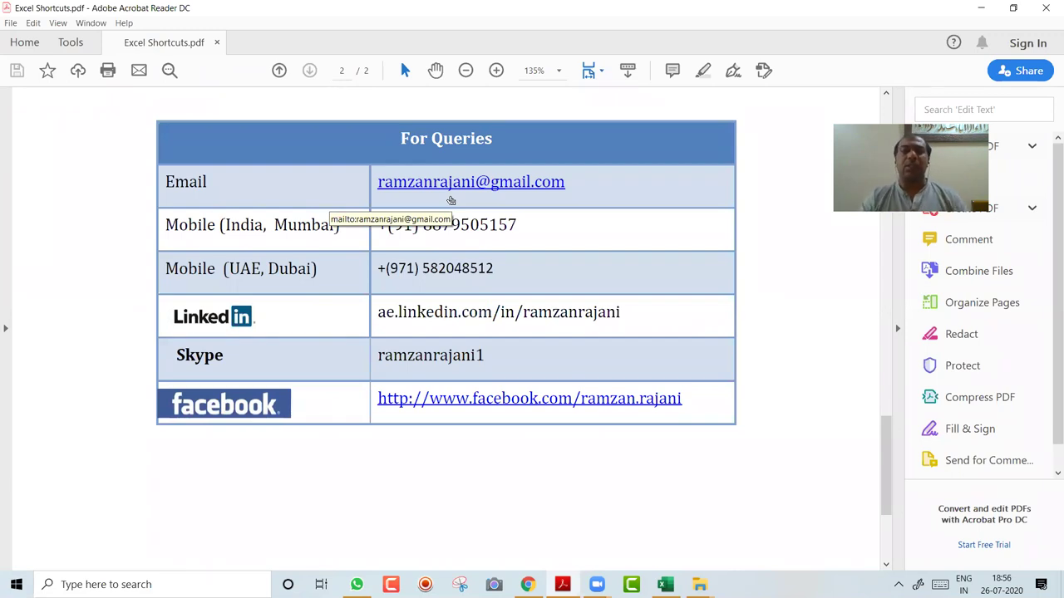
- Return to the top of page 1, then close the PDF and Acrobat Reader
key("Home")
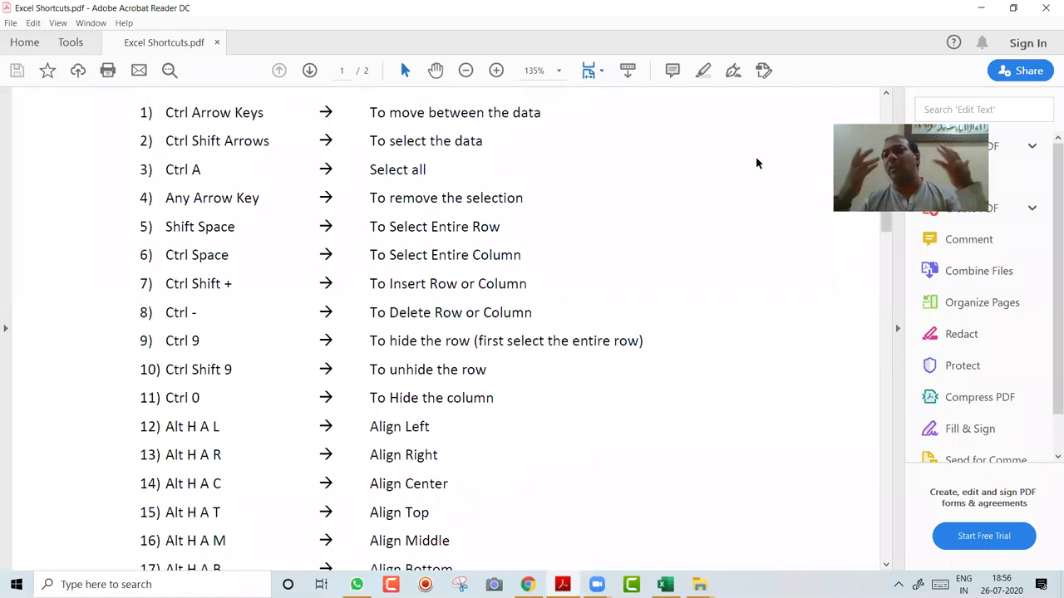
key("ctrl+w")
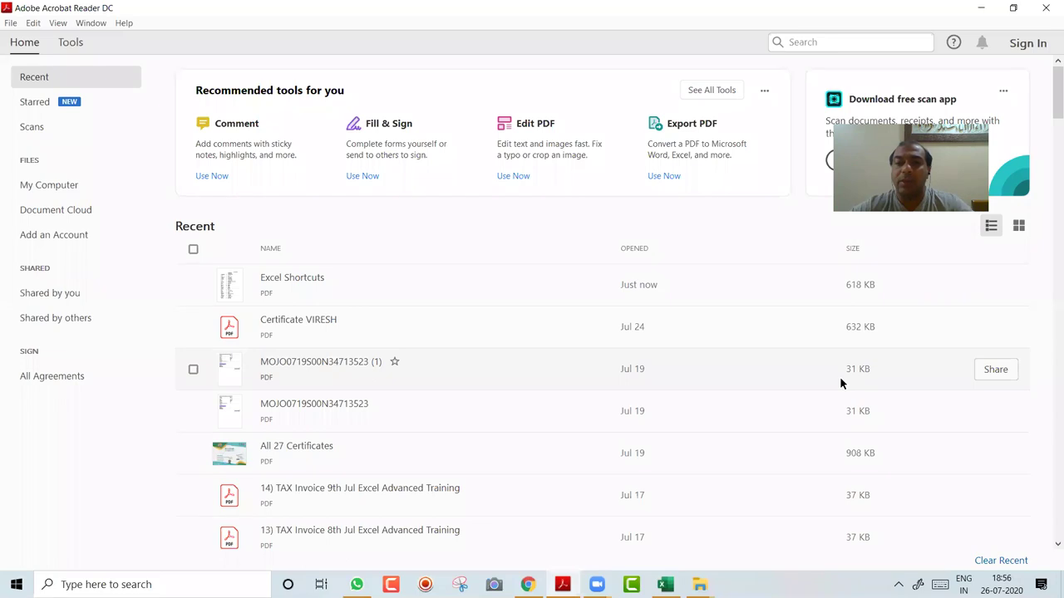
left_click(1045, 7)
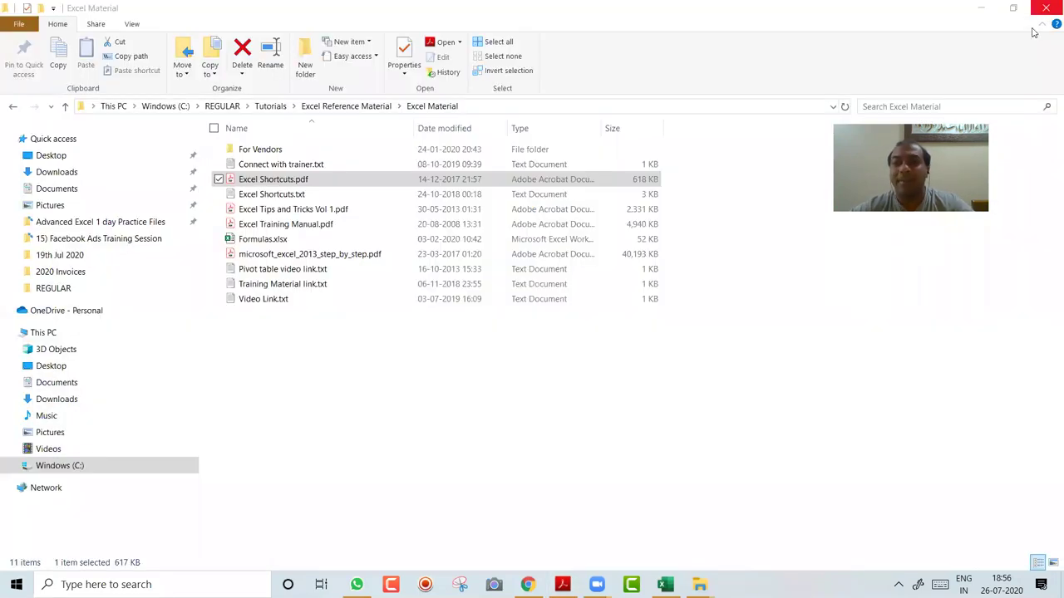